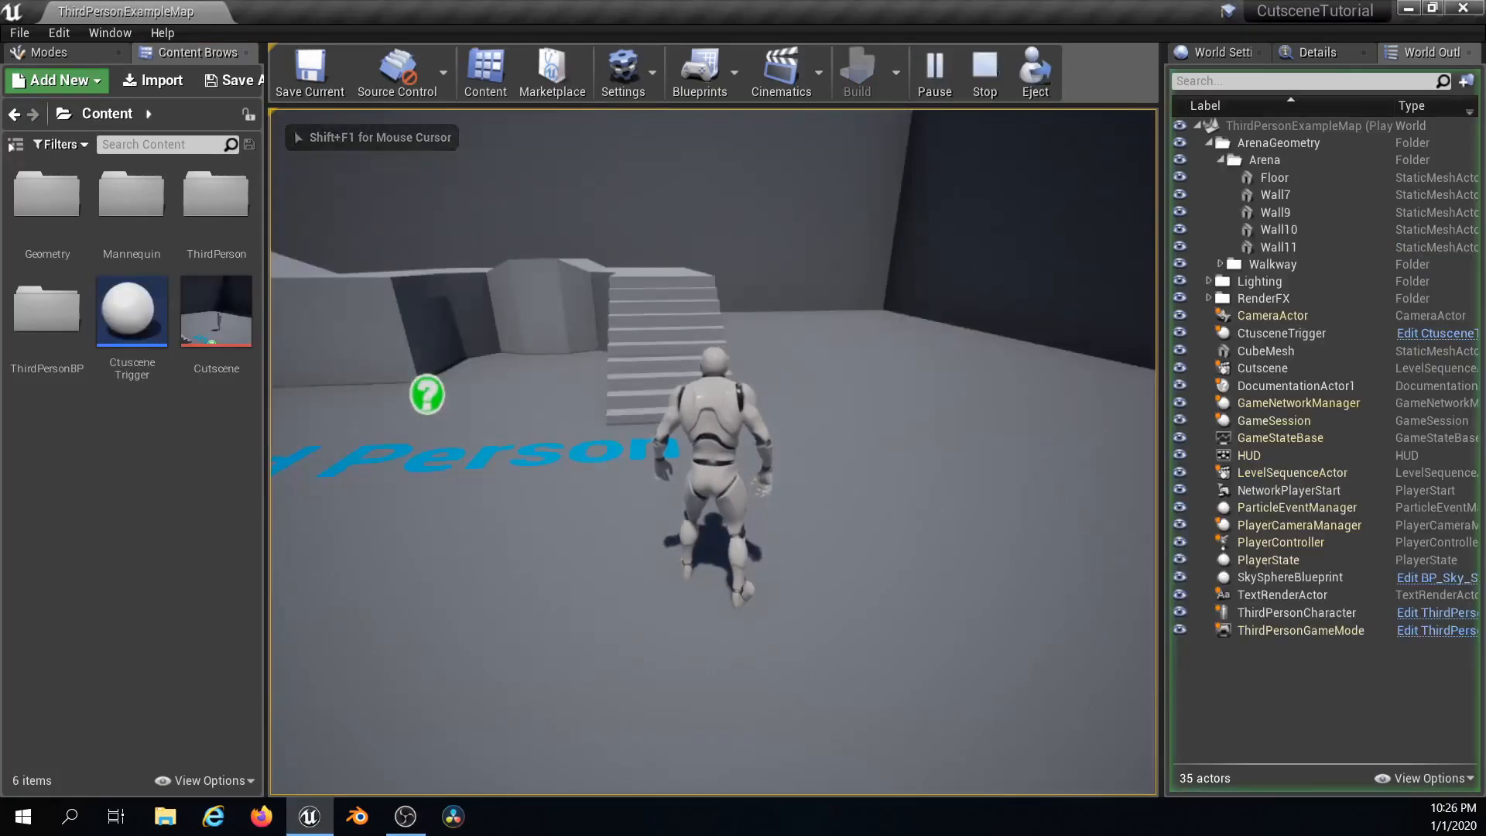
pyautogui.press('w')
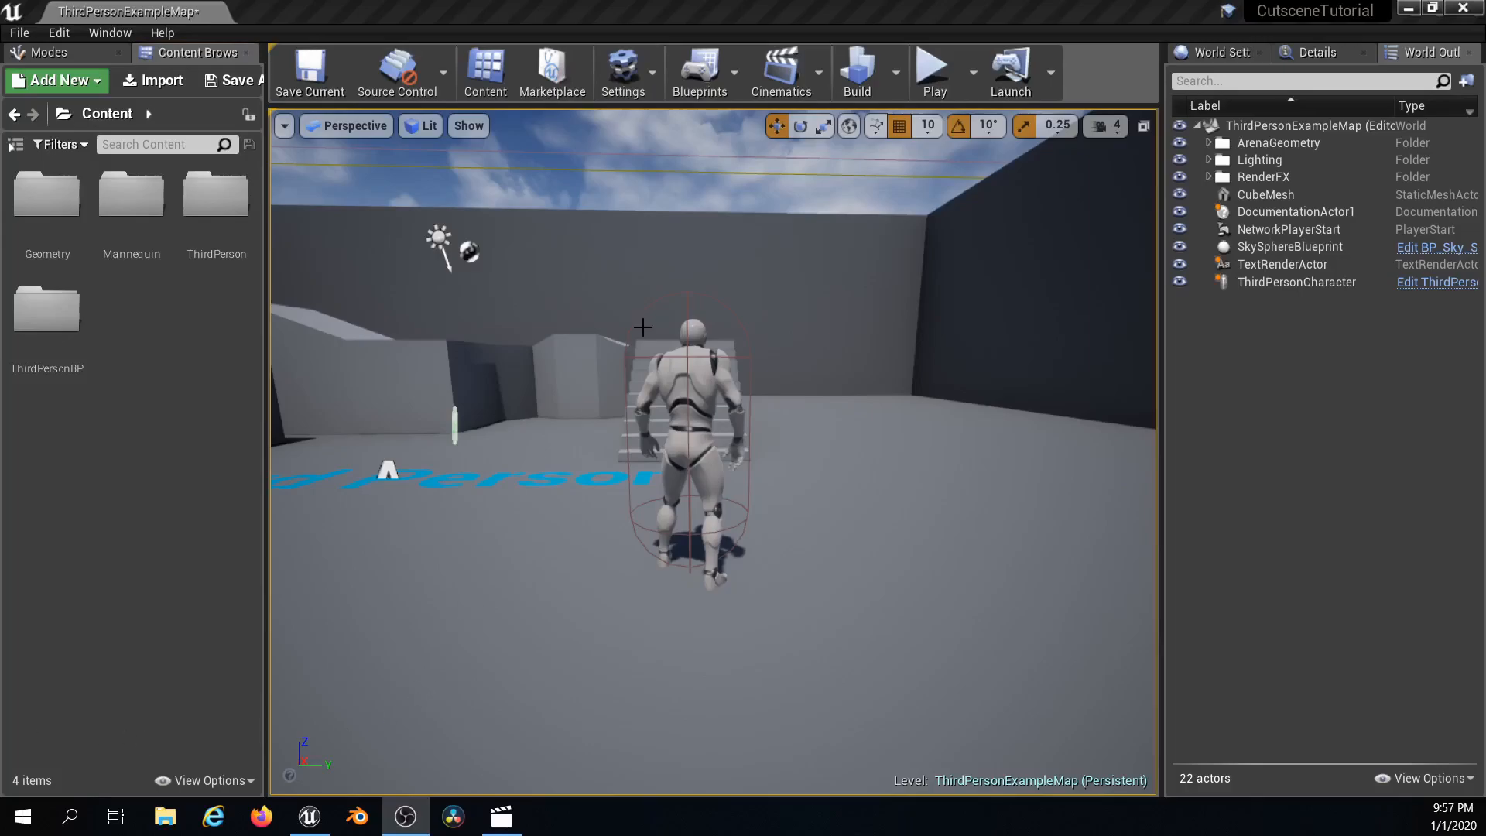
# - Add a level sequence named Cutscene, saved in the Content folder, and adjust the height of the Sequencer area
pyautogui.click(805, 78)
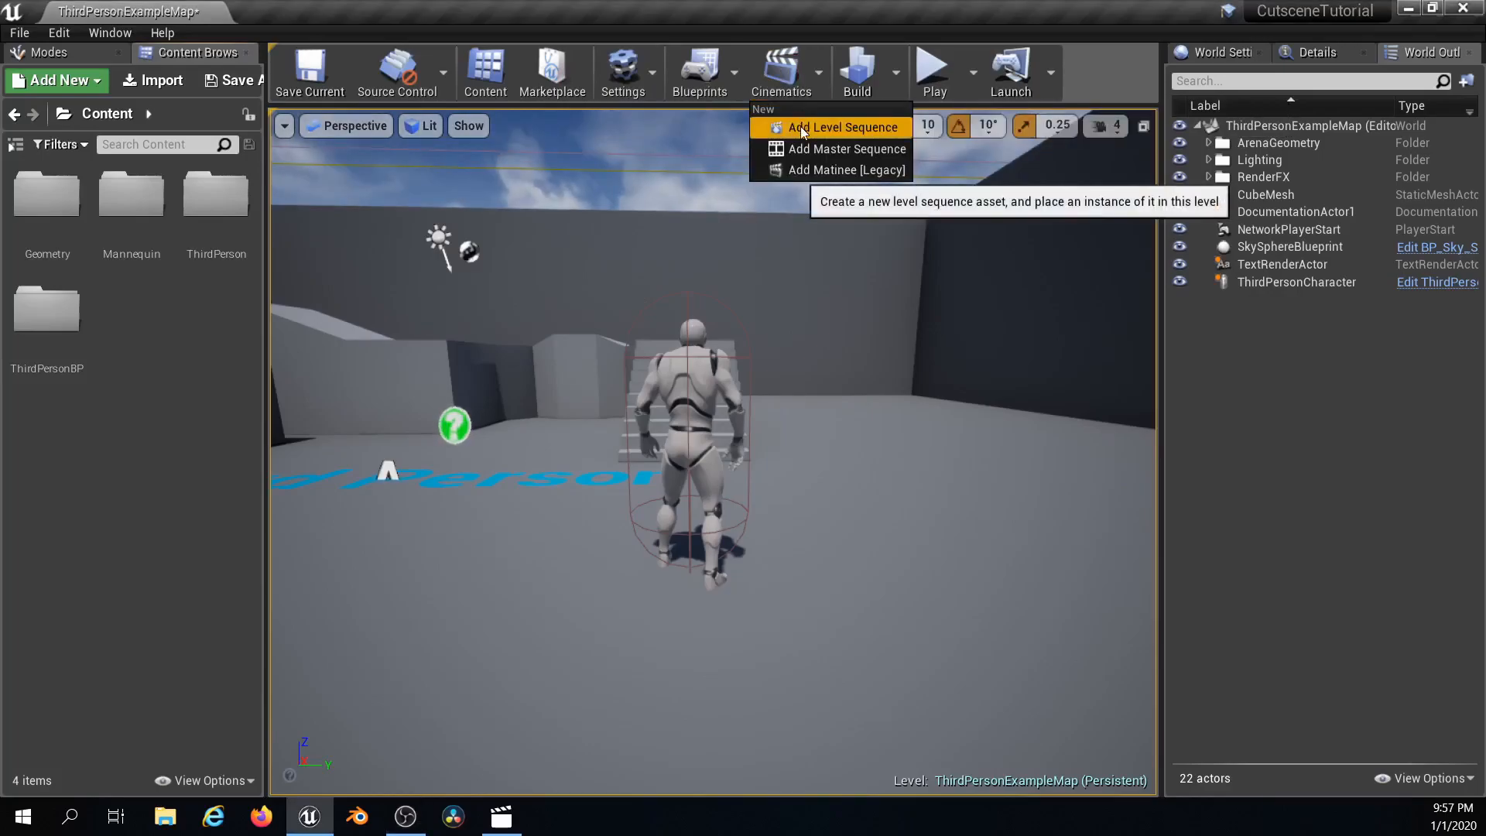
pyautogui.click(801, 127)
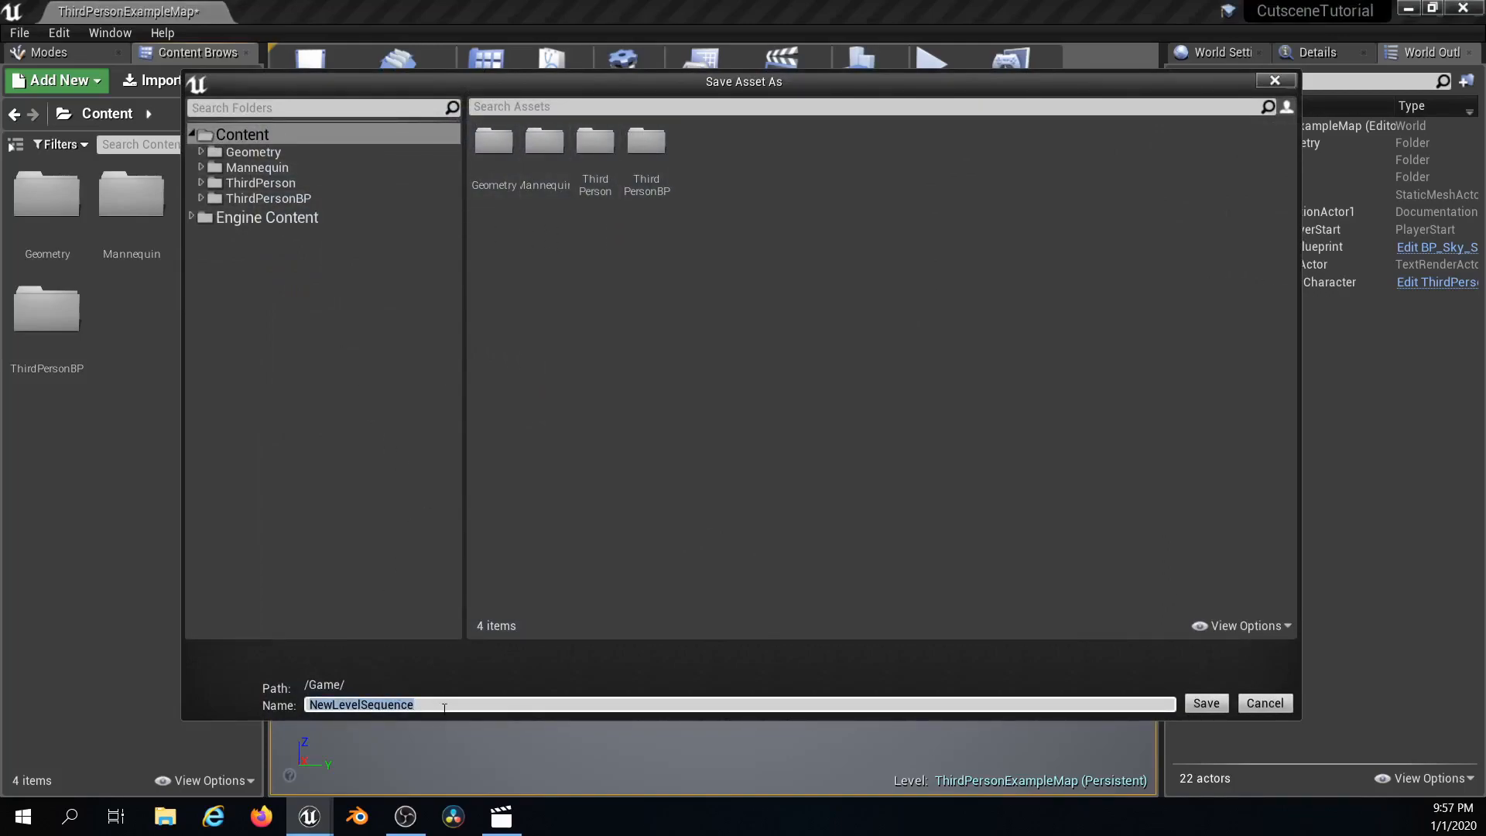
pyautogui.write('Cutscene')
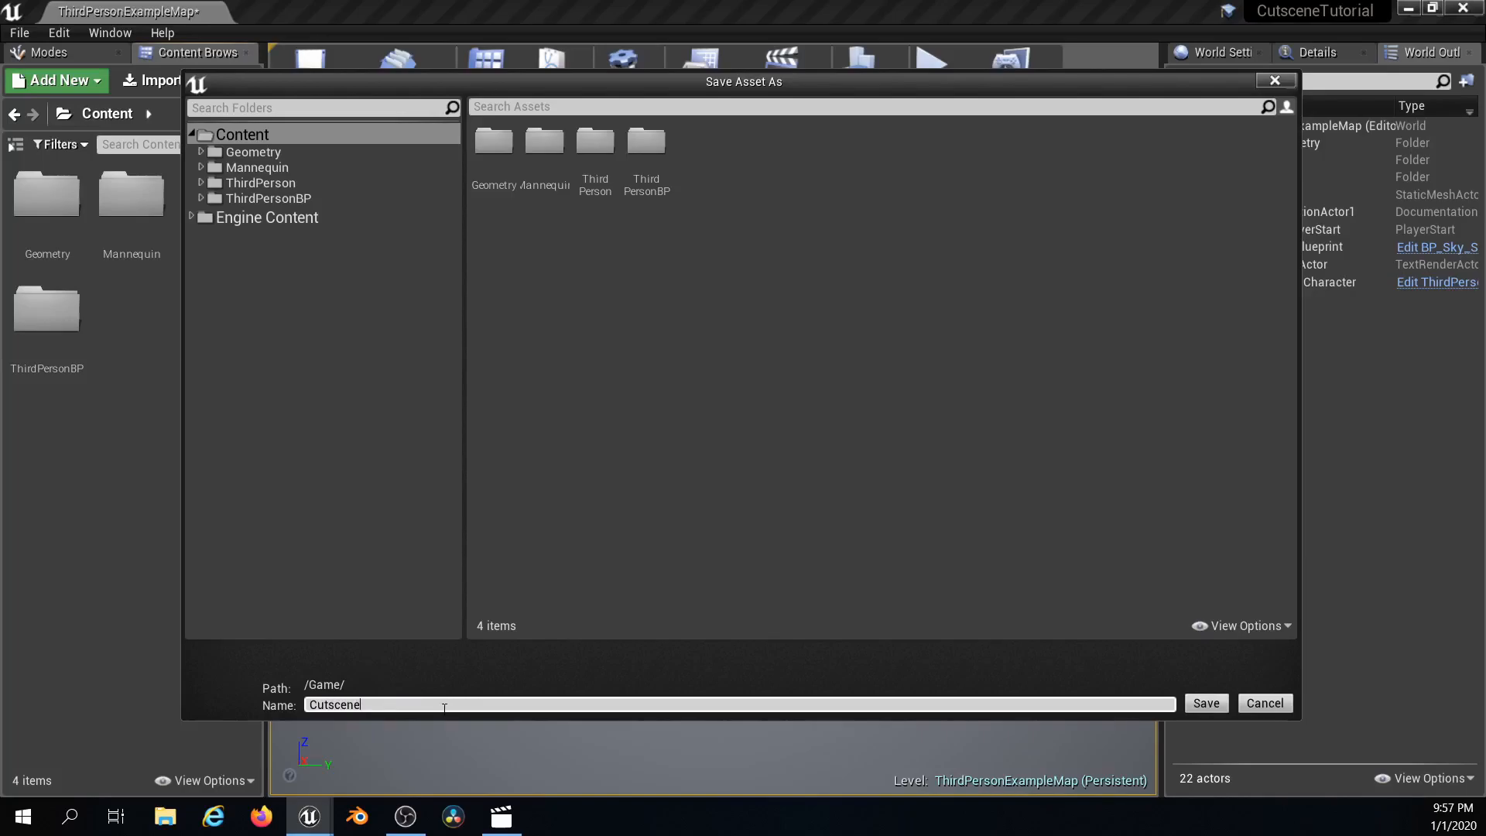
pyautogui.click(1206, 704)
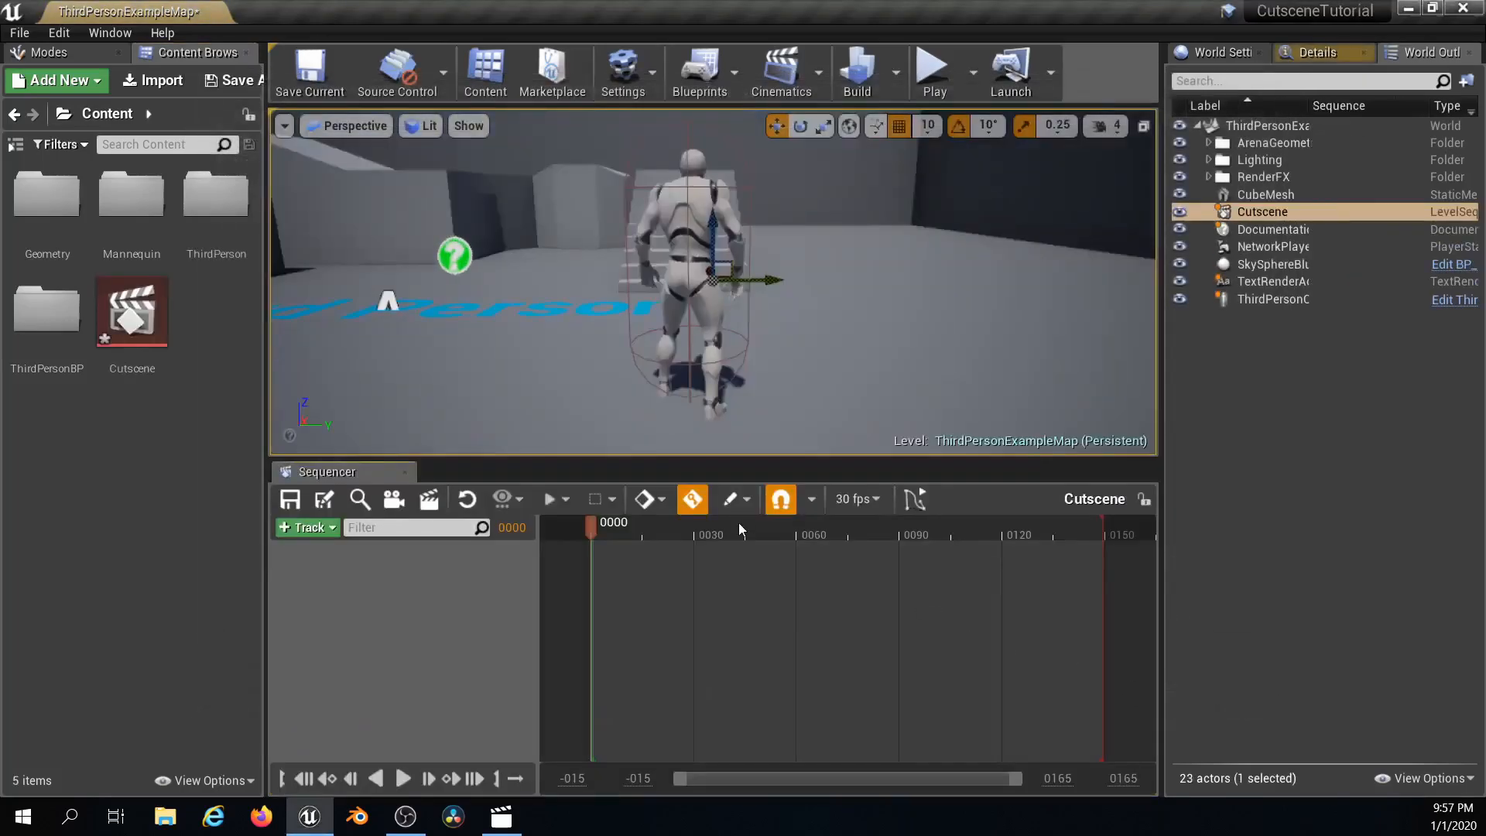
pyautogui.moveTo(354, 470); pyautogui.dragTo(490, 729)
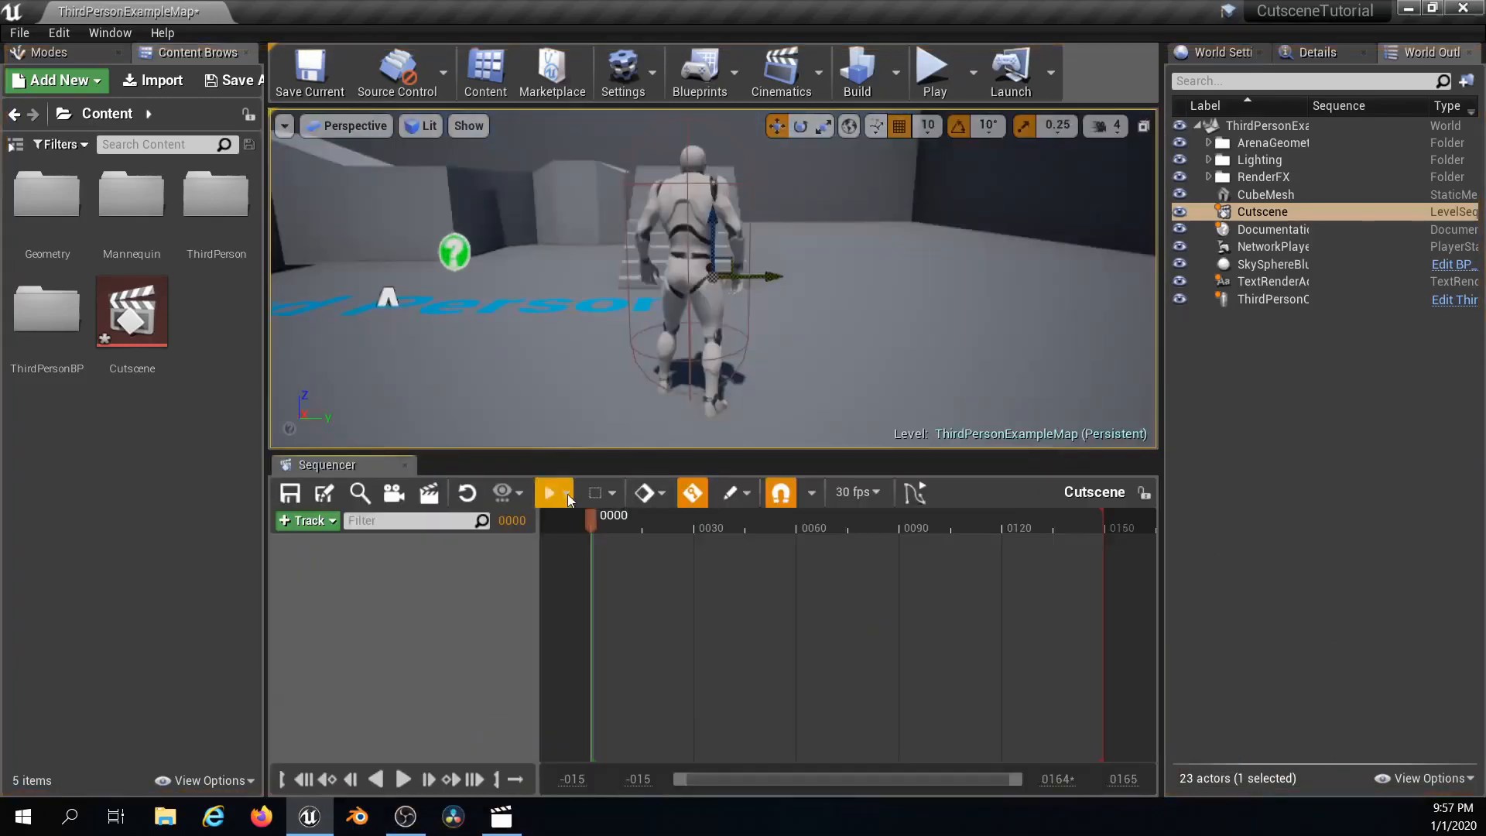
pyautogui.moveTo(580, 451); pyautogui.dragTo(582, 483)
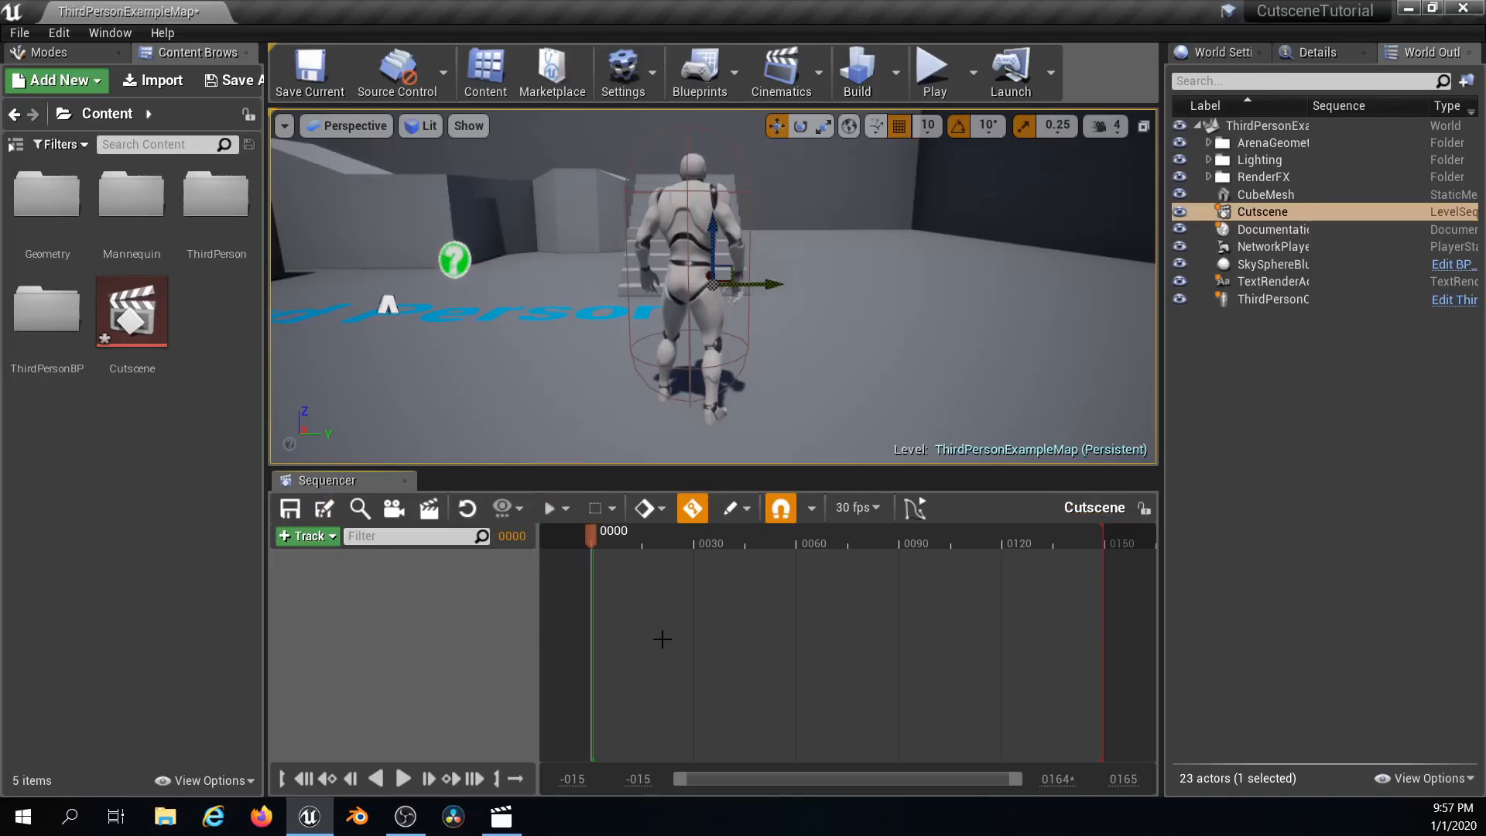
pyautogui.click(692, 508)
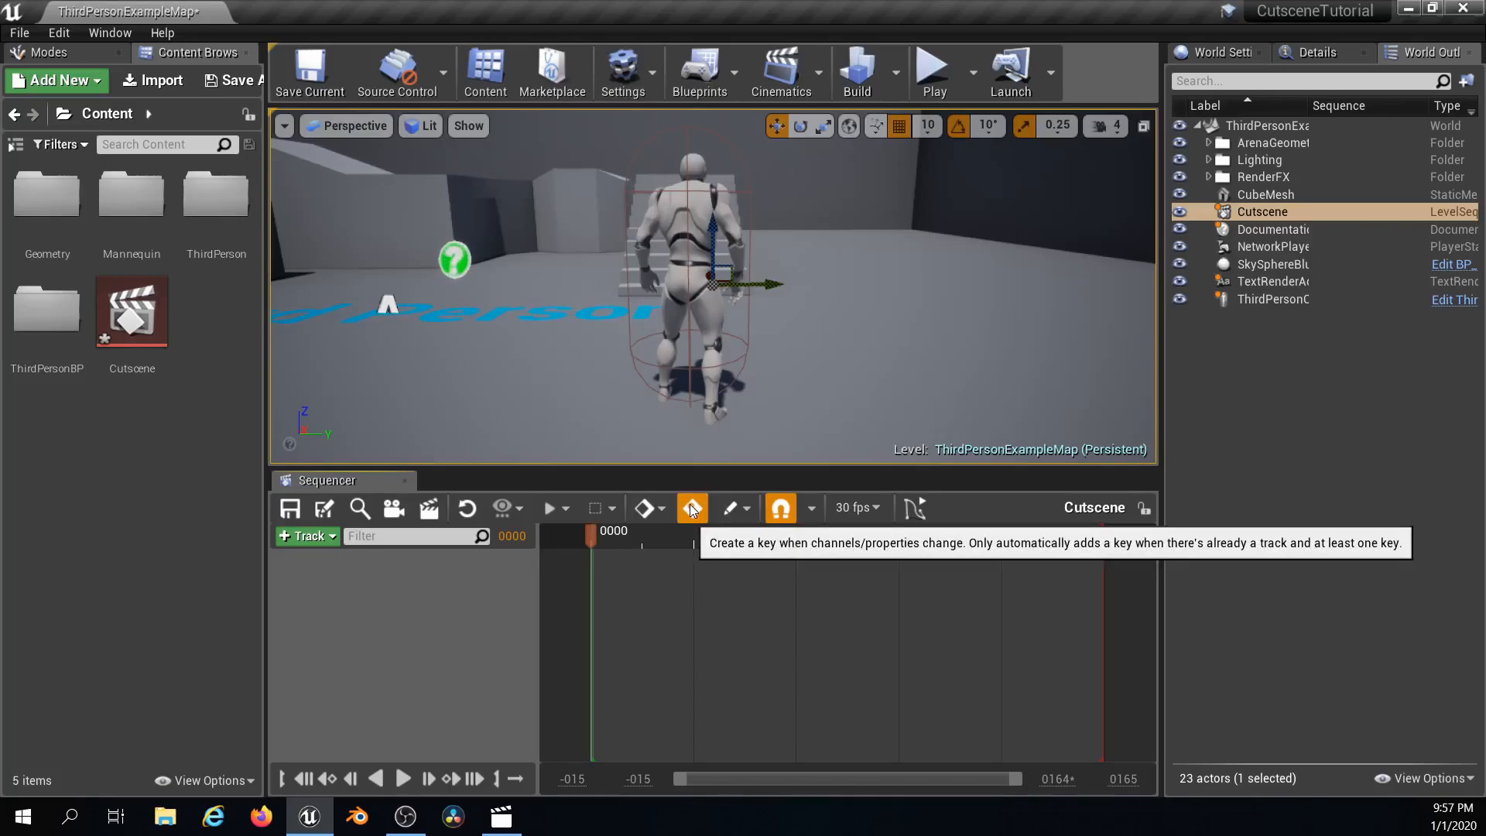
pyautogui.click(692, 508)
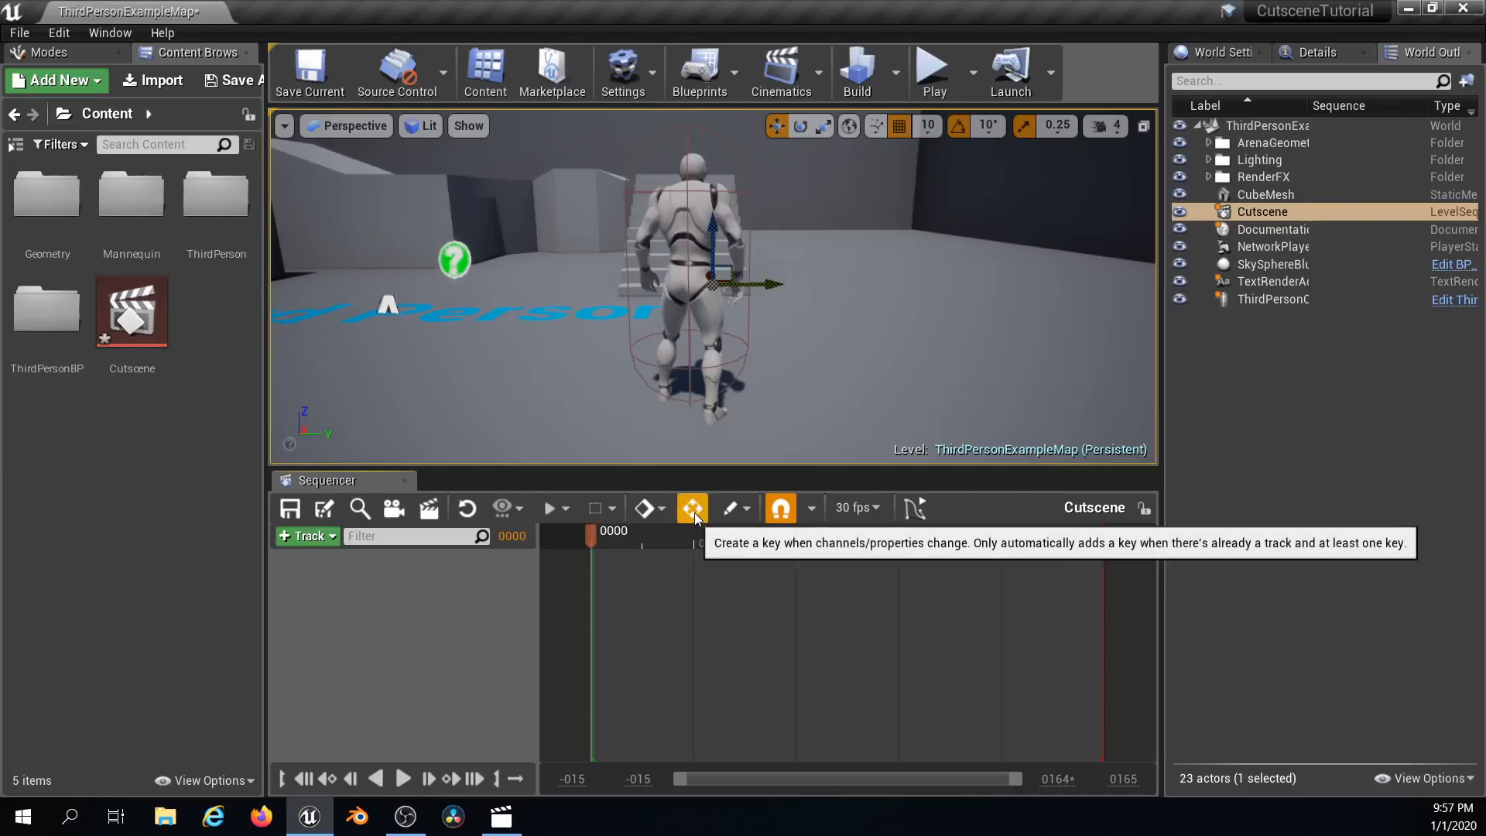
pyautogui.click(694, 512)
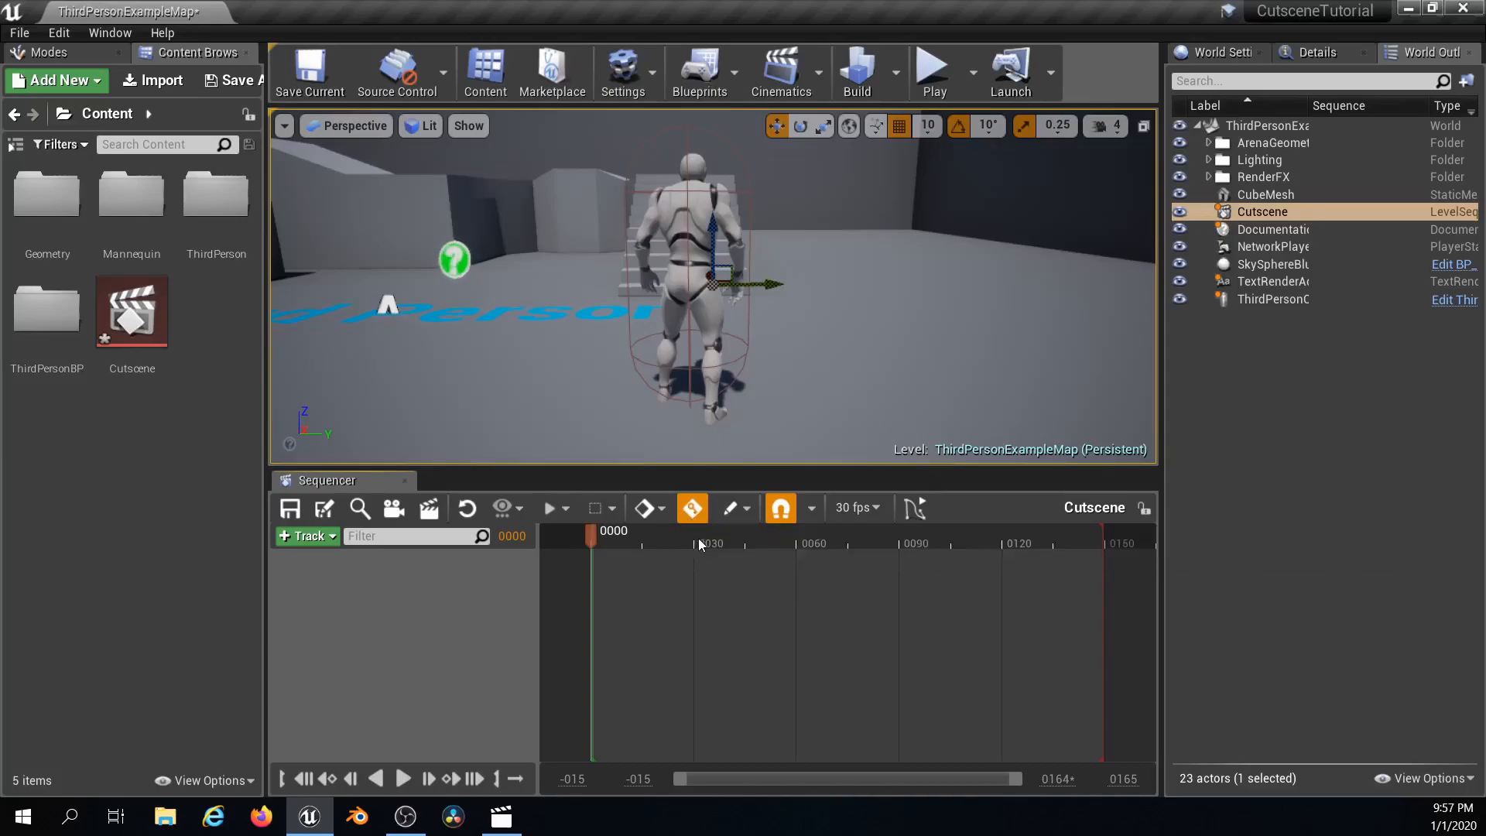
# - Fly the view up to the foot of the staircase and create a new cine camera there in the sequence
pyautogui.moveTo(701, 309); pyautogui.dragTo(697, 286, button='right')
pyautogui.press('w')
pyautogui.press('w')
pyautogui.press('w')
pyautogui.press('s')
pyautogui.press('w')
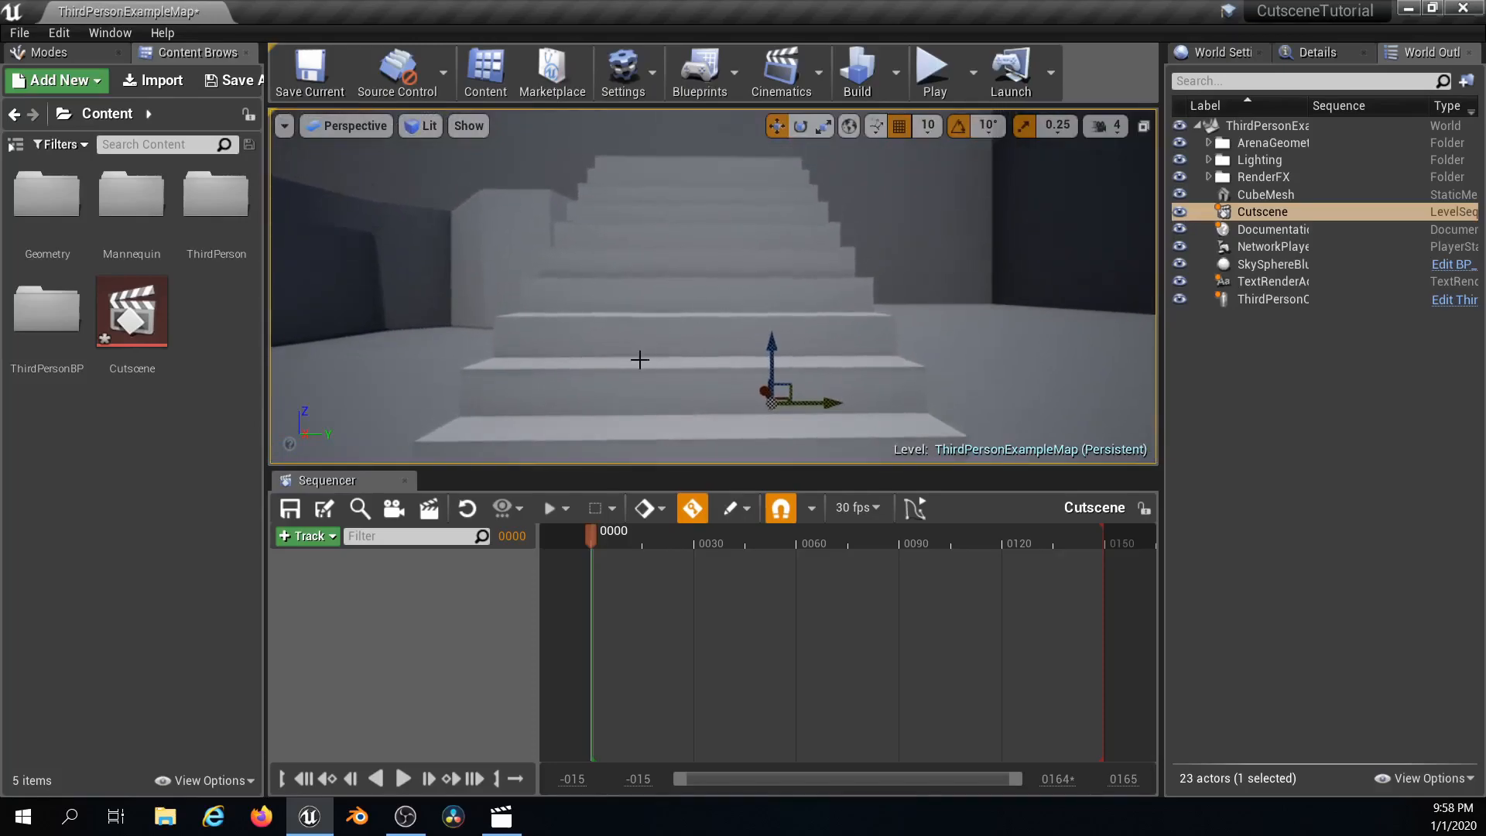
pyautogui.click(401, 508)
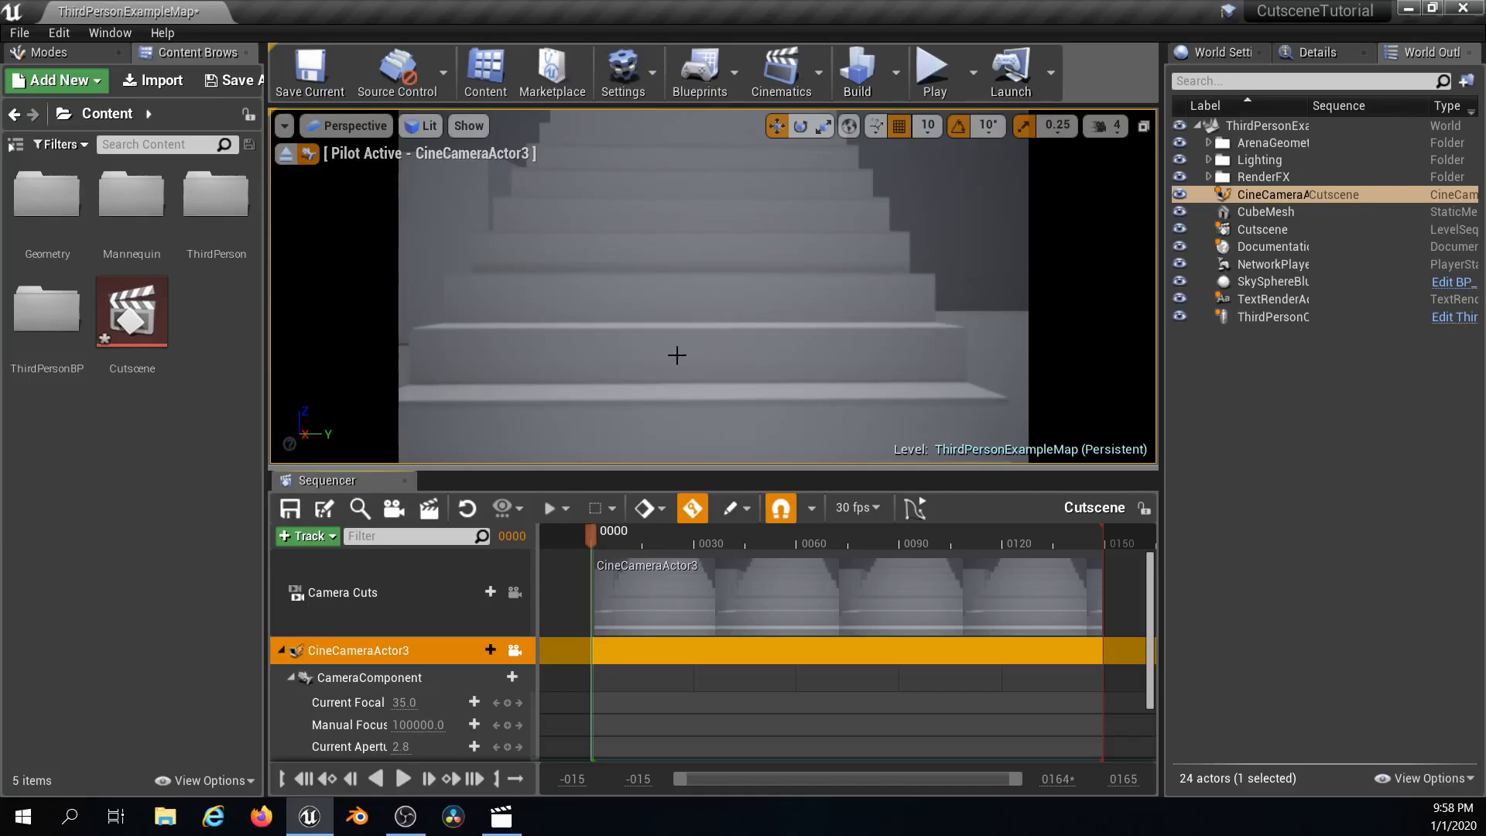
# - Try out the cine camera's focal length by lowering it to 4.0 and set it back to 35
pyautogui.scroll(-1, 452, 590)
pyautogui.scroll(1, 453, 590)
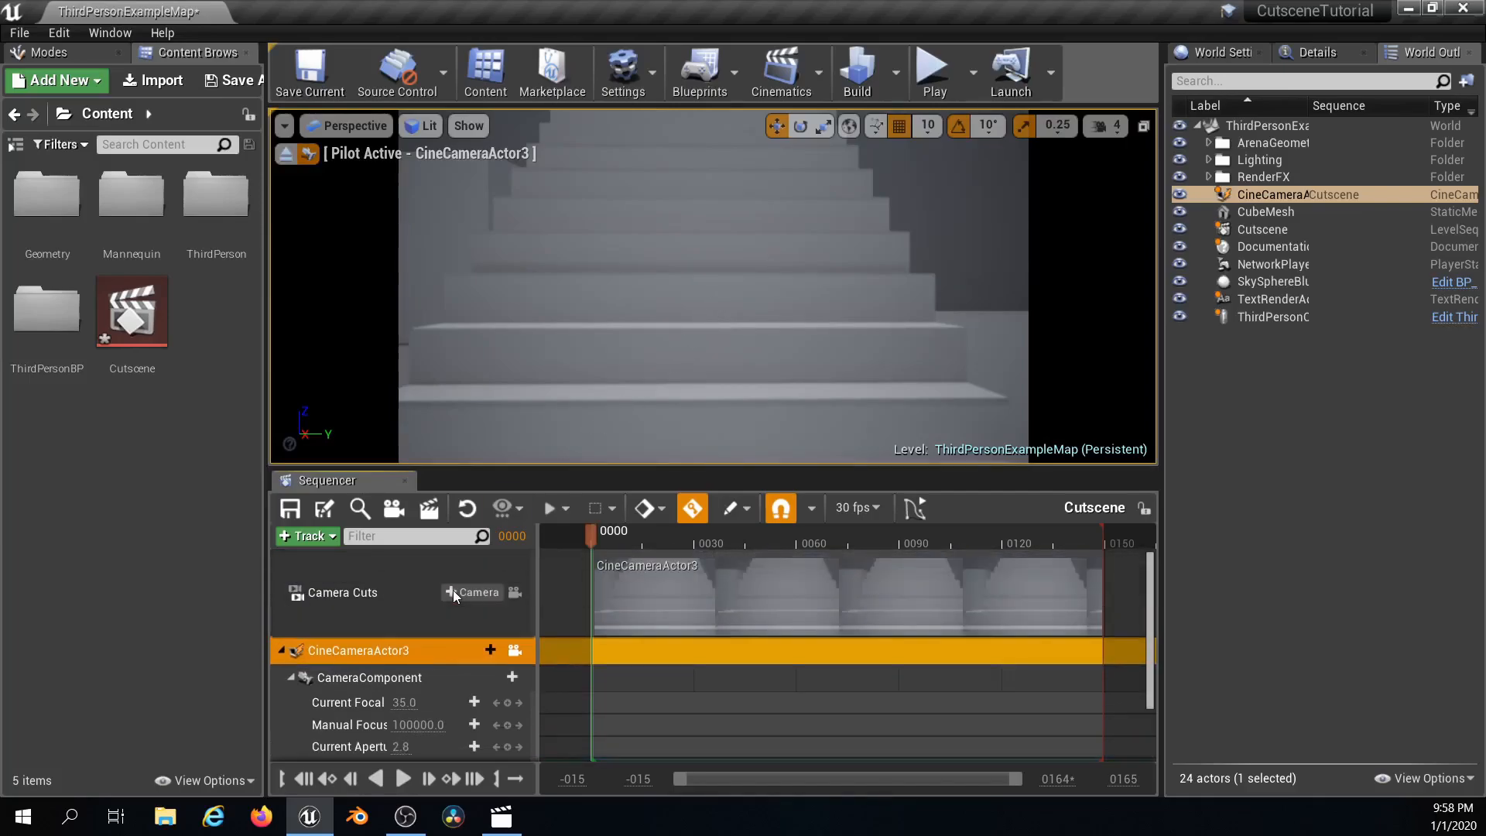
pyautogui.scroll(-2, 453, 590)
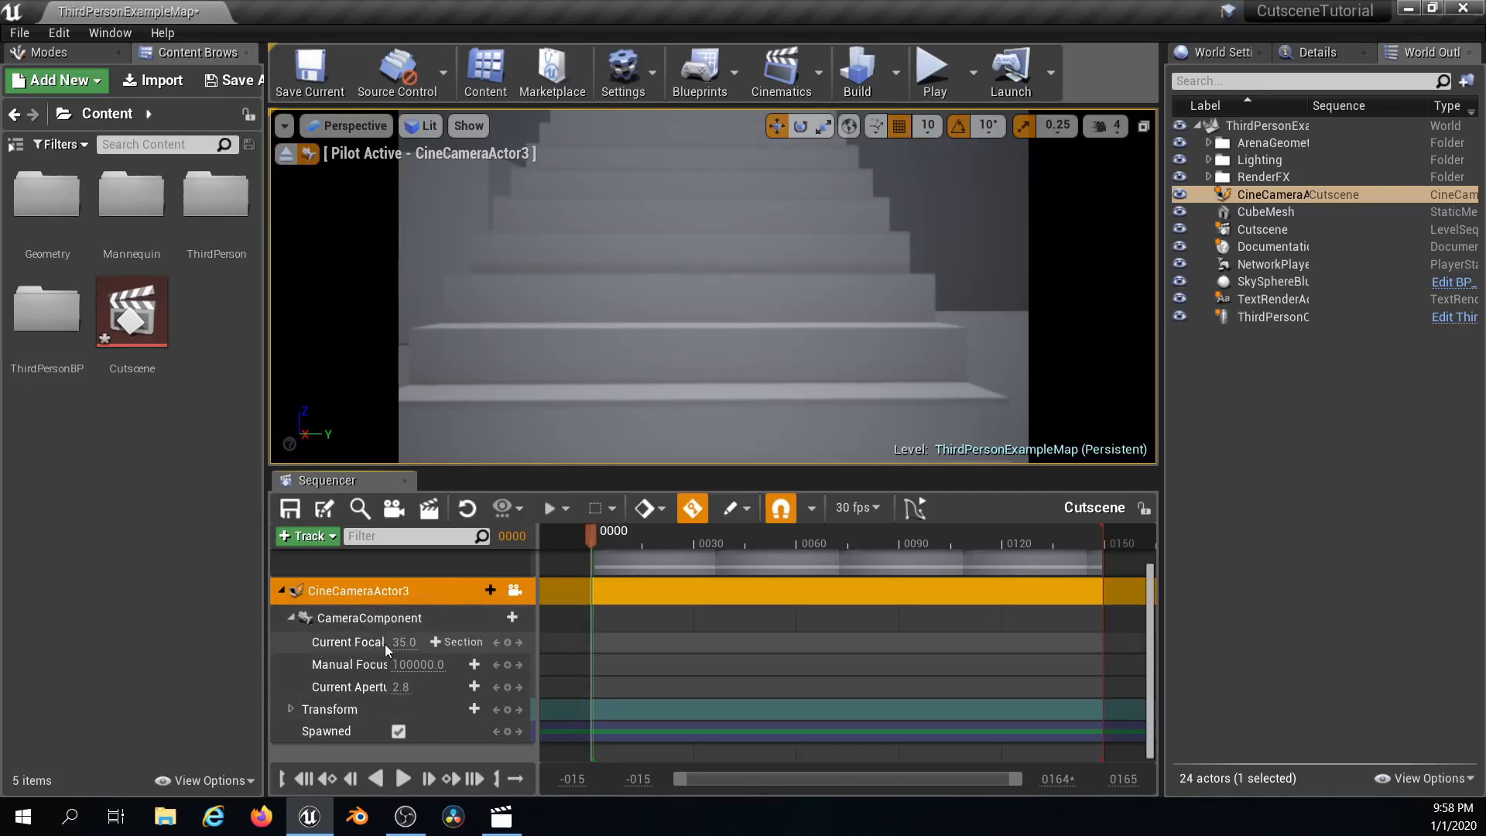
pyautogui.moveTo(402, 641); pyautogui.dragTo(341, 641)
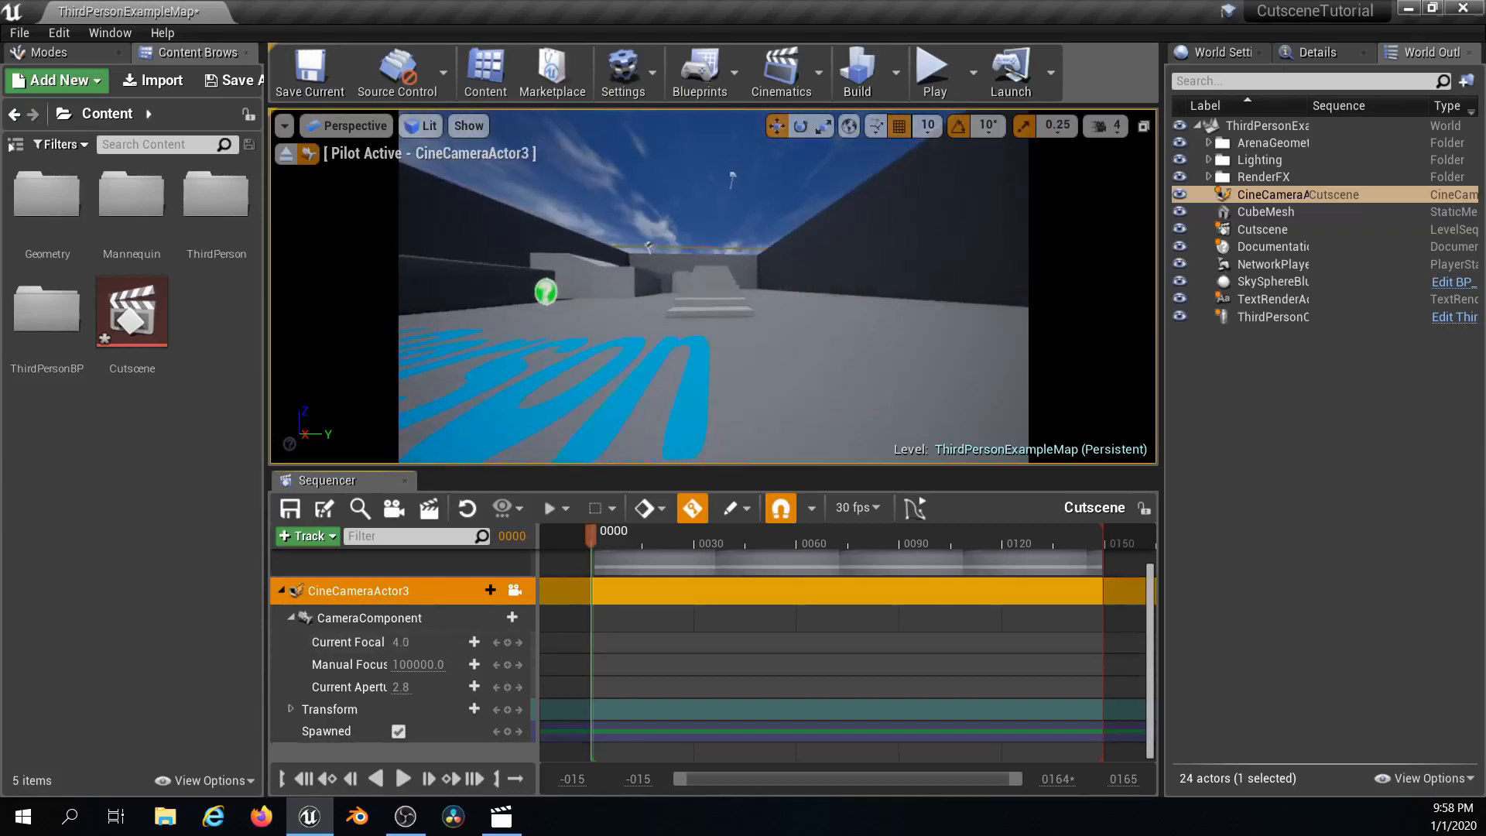
pyautogui.moveTo(340, 641); pyautogui.dragTo(419, 642)
pyautogui.click(401, 642)
pyautogui.write('35')
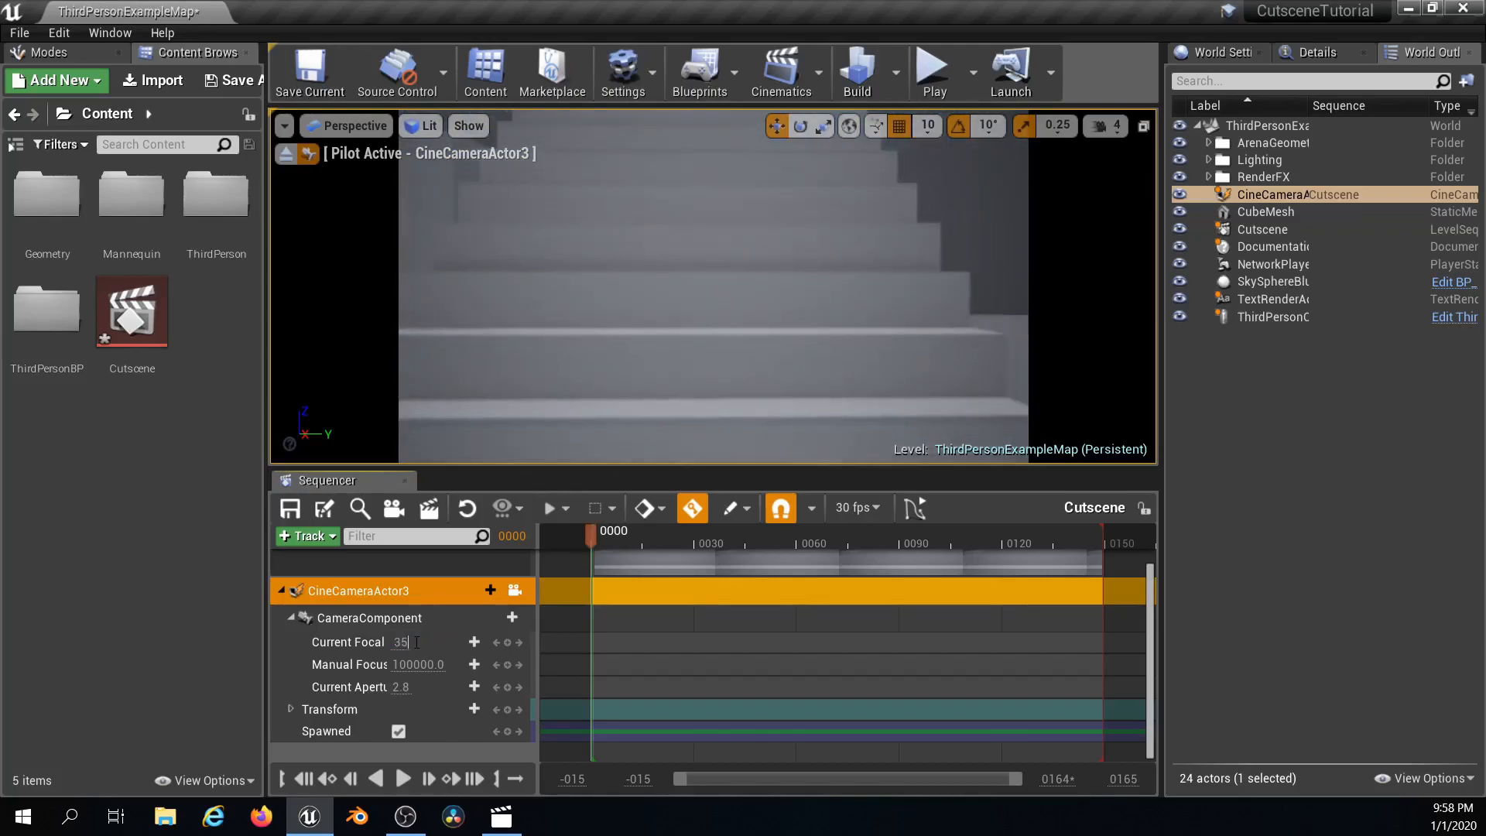
pyautogui.press('Return')
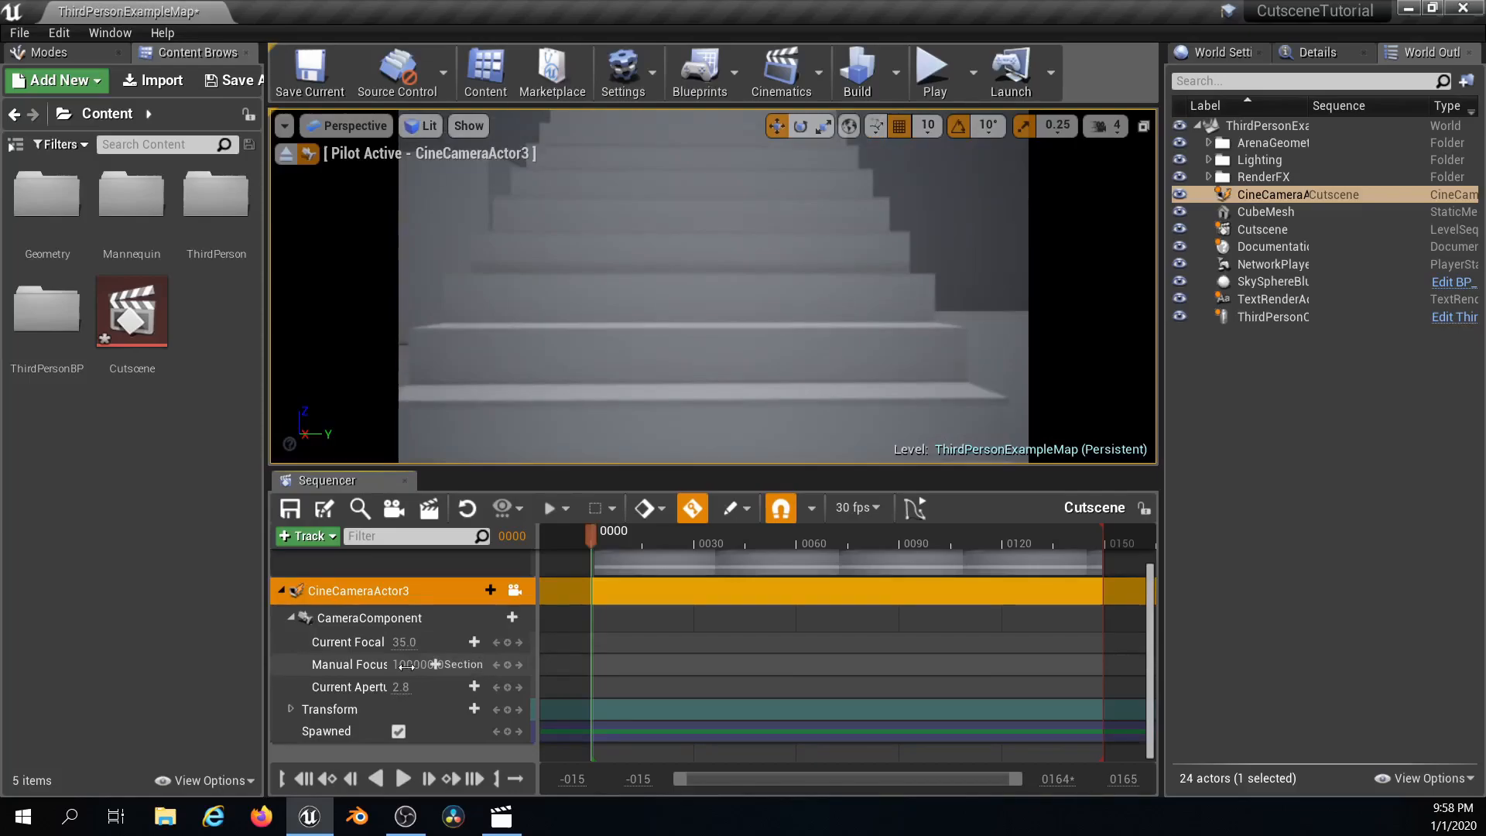
# - Set the cine camera's manual focus distance to about 448.67 and its aperture to about 2.24
pyautogui.moveTo(411, 665)
pyautogui.mouseDown()
pyautogui.moveTo(526, 665)
pyautogui.moveTo(387, 664)
pyautogui.mouseUp()
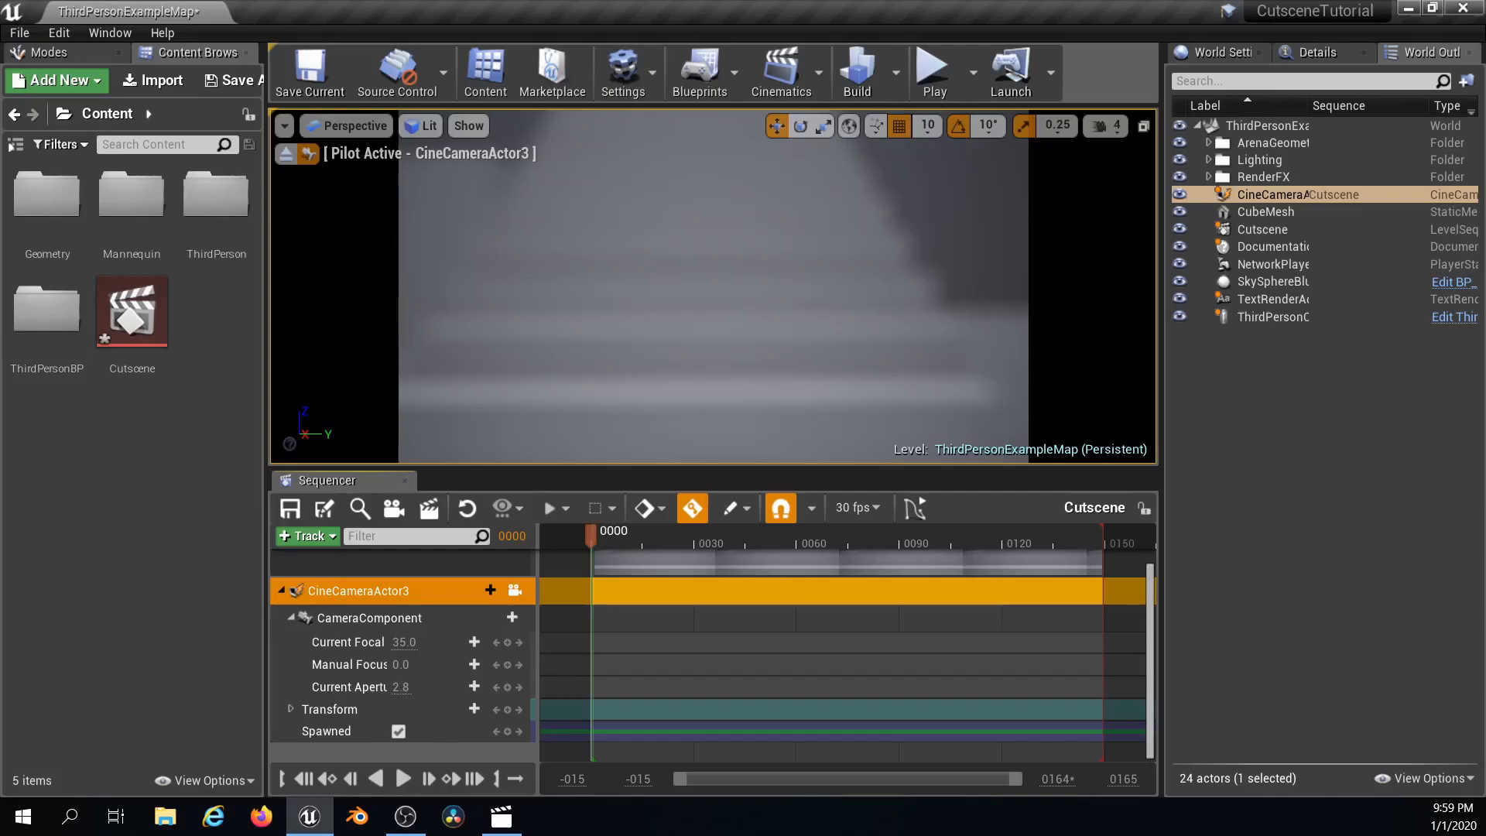
pyautogui.moveTo(400, 664); pyautogui.dragTo(711, 664)
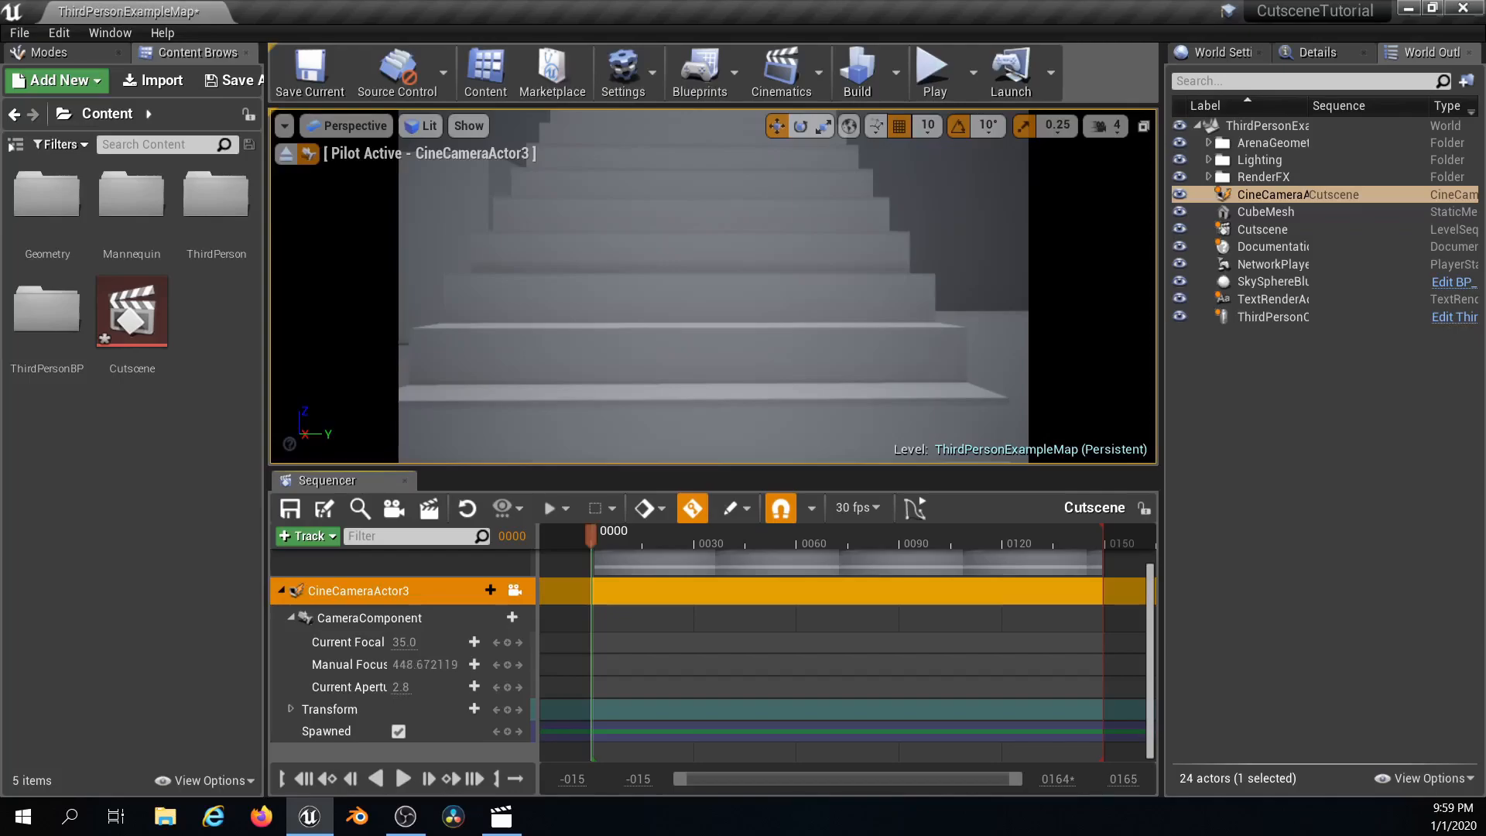
pyautogui.click(389, 678)
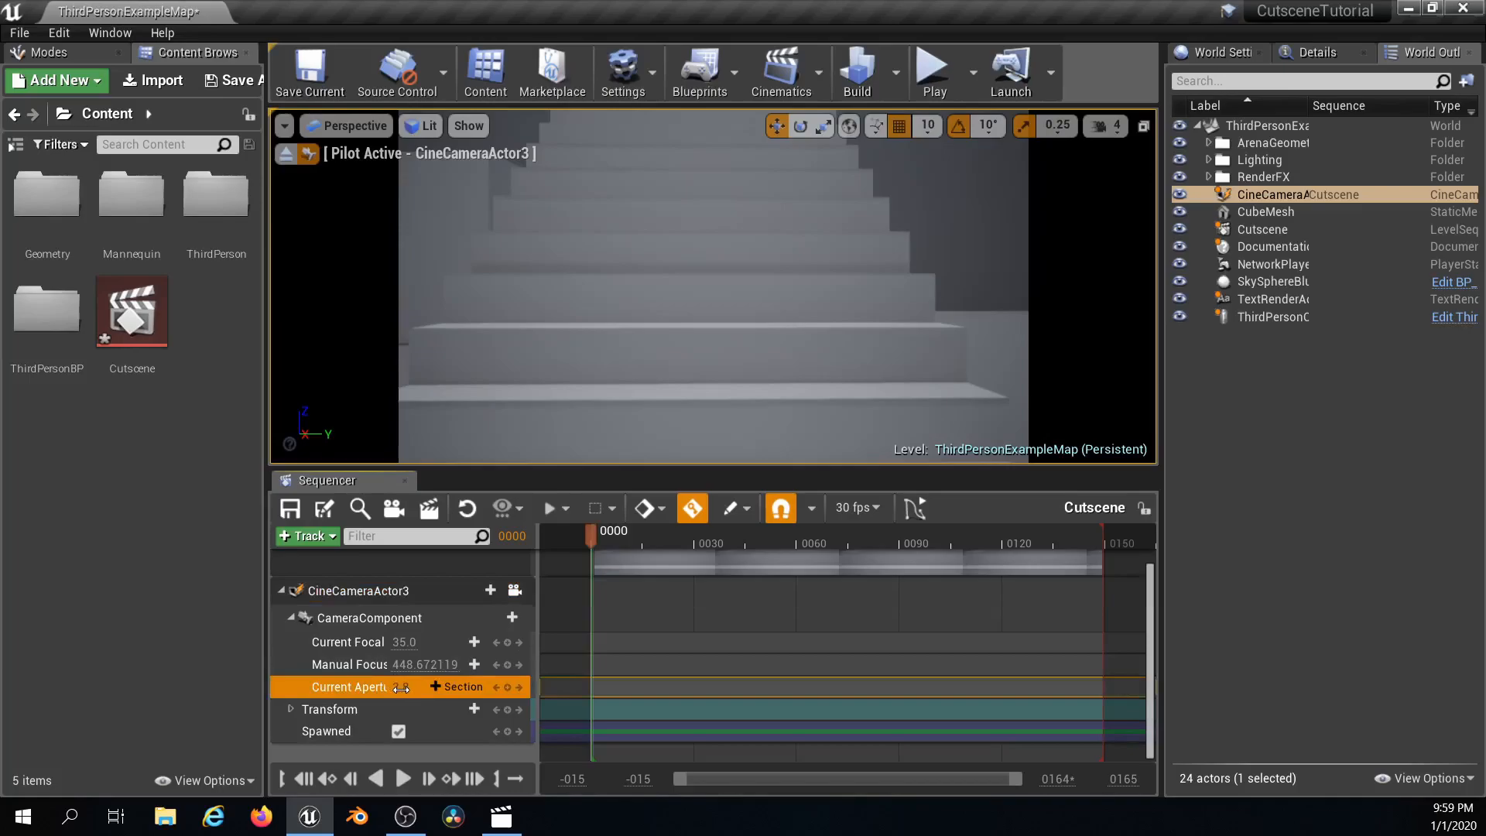
pyautogui.moveTo(402, 687); pyautogui.dragTo(437, 687)
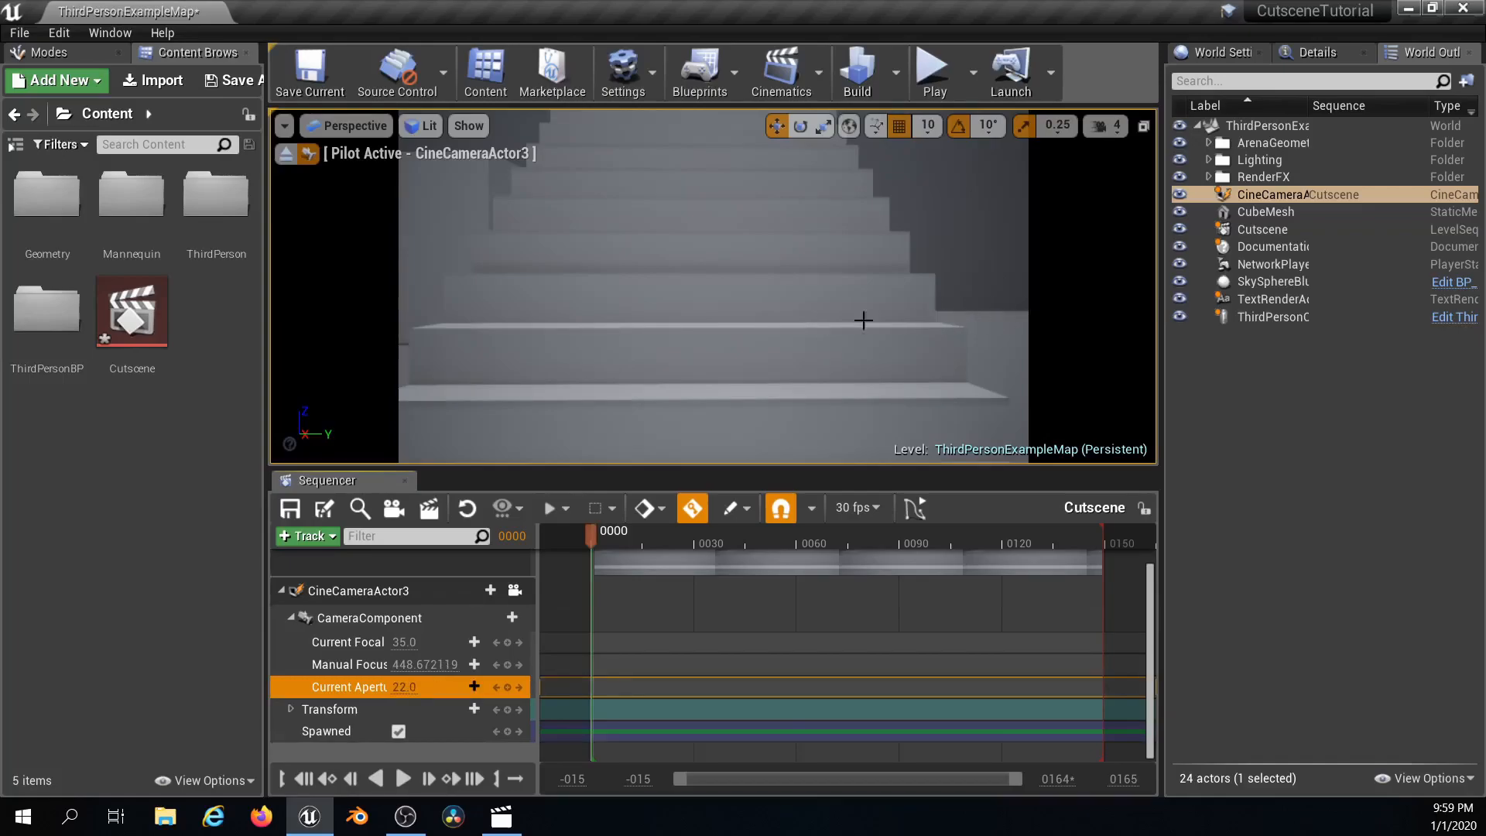
pyautogui.moveTo(403, 687); pyautogui.dragTo(349, 687)
pyautogui.moveTo(404, 687); pyautogui.dragTo(438, 687)
# - Try an aperture of 1.2 on the cine camera and undo the change
pyautogui.click(404, 687)
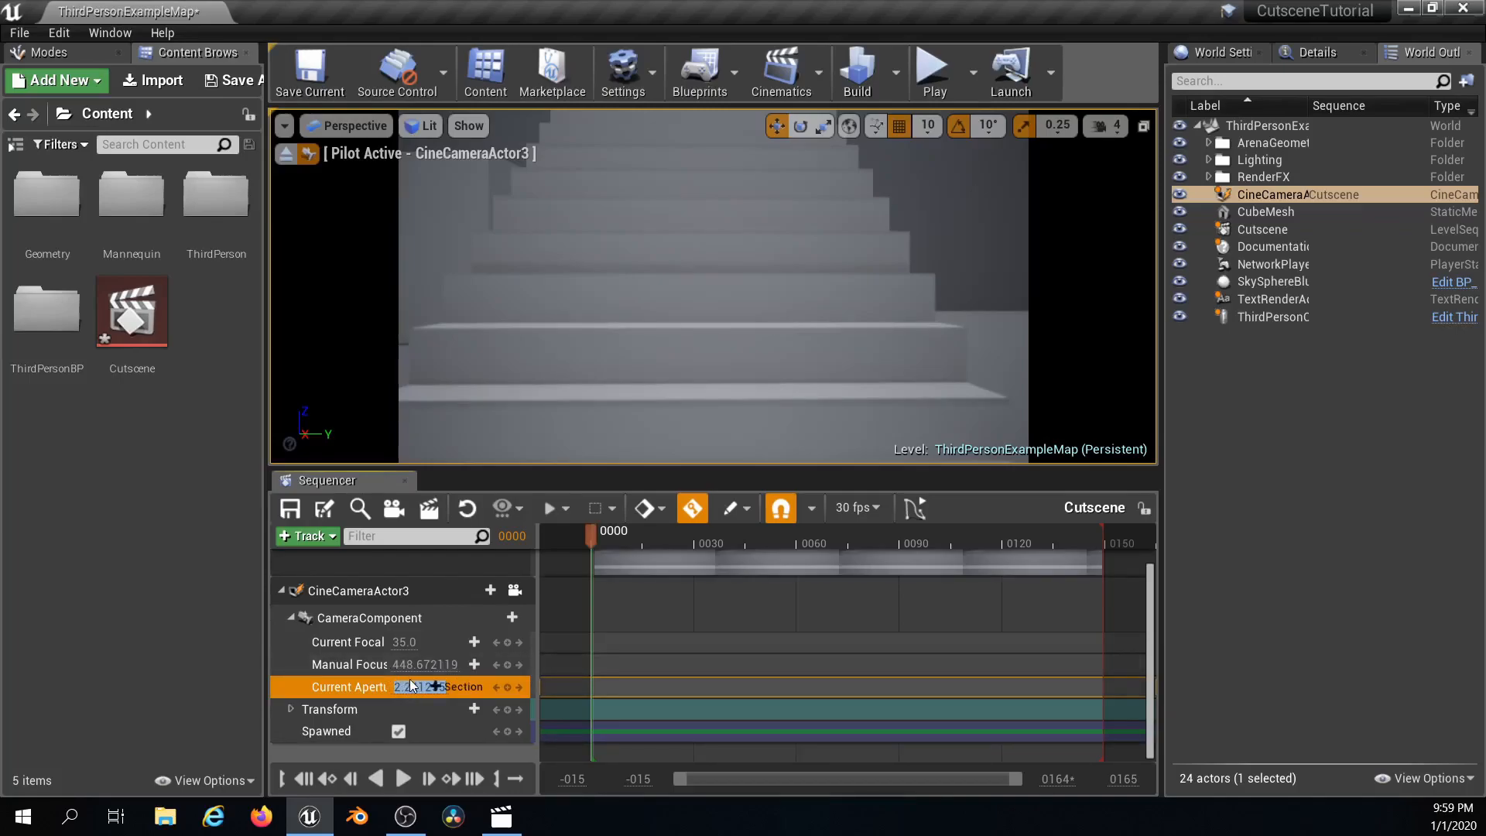
pyautogui.write('1.2')
pyautogui.press('Return')
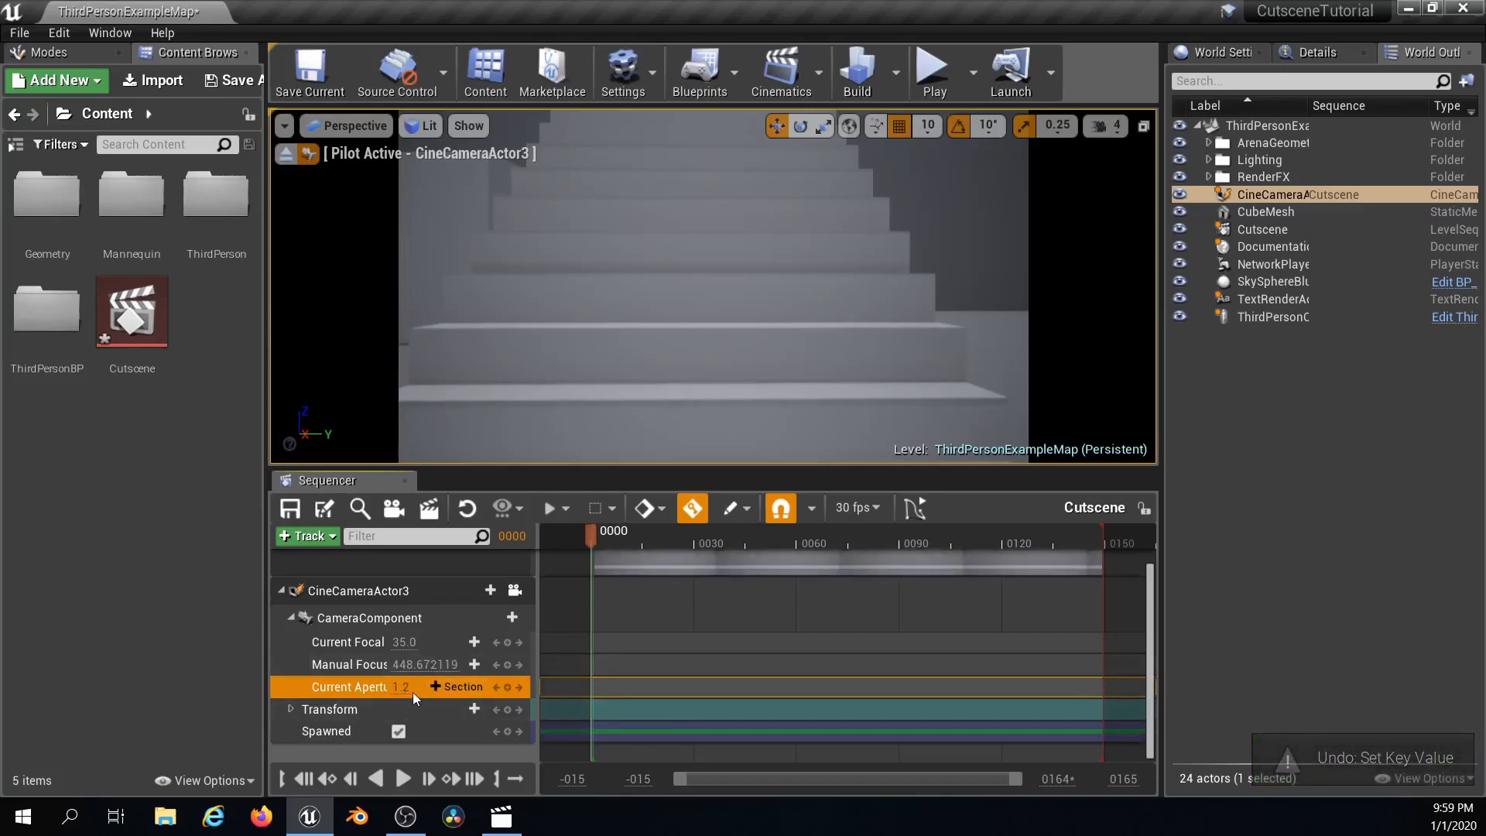
pyautogui.hotkey('ctrl', 'z')
pyautogui.hotkey('ctrl', 'z')
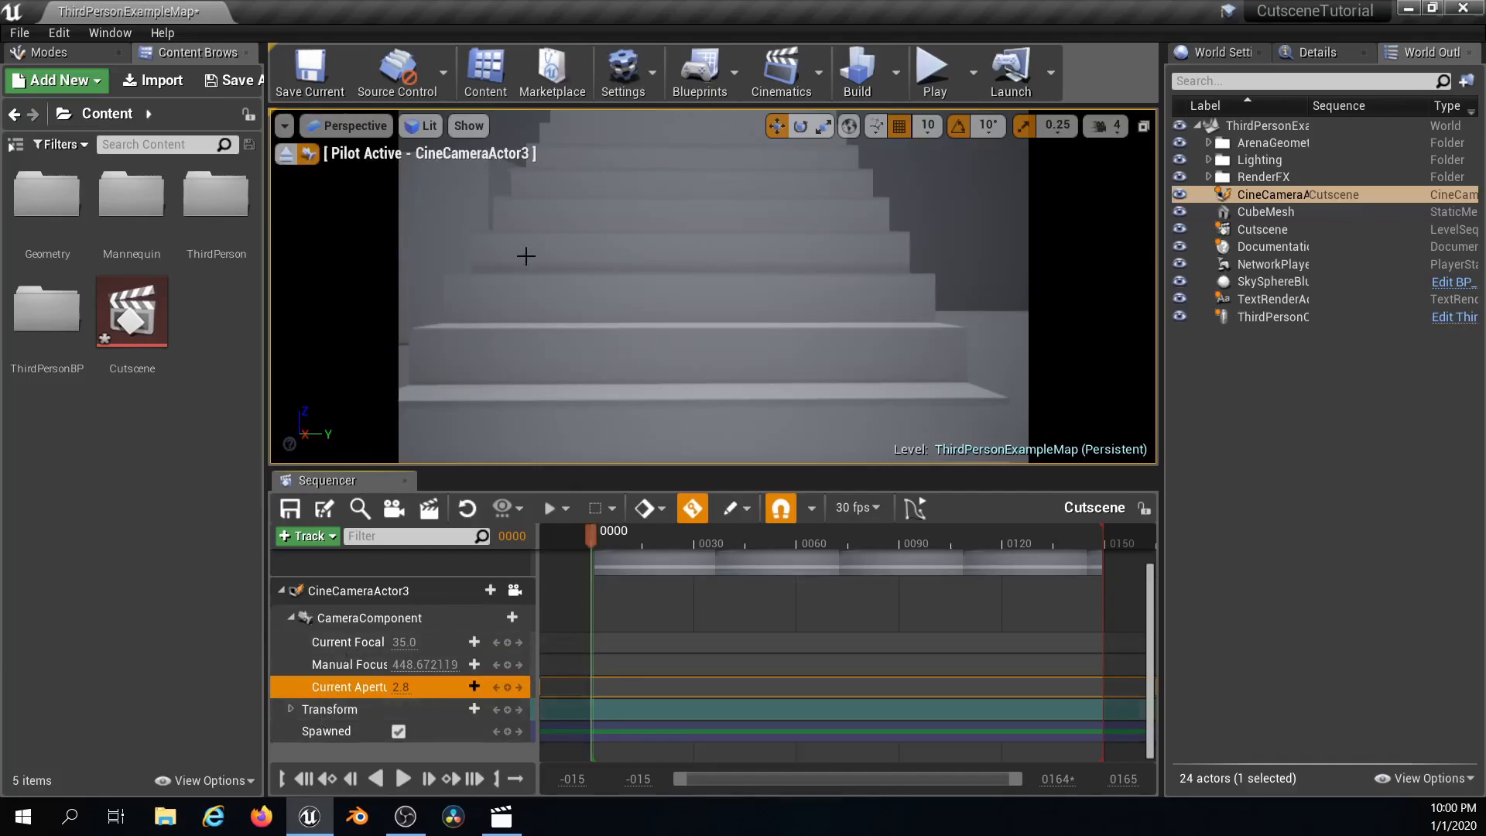
# - Tilt the piloted camera slightly and keyframe its focal length, manual focus, aperture and transform at frame 0
pyautogui.moveTo(627, 359)
pyautogui.mouseDown(button='right')
pyautogui.moveTo(629, 339)
pyautogui.moveTo(627, 354)
pyautogui.mouseUp(button='right')
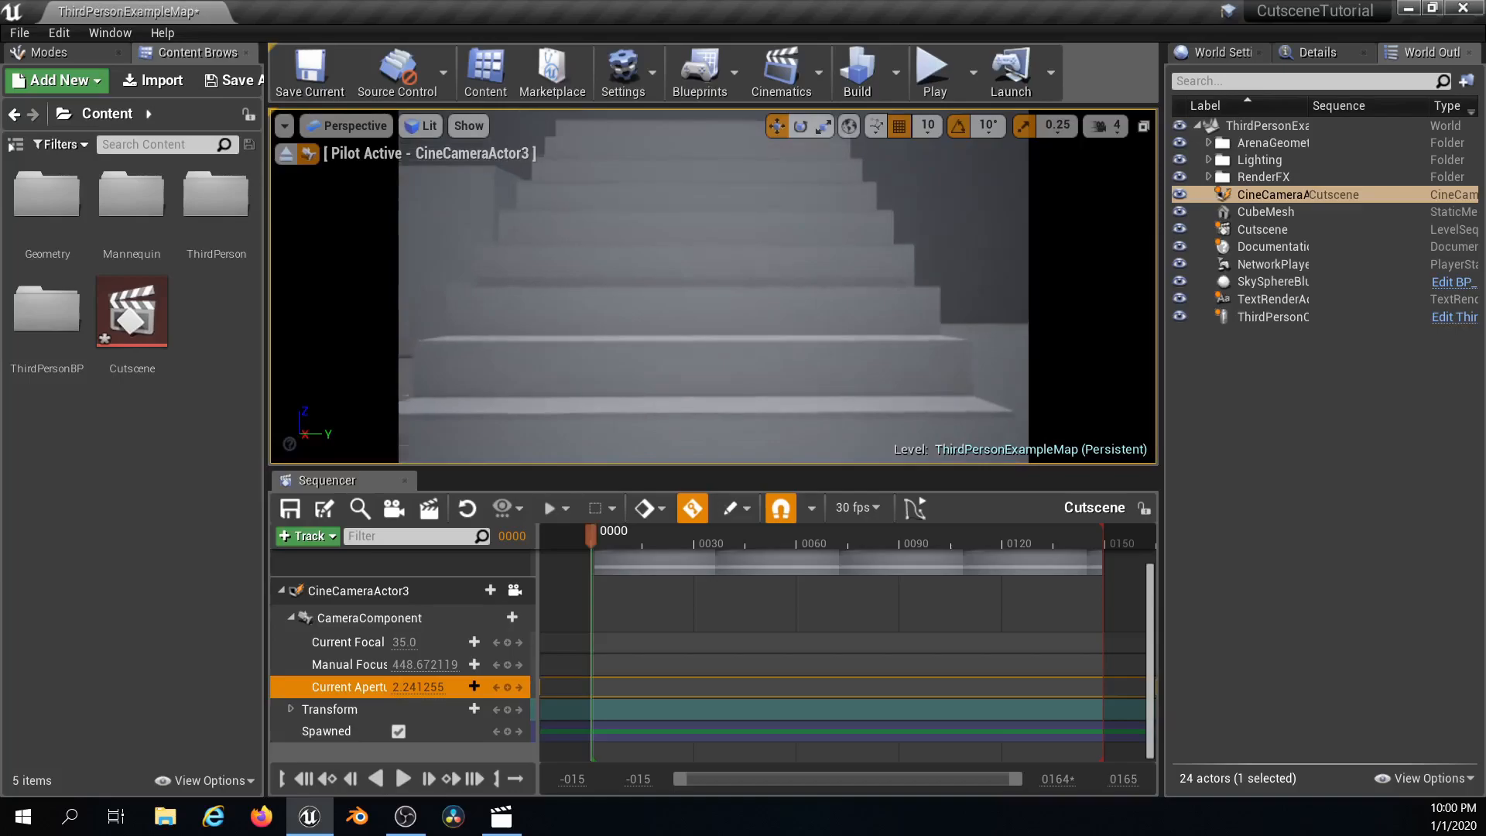
pyautogui.click(506, 642)
pyautogui.click(507, 664)
pyautogui.click(507, 687)
pyautogui.click(507, 709)
pyautogui.moveTo(1103, 534)
pyautogui.mouseDown()
pyautogui.moveTo(1141, 541)
pyautogui.moveTo(1109, 537)
pyautogui.mouseUp()
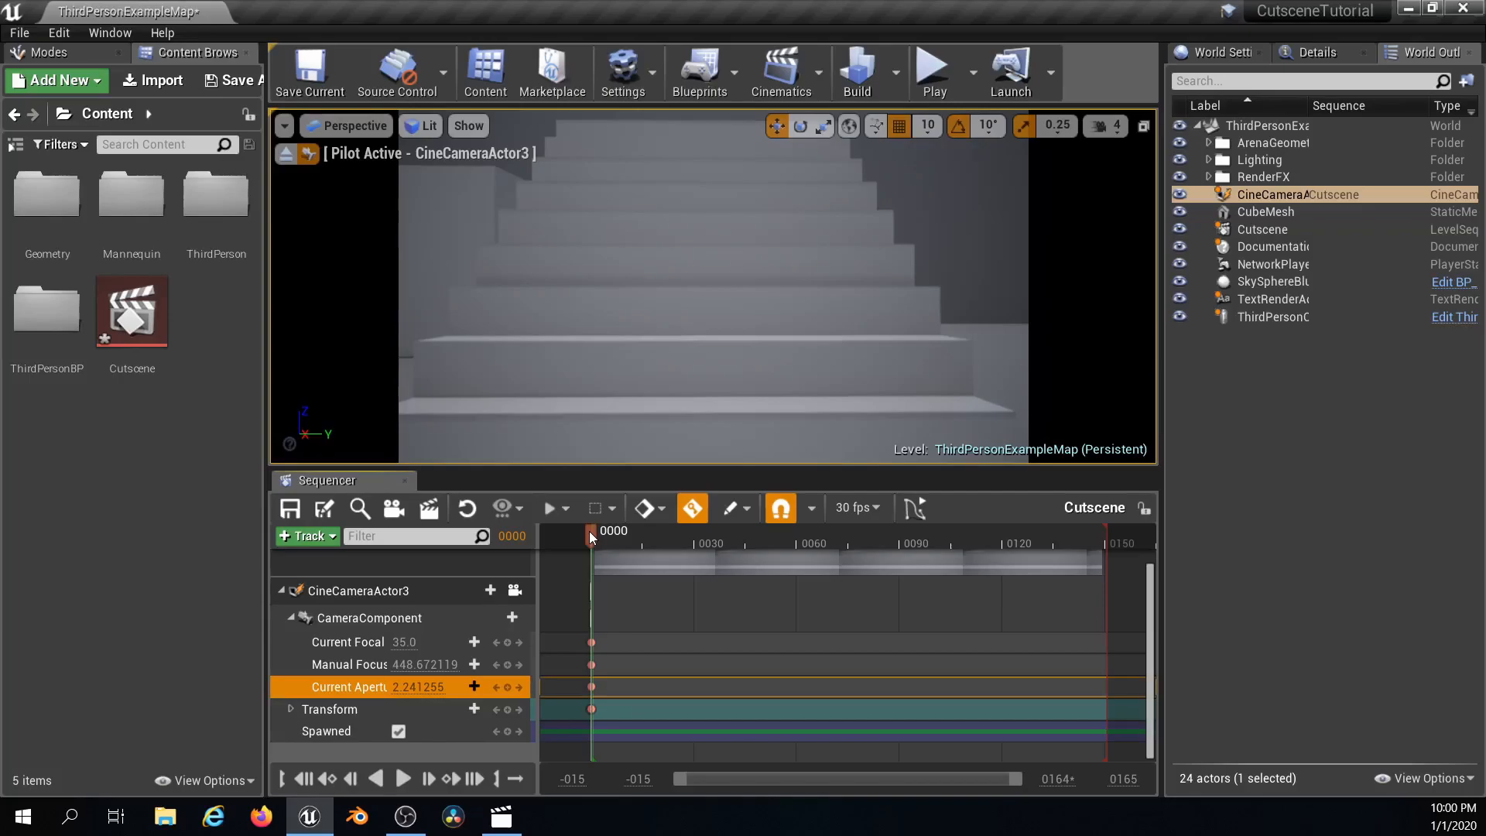
# - At frame 30, fly the piloted camera up the stairs so it overlooks the platform at the top, keying its transform
pyautogui.moveTo(588, 531); pyautogui.dragTo(593, 540)
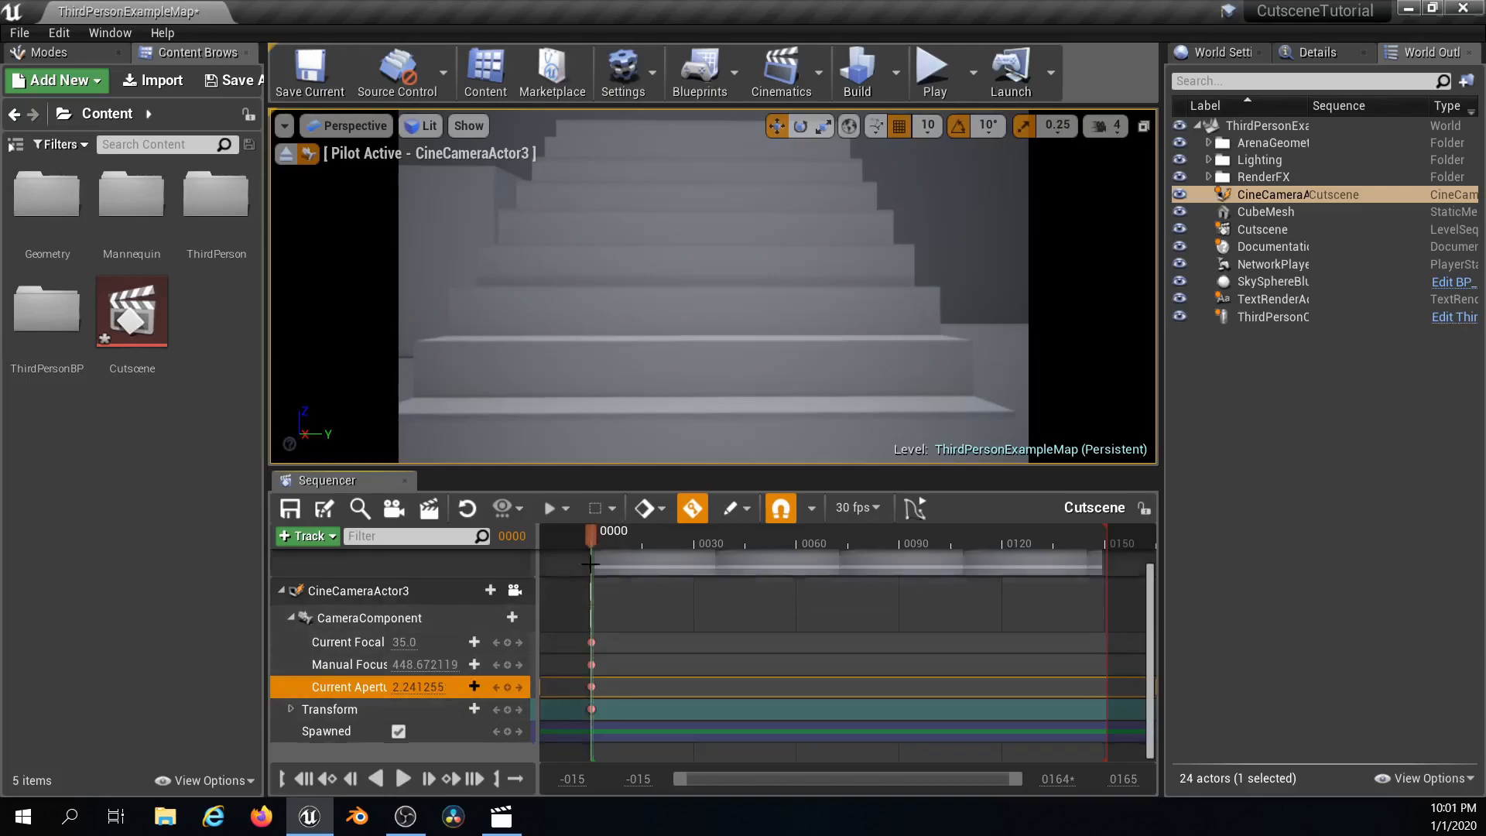
pyautogui.moveTo(590, 534); pyautogui.dragTo(693, 527)
pyautogui.moveTo(711, 328); pyautogui.dragTo(716, 337, button='right')
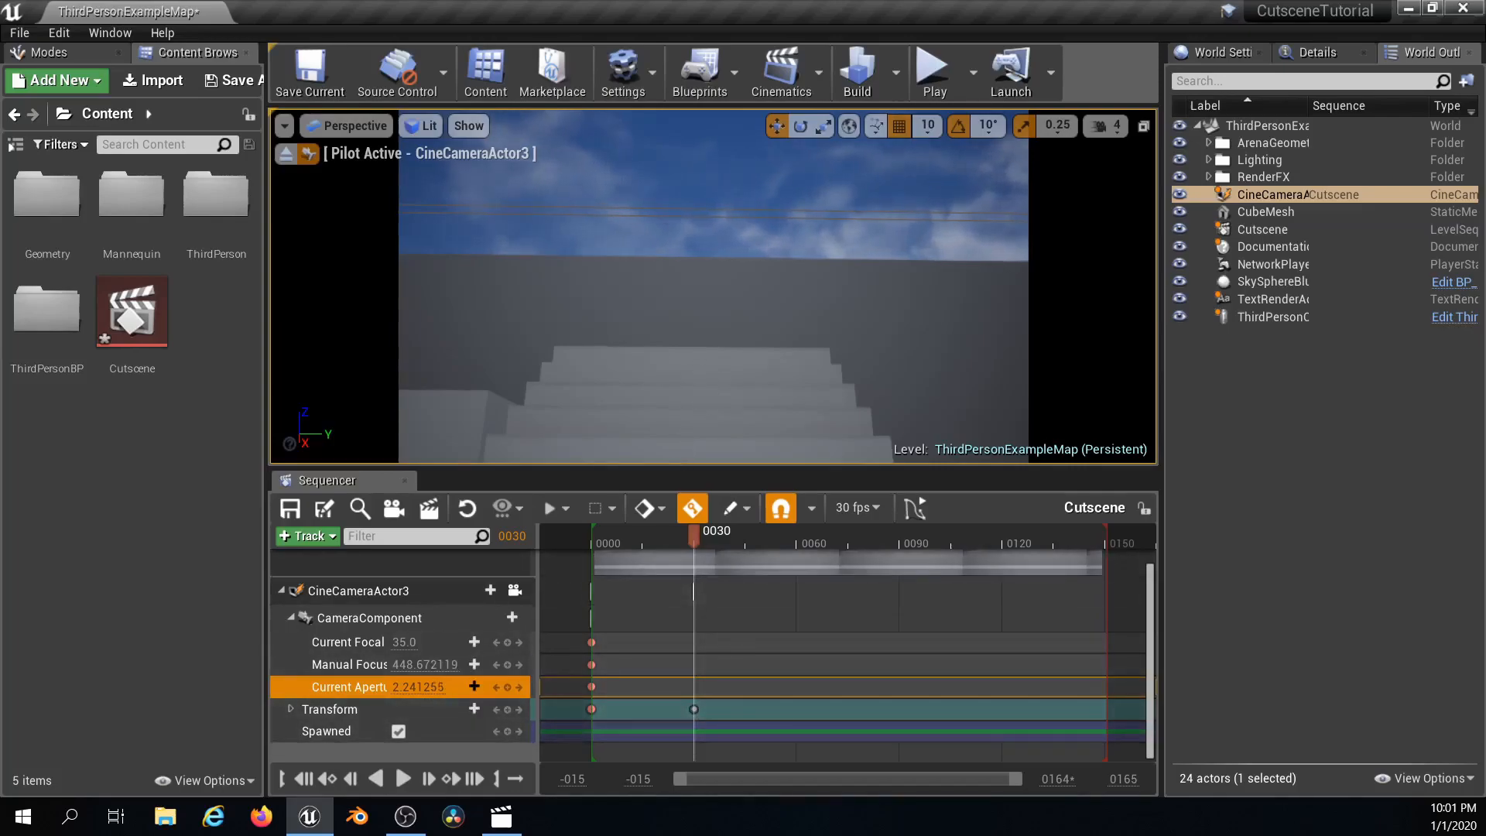
pyautogui.rightClick(704, 347)
pyautogui.click(682, 356)
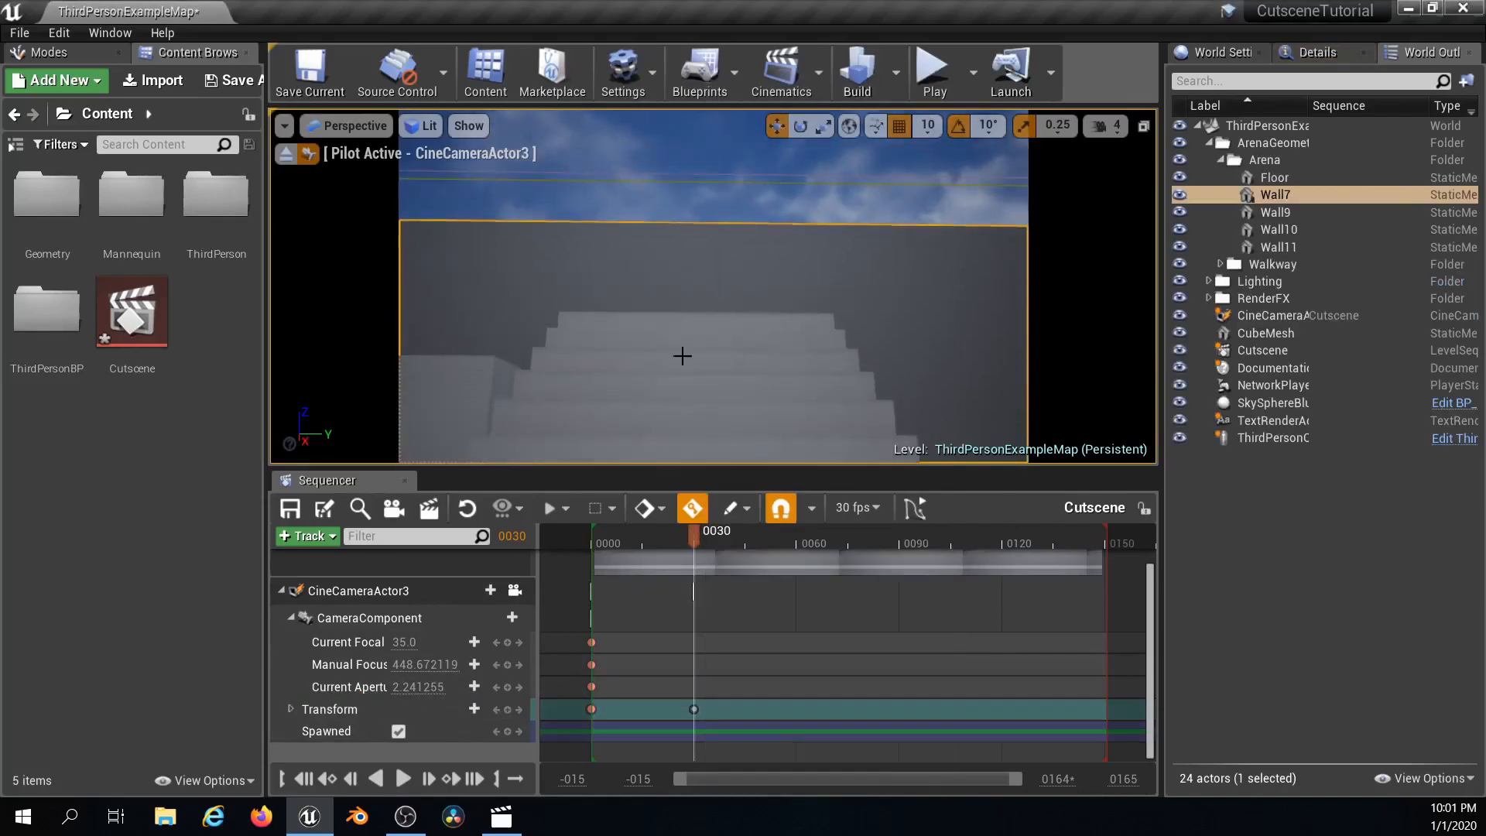
pyautogui.press('Escape')
pyautogui.moveTo(682, 357); pyautogui.dragTo(675, 346, button='right')
pyautogui.press('w')
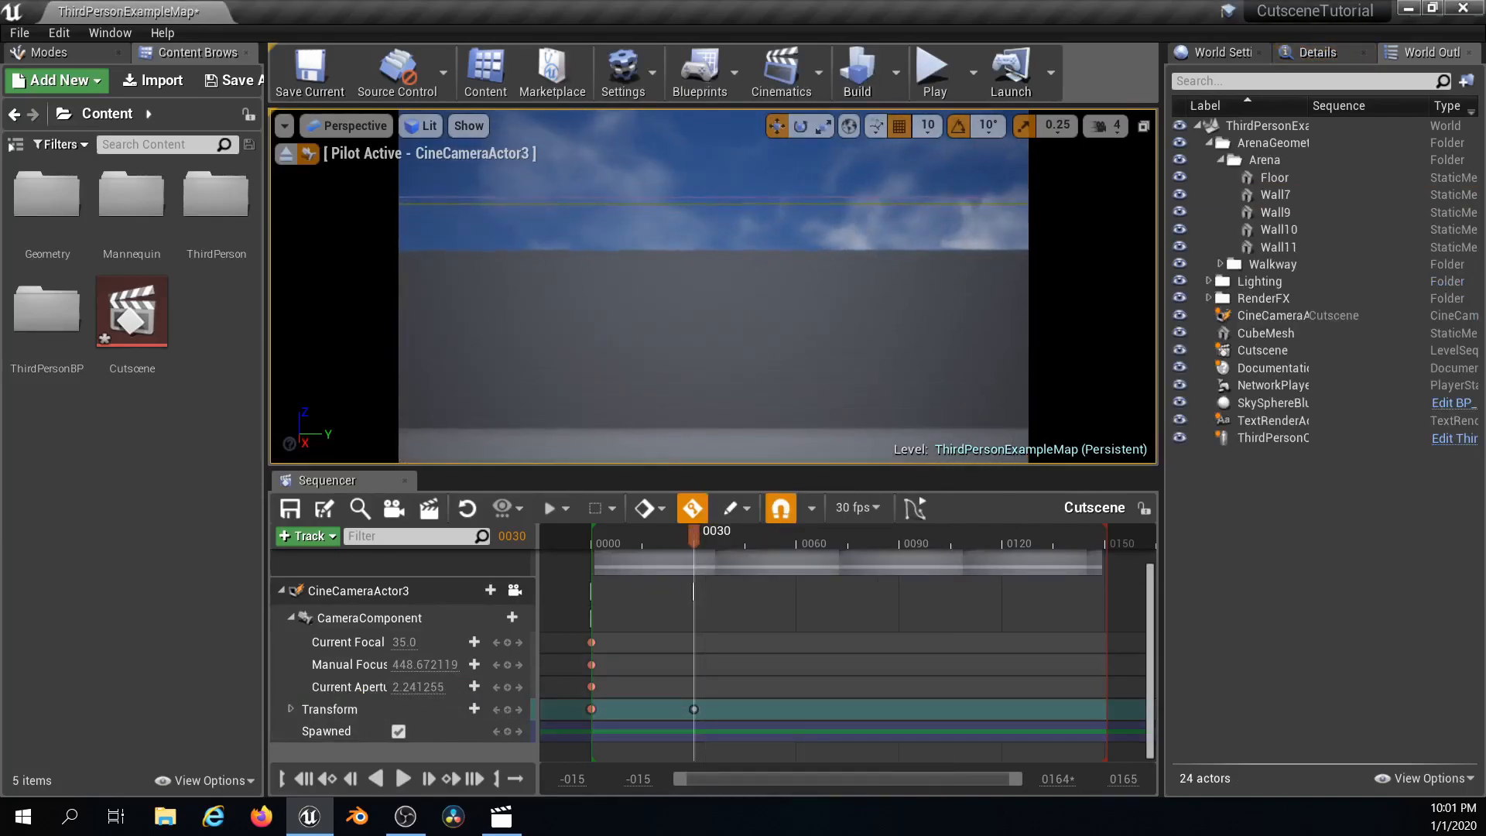
pyautogui.press('w')
pyautogui.moveTo(675, 346); pyautogui.dragTo(666, 385, button='right')
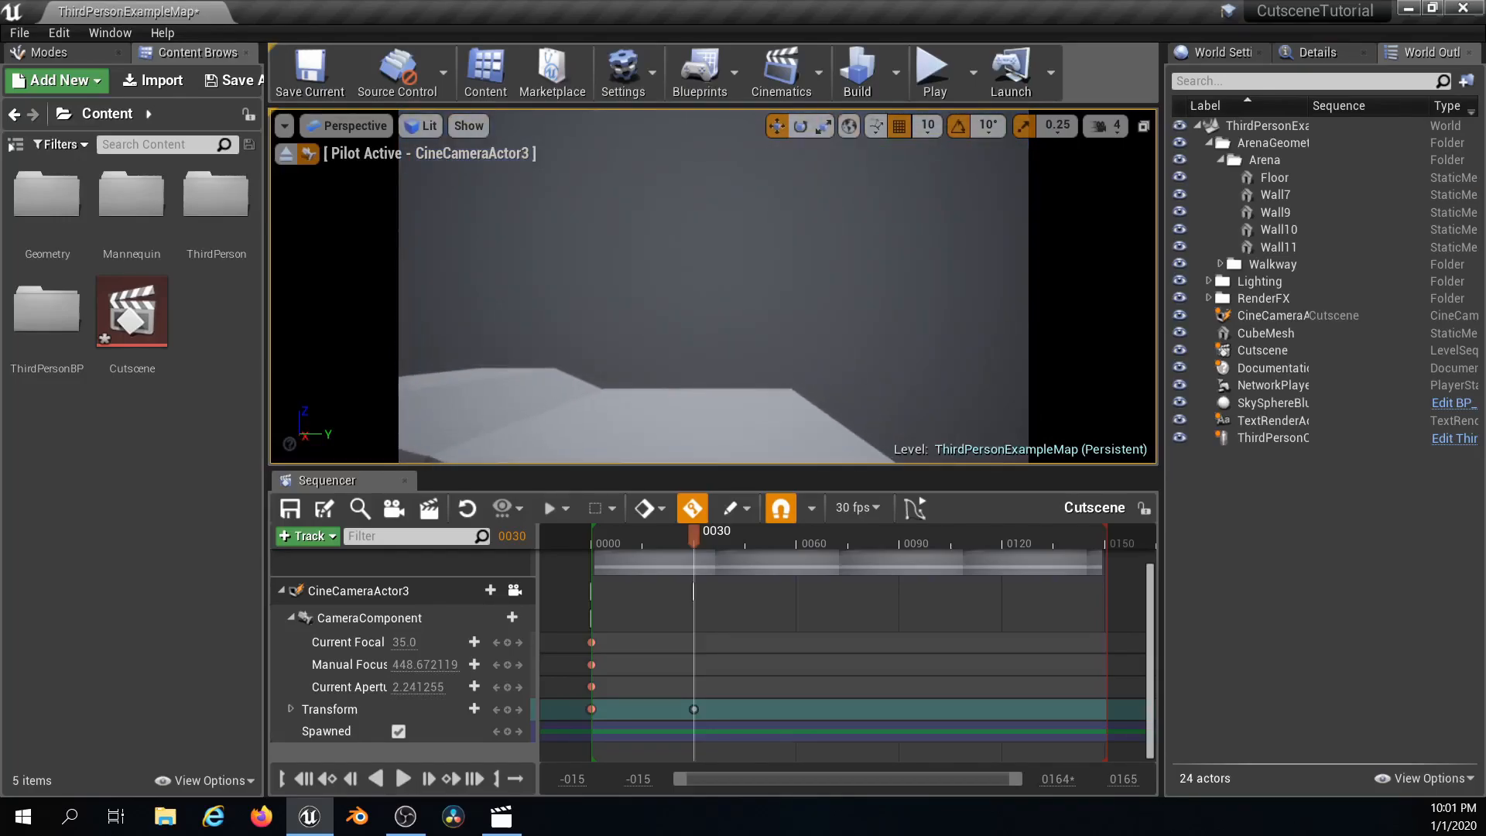
pyautogui.press('q')
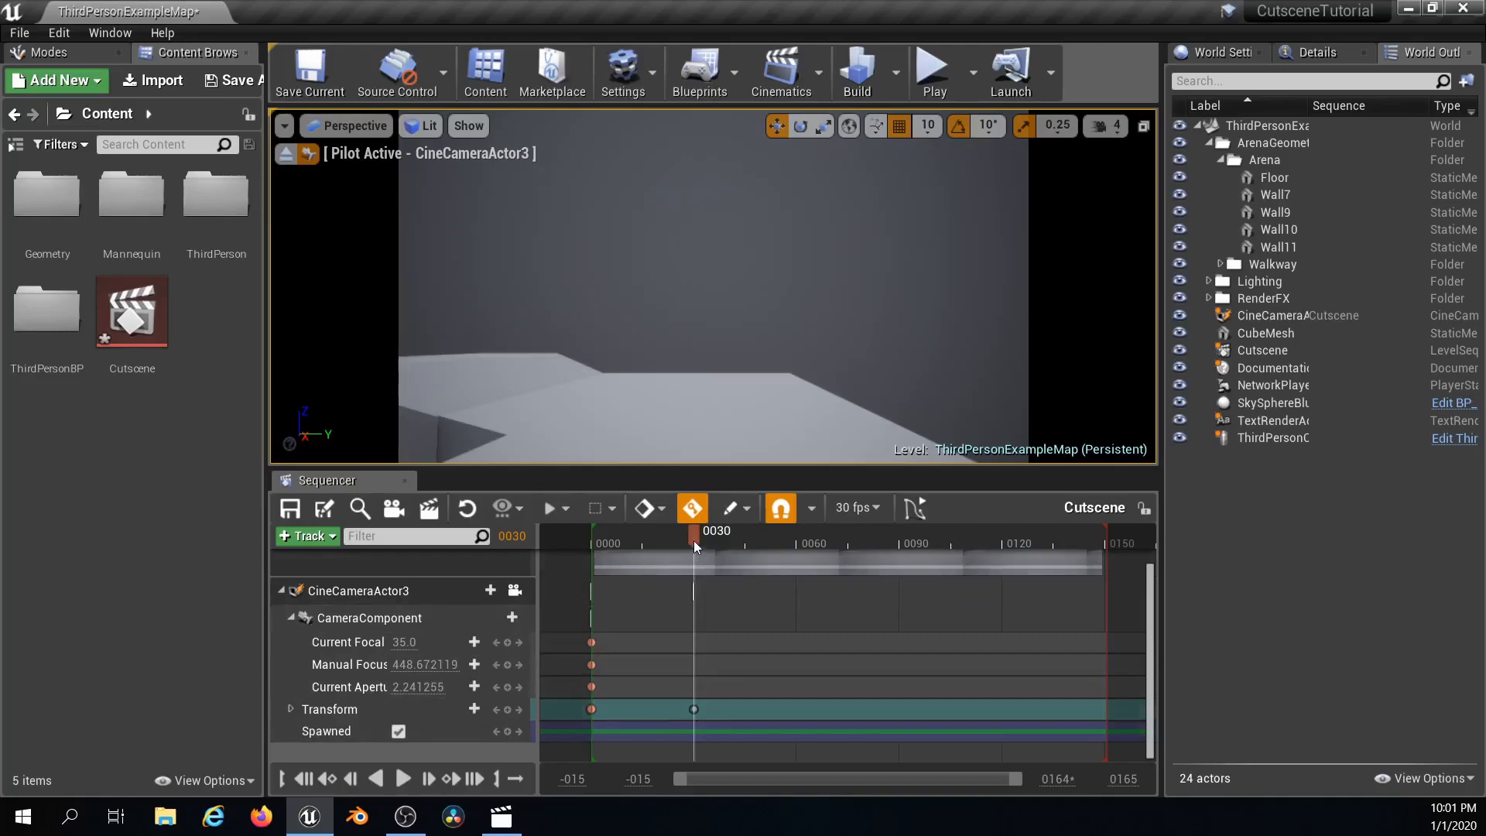
# - At frame 60, turn the piloted camera toward the dark side wall and move it forward, keying its transform
pyautogui.moveTo(694, 537); pyautogui.dragTo(797, 537)
pyautogui.moveTo(733, 371); pyautogui.dragTo(479, 372, button='right')
pyautogui.press('w')
pyautogui.moveTo(727, 370); pyautogui.dragTo(727, 371, button='right')
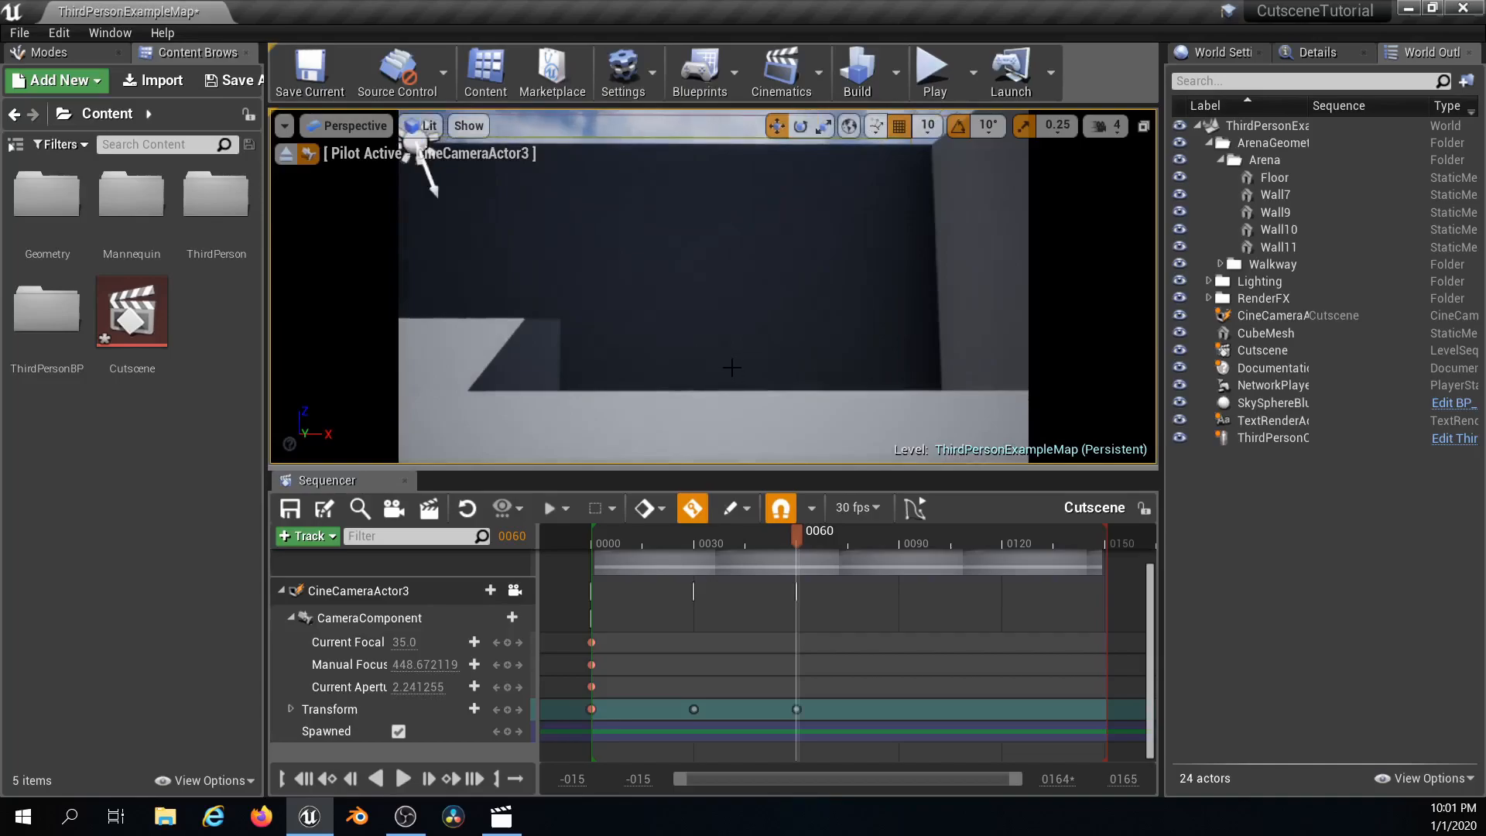
# - At frame 90, turn the piloted camera further round to look back across the arena, keying its transform
pyautogui.moveTo(797, 537); pyautogui.dragTo(902, 539)
pyautogui.moveTo(764, 336); pyautogui.dragTo(765, 337, button='right')
pyautogui.moveTo(713, 286); pyautogui.dragTo(653, 250, button='right')
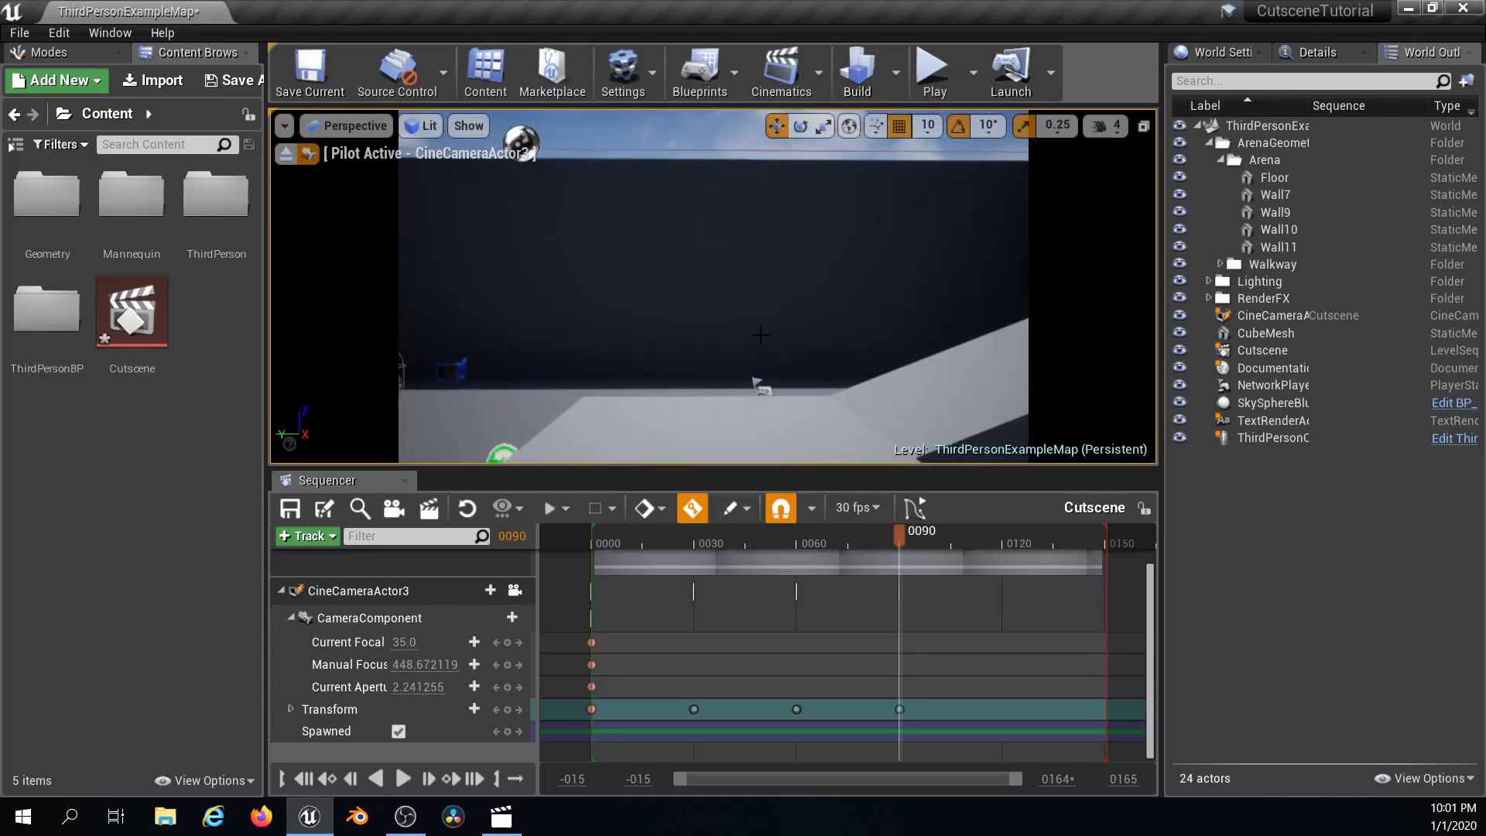
pyautogui.press('s')
# - At frame 100, move the piloted camera forward and turn it to face the dark wall beyond the platform edge, keying its transform
pyautogui.moveTo(912, 541)
pyautogui.mouseDown()
pyautogui.moveTo(975, 537)
pyautogui.moveTo(935, 534)
pyautogui.mouseUp()
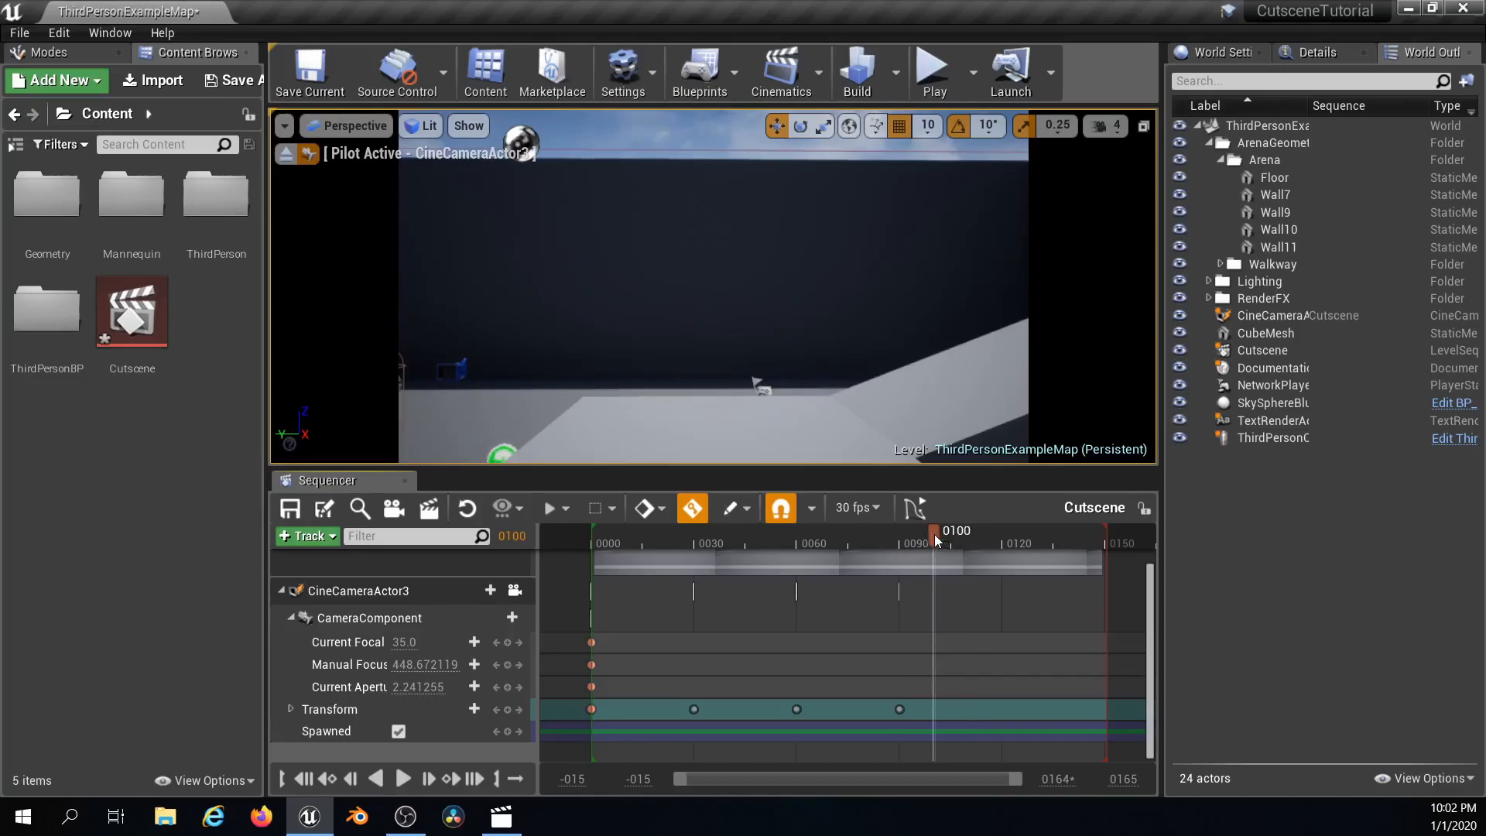
pyautogui.press('w')
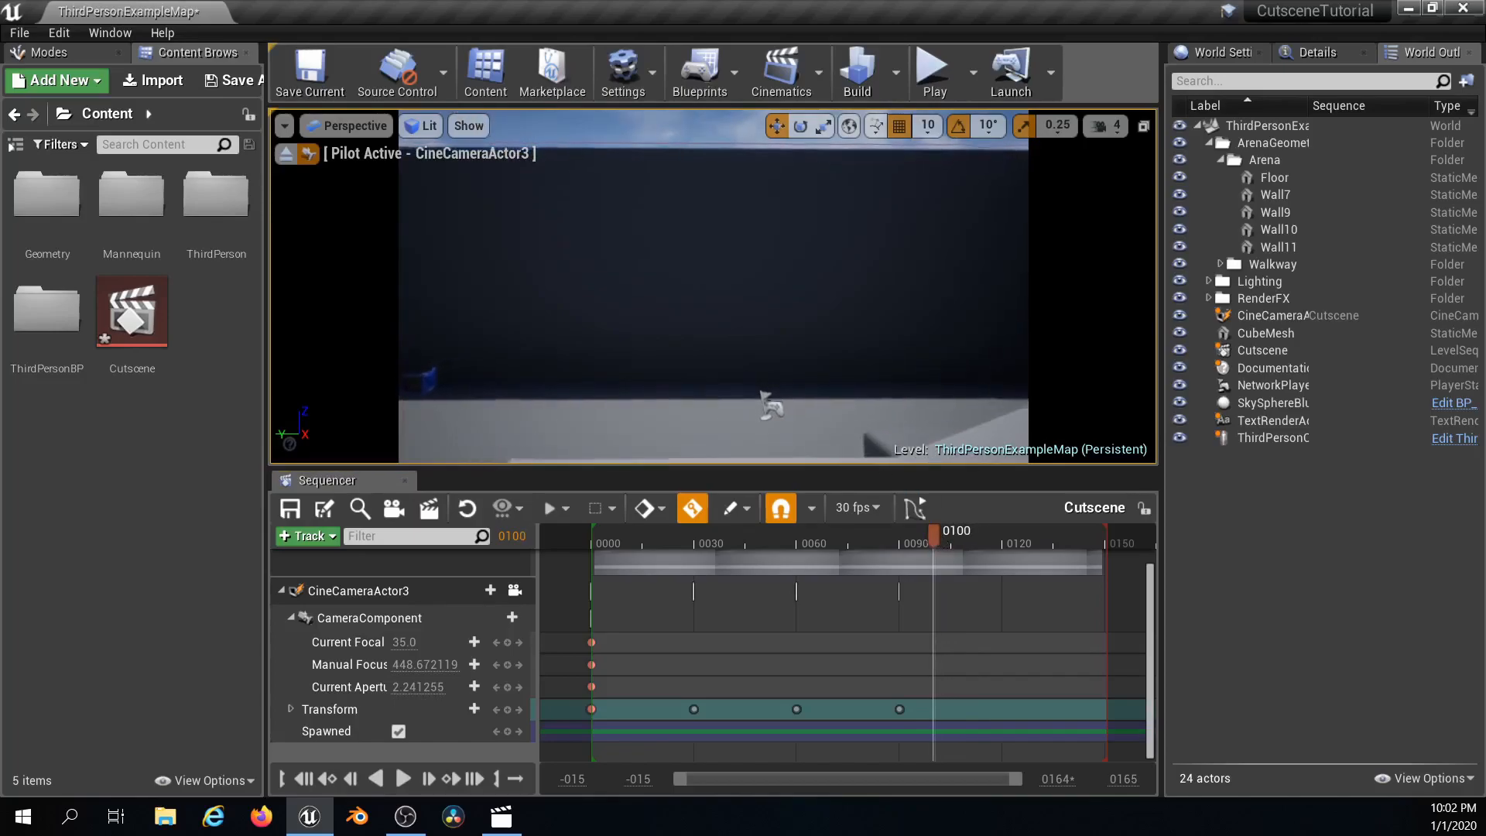
pyautogui.moveTo(714, 286); pyautogui.dragTo(1013, 294, button='right')
pyautogui.press('a')
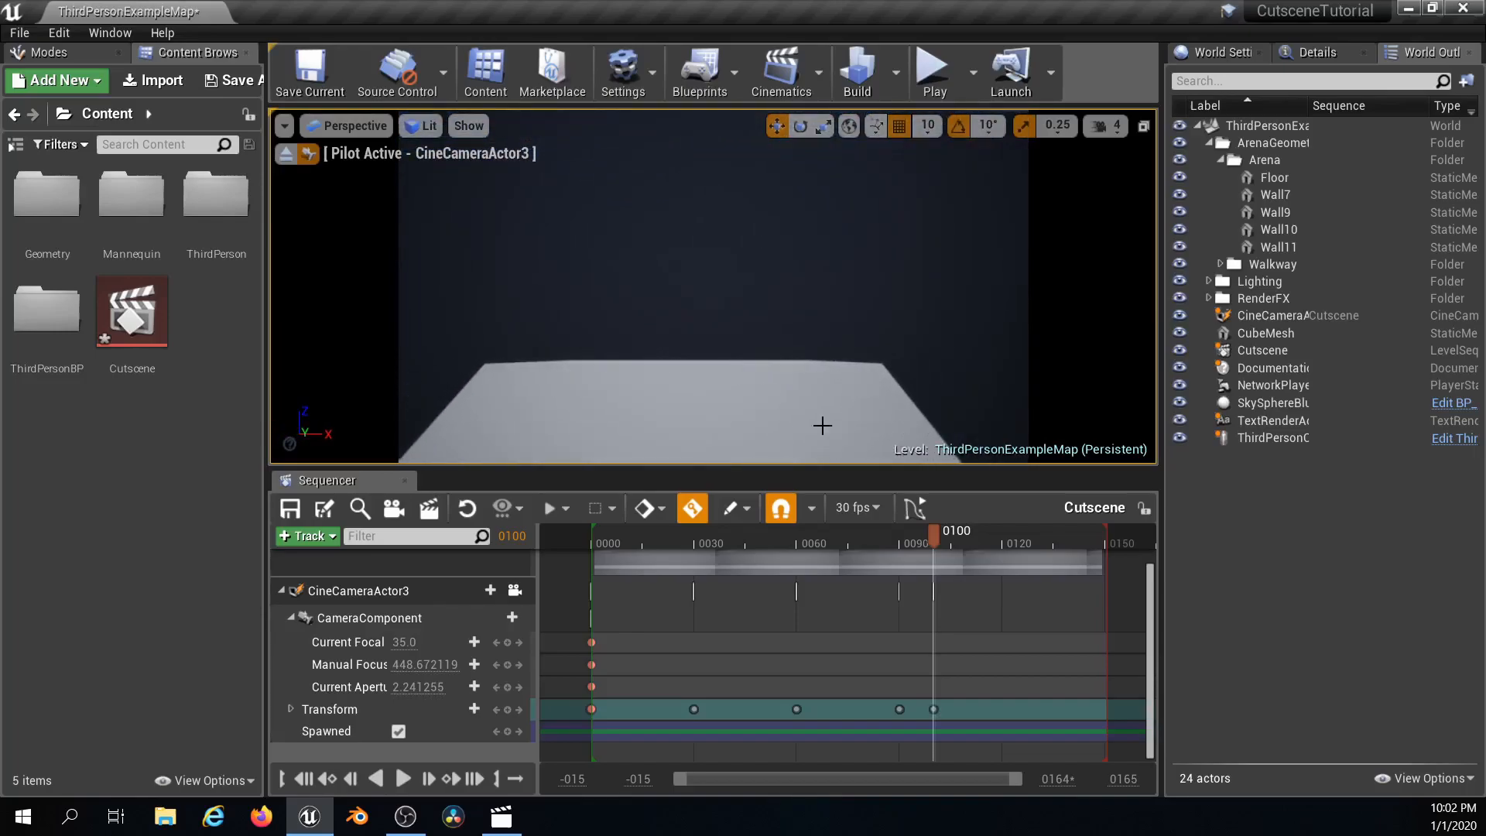
# - Key the camera's transform aimed at the bare dark wall at frame 120 and turned back to overlook the character at frame 135
pyautogui.moveTo(935, 534); pyautogui.dragTo(998, 542)
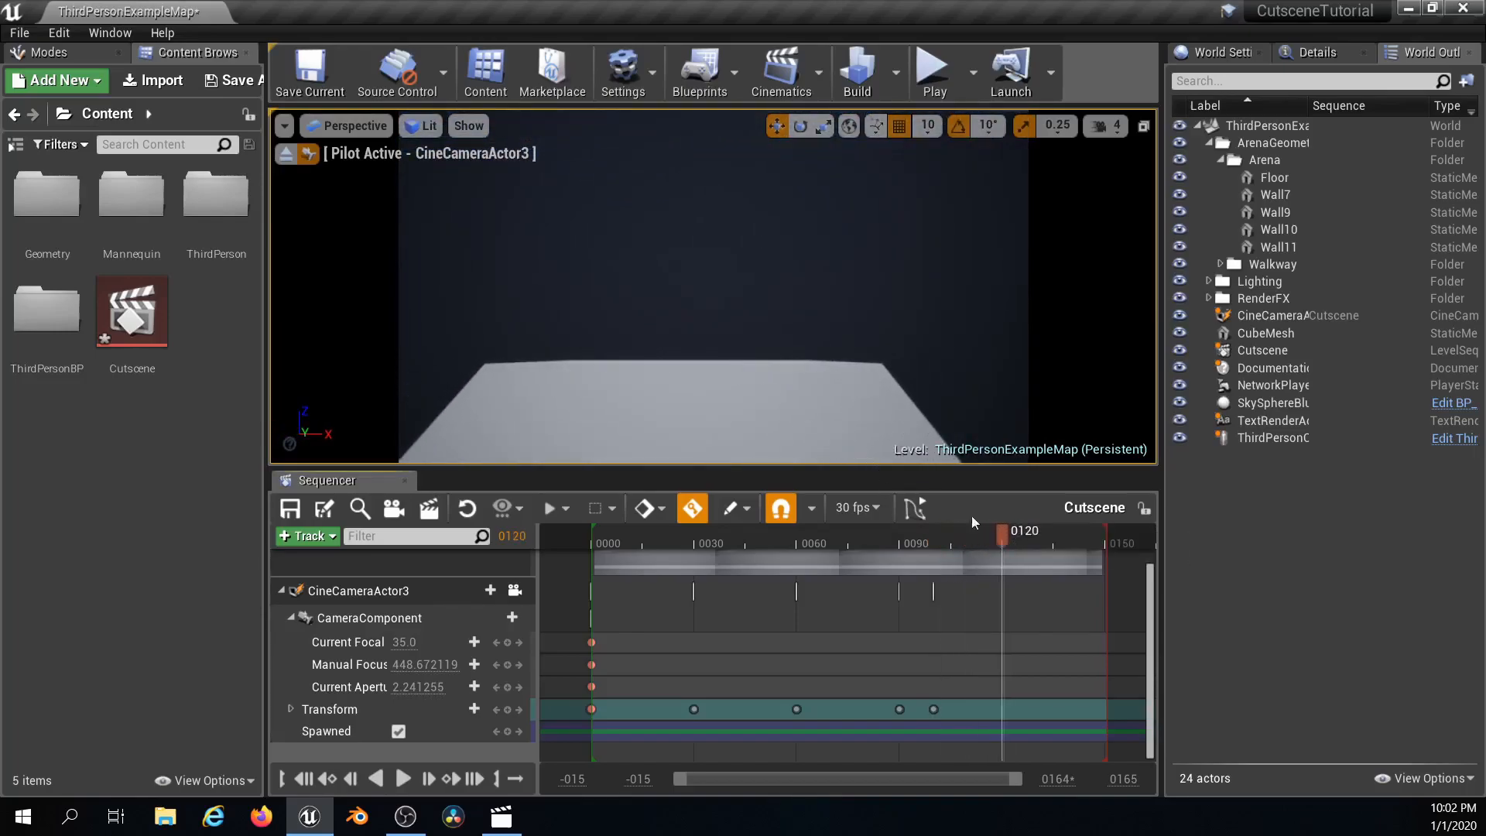
pyautogui.moveTo(713, 286); pyautogui.dragTo(707, 246, button='right')
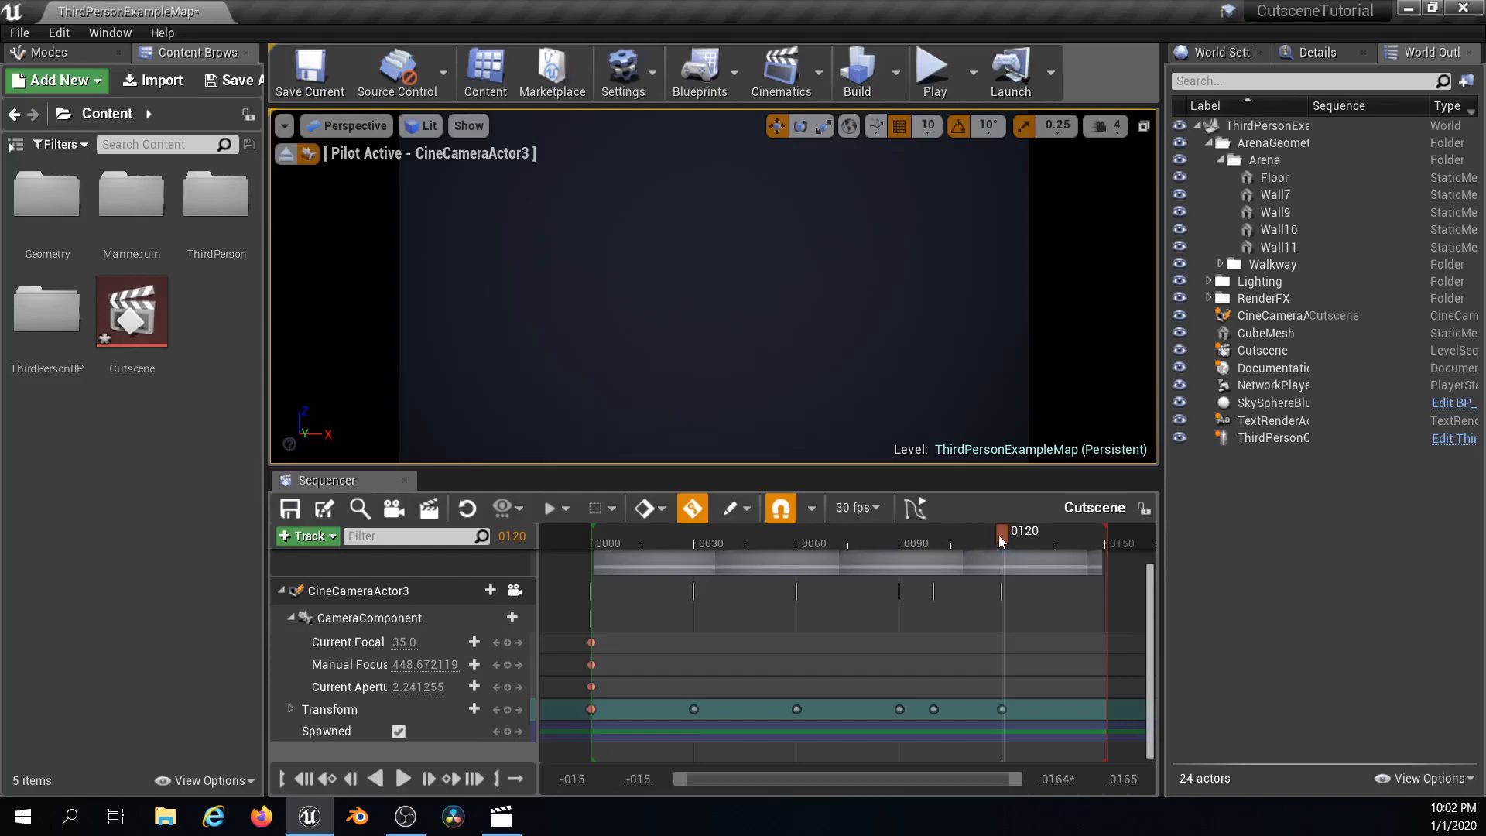
pyautogui.moveTo(1000, 536); pyautogui.dragTo(1081, 542)
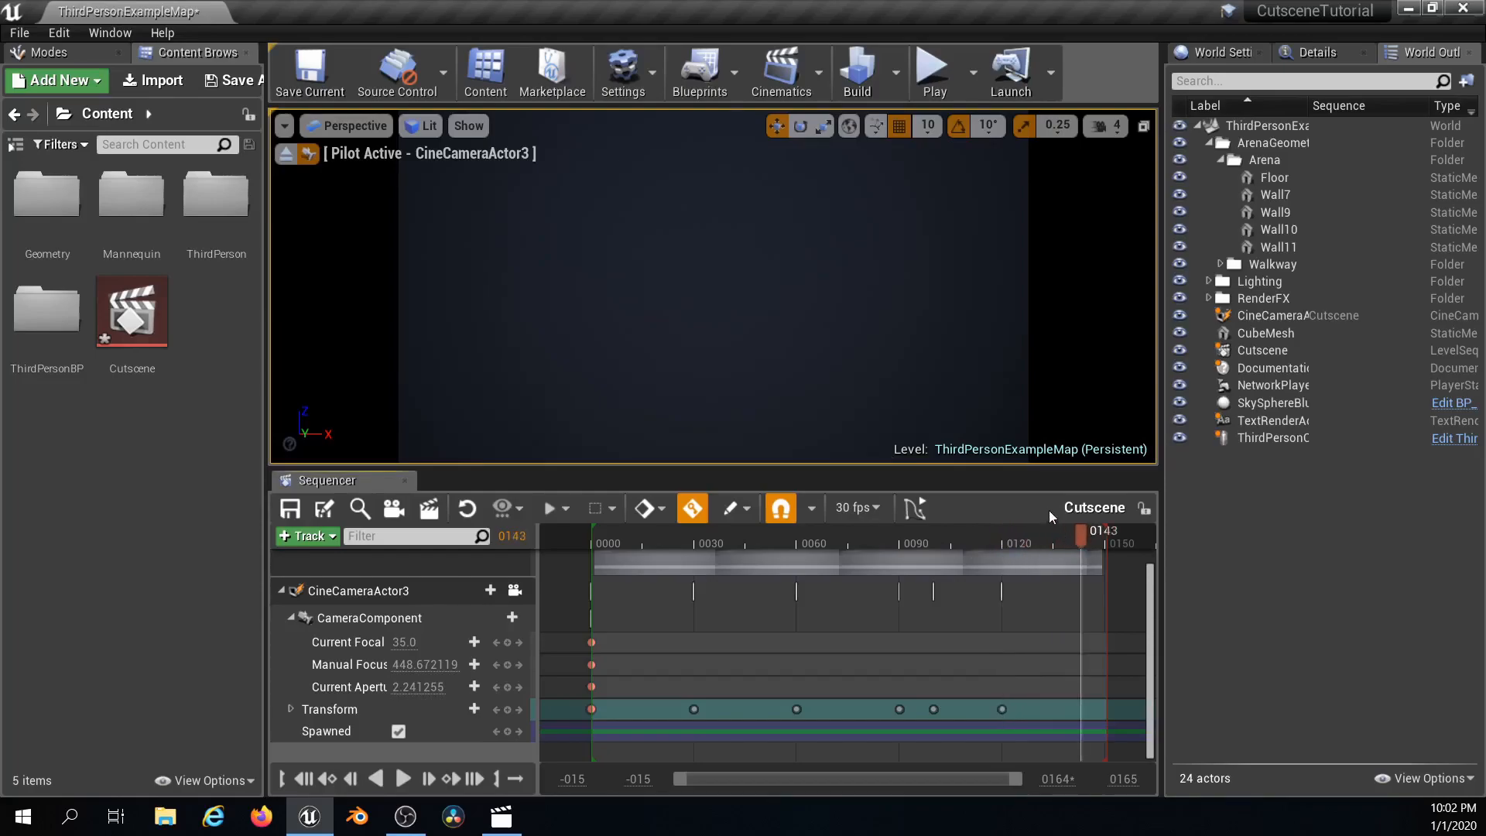
pyautogui.moveTo(1083, 535); pyautogui.dragTo(1056, 535)
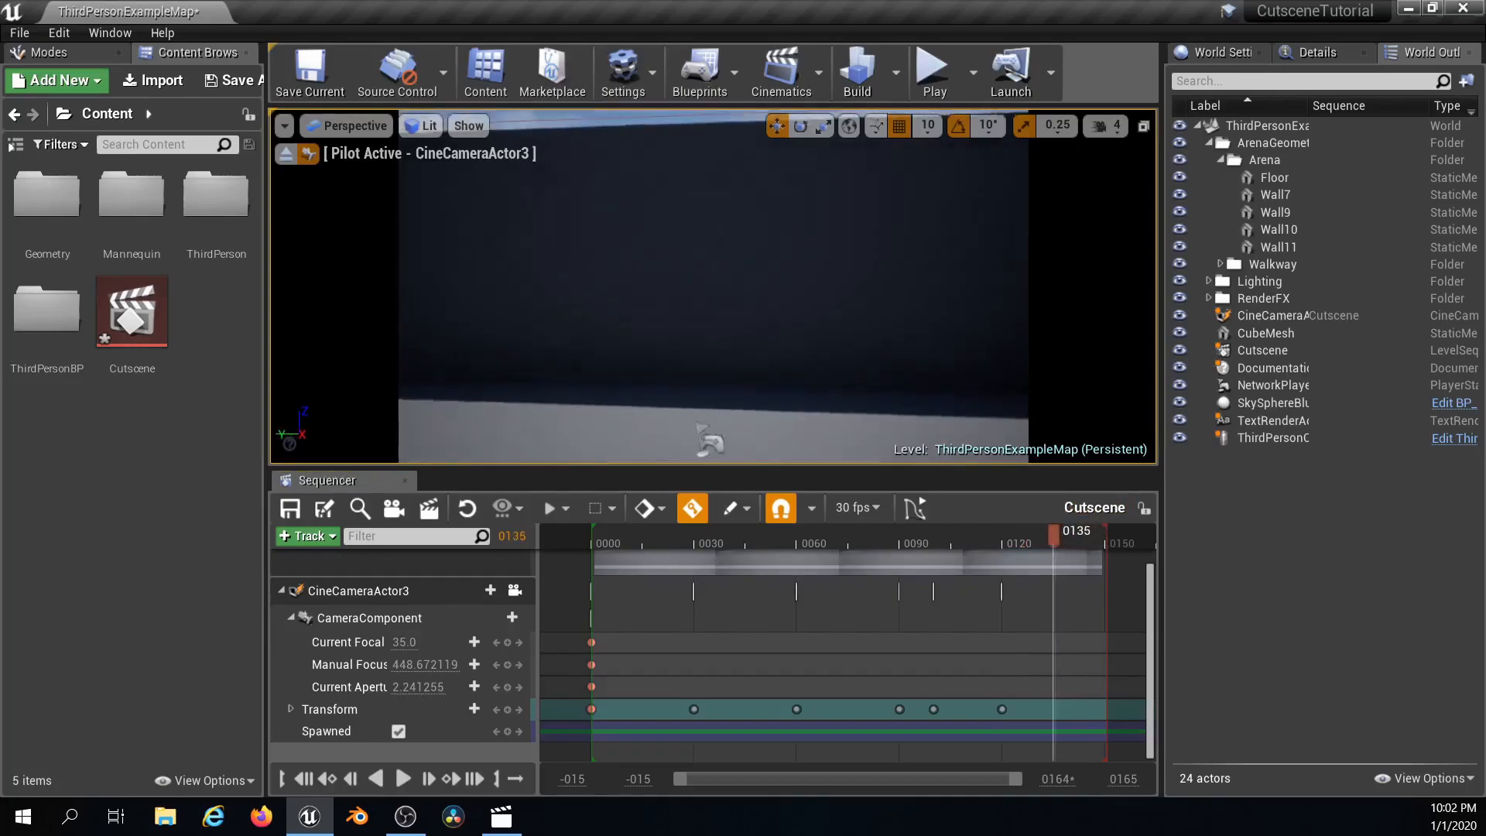
pyautogui.moveTo(887, 335); pyautogui.dragTo(887, 334, button='right')
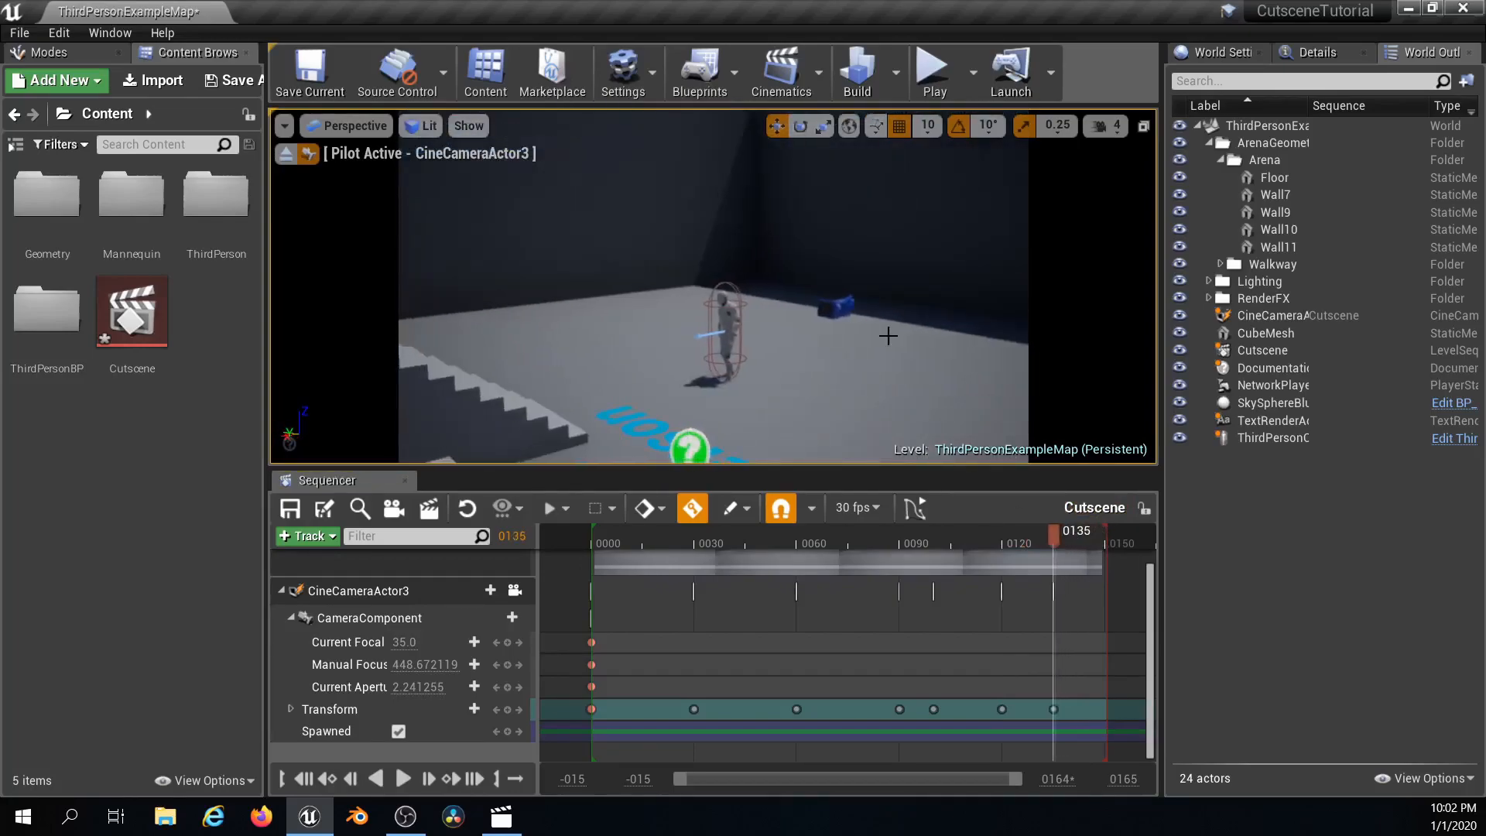
# - Move the playhead to frame 150 and save the Cutscene sequence
pyautogui.moveTo(1051, 539); pyautogui.dragTo(1105, 536)
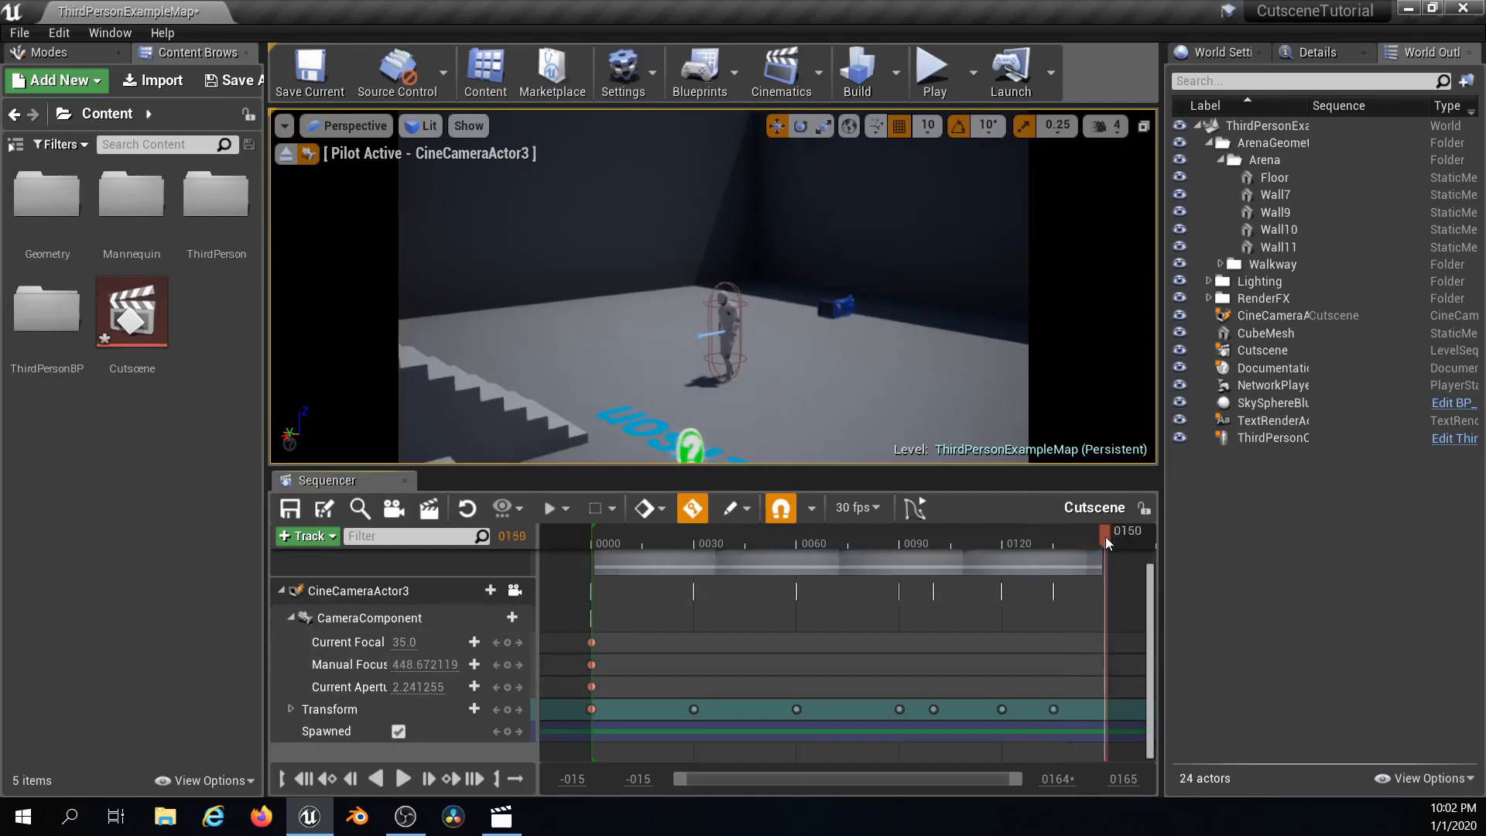
pyautogui.click(632, 516)
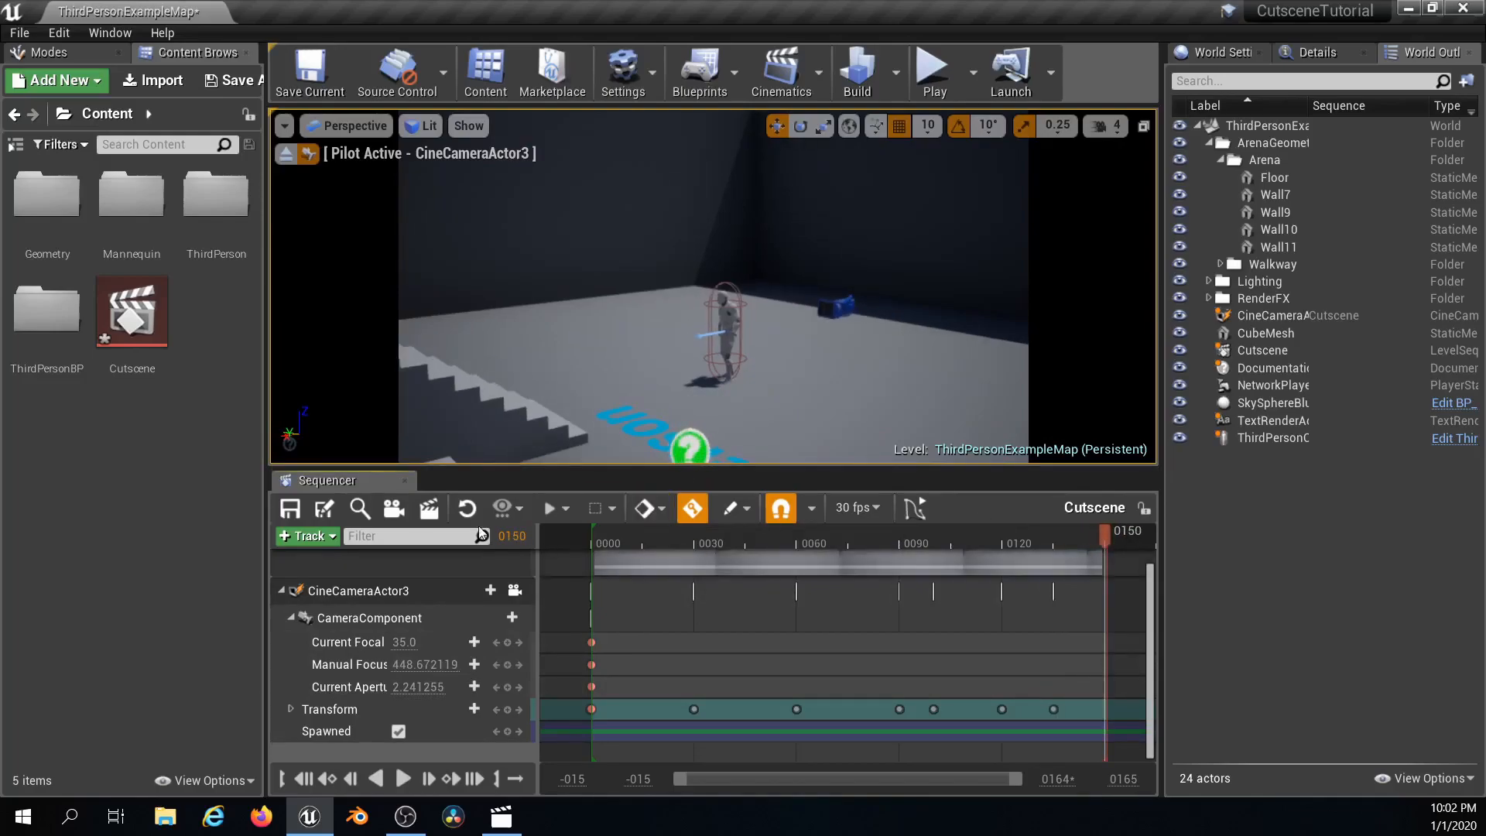
pyautogui.click(291, 514)
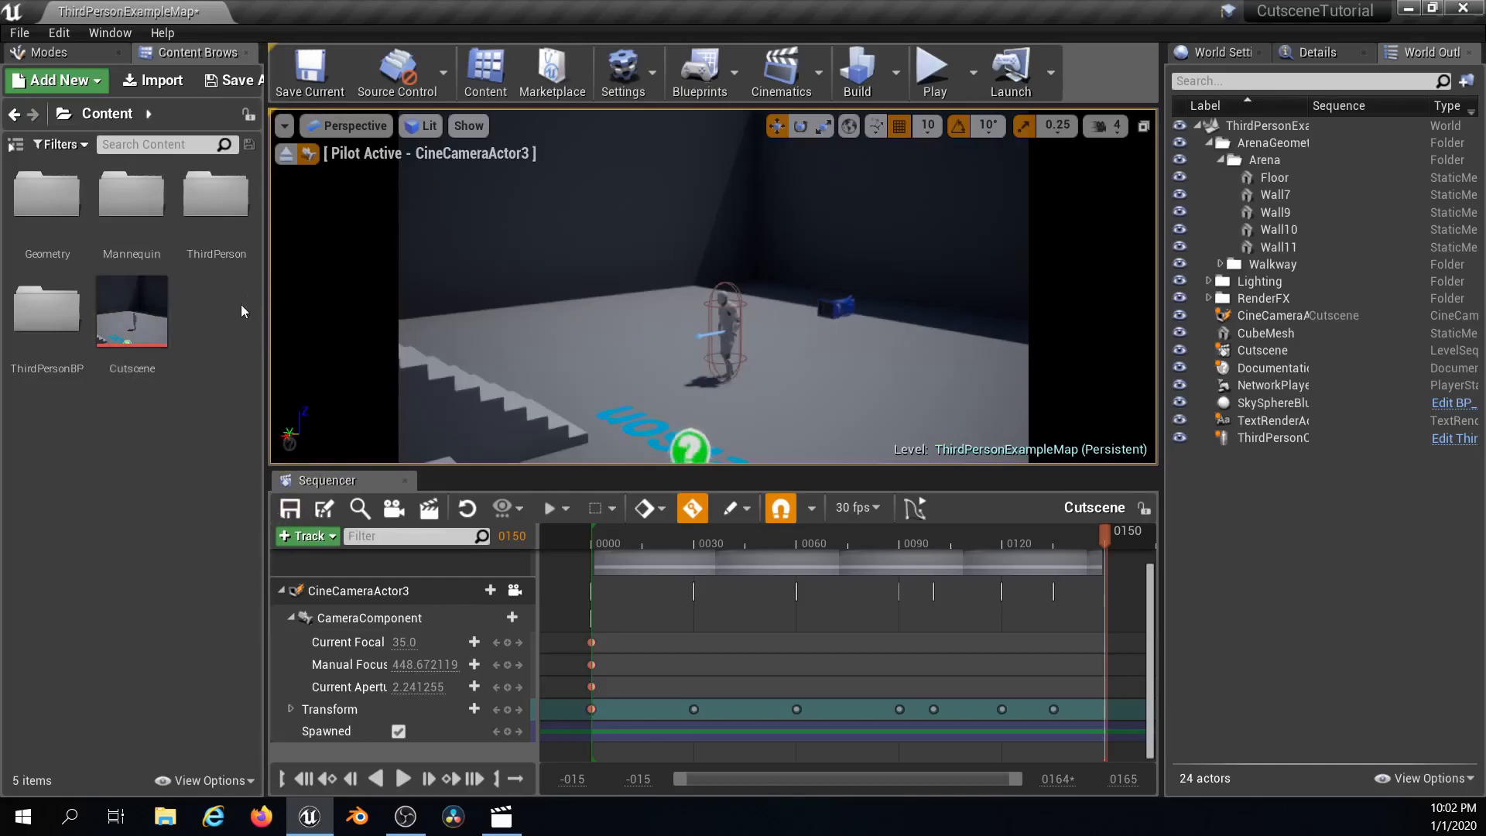
# - Stop piloting the camera and play the sequence to watch the camera's path from outside
pyautogui.click(286, 156)
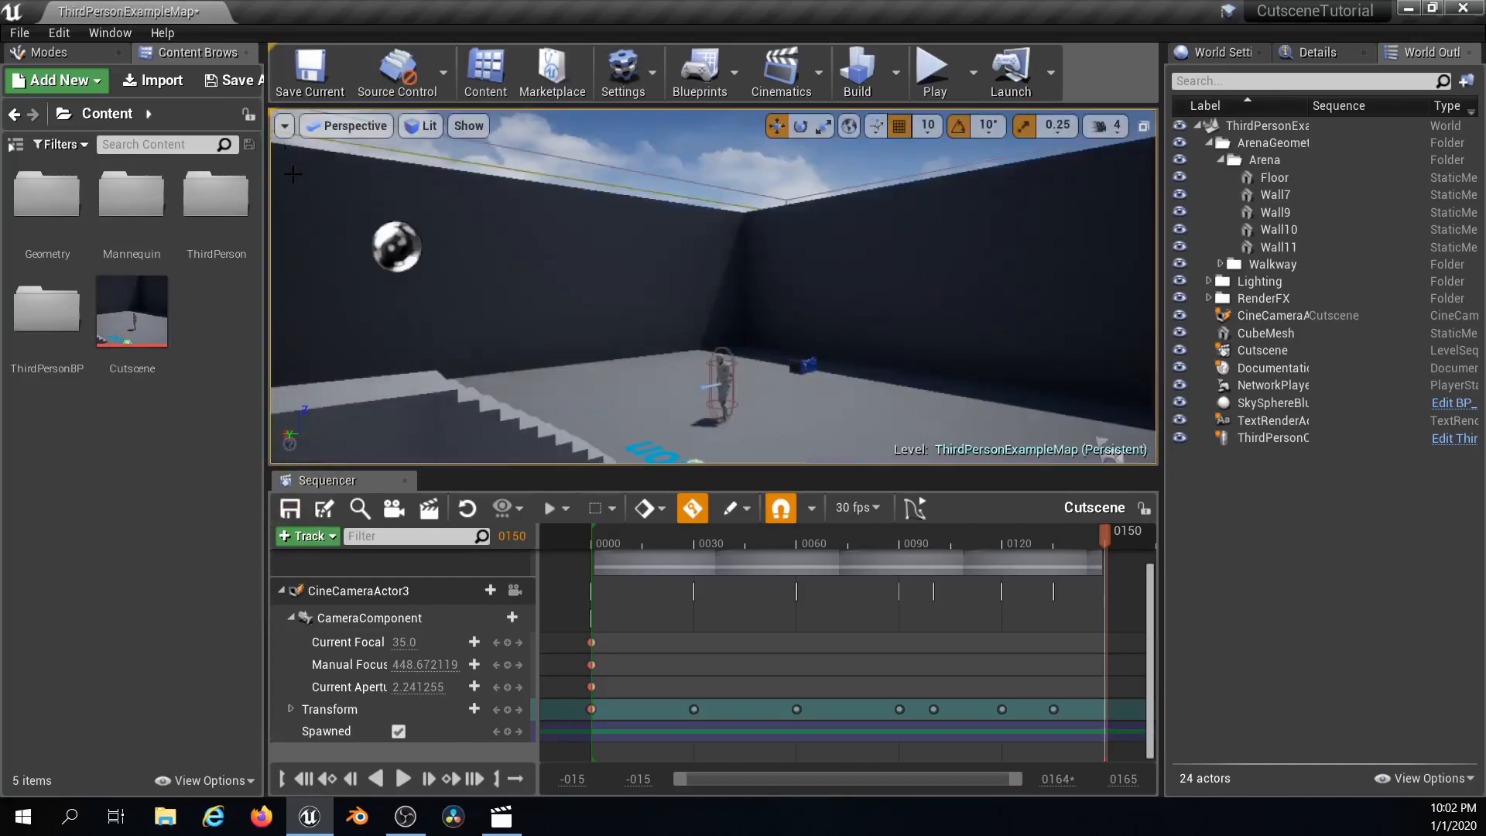
pyautogui.moveTo(677, 342); pyautogui.dragTo(612, 349, button='right')
pyautogui.click(131, 313)
pyautogui.moveTo(516, 326); pyautogui.dragTo(550, 333, button='right')
pyautogui.moveTo(370, 421); pyautogui.dragTo(464, 421, button='right')
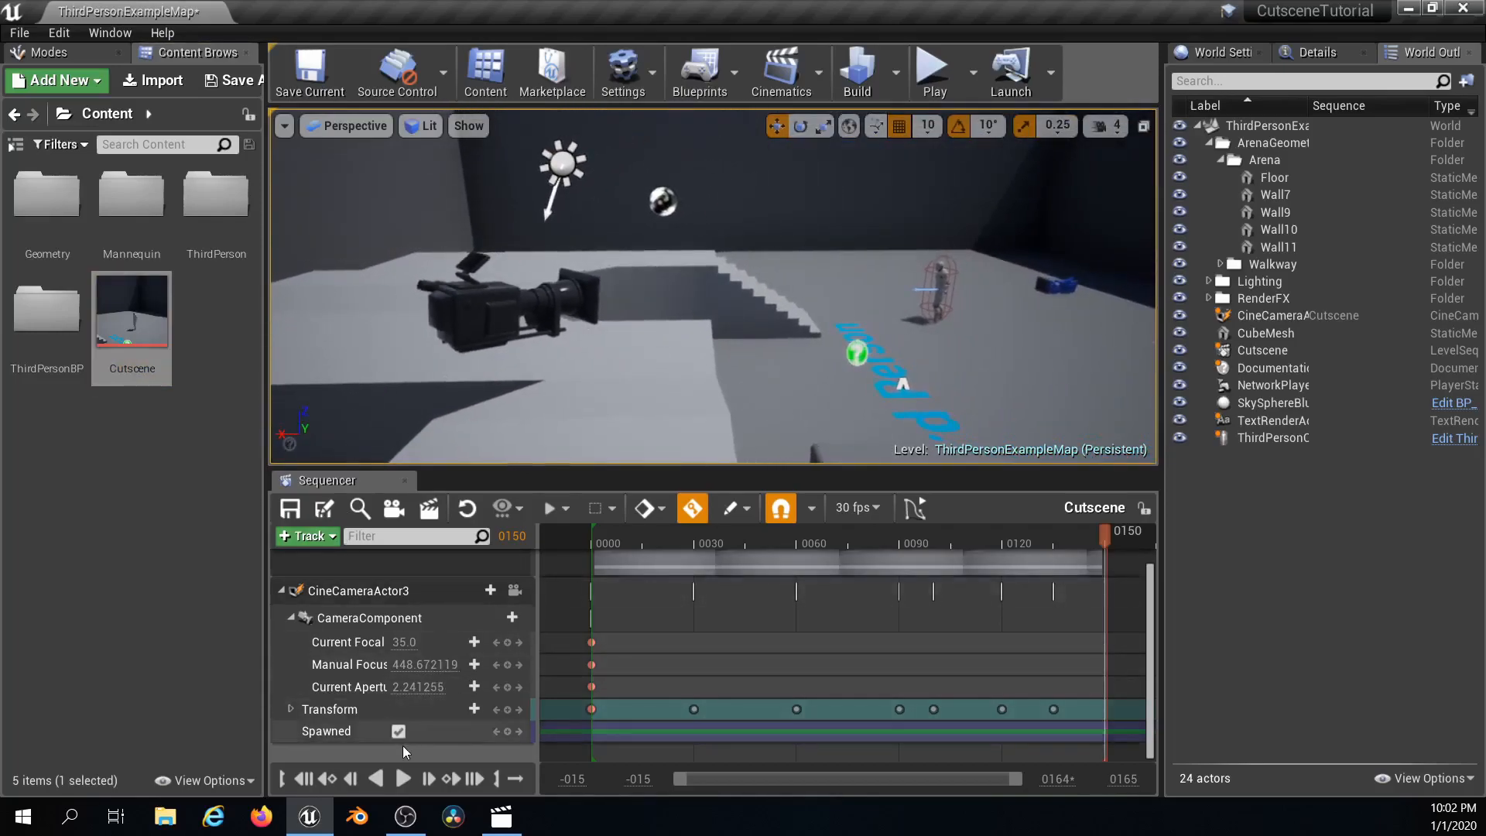
pyautogui.click(403, 778)
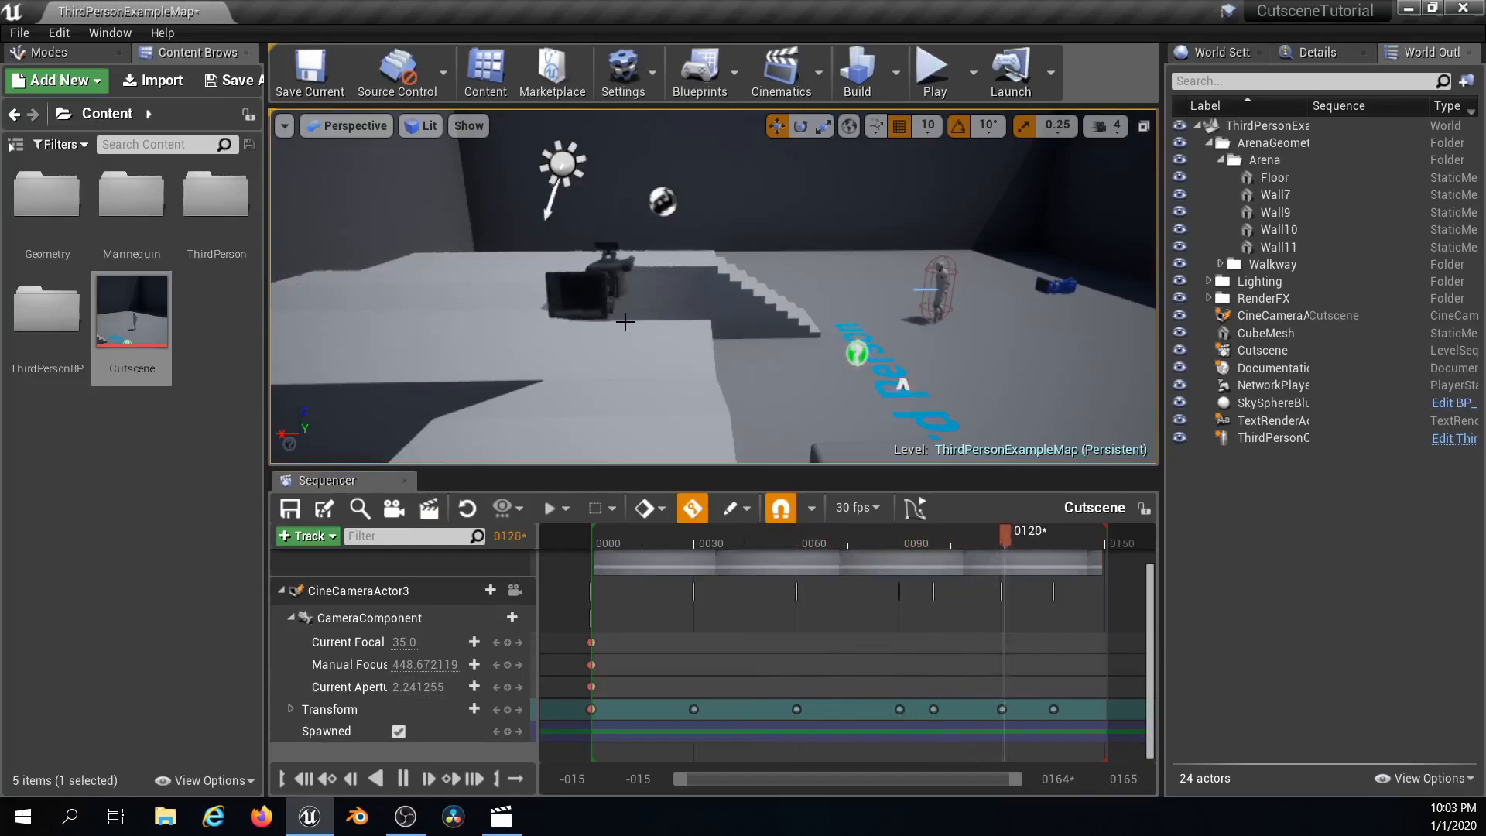
pyautogui.press('d')
pyautogui.moveTo(611, 383); pyautogui.dragTo(367, 368, button='right')
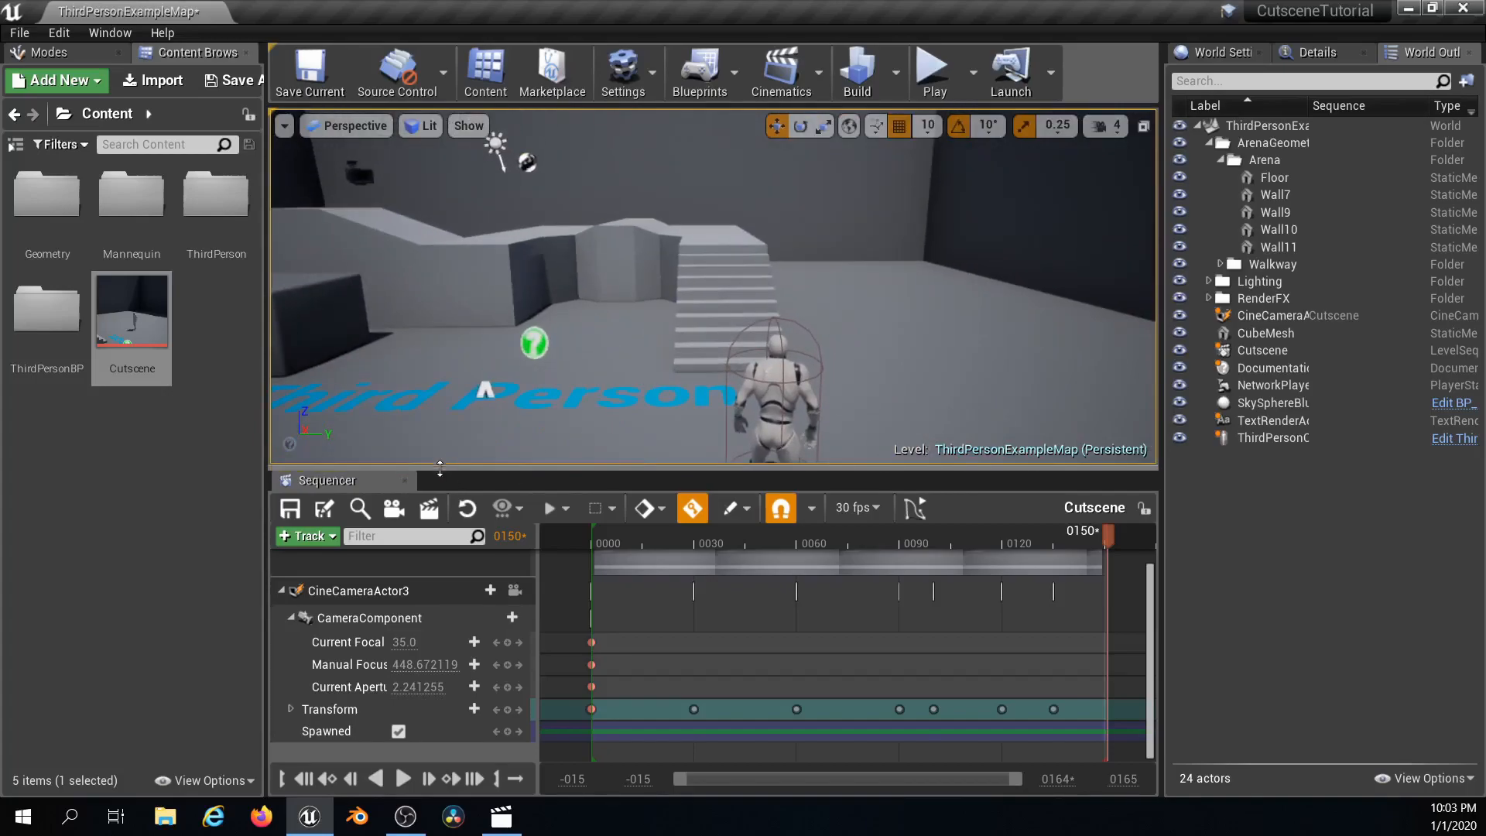
# - Lock the viewport to CineCameraActor3 and play the sequence from the camera's point of view
pyautogui.click(515, 591)
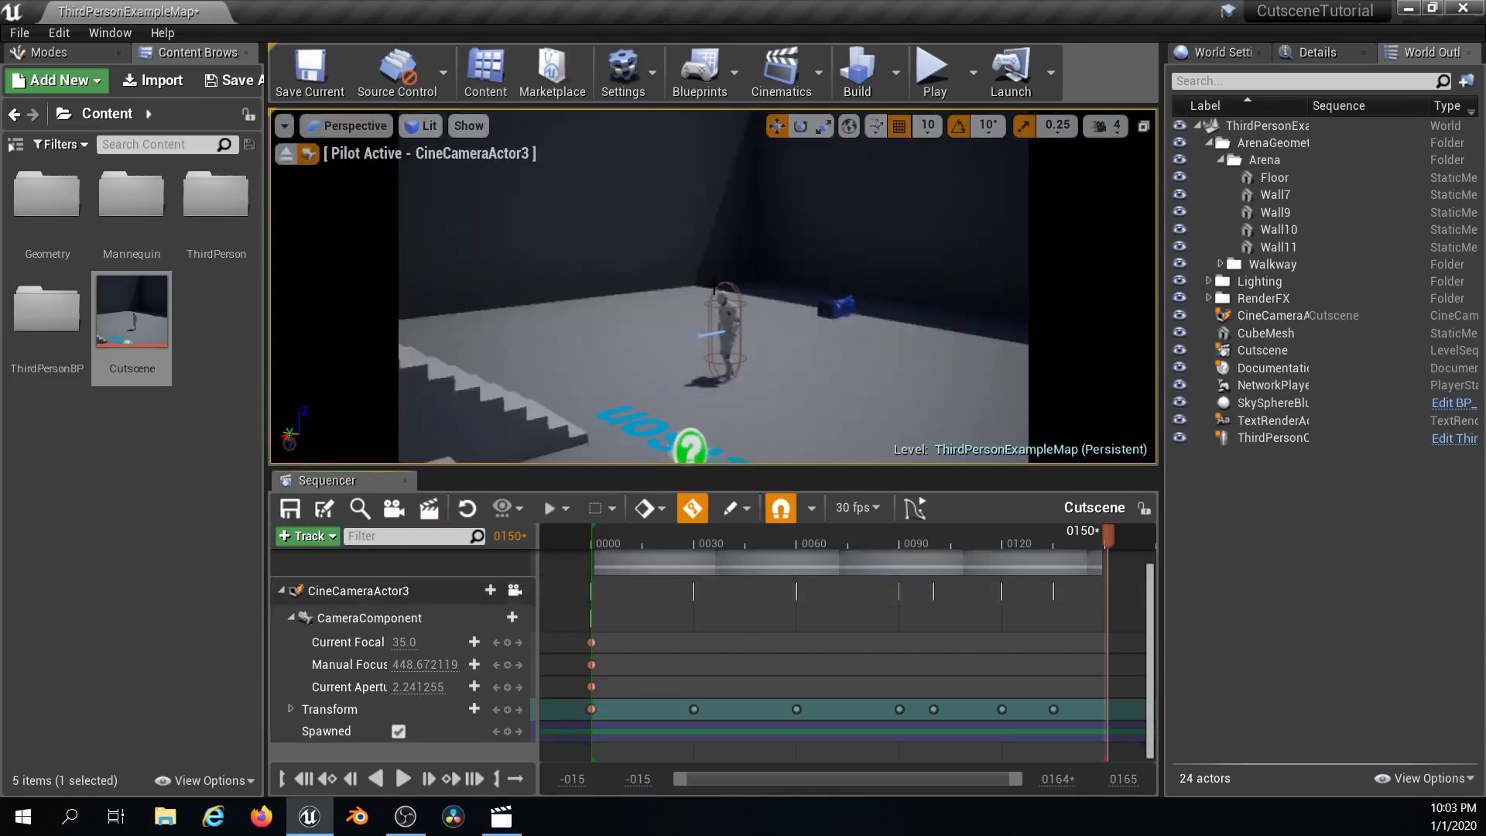
pyautogui.click(513, 593)
pyautogui.click(514, 592)
pyautogui.click(514, 592)
pyautogui.click(514, 593)
pyautogui.click(402, 775)
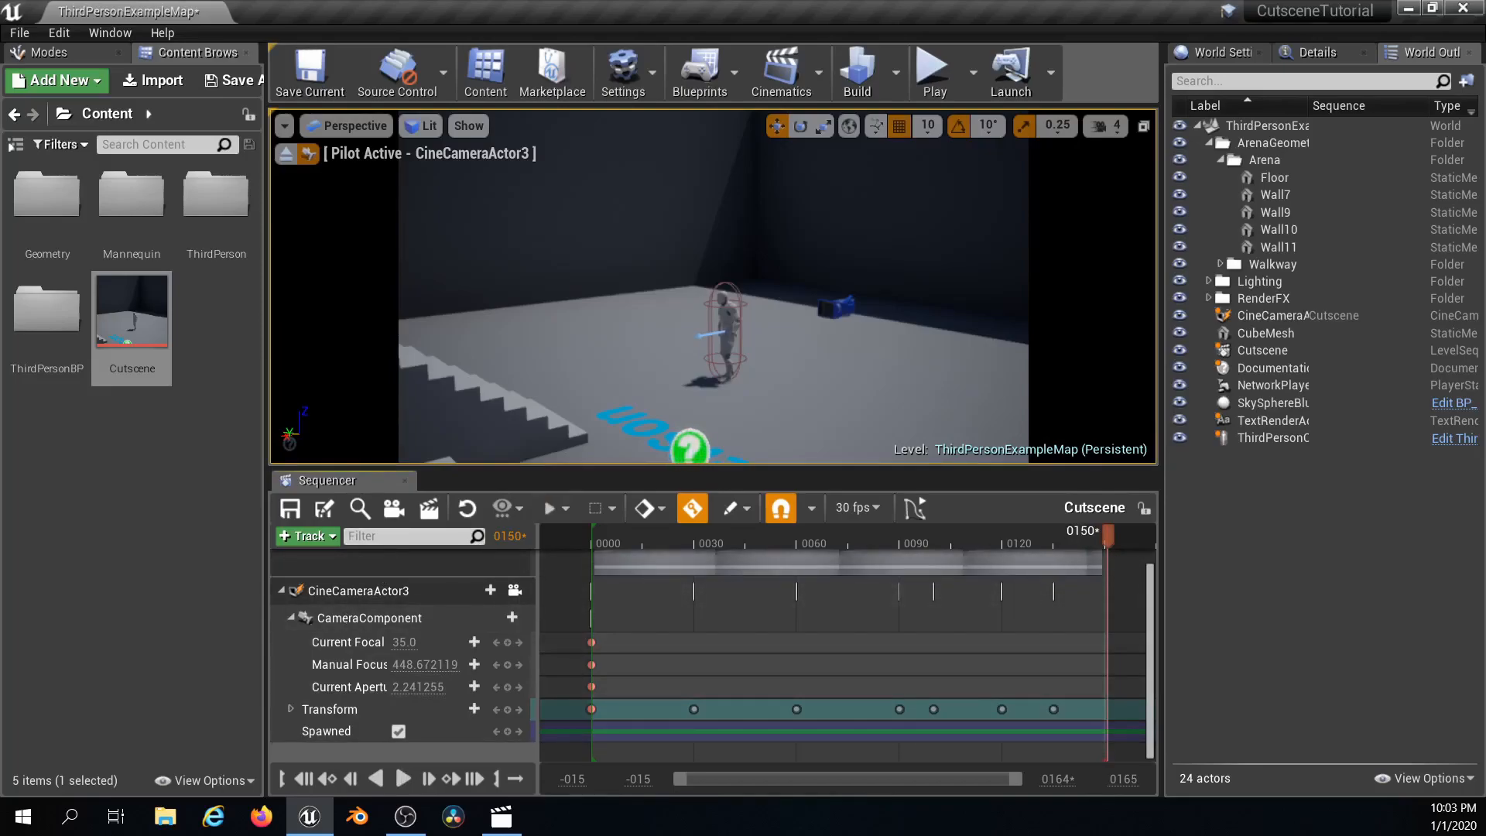
# - Stop piloting the cine camera and close the Sequencer, facing the stairs and character in the level view
pyautogui.click(286, 154)
pyautogui.click(404, 481)
pyautogui.moveTo(492, 449); pyautogui.dragTo(480, 511, button='right')
pyautogui.moveTo(631, 454)
pyautogui.mouseDown(button='right')
pyautogui.moveTo(604, 438)
pyautogui.moveTo(612, 426)
pyautogui.moveTo(631, 454)
pyautogui.moveTo(615, 455)
pyautogui.mouseUp(button='right')
pyautogui.click(235, 345)
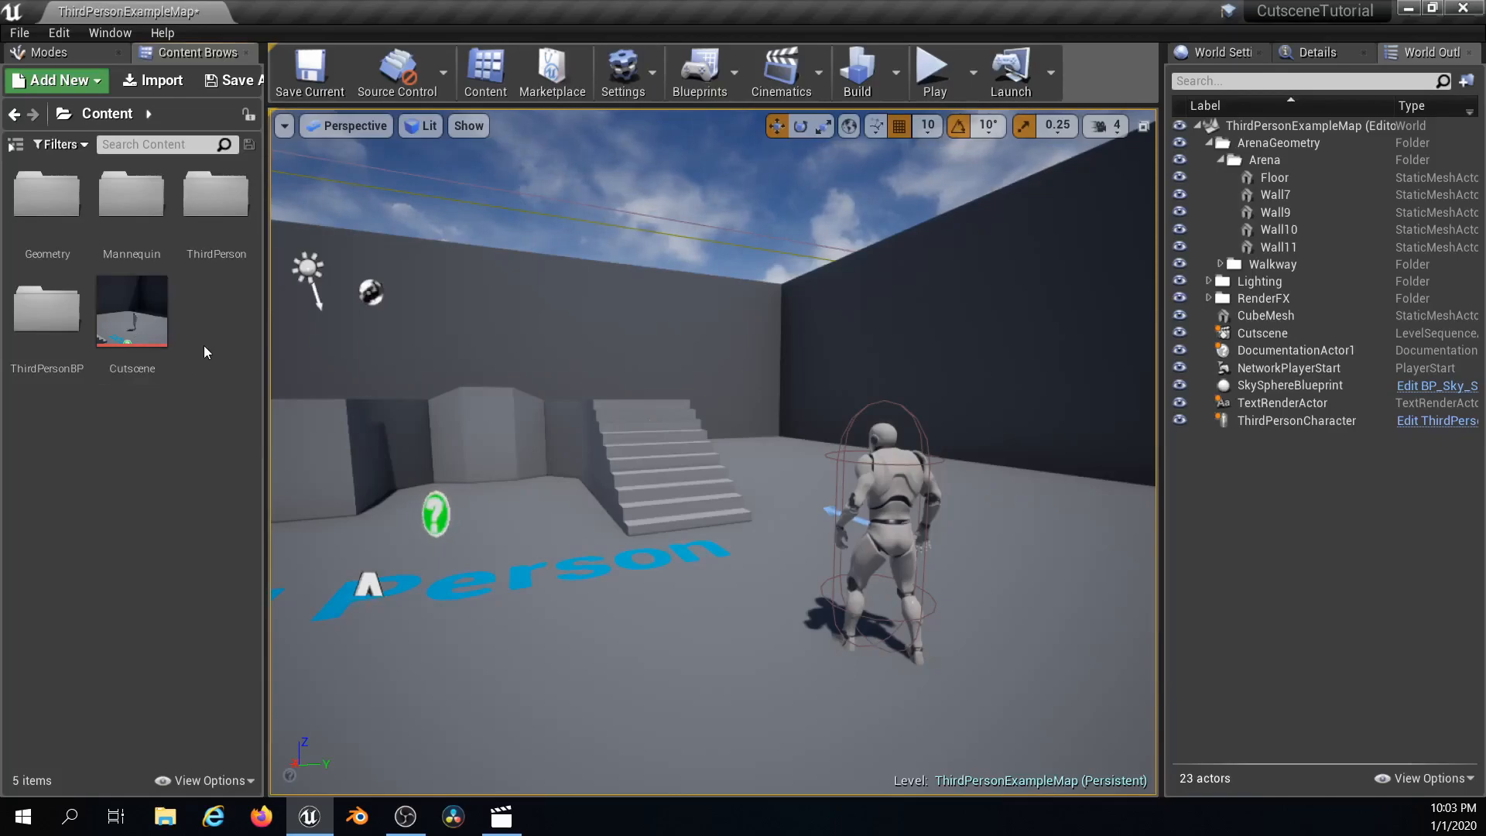
# - Create an Actor Blueprint class named CtusceneTrigger in the Content folder
pyautogui.rightClick(203, 345)
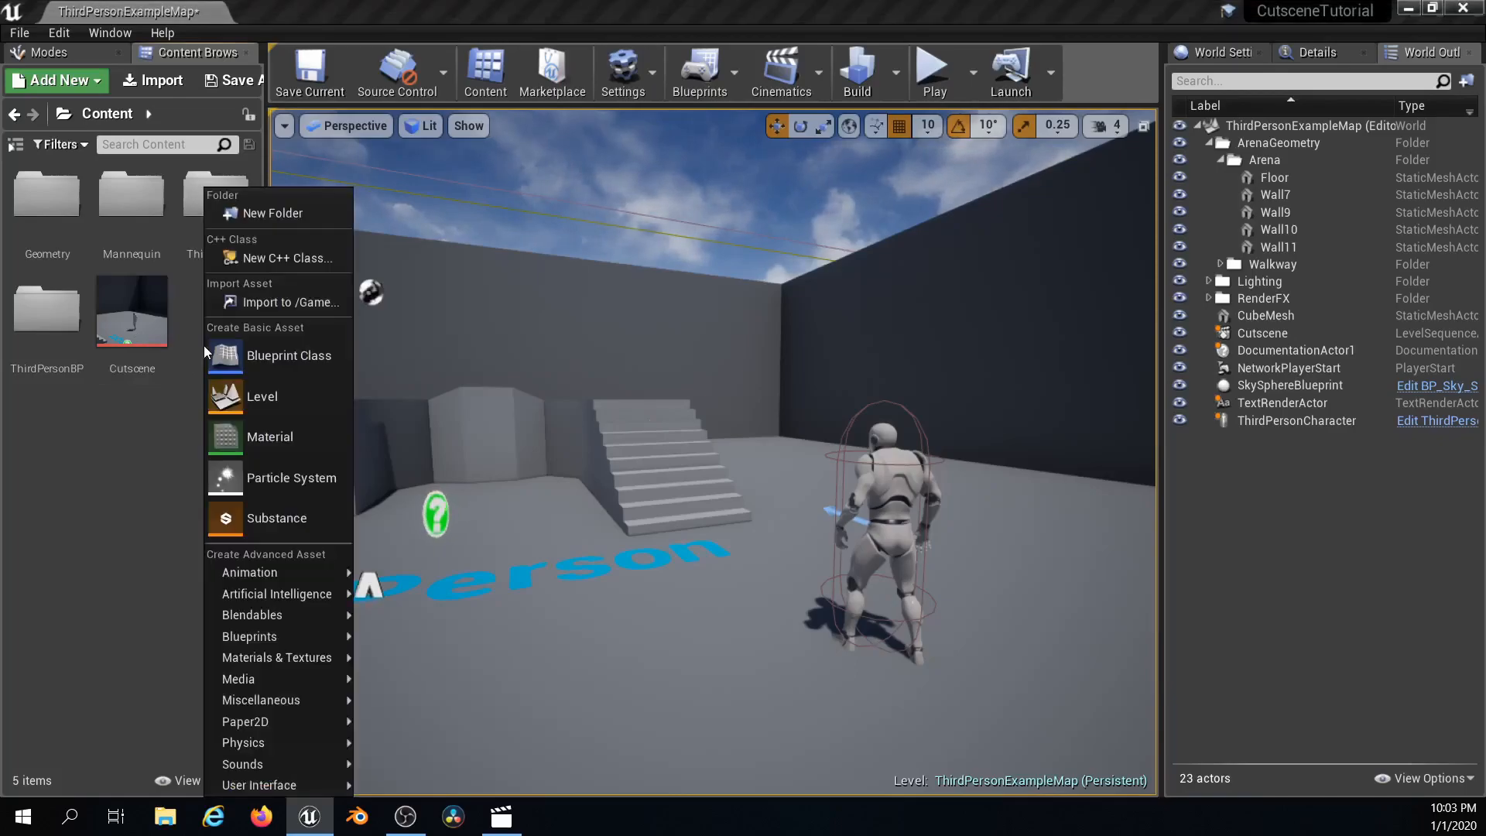
pyautogui.click(271, 355)
pyautogui.click(567, 248)
pyautogui.press('Return')
pyautogui.write('Trigerrin')
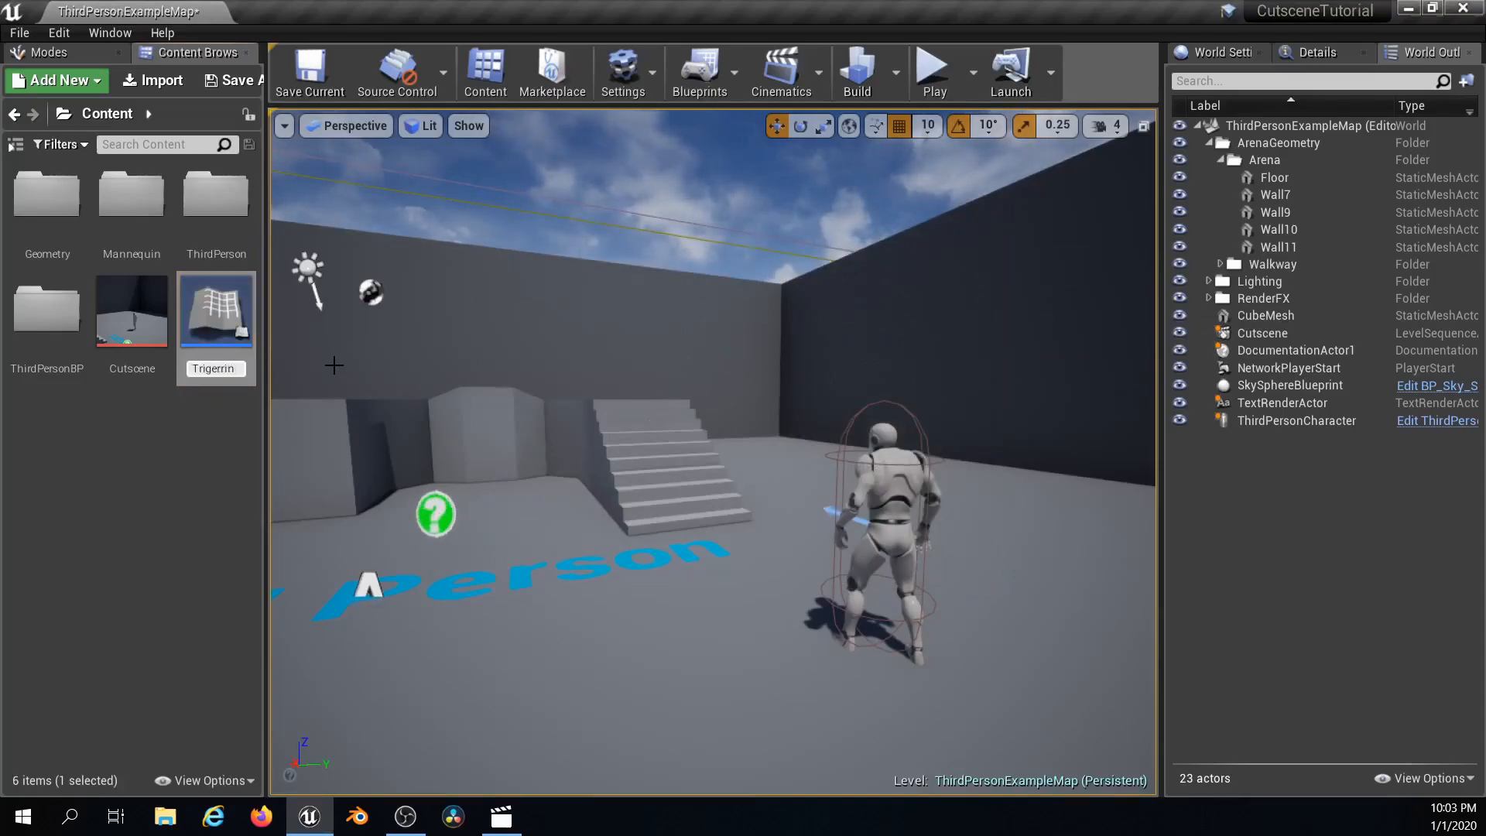
pyautogui.hotkey('ctrl', 'a')
pyautogui.press('BackSpace')
pyautogui.write('C')
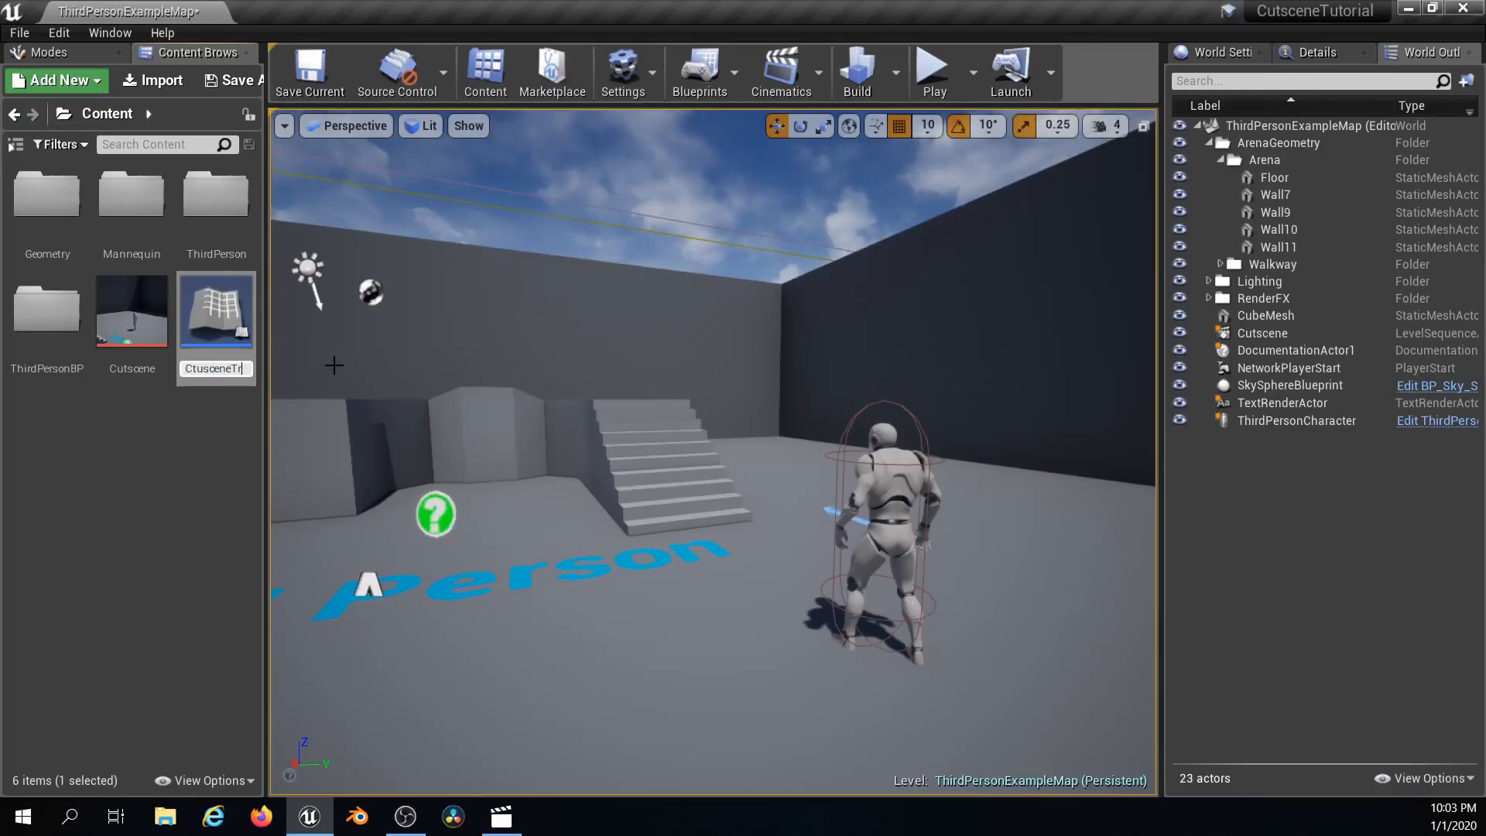
pyautogui.press('Return')
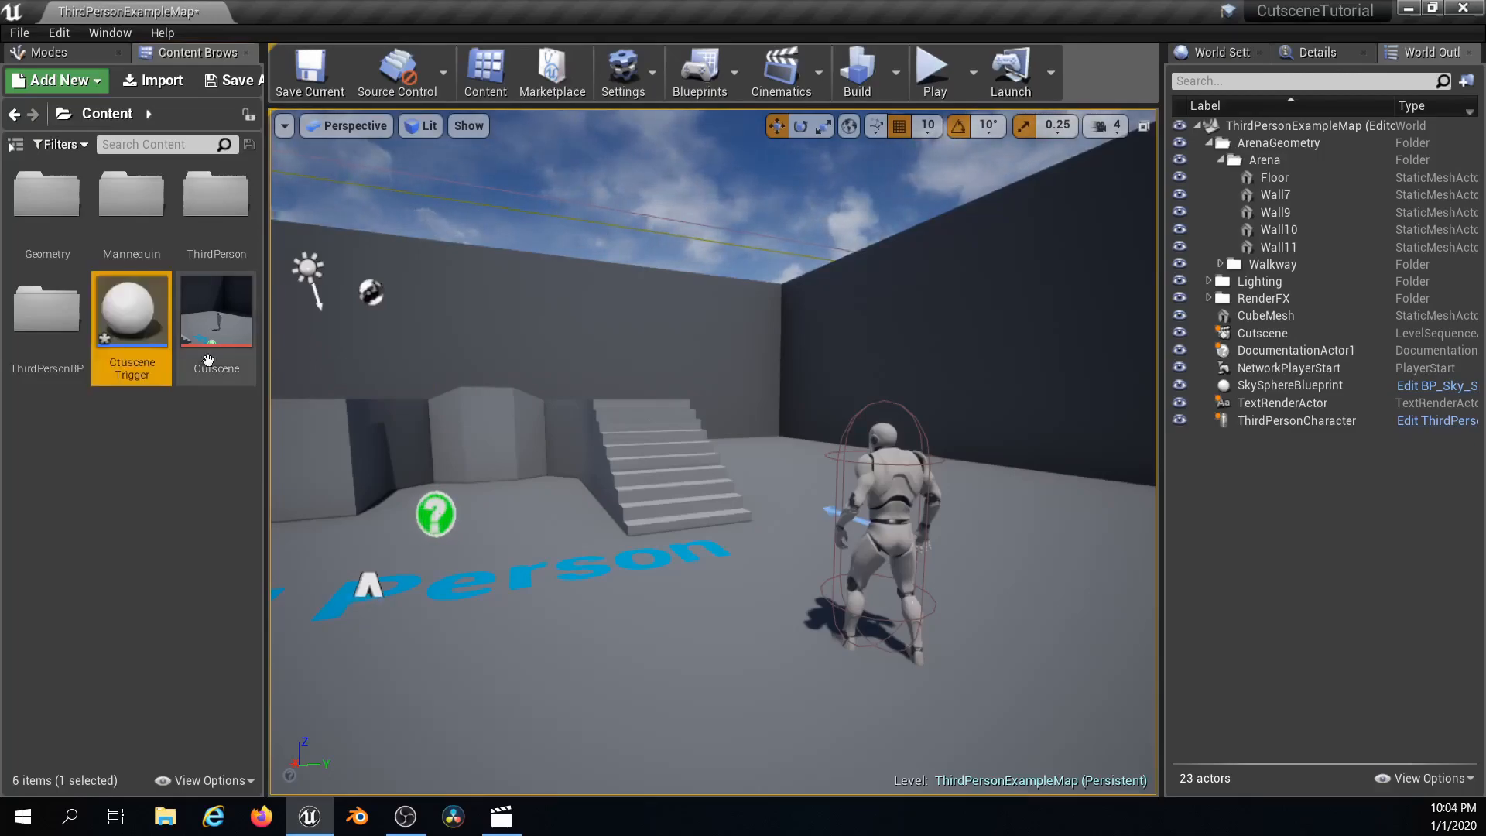
# - Open the CtusceneTrigger Blueprint and add a box collision component named BoxCollision
pyautogui.doubleClick(146, 328)
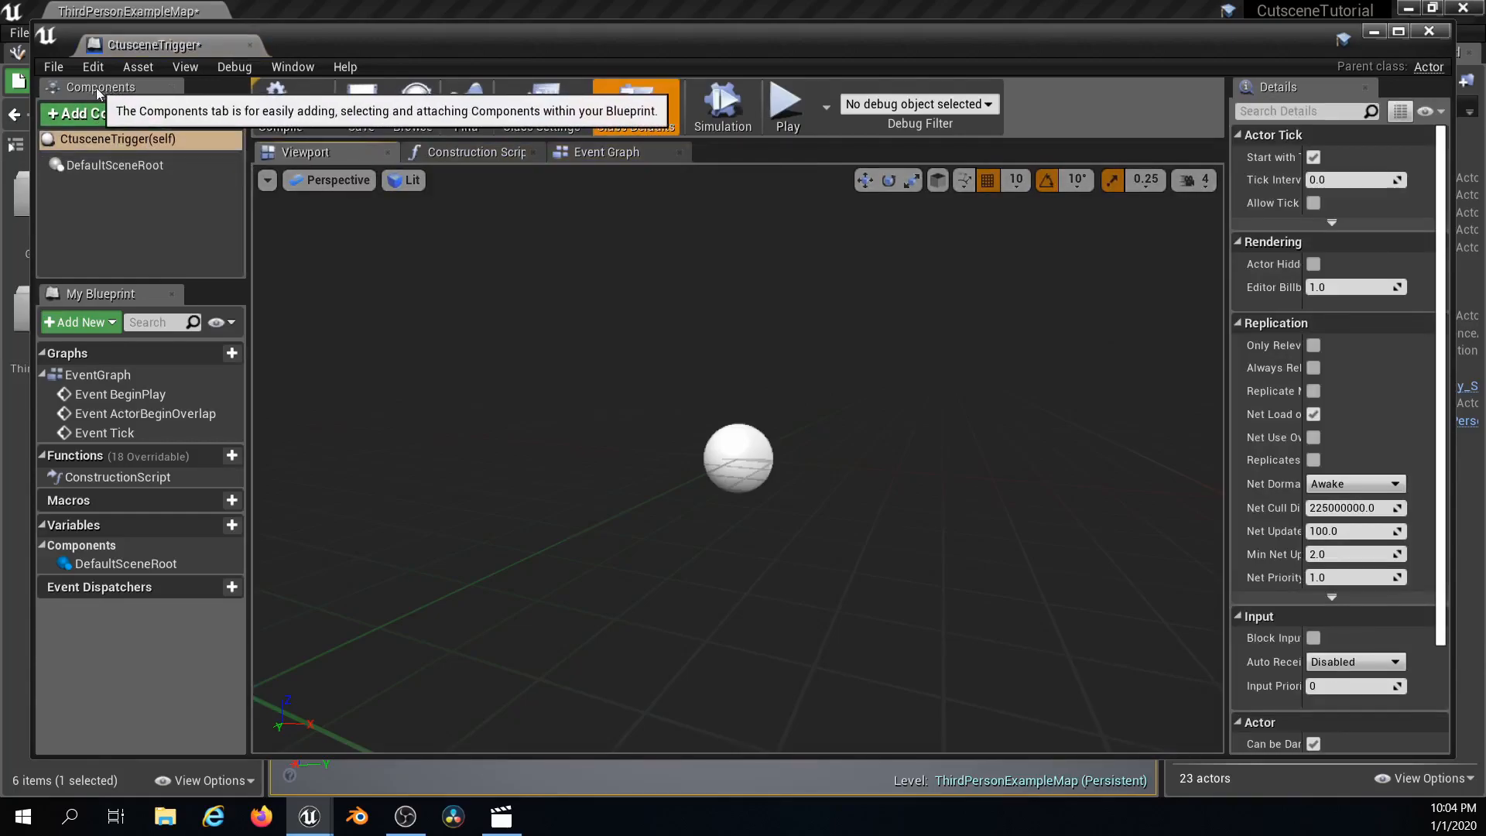
pyautogui.click(144, 116)
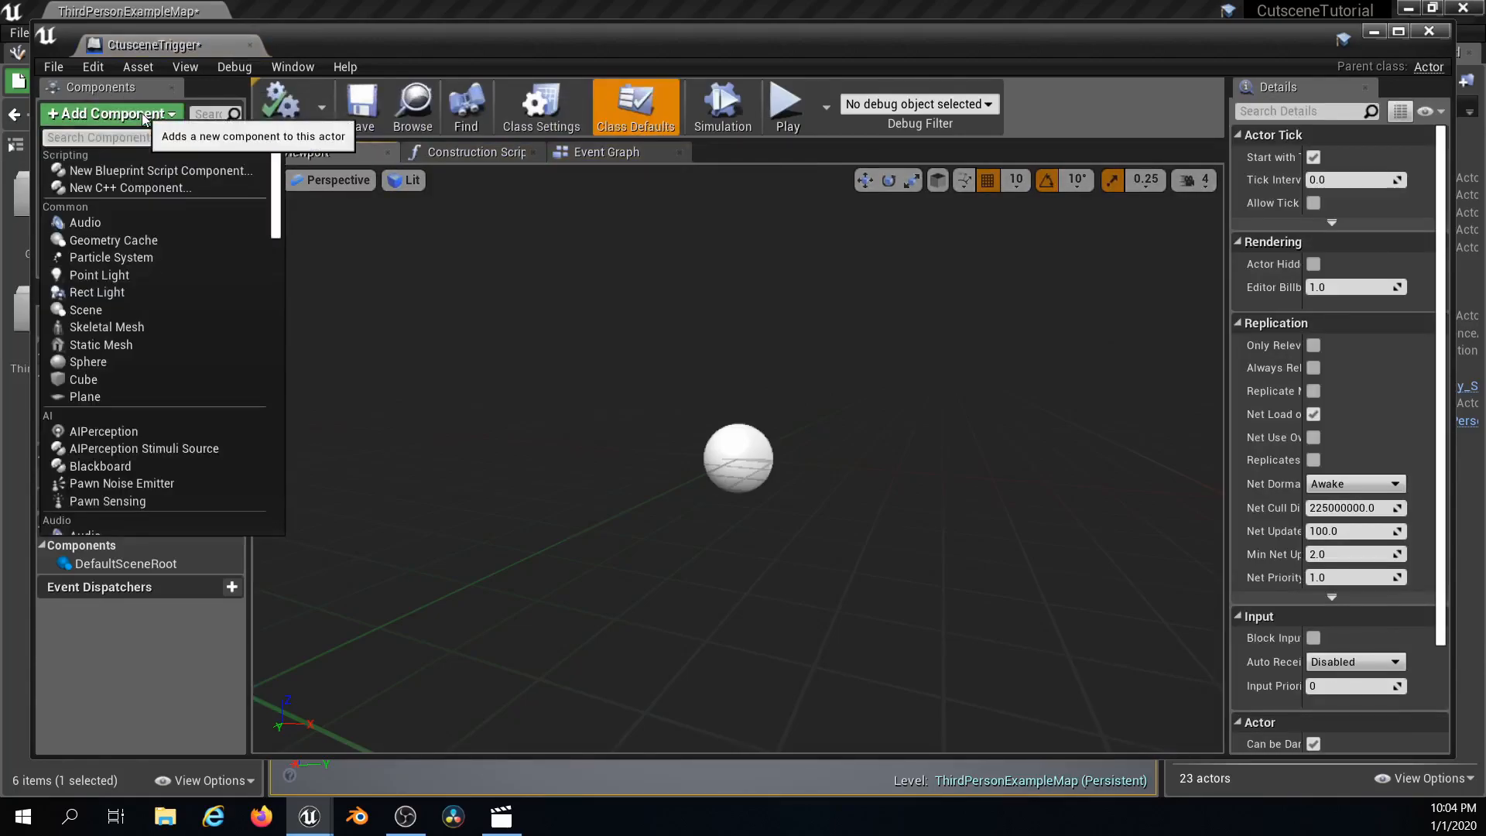
pyautogui.write('box coll')
pyautogui.press('Return')
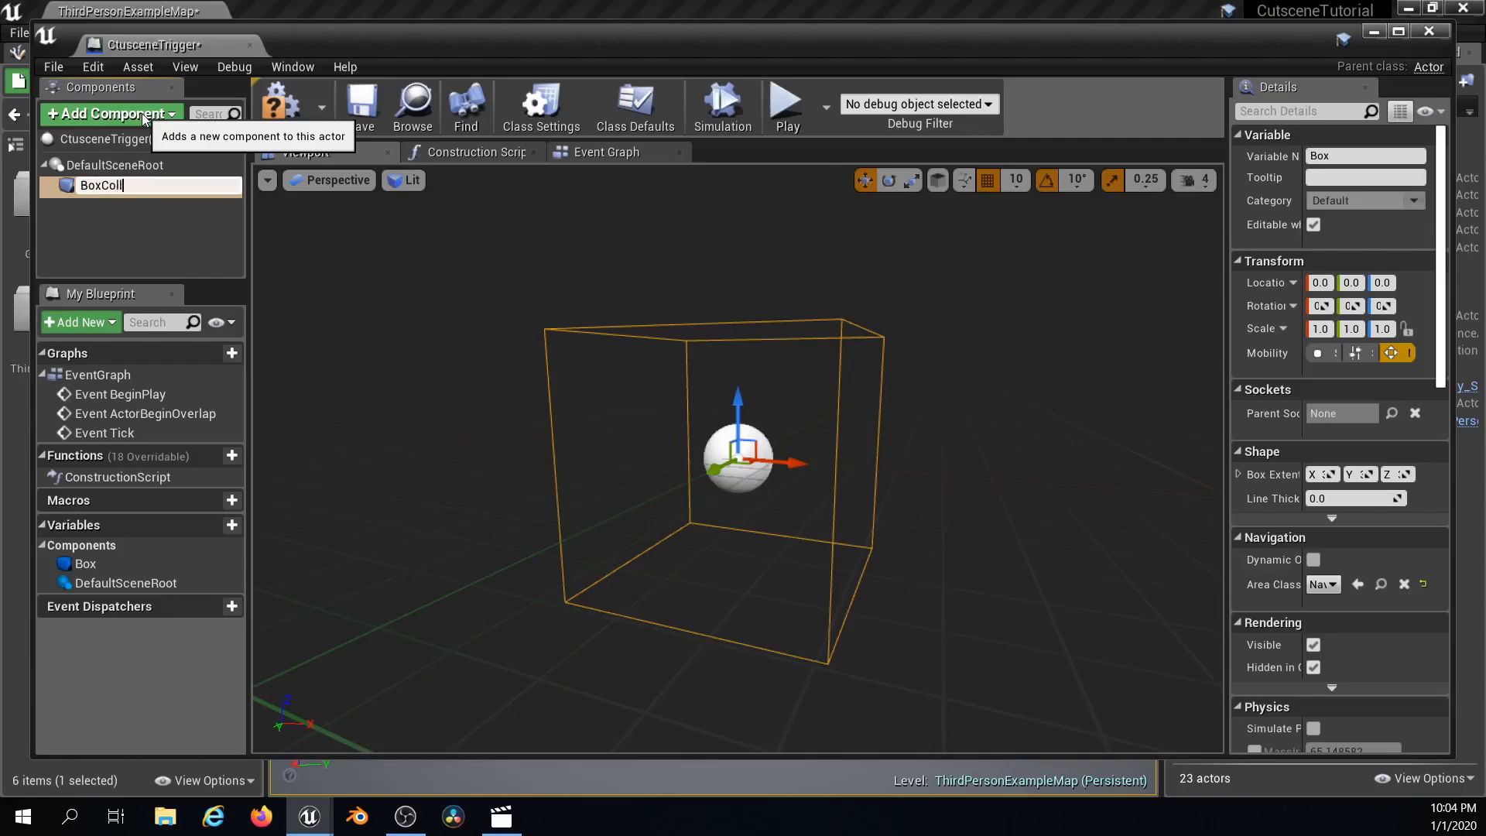
pyautogui.write('BoxCollision')
pyautogui.press('Return')
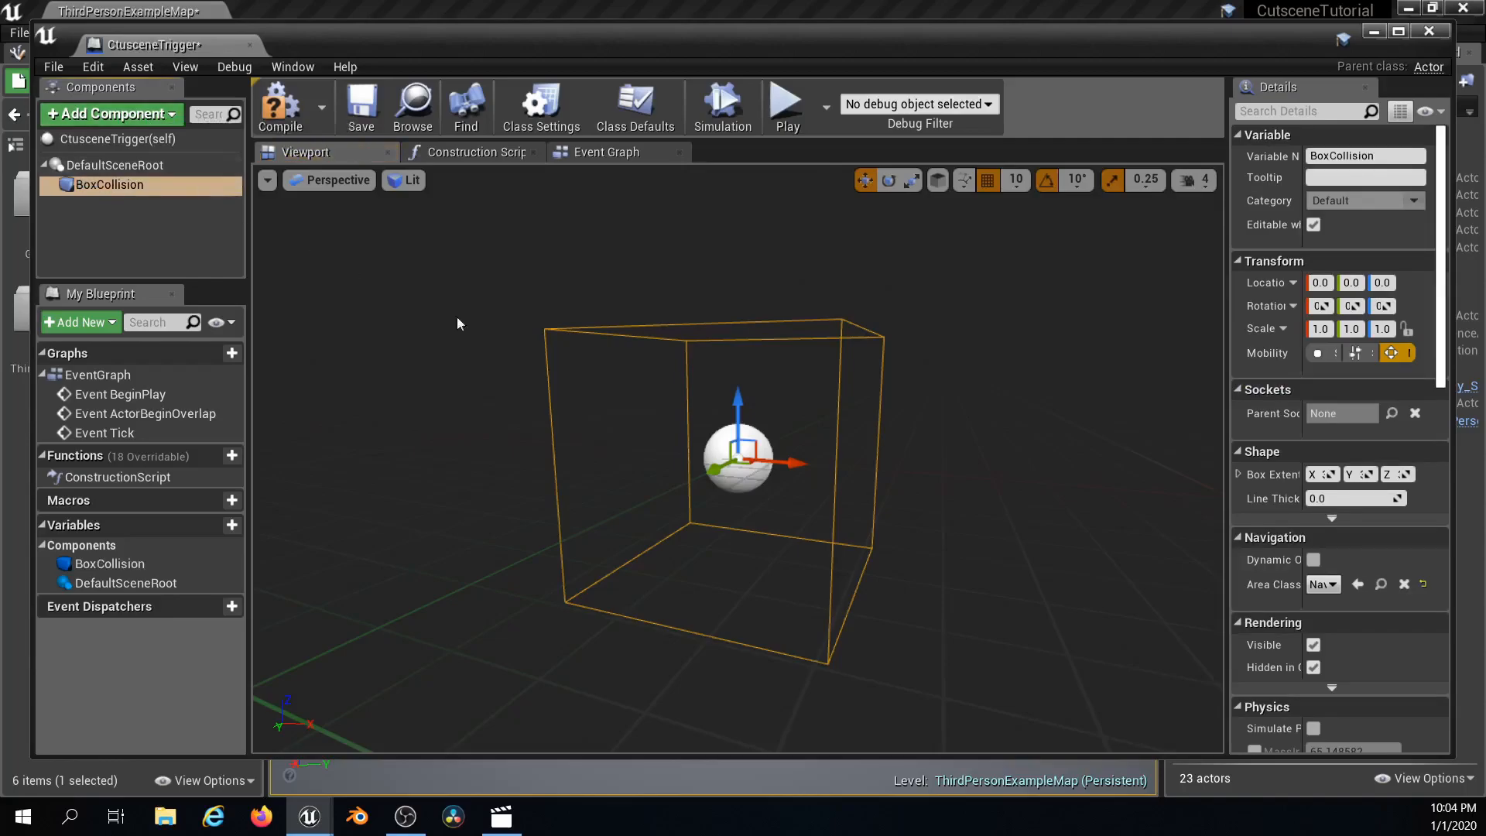
# - Scale BoxCollision to 2.75 in X and Y and 0.75 in Z, and compile the Blueprint
pyautogui.moveTo(735, 456)
pyautogui.mouseDown(button='right')
pyautogui.moveTo(782, 434)
pyautogui.moveTo(750, 457)
pyautogui.moveTo(755, 480)
pyautogui.moveTo(751, 457)
pyautogui.mouseUp(button='right')
pyautogui.press('e')
pyautogui.press('r')
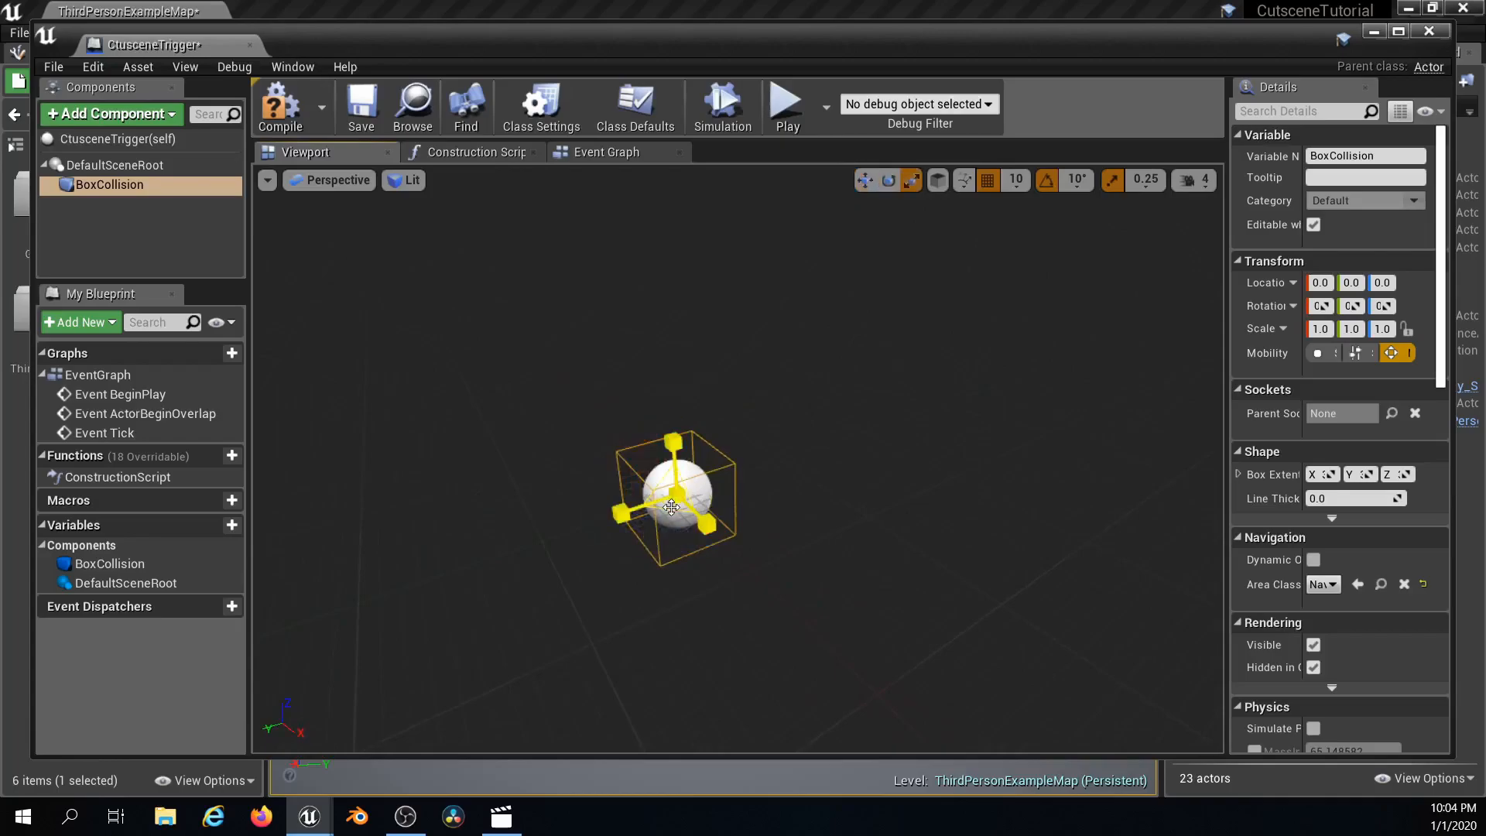
pyautogui.moveTo(677, 494); pyautogui.dragTo(676, 524)
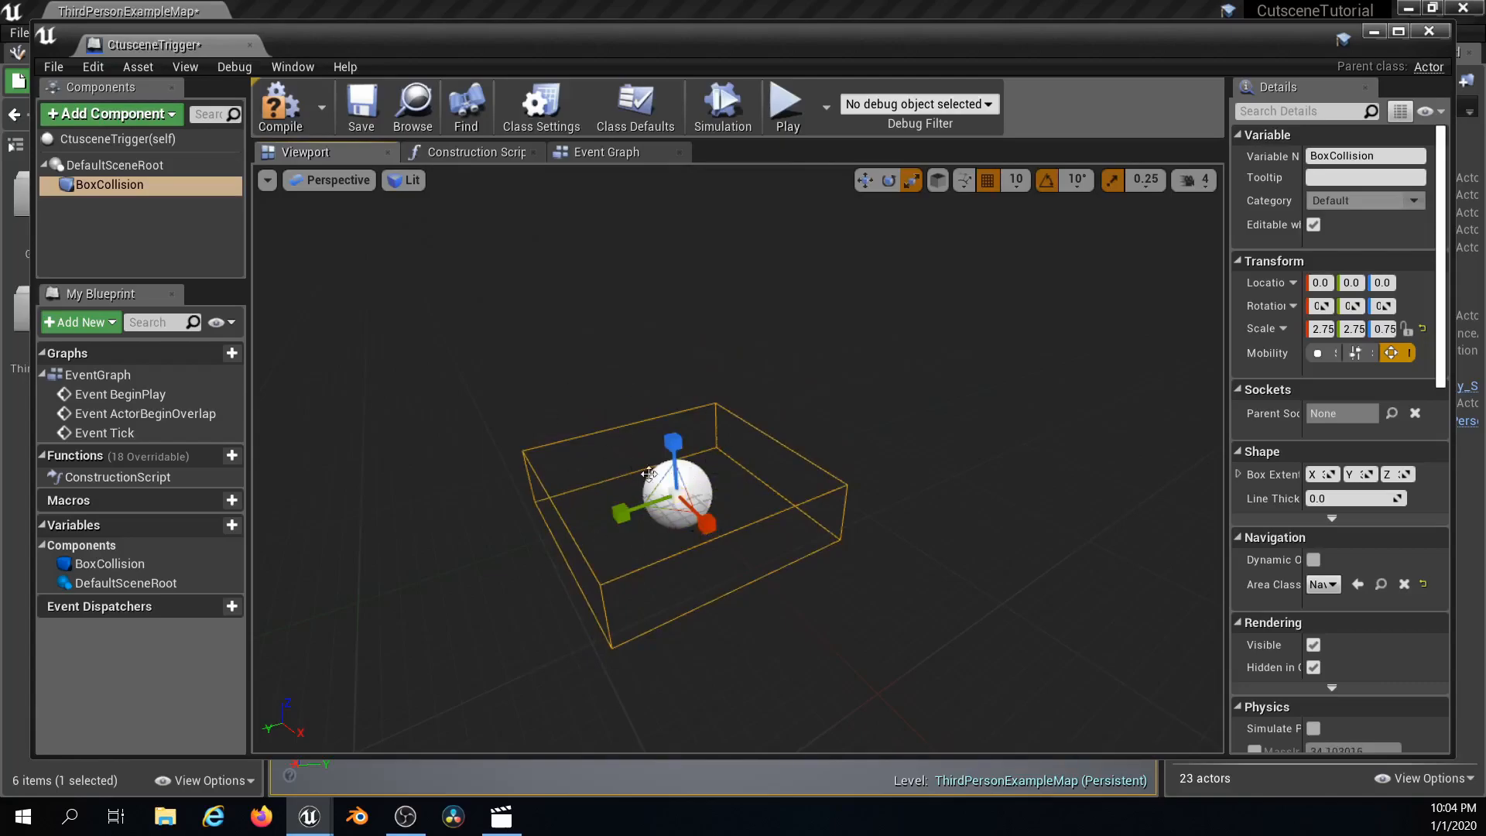
pyautogui.click(291, 128)
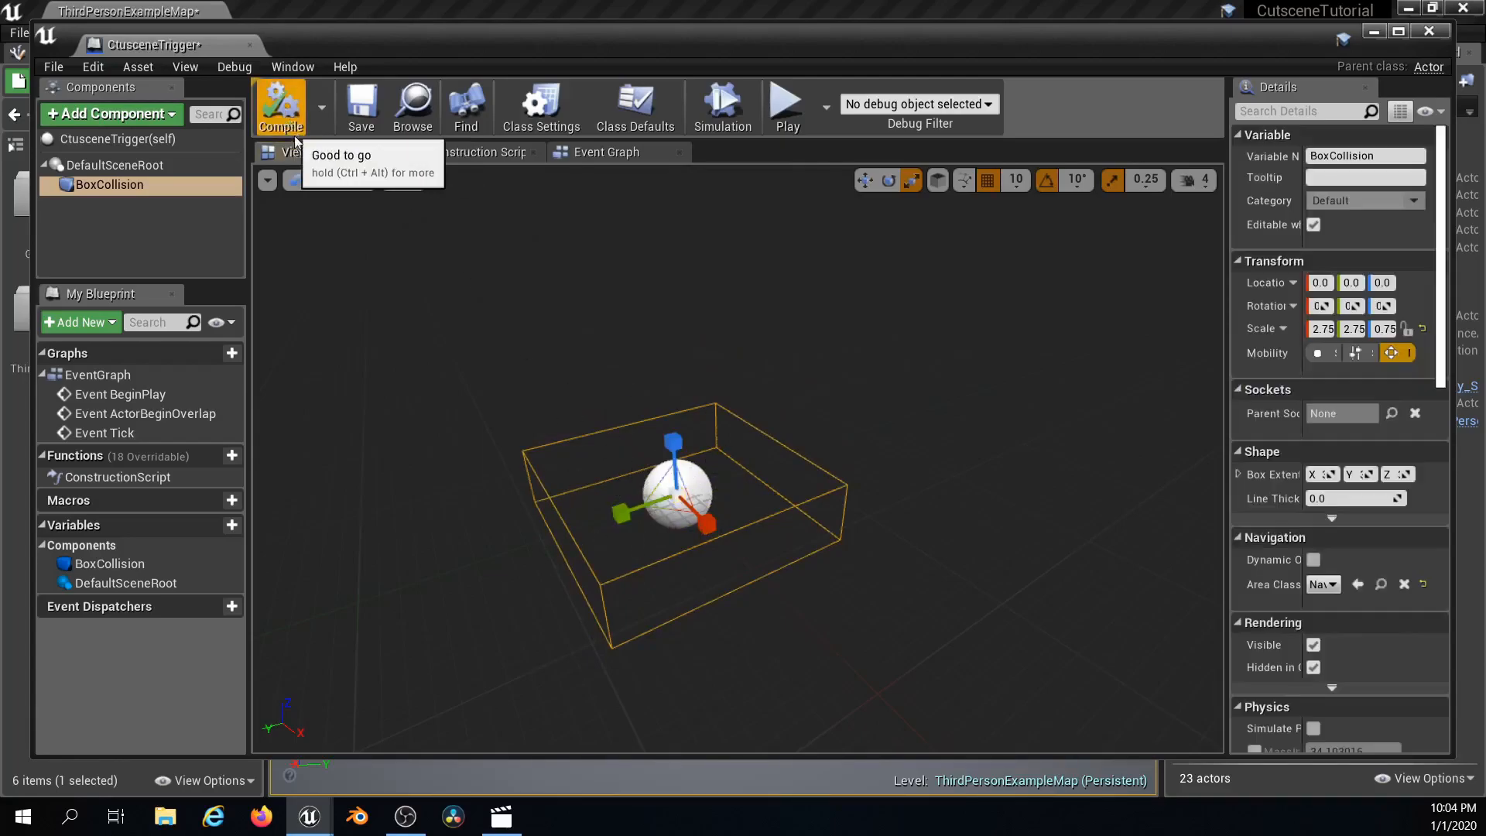
# - Delete the ActorBeginOverlap and Tick event nodes from the Blueprint's Event Graph
pyautogui.click(619, 154)
pyautogui.moveTo(1053, 470); pyautogui.dragTo(690, 393, button='right')
pyautogui.scroll(-2, 684, 393)
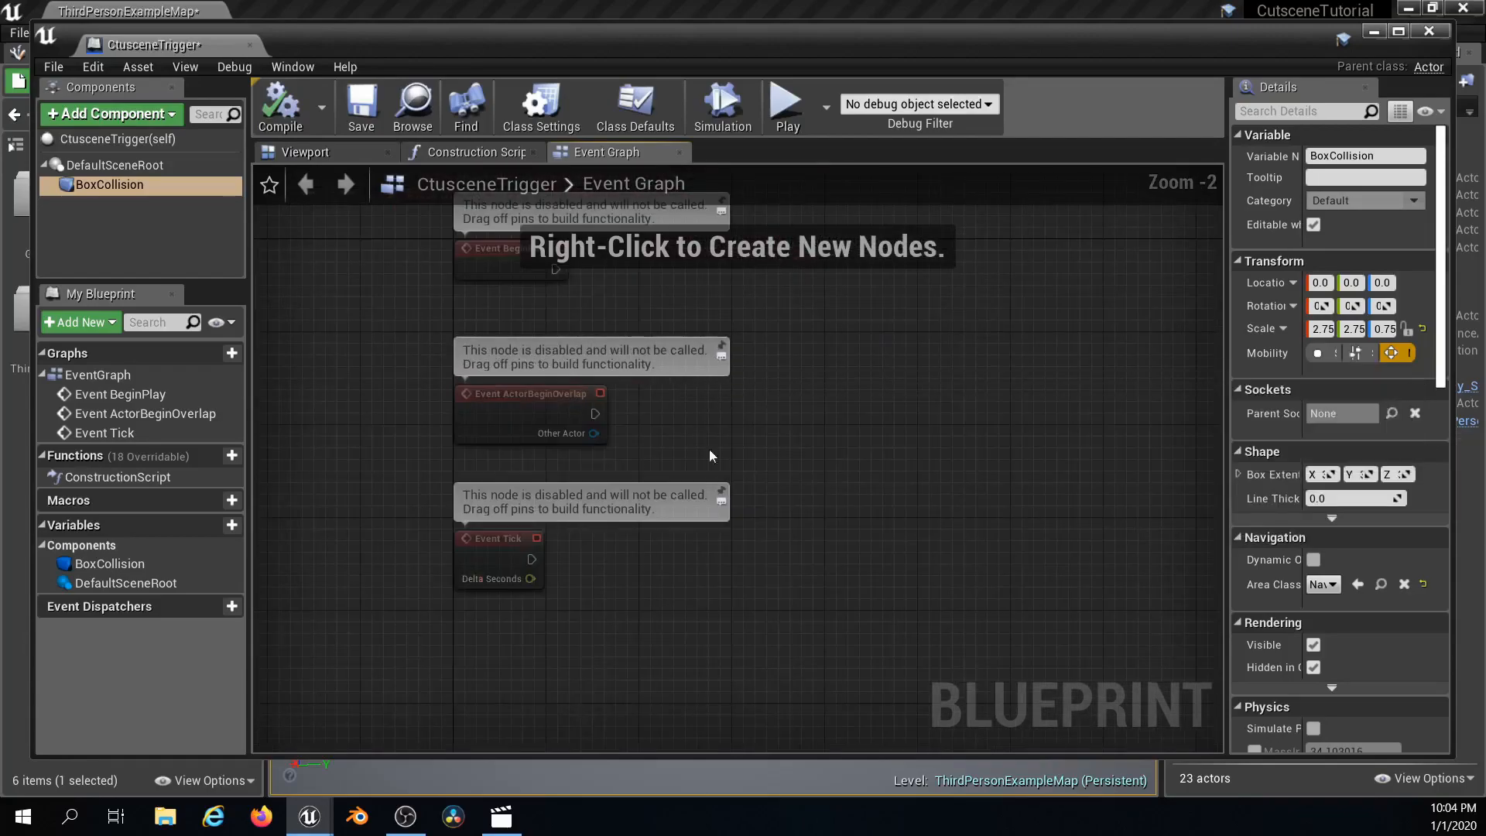
pyautogui.moveTo(672, 631); pyautogui.dragTo(416, 351)
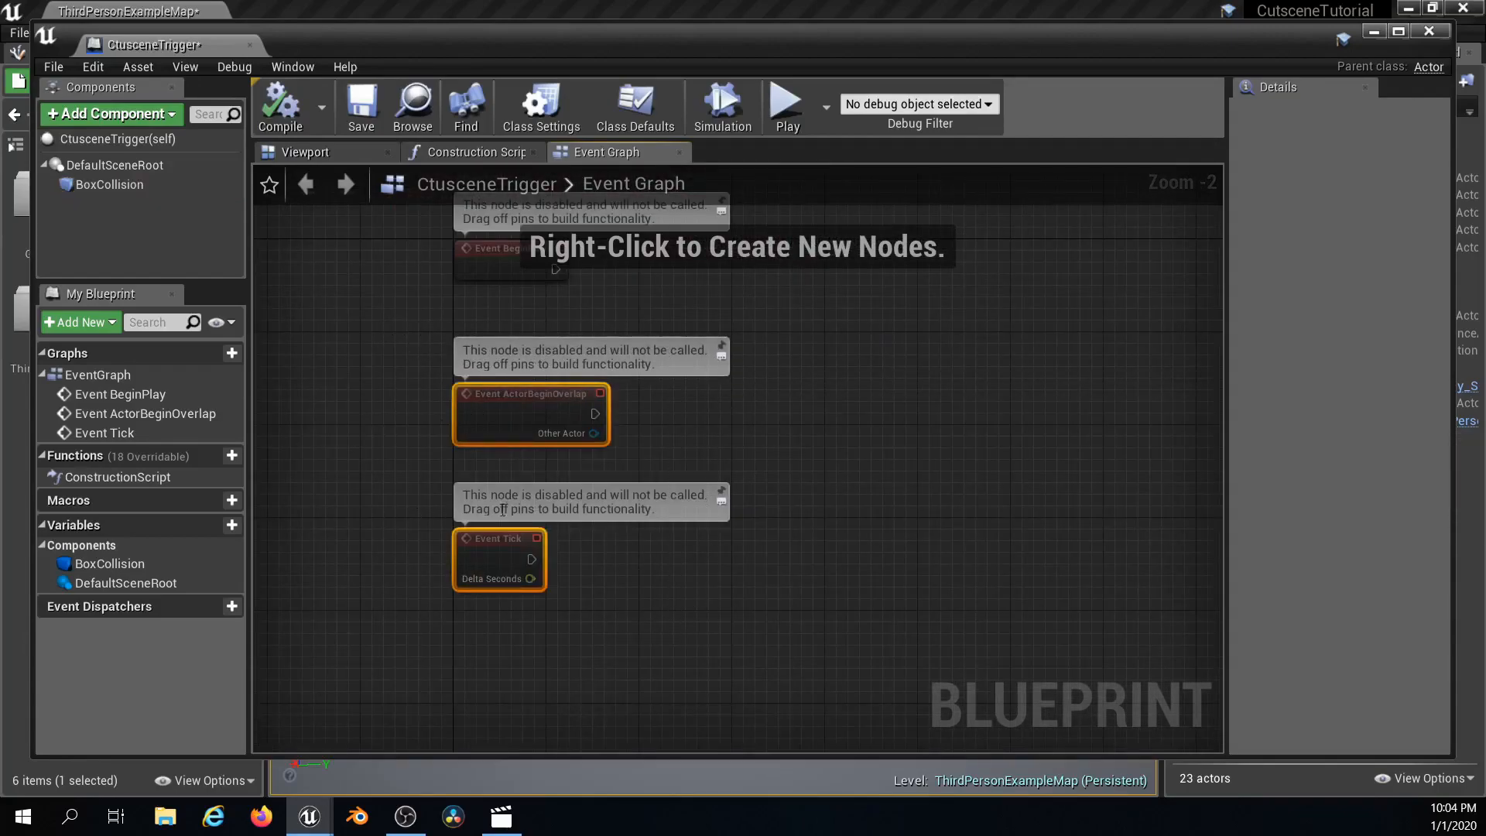
pyautogui.press('Delete')
pyautogui.press('Home')
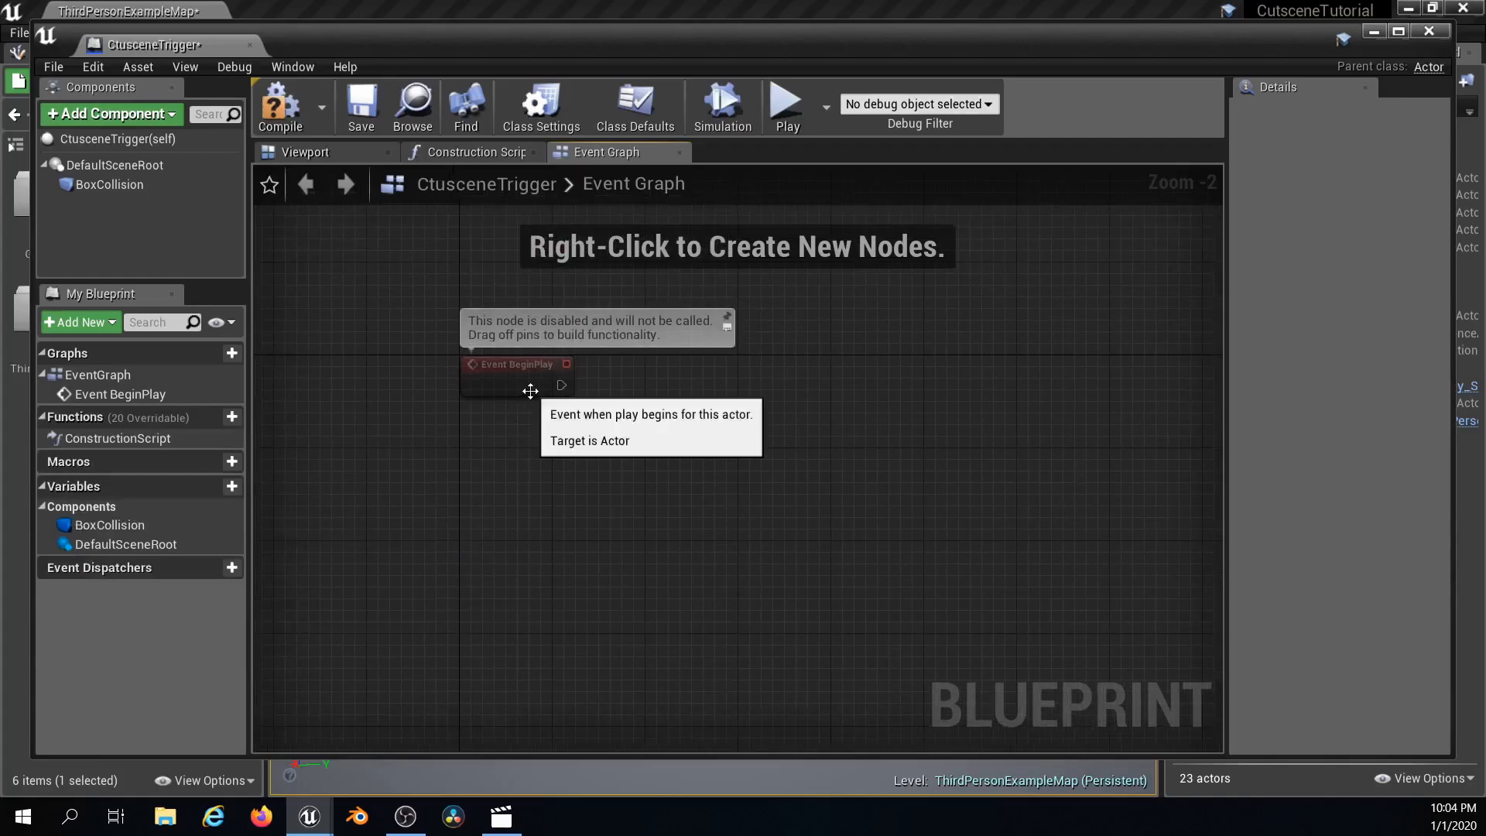
pyautogui.scroll(2, 544, 410)
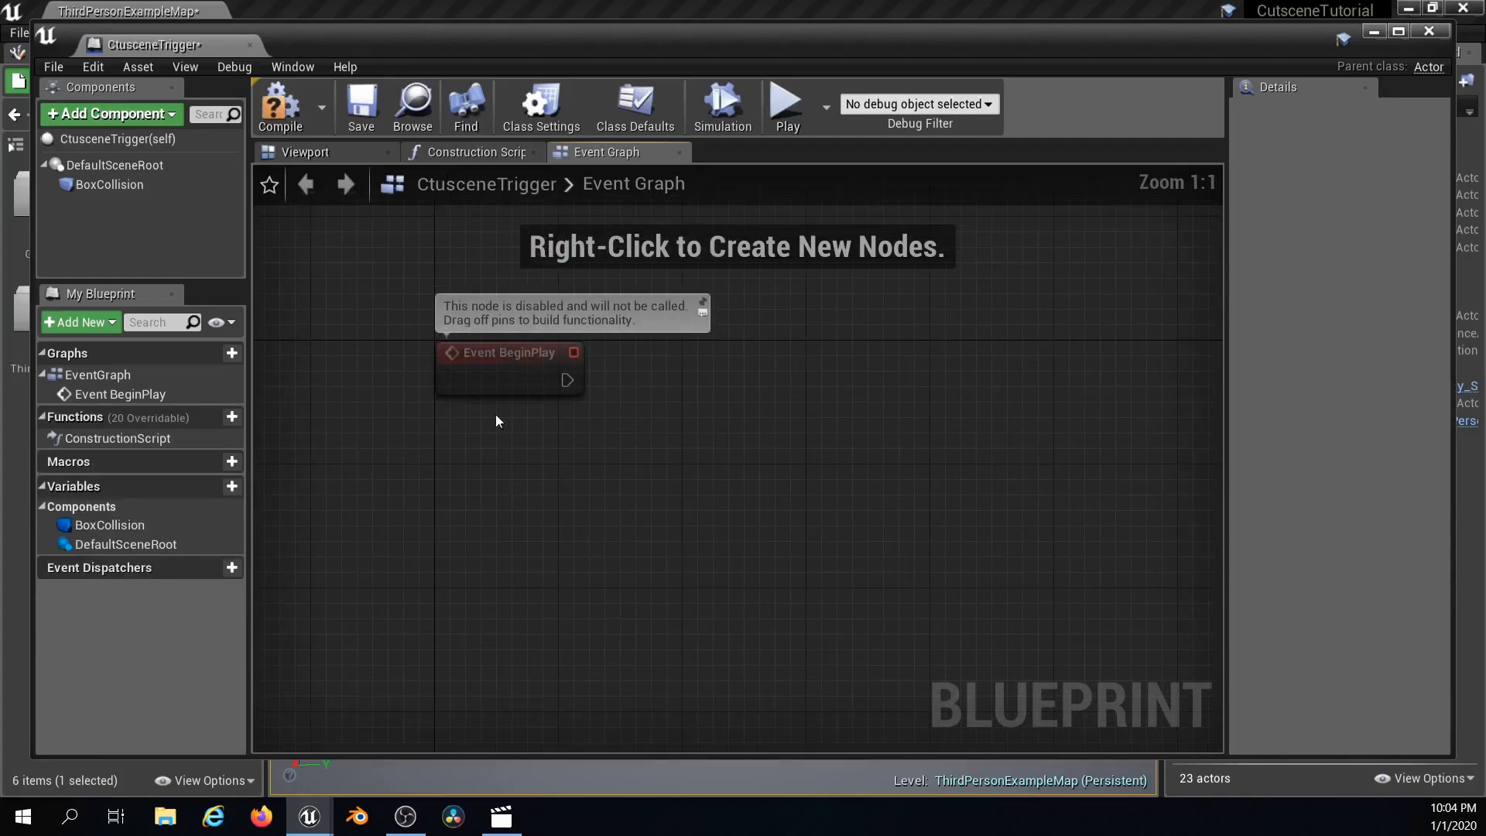
# - Add a Create Level Sequence Player node after Event BeginPlay and set its Level Sequence to Cutscene
pyautogui.moveTo(680, 386); pyautogui.dragTo(615, 303, button='right')
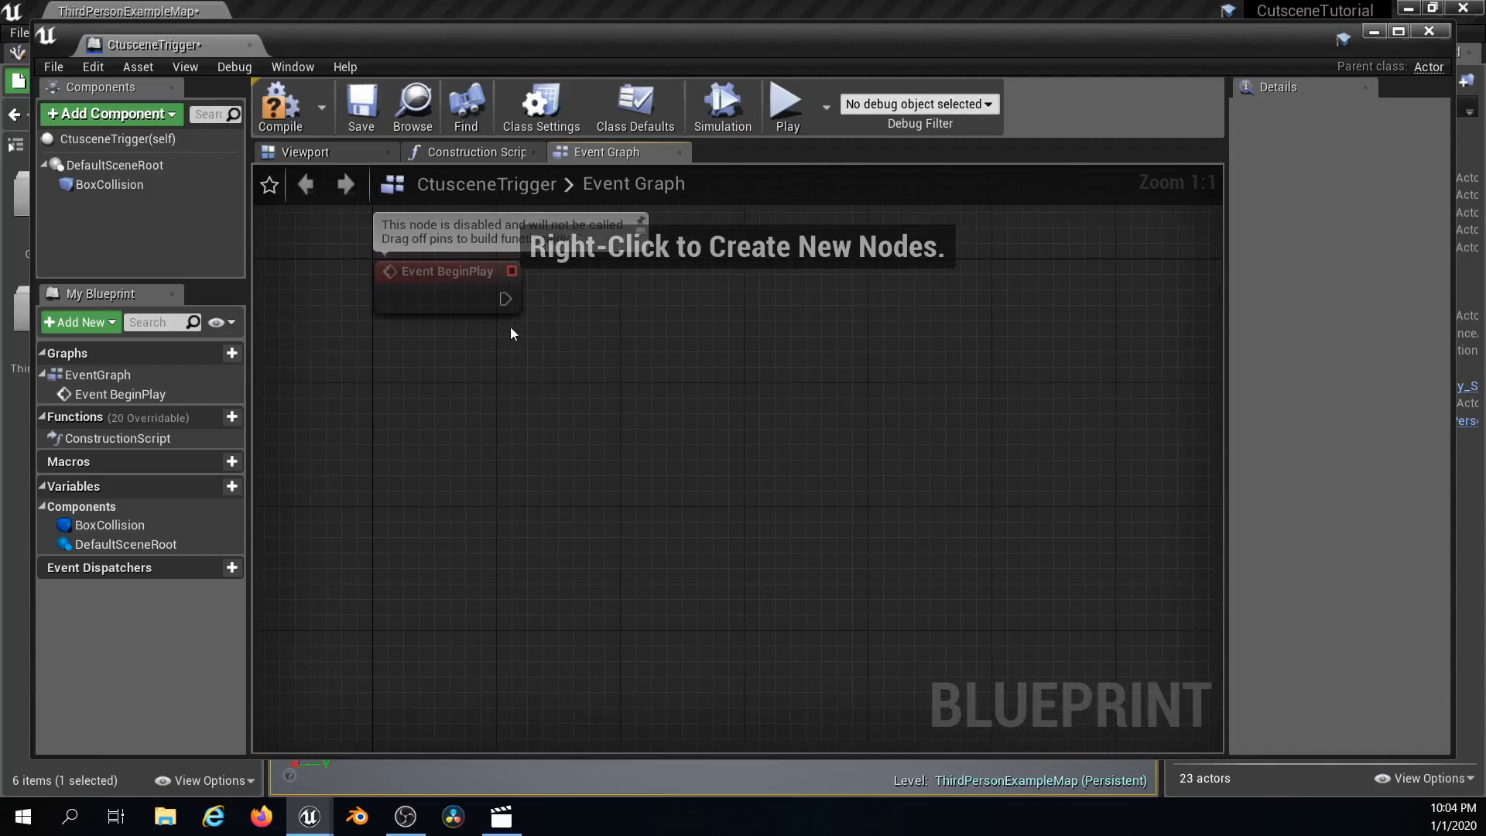
pyautogui.moveTo(499, 323); pyautogui.dragTo(481, 362, button='right')
pyautogui.moveTo(483, 335); pyautogui.dragTo(583, 338)
pyautogui.write('create level')
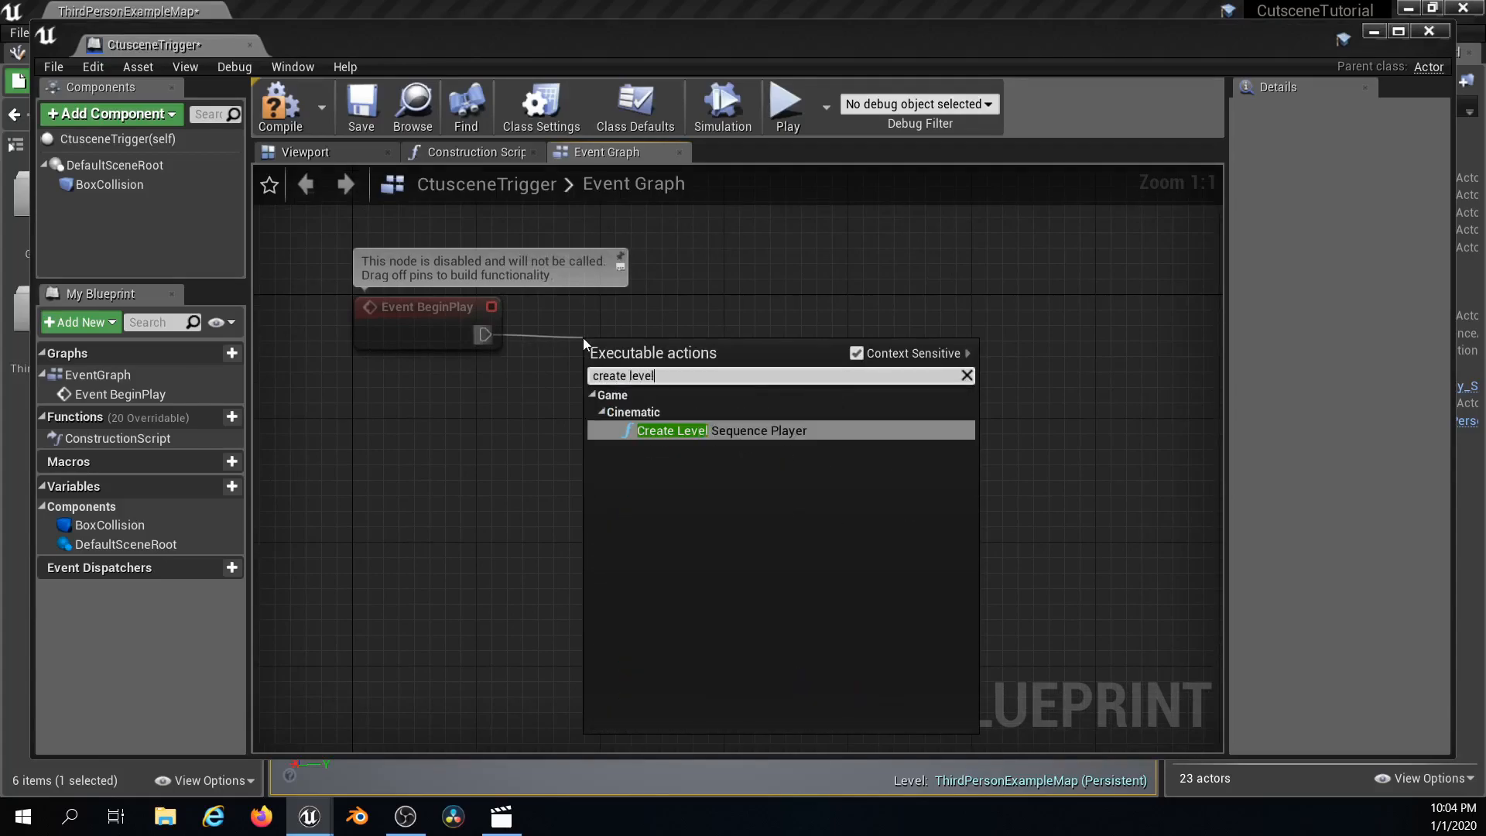
pyautogui.press('Return')
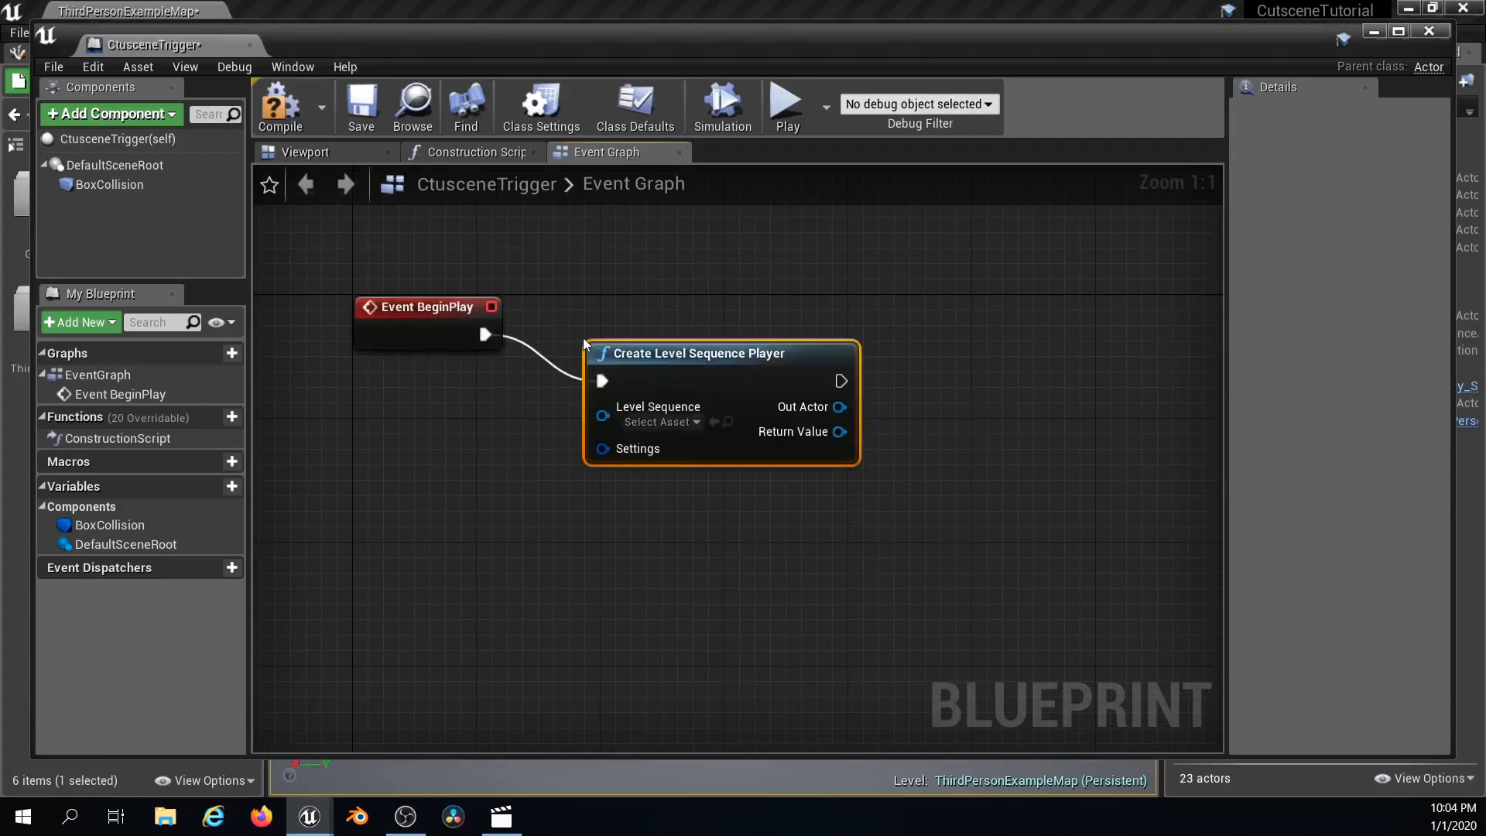
pyautogui.moveTo(660, 354); pyautogui.dragTo(678, 325)
pyautogui.click(681, 390)
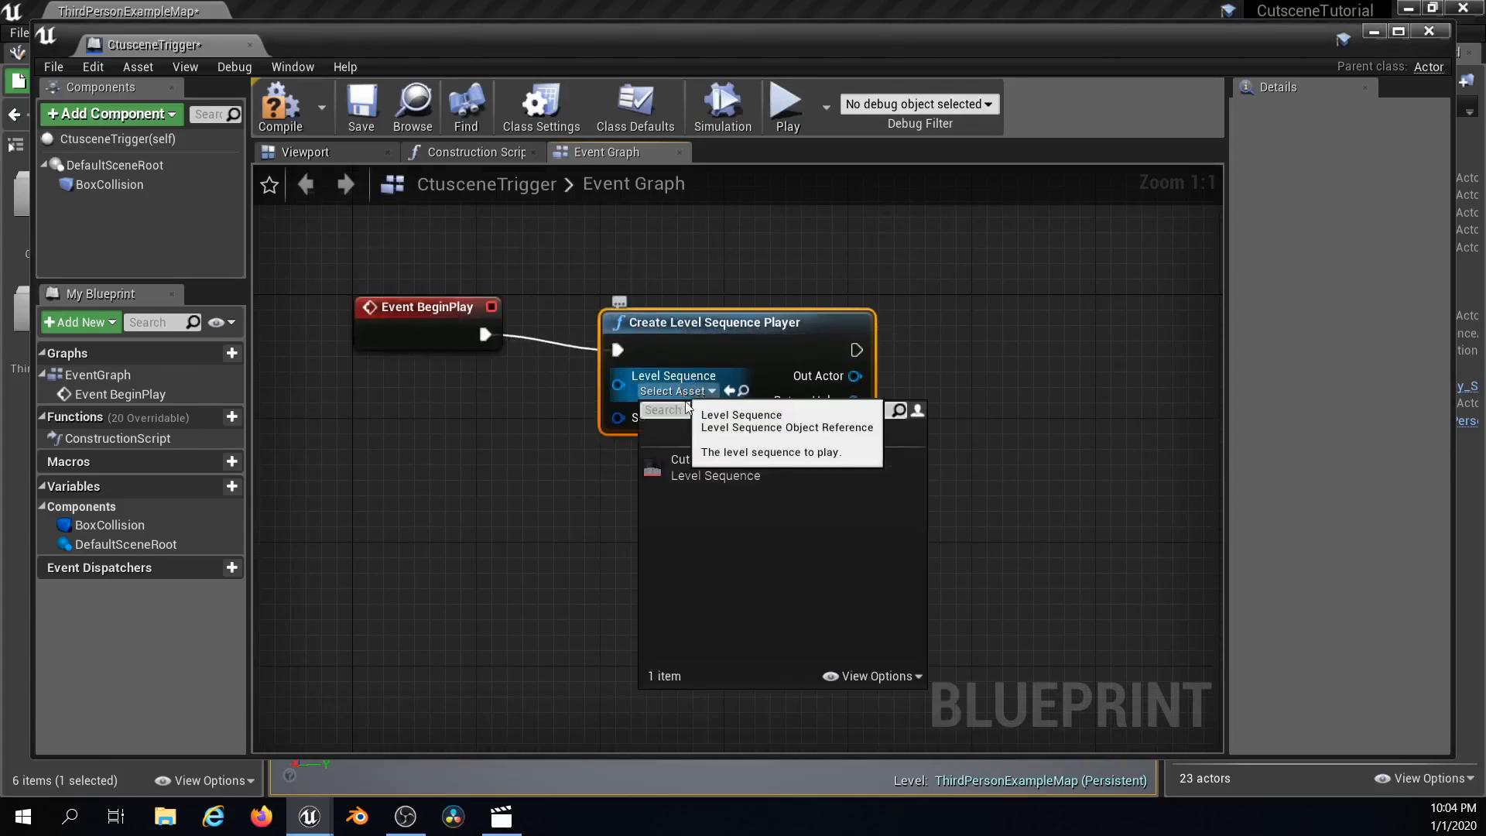
pyautogui.click(691, 469)
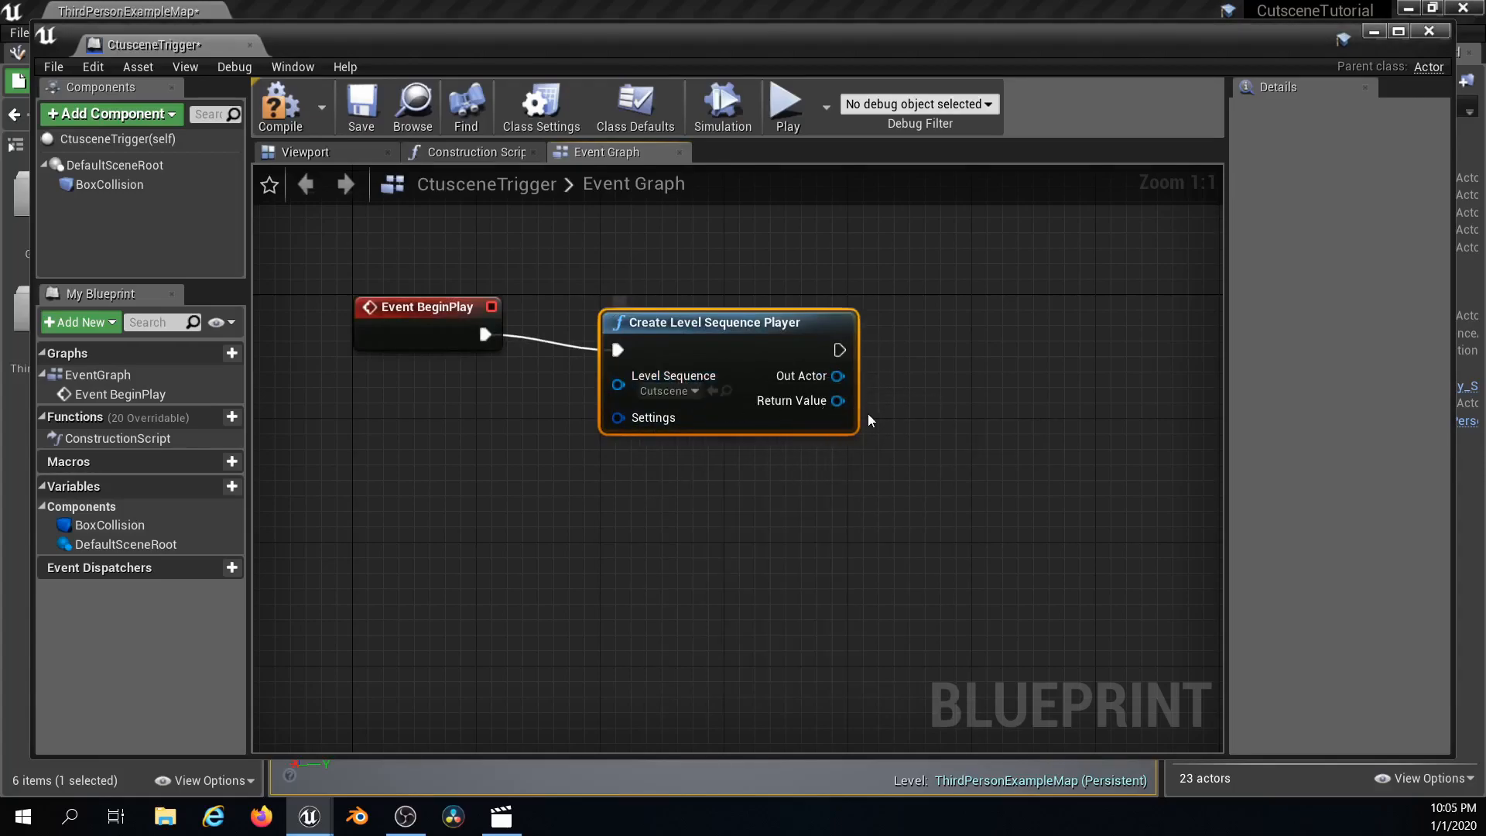
# - Promote the level sequence player's Return Value to a variable named Cutscene
pyautogui.moveTo(837, 400); pyautogui.dragTo(944, 344)
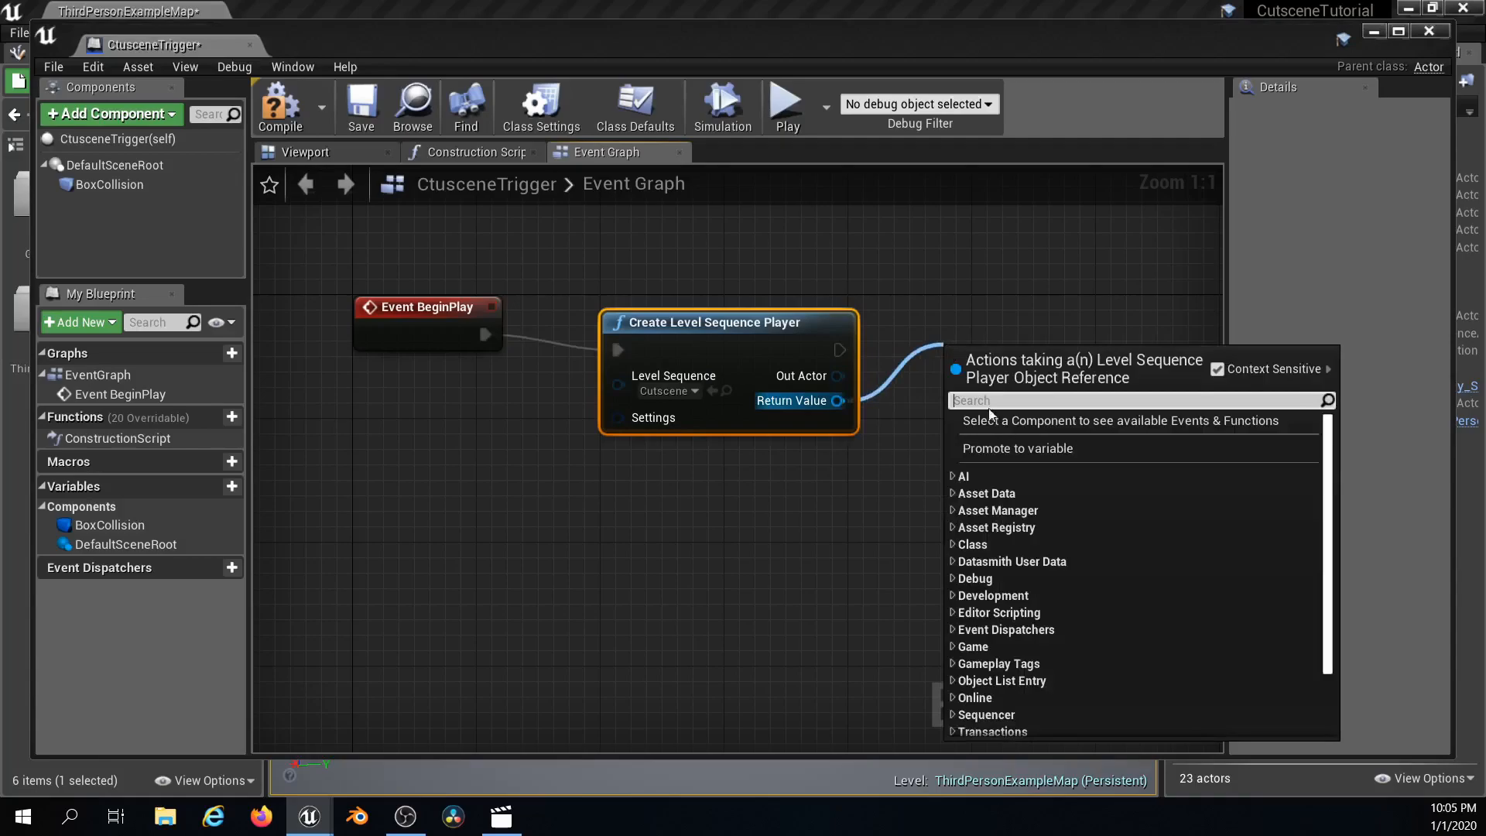
pyautogui.click(1014, 444)
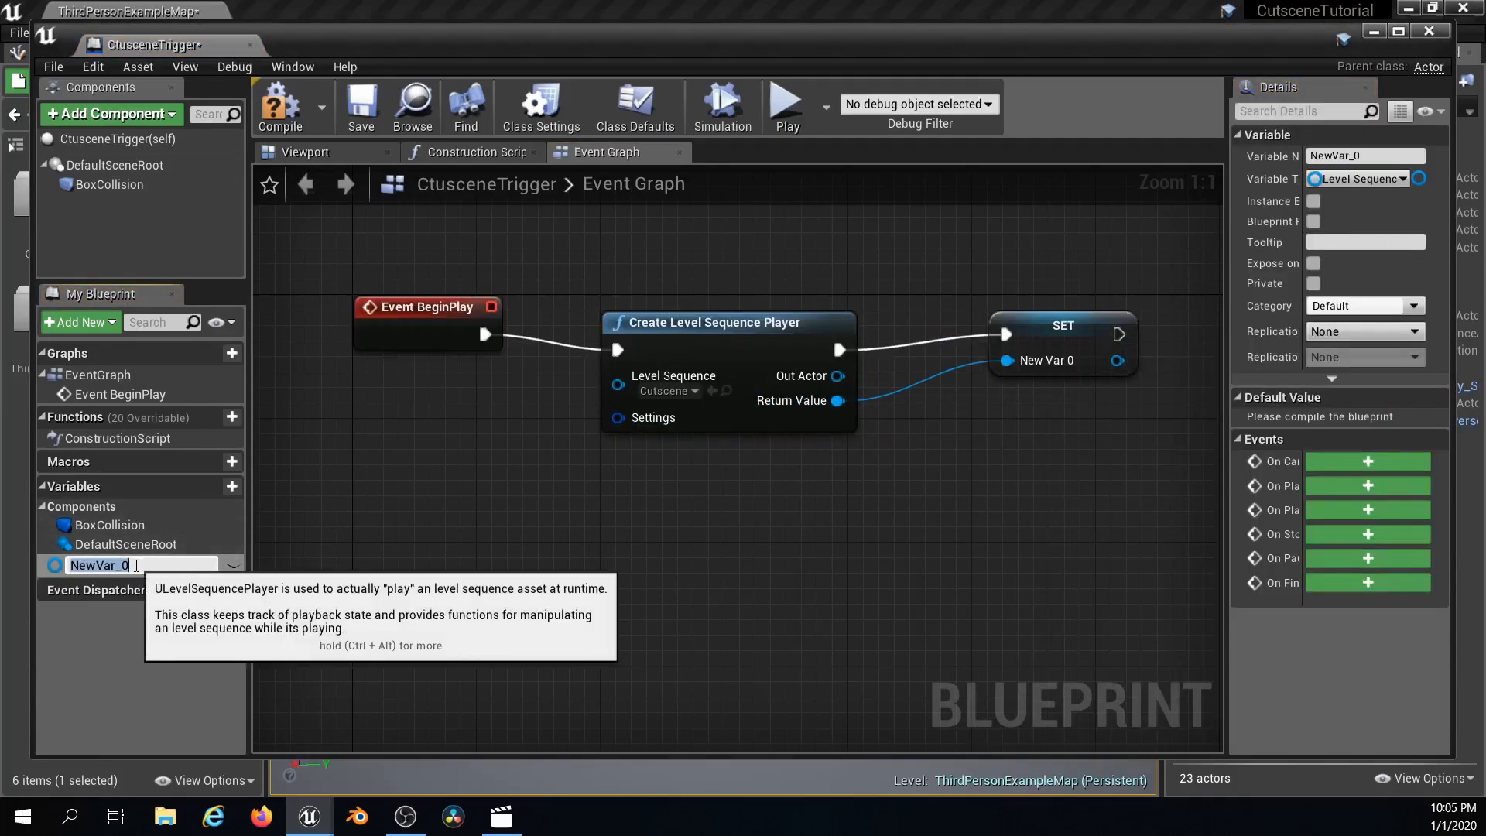
pyautogui.write('Cutscene')
pyautogui.press('Return')
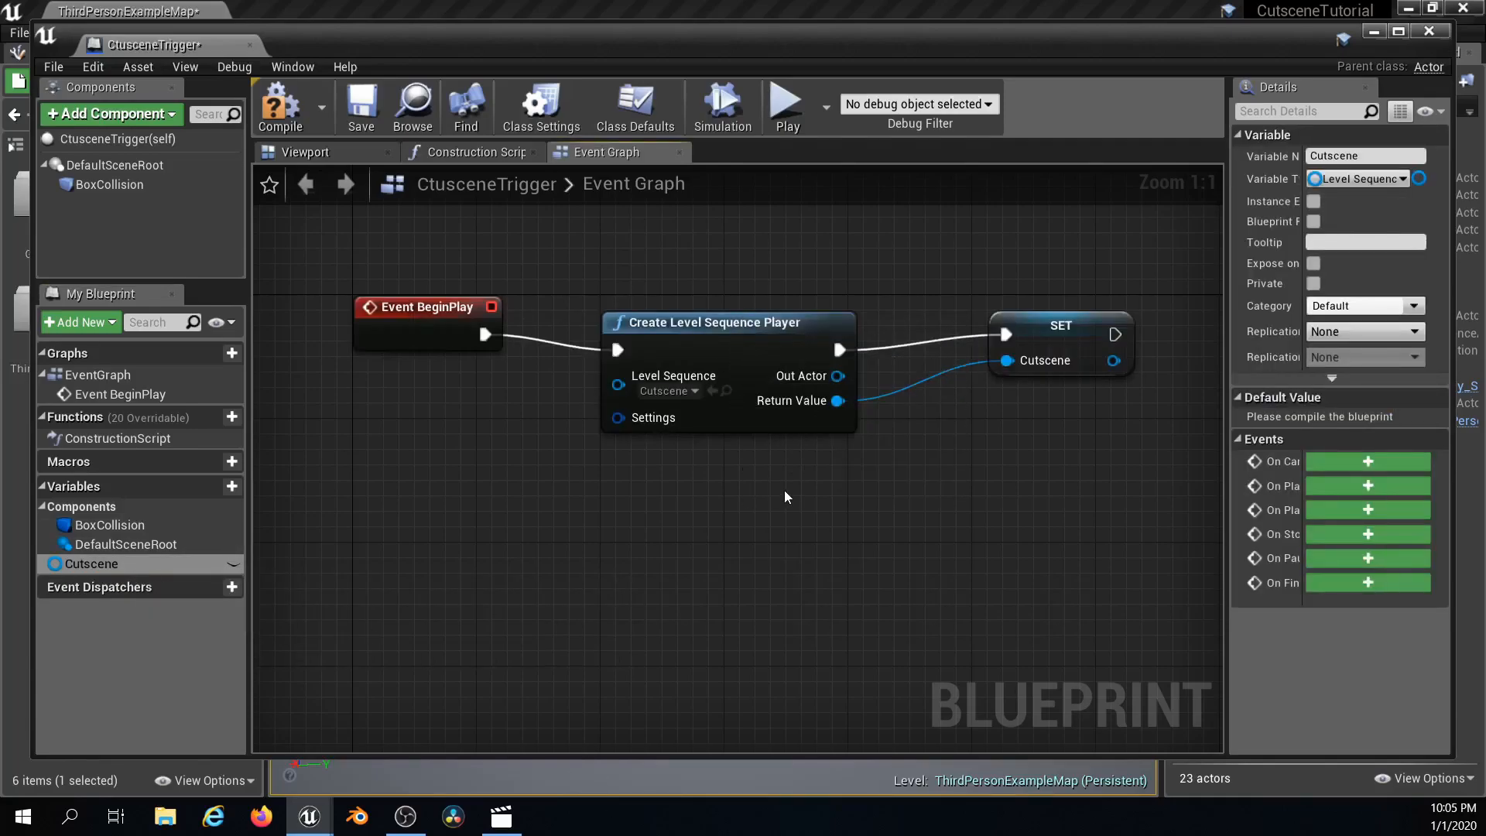
pyautogui.moveTo(1030, 491); pyautogui.dragTo(766, 304)
# - Add an On Component Begin Overlap event for the BoxCollision component
pyautogui.moveTo(575, 492); pyautogui.dragTo(617, 459, button='right')
pyautogui.moveTo(584, 486); pyautogui.dragTo(624, 402, button='right')
pyautogui.click(623, 401)
pyautogui.click(124, 185)
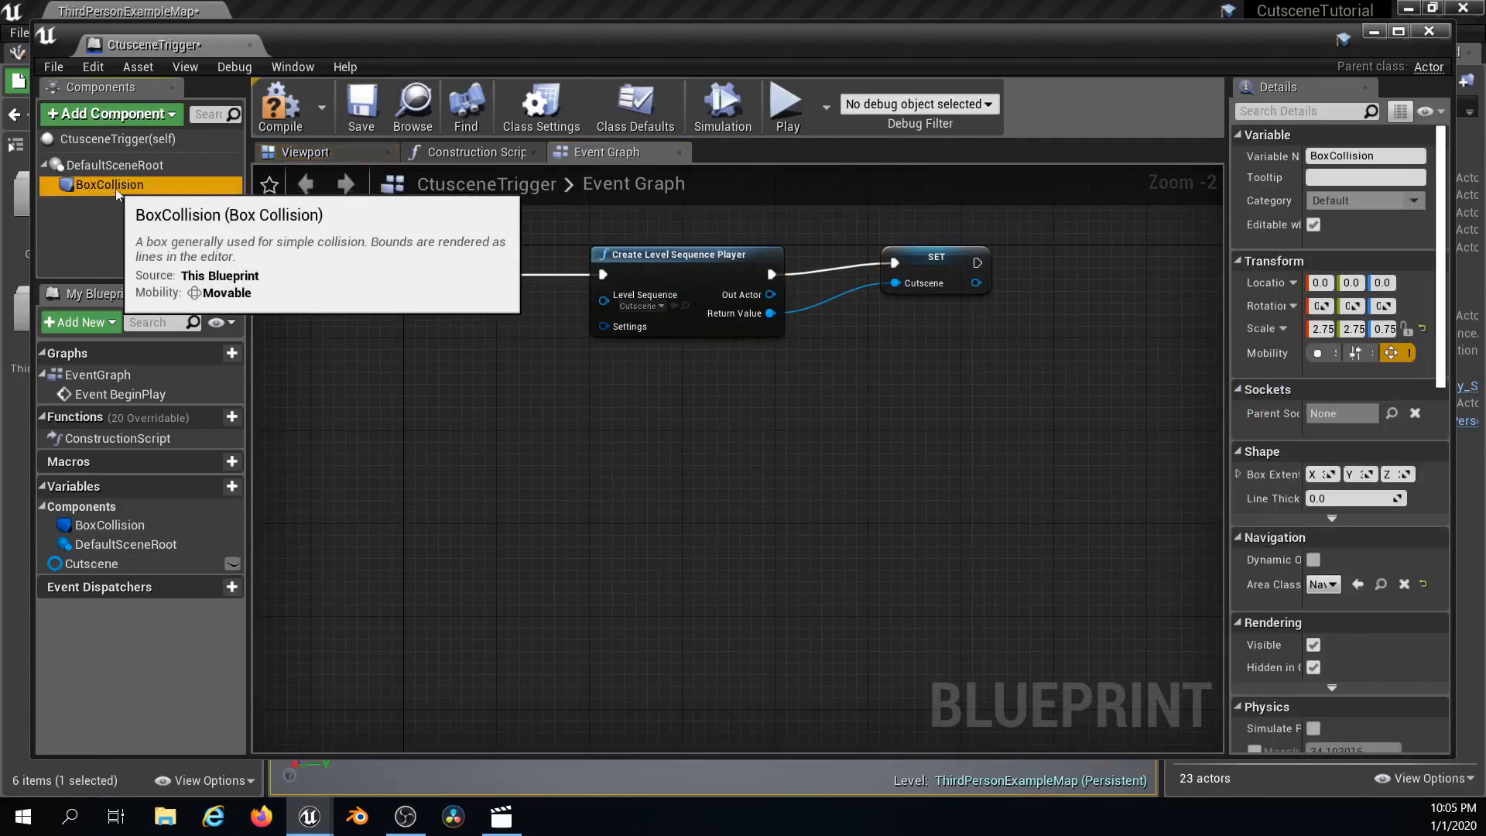
pyautogui.scroll(-10, 1358, 411)
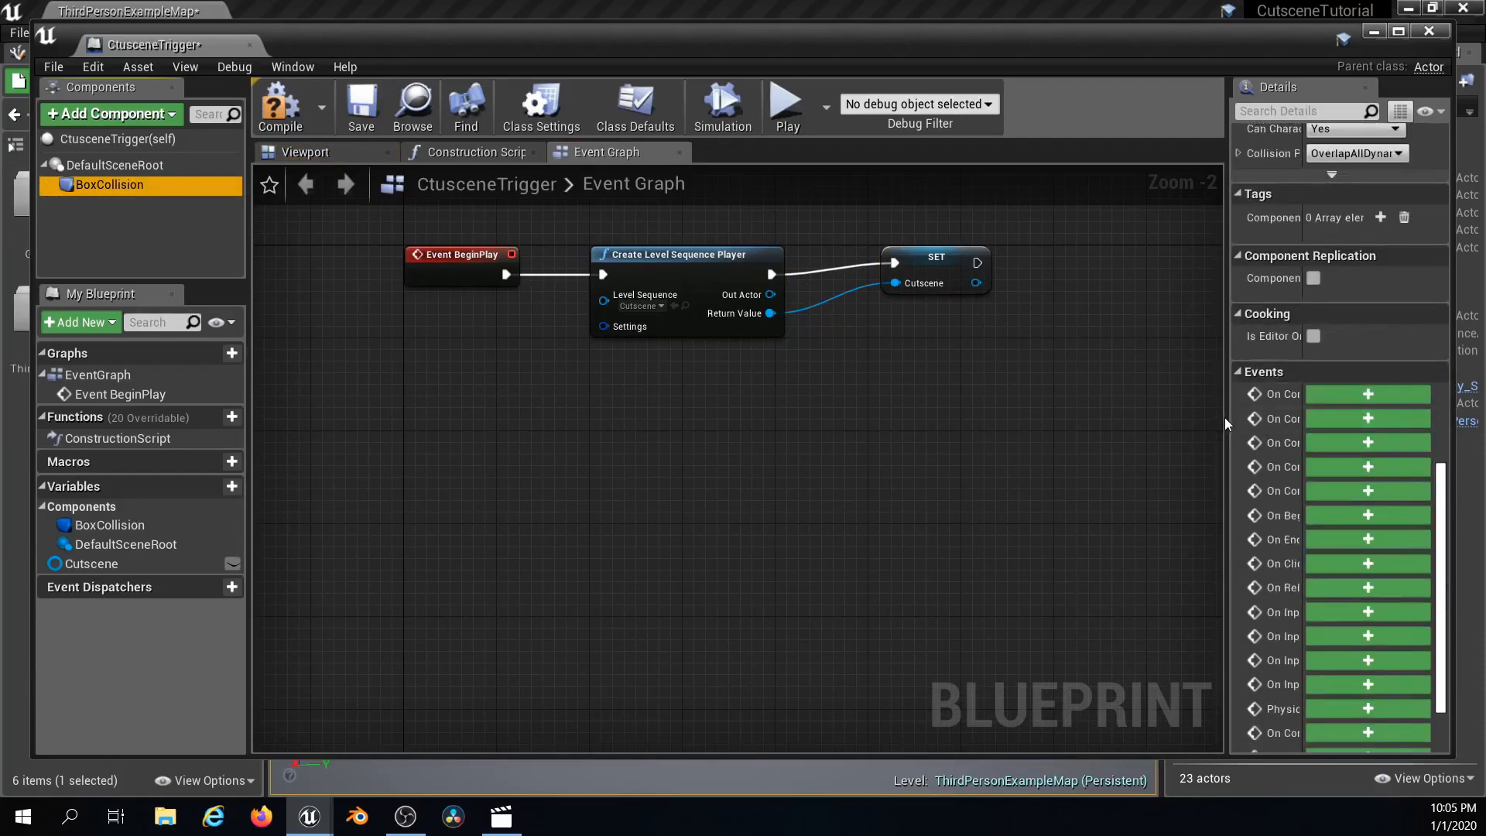
pyautogui.moveTo(1226, 421); pyautogui.dragTo(1127, 422)
pyautogui.moveTo(1239, 424); pyautogui.dragTo(1320, 430)
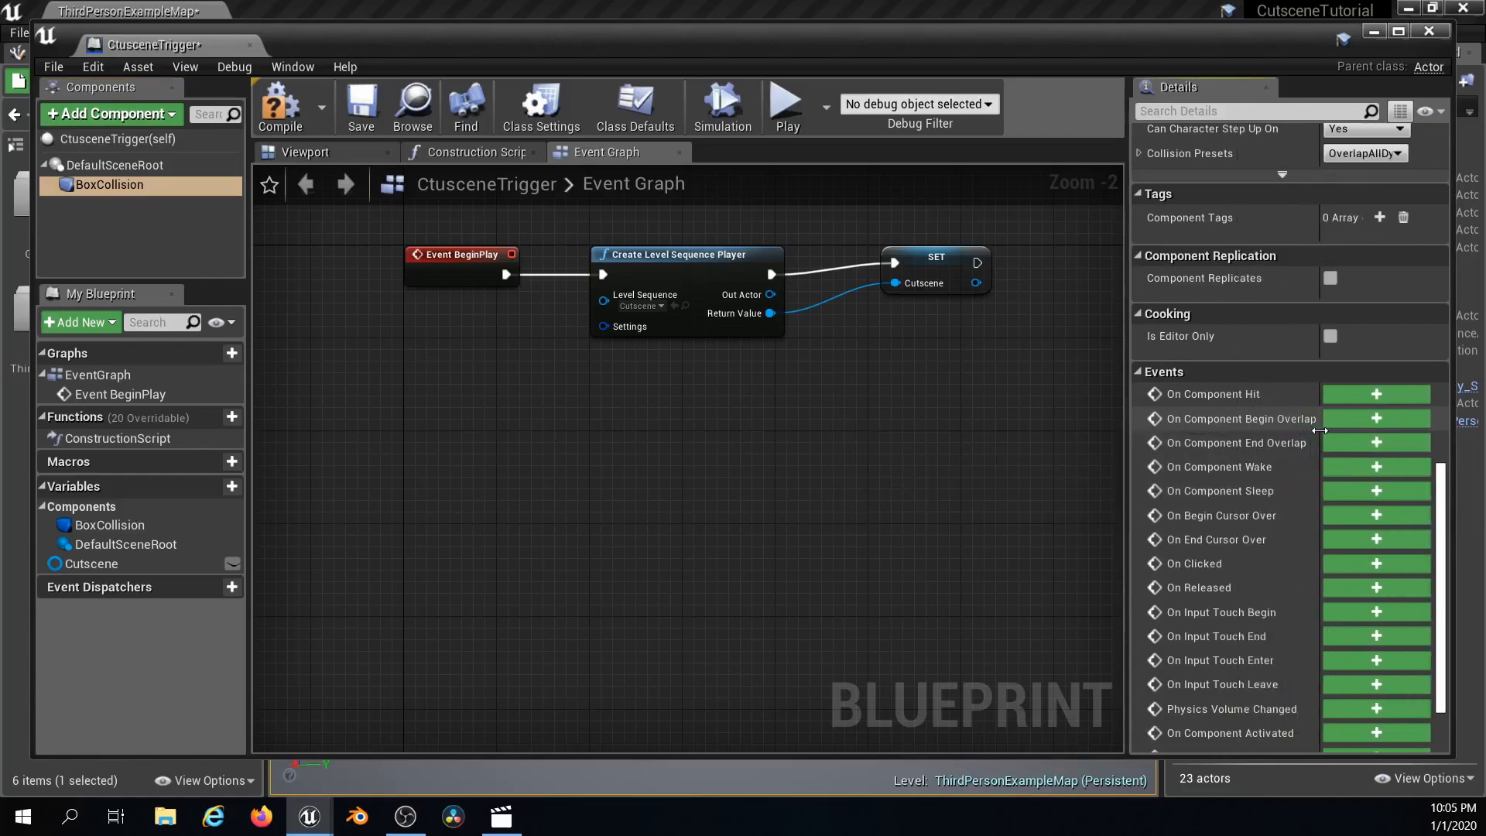
pyautogui.click(1377, 419)
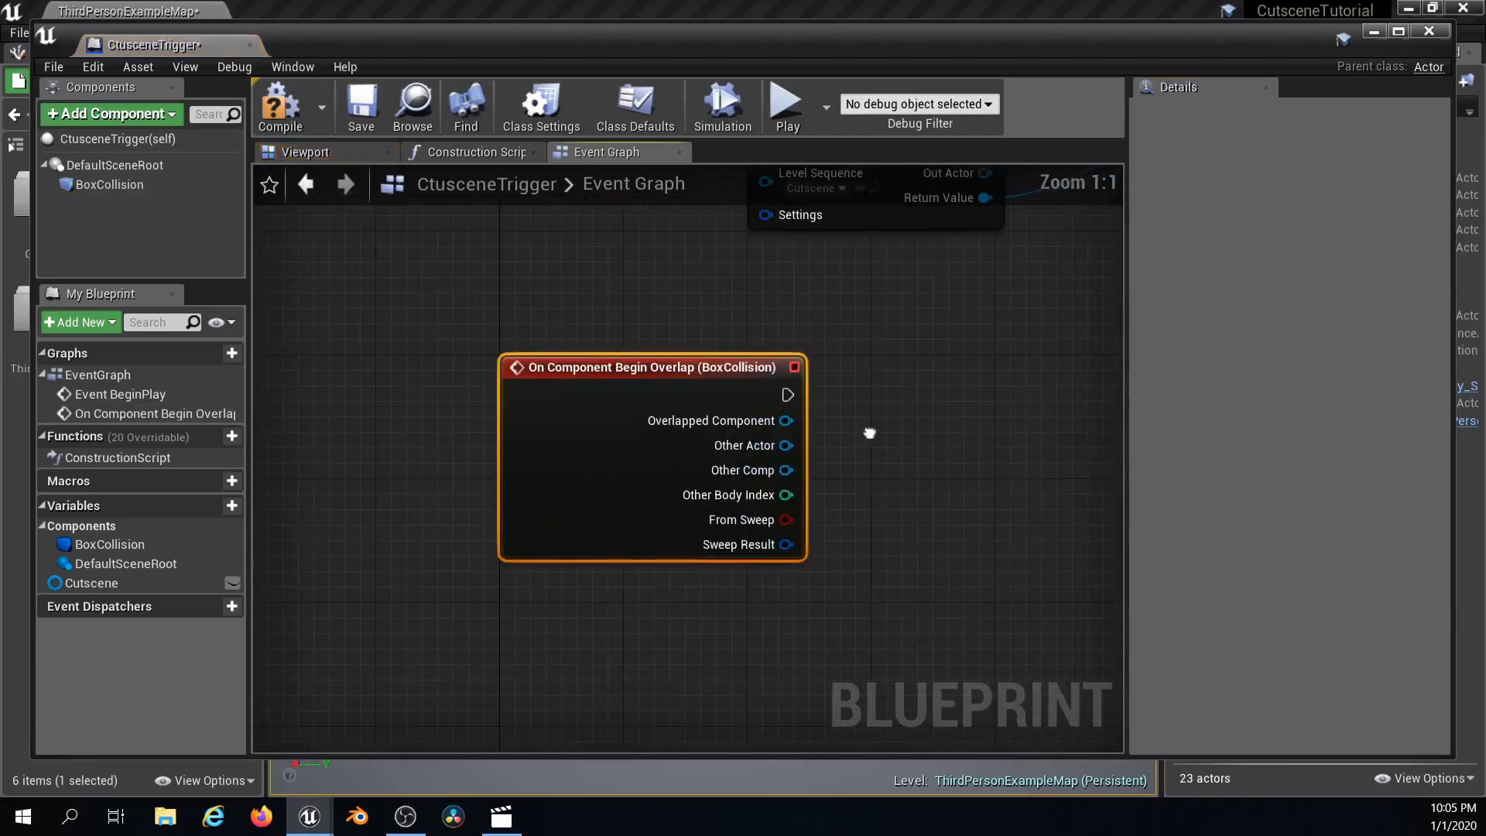
# - Add a Get Player Character node below the On Component Begin Overlap event
pyautogui.moveTo(870, 432); pyautogui.dragTo(738, 461, button='right')
pyautogui.scroll(-1, 738, 461)
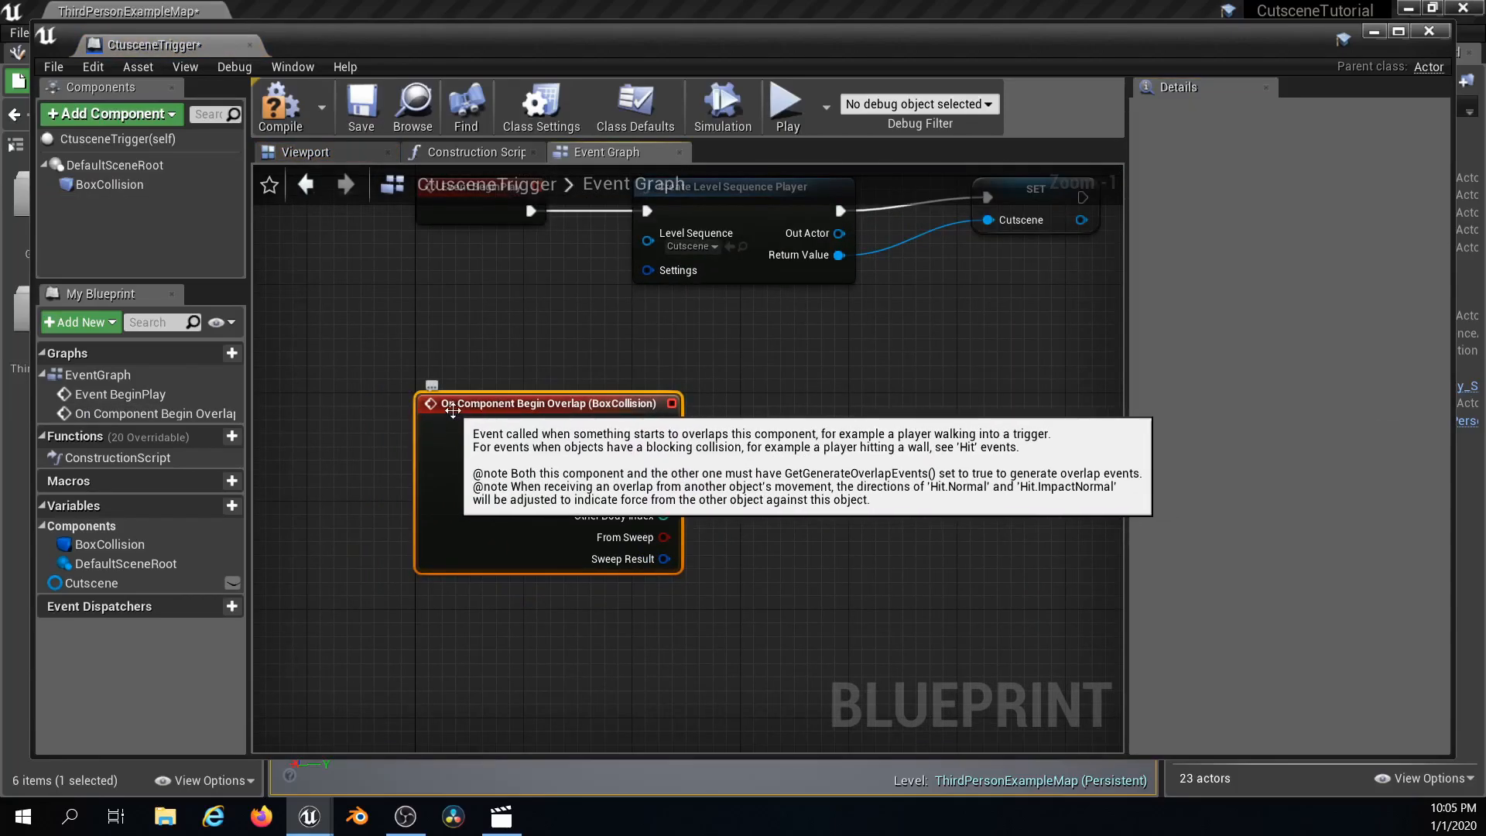
pyautogui.moveTo(714, 426); pyautogui.dragTo(647, 394, button='right')
pyautogui.scroll(-2, 676, 411)
pyautogui.scroll(2, 587, 441)
pyautogui.moveTo(587, 441); pyautogui.dragTo(593, 415, button='right')
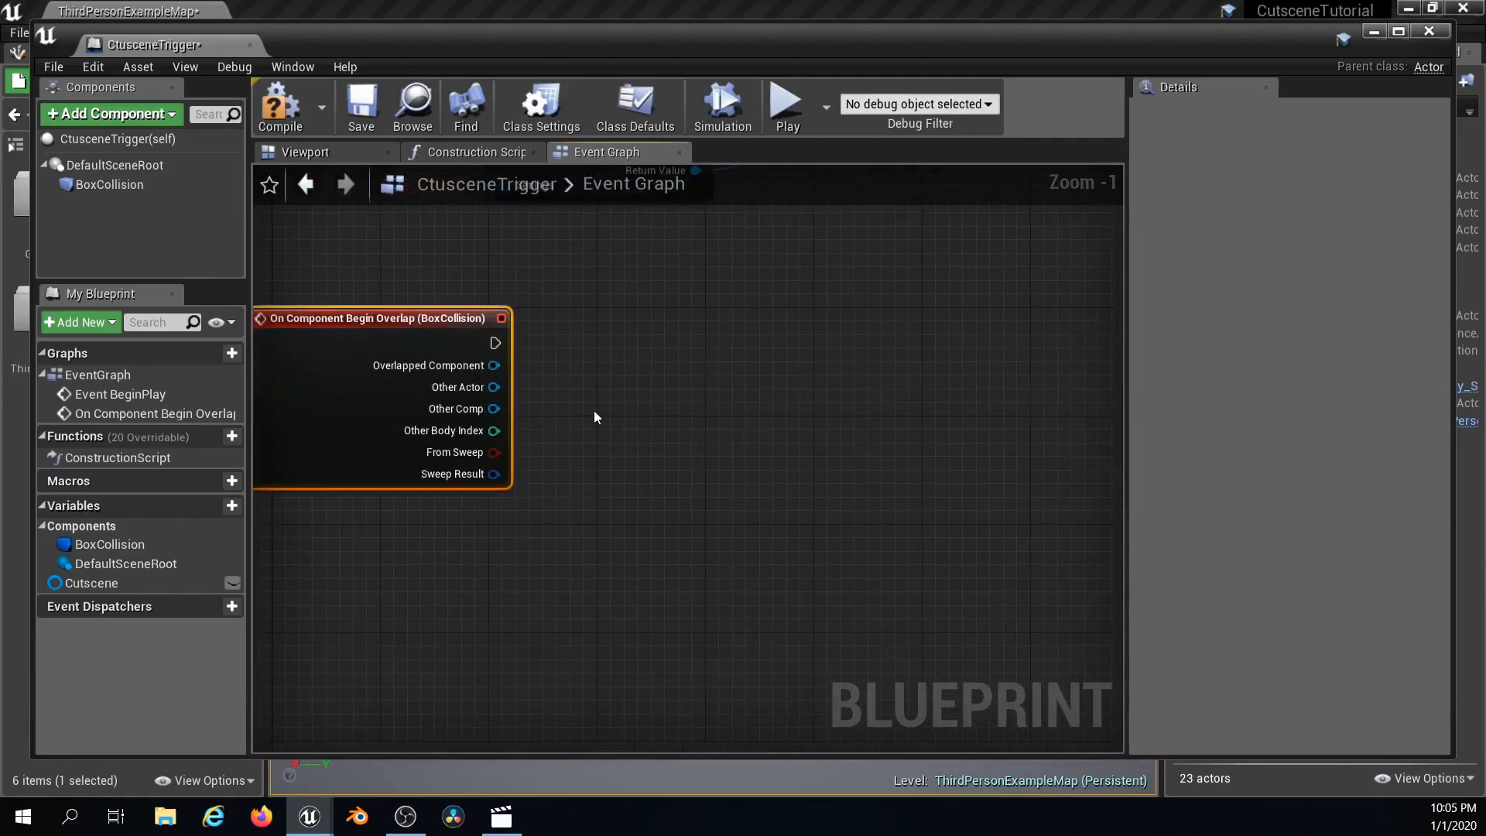
pyautogui.click(622, 428)
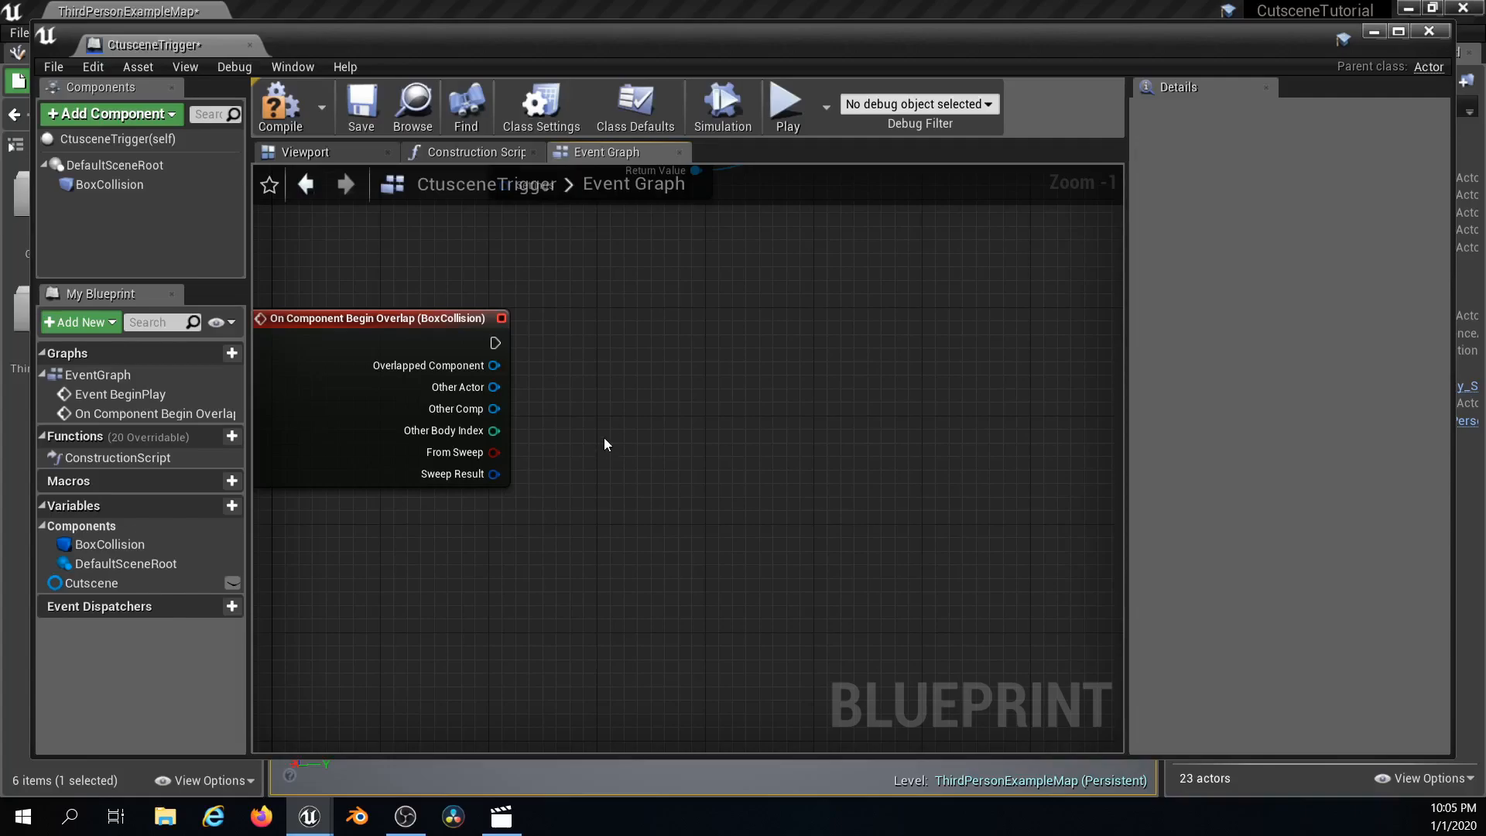
pyautogui.rightClick(432, 519)
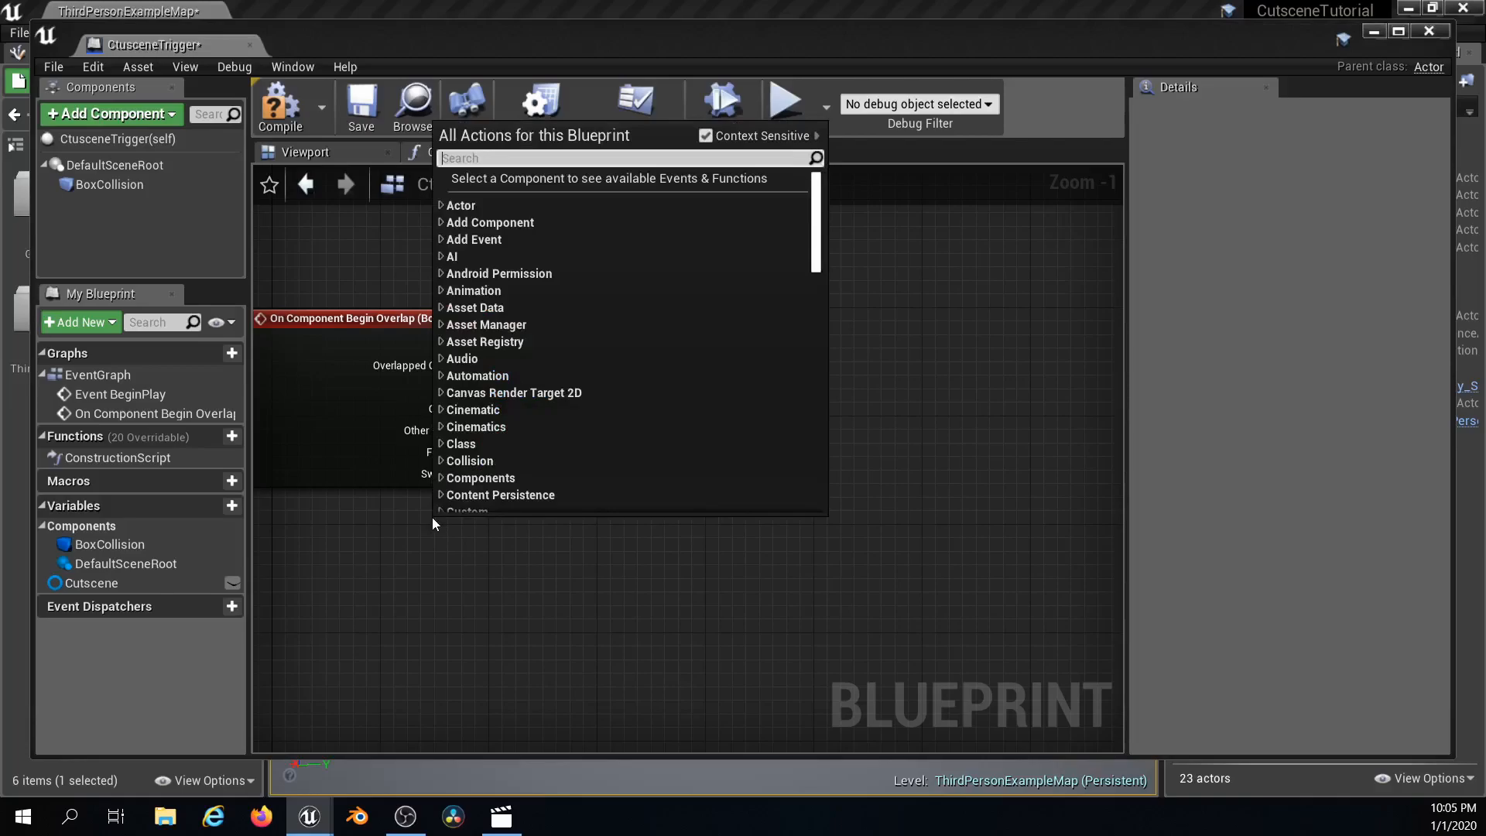
pyautogui.write('get player')
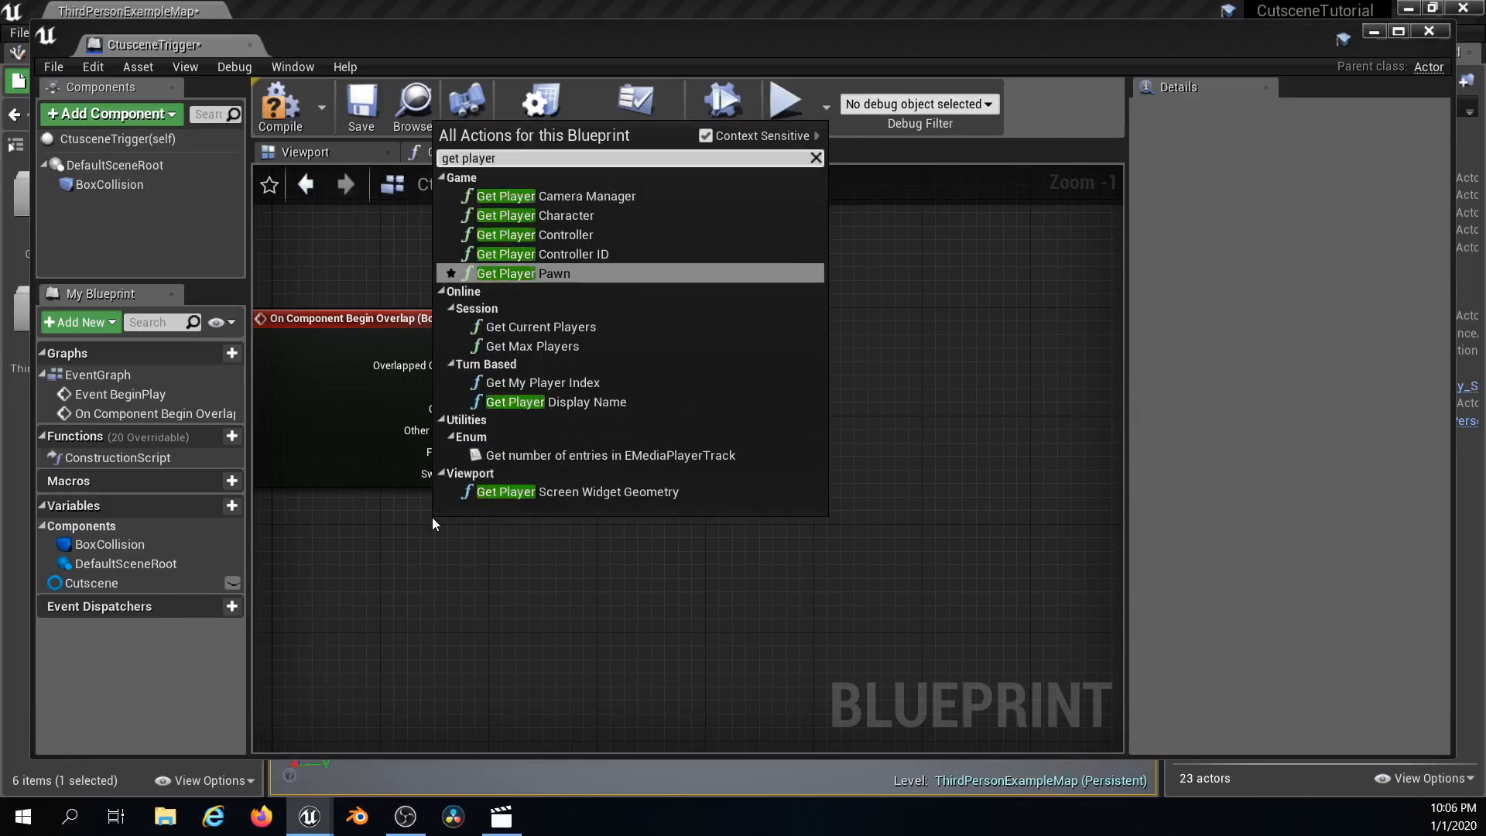
pyautogui.click(573, 216)
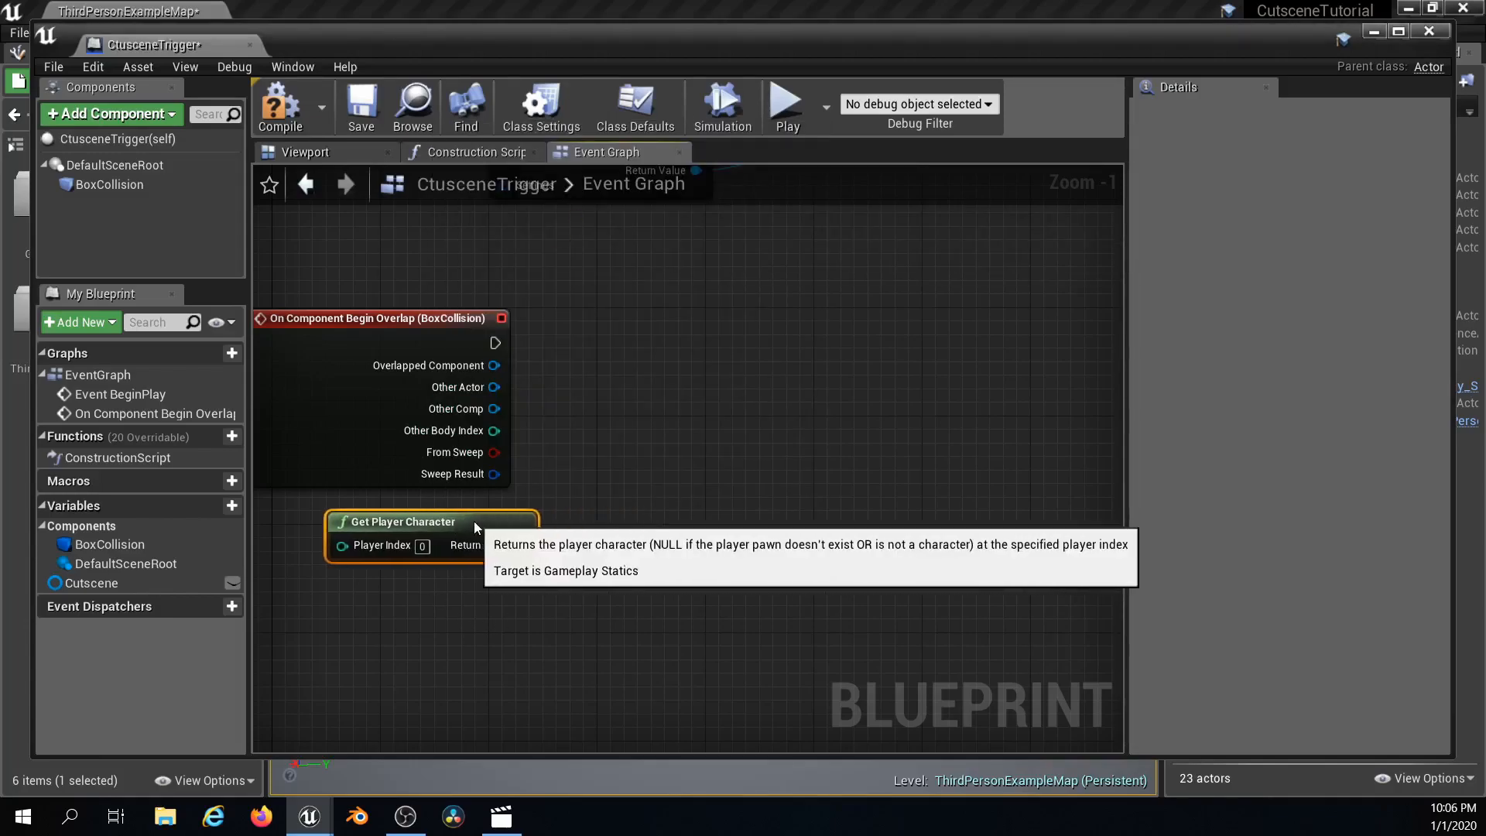
pyautogui.moveTo(473, 521); pyautogui.dragTo(446, 521)
# - Compare the overlap event's Other Actor with the player character using an Equal (Object) node
pyautogui.moveTo(494, 387); pyautogui.dragTo(583, 408)
pyautogui.write('==')
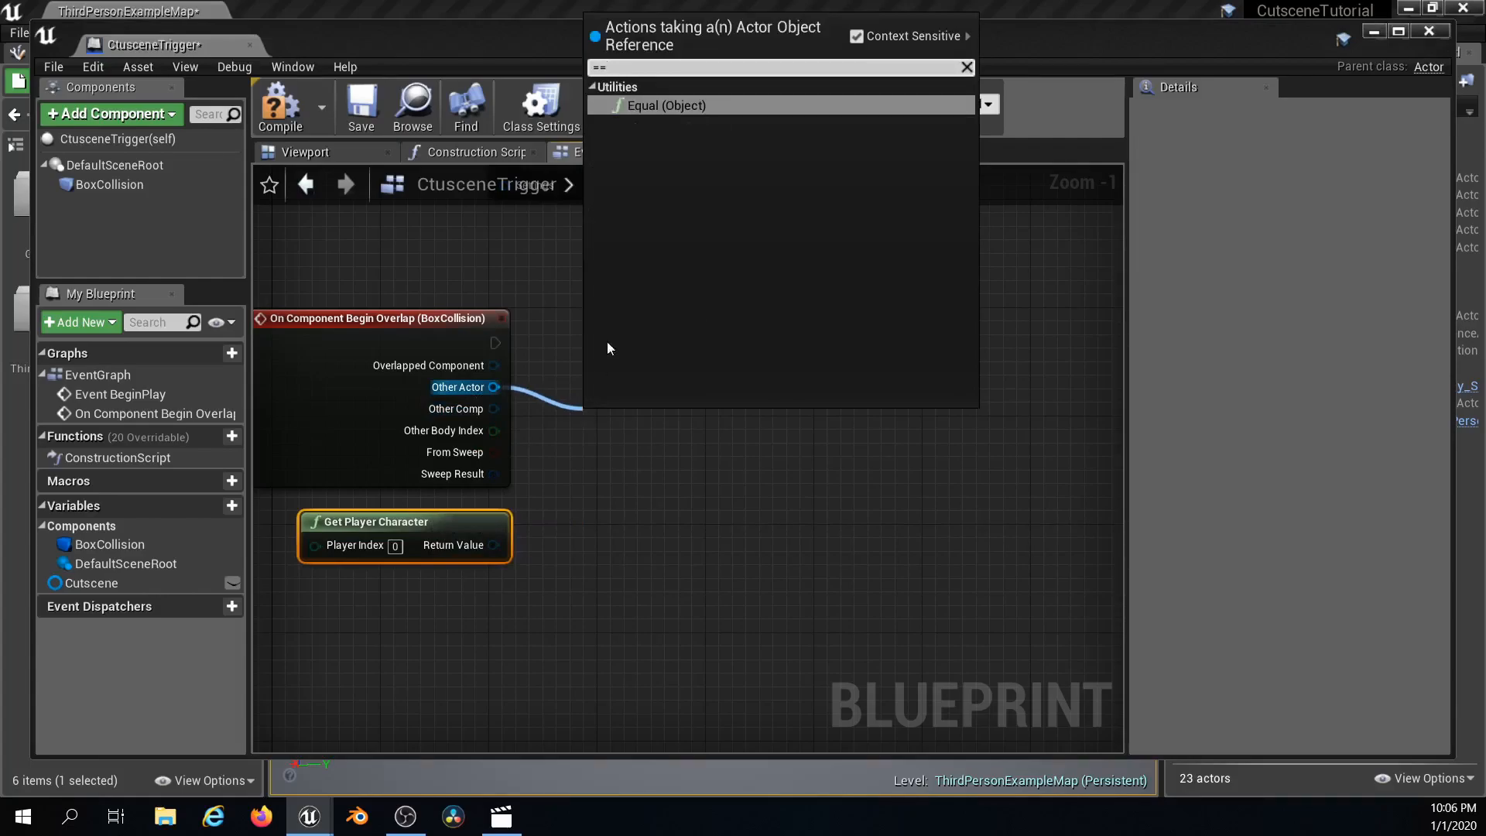
pyautogui.click(703, 106)
pyautogui.moveTo(493, 544); pyautogui.dragTo(605, 415)
# - Add a Branch after the overlap event and wire the Equal result into its Condition
pyautogui.moveTo(494, 342); pyautogui.dragTo(730, 341)
pyautogui.write('branch')
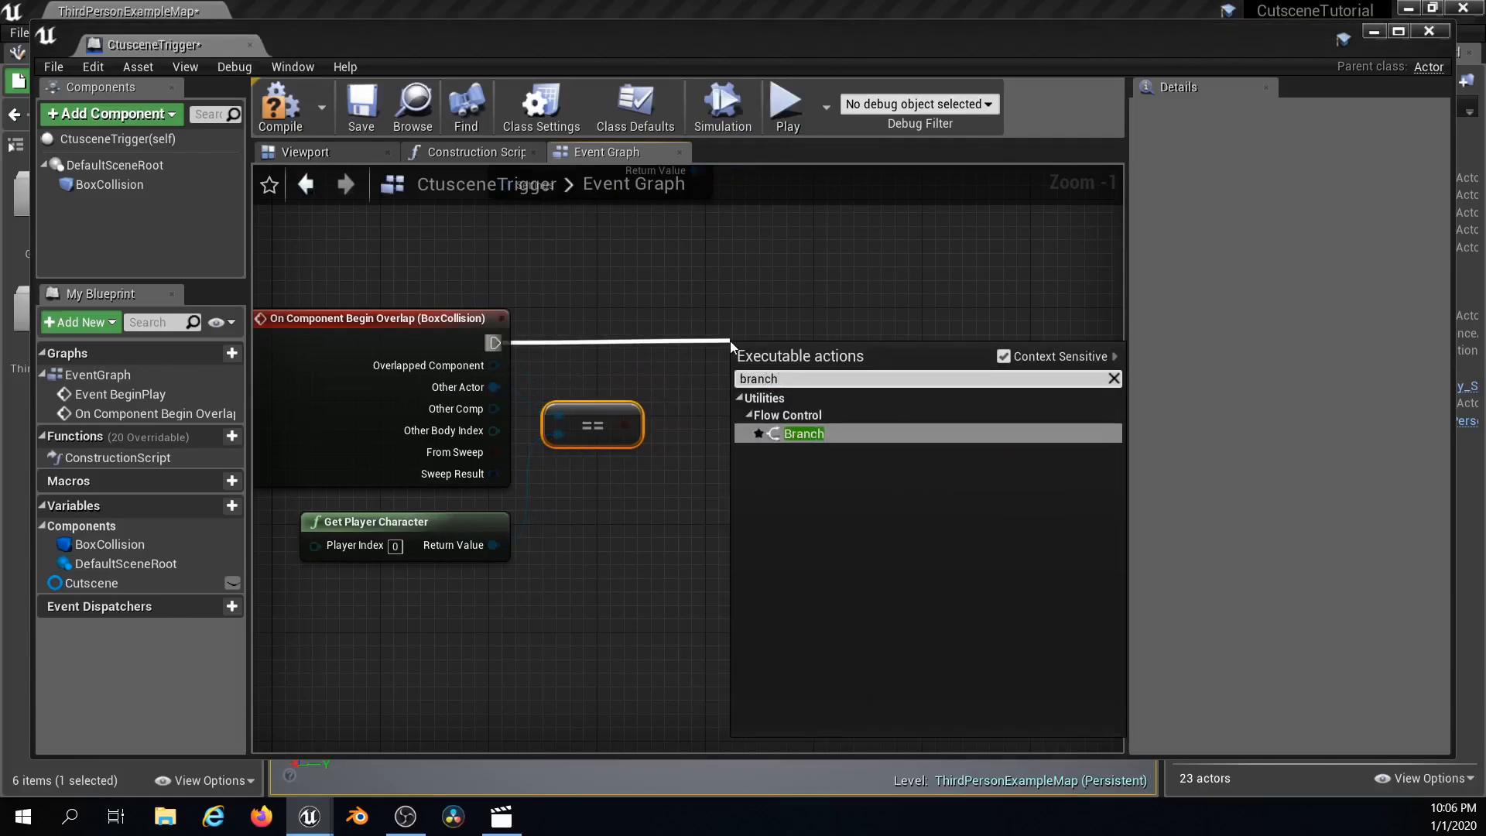
pyautogui.press('Return')
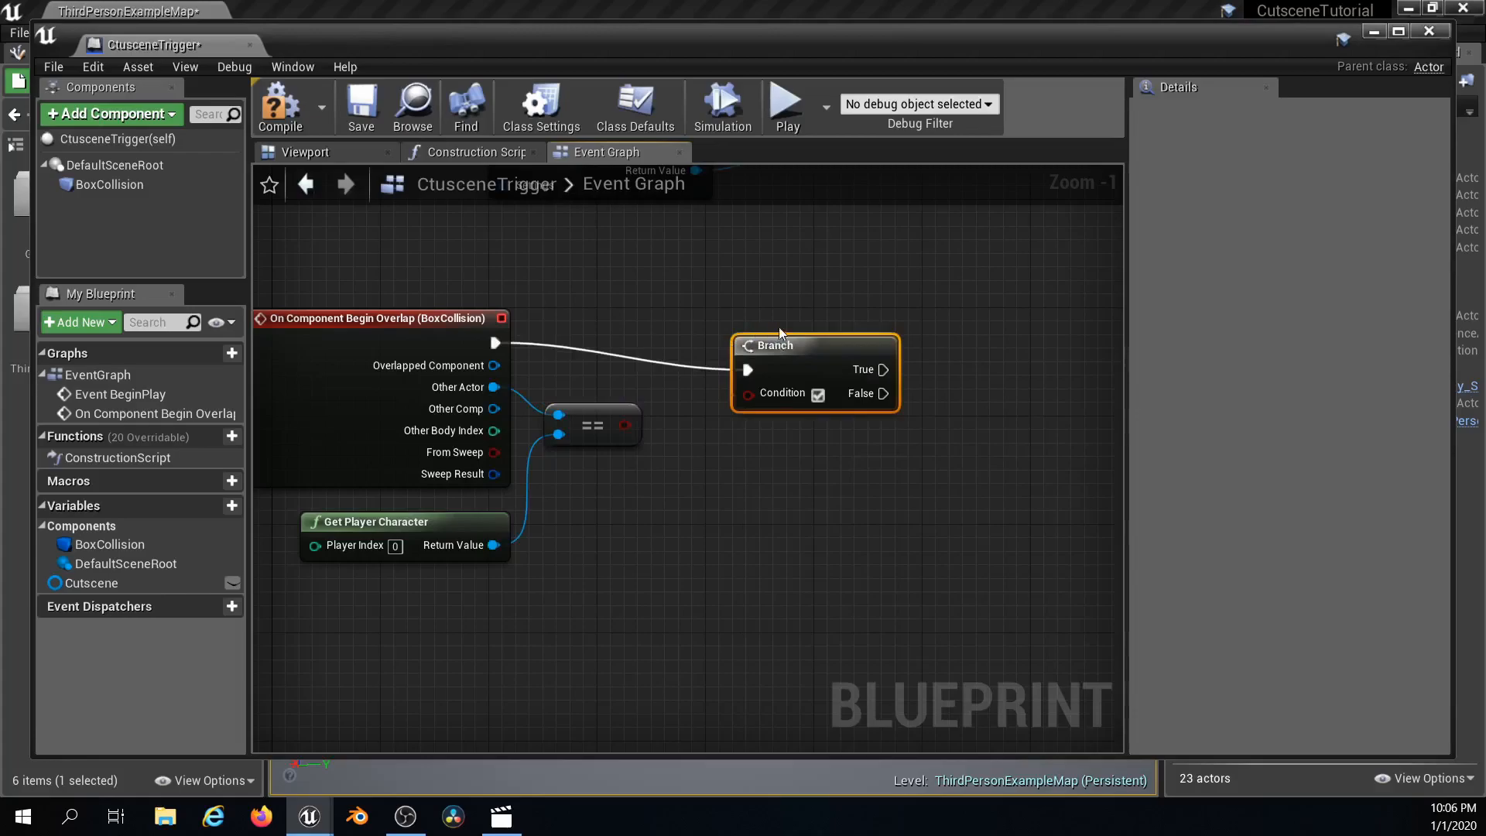
pyautogui.moveTo(779, 331); pyautogui.dragTo(780, 314)
pyautogui.moveTo(750, 401); pyautogui.dragTo(662, 425, button='right')
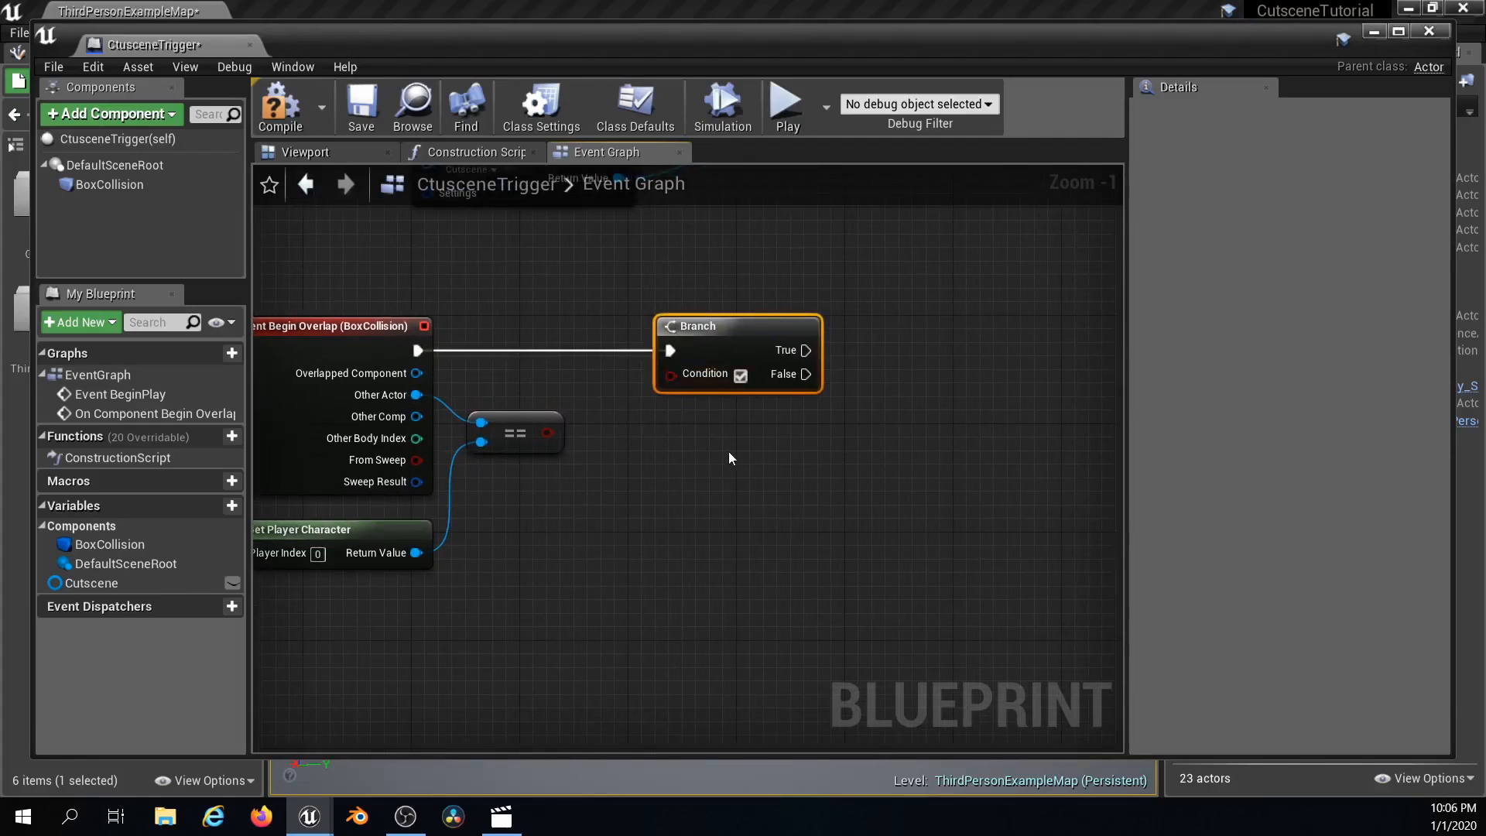
pyautogui.moveTo(547, 433); pyautogui.dragTo(670, 375)
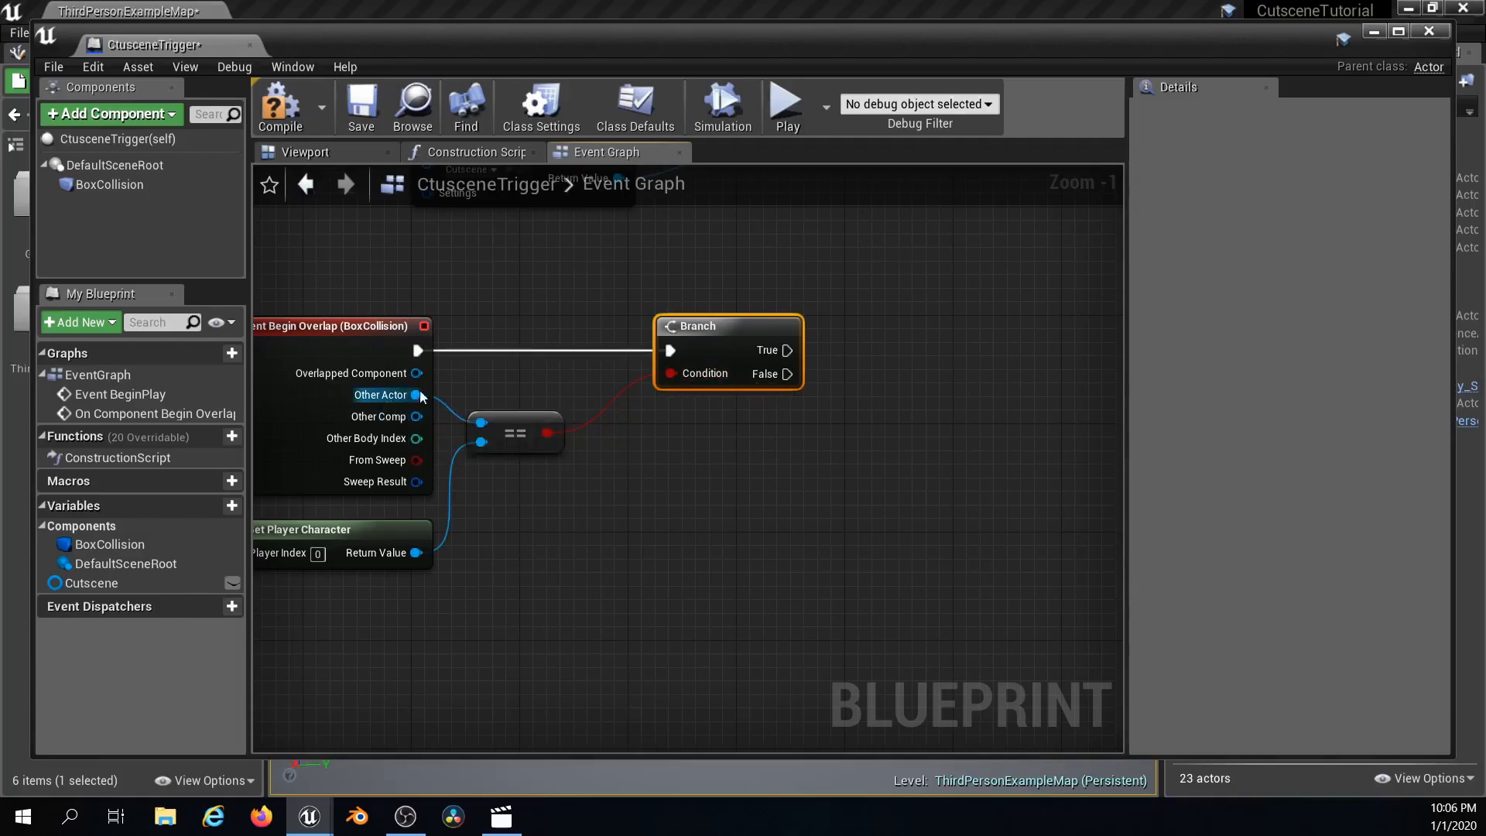
# - Add a Disable Input node on the Branch's True output and connect Get Player Character to its Target
pyautogui.moveTo(690, 454); pyautogui.dragTo(510, 475, button='right')
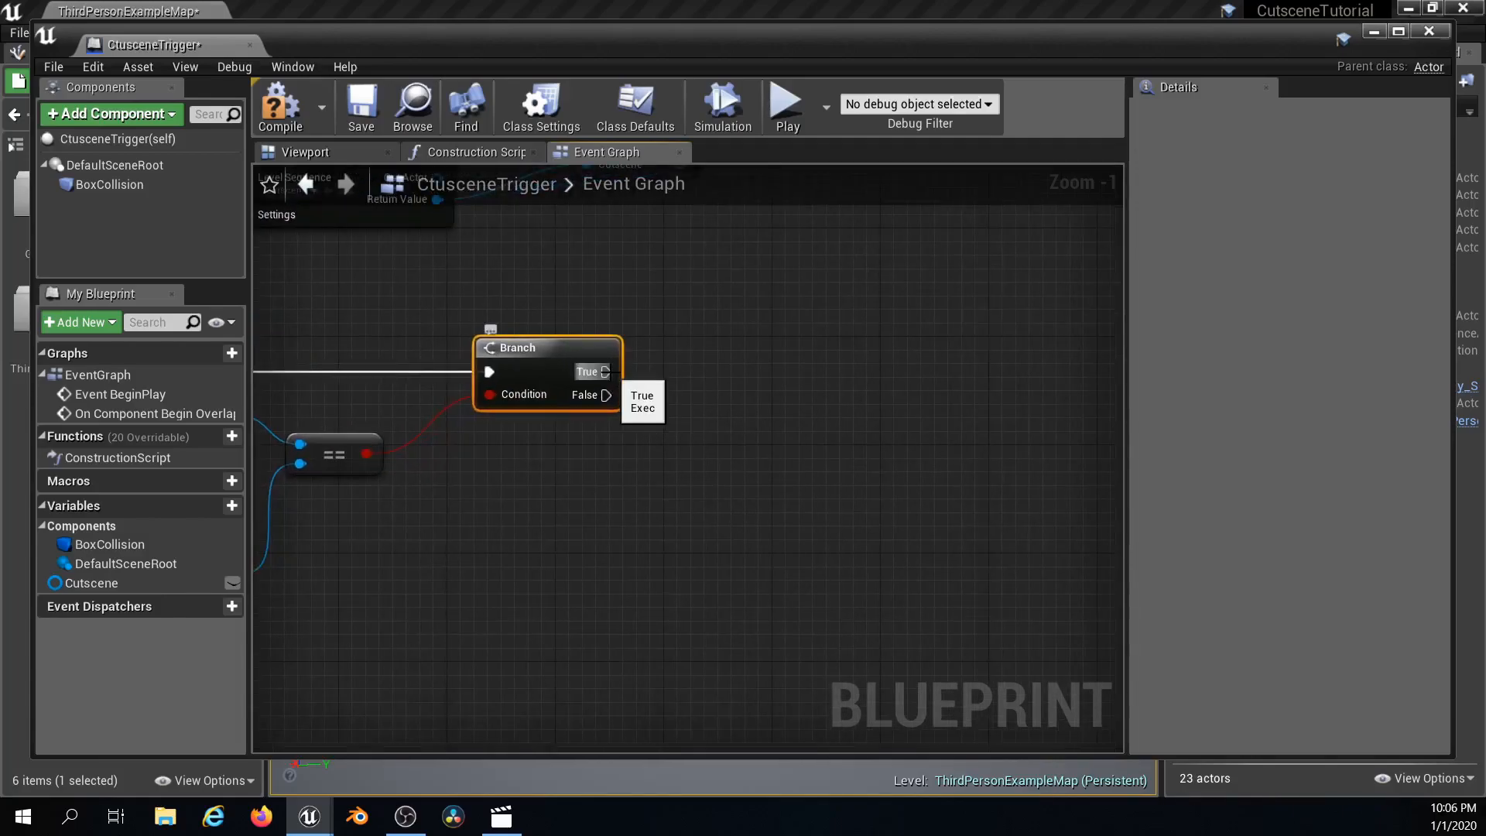
pyautogui.scroll(-2, 619, 426)
pyautogui.moveTo(603, 430); pyautogui.dragTo(519, 438, button='right')
pyautogui.moveTo(520, 389); pyautogui.dragTo(607, 390)
pyautogui.write('disable')
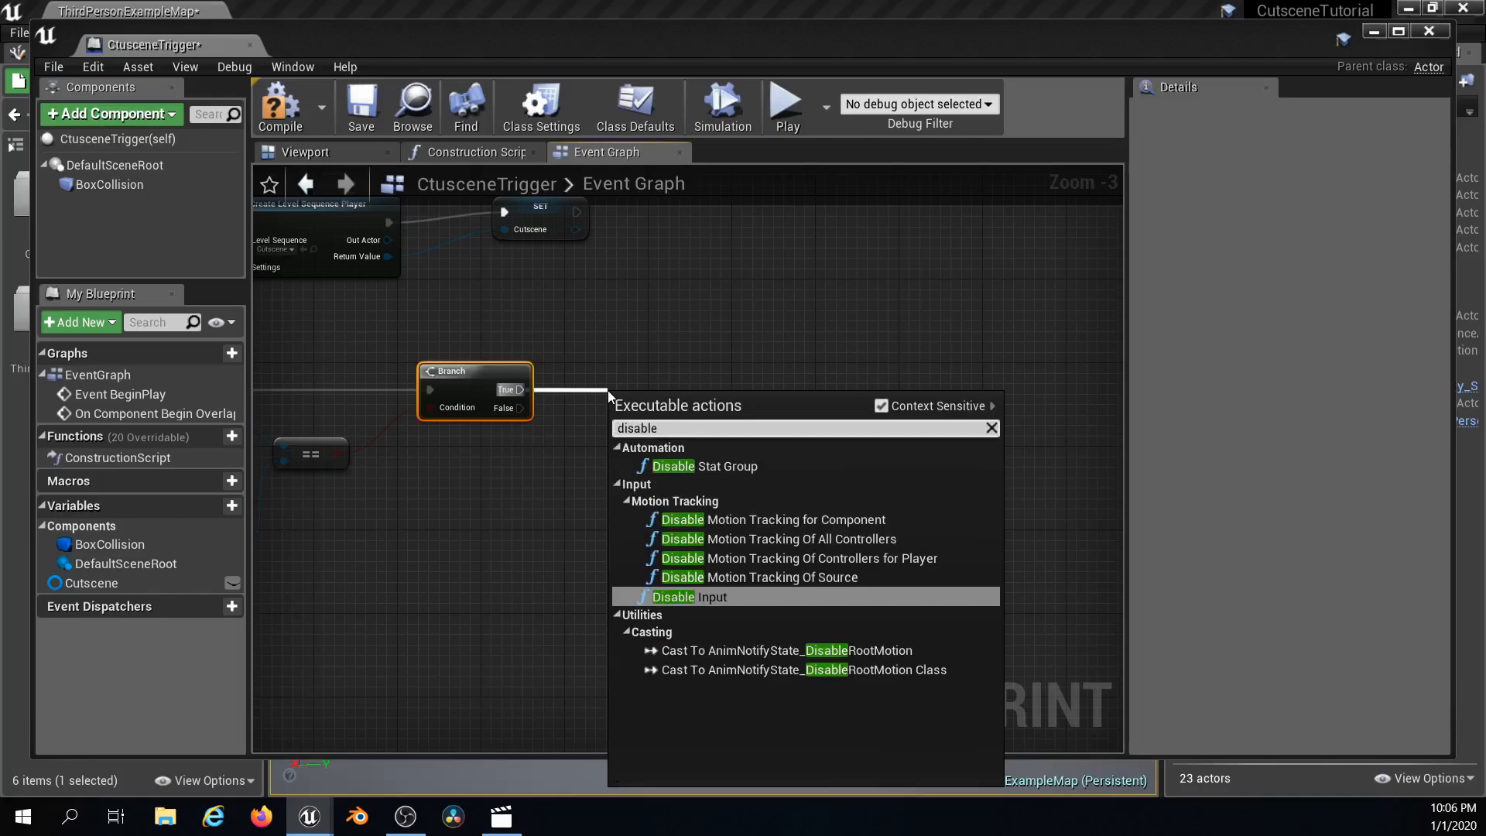
pyautogui.press('Return')
pyautogui.moveTo(558, 529); pyautogui.dragTo(736, 450, button='right')
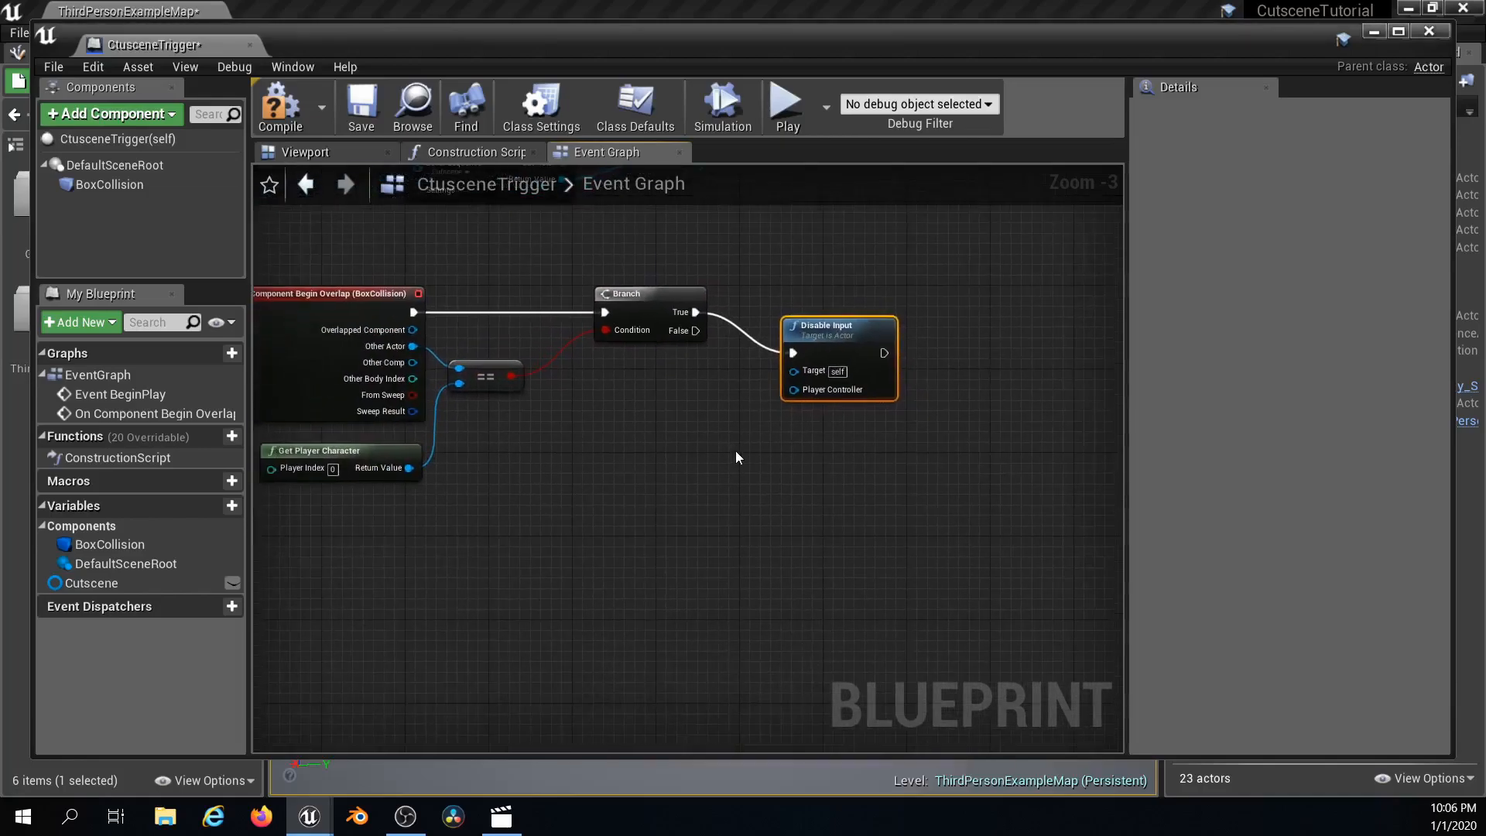
pyautogui.moveTo(408, 468); pyautogui.dragTo(791, 375)
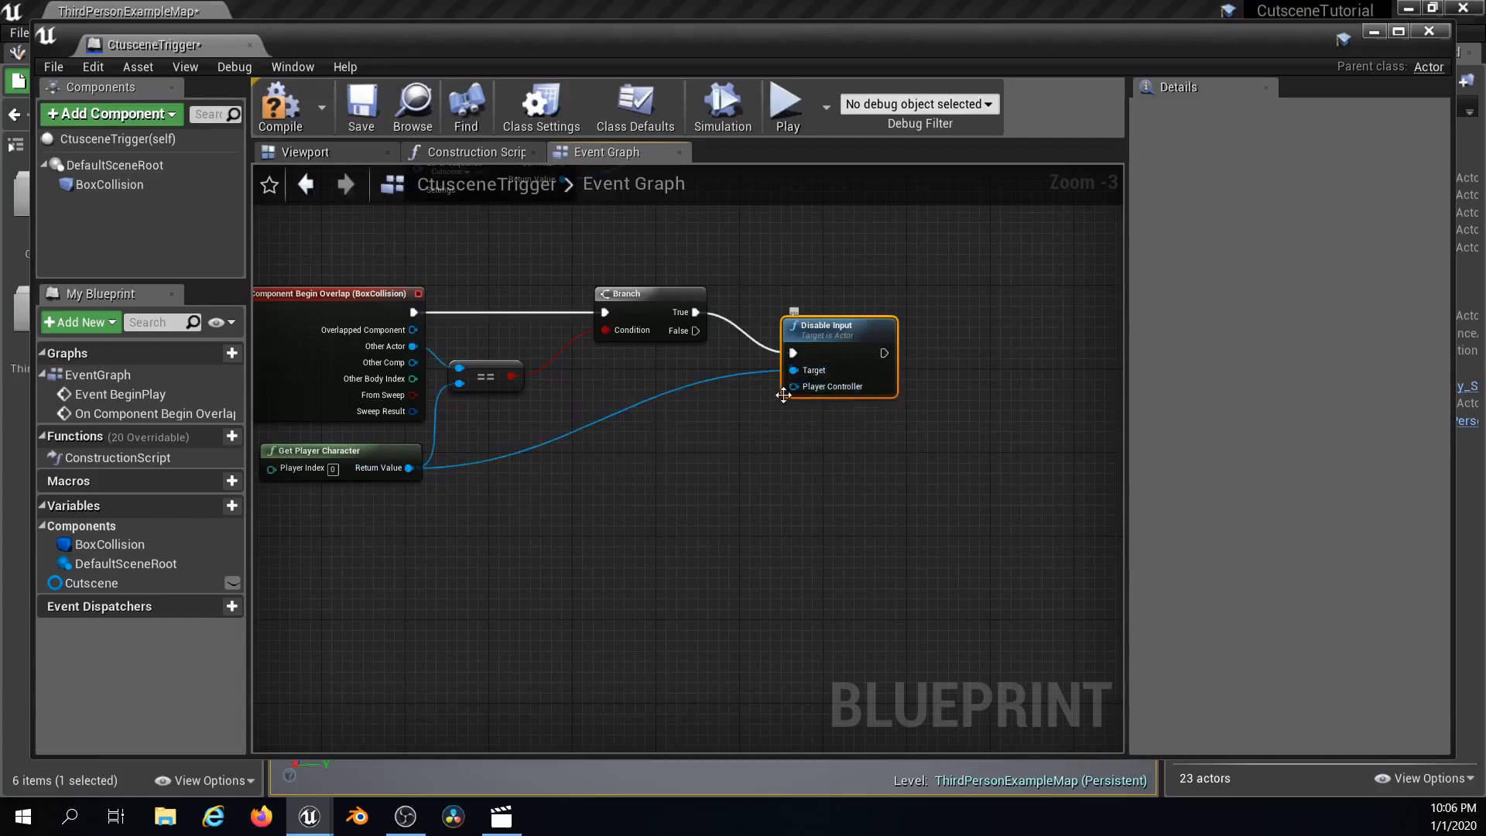
# - Add a Get Player Controller node, connect it to Disable Input's Player Controller, and align the nodes neatly
pyautogui.rightClick(613, 493)
pyautogui.write('get player c')
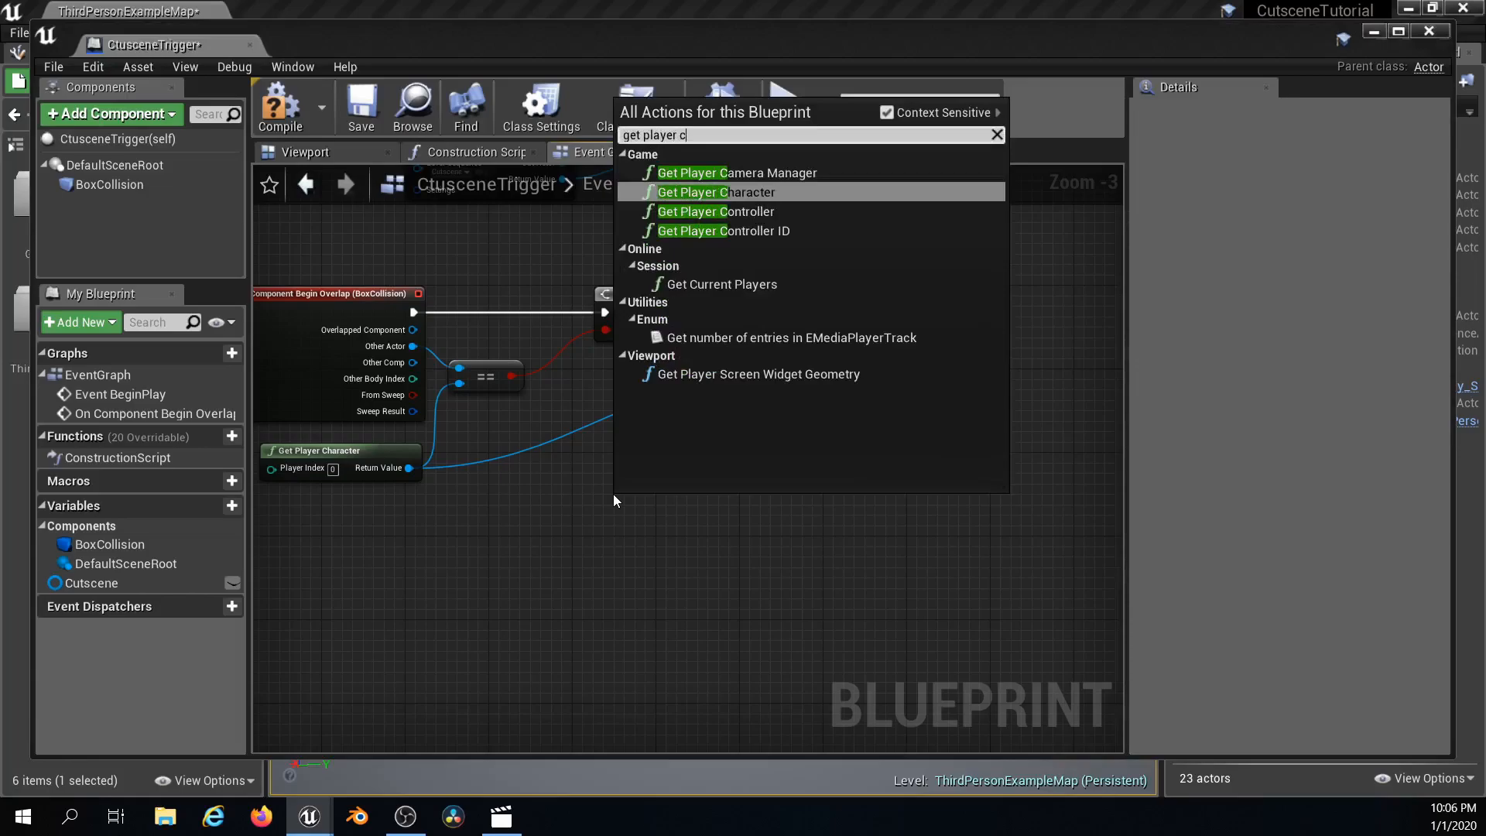
pyautogui.press('Down')
pyautogui.press('Return')
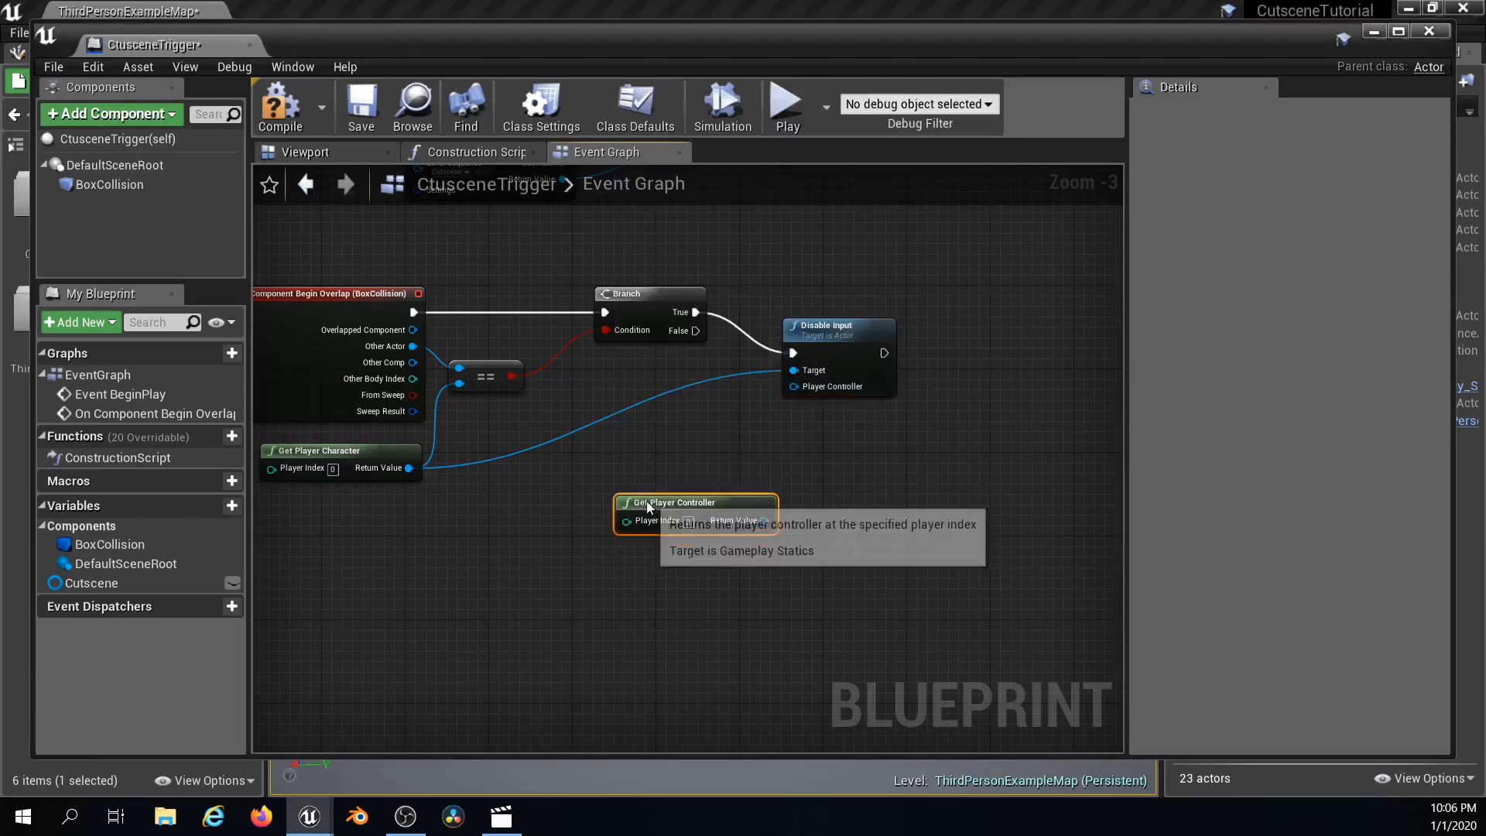
pyautogui.moveTo(646, 500); pyautogui.dragTo(552, 470)
pyautogui.moveTo(670, 489); pyautogui.dragTo(799, 391)
pyautogui.moveTo(619, 473); pyautogui.dragTo(369, 505)
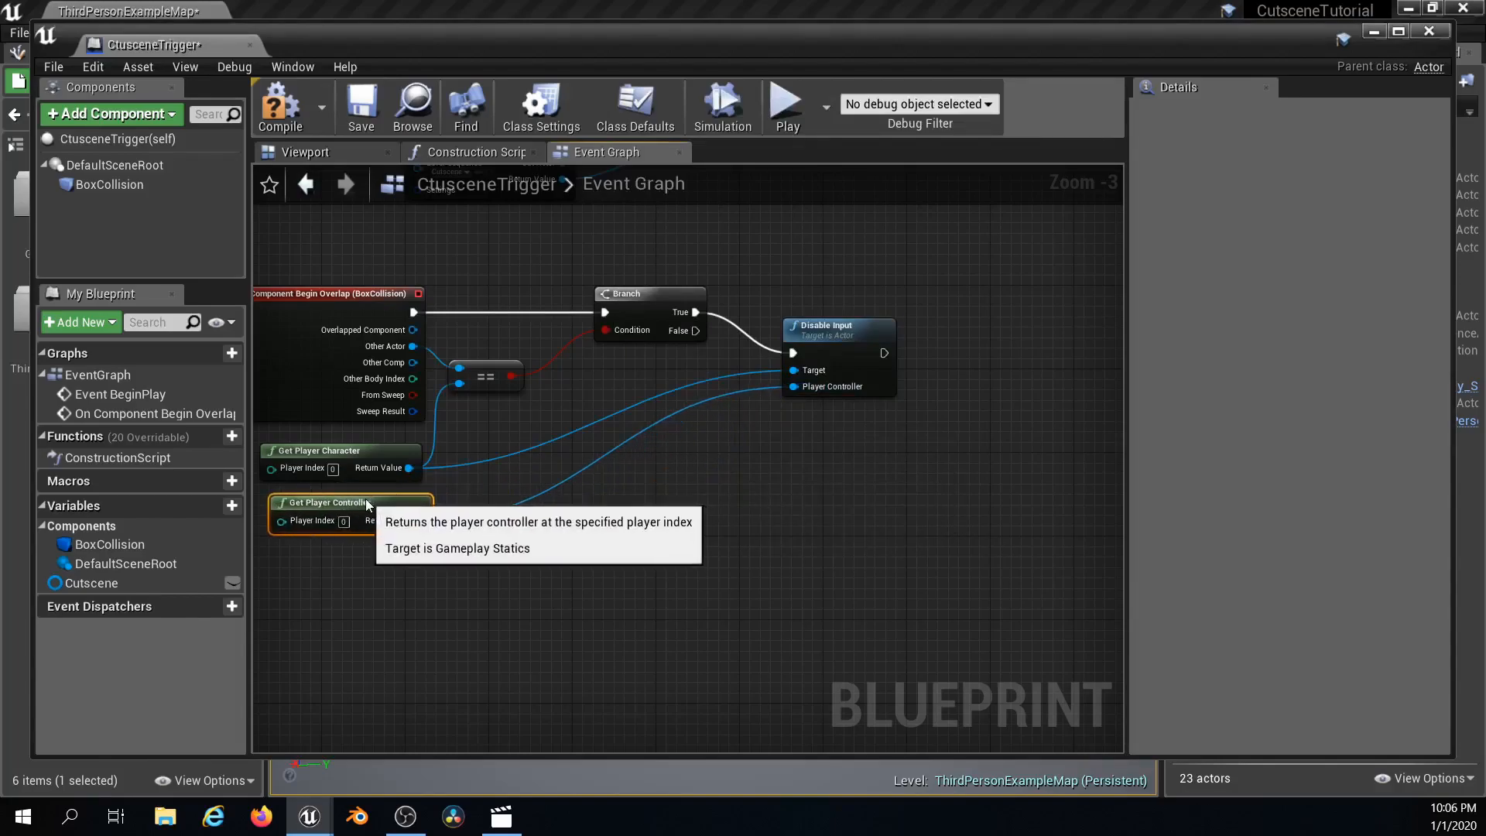
pyautogui.moveTo(885, 421); pyautogui.dragTo(773, 434, button='right')
pyautogui.moveTo(736, 365); pyautogui.dragTo(742, 322)
# - Place a getter for the Cutscene variable below Disable Input and add a Play node targeting it
pyautogui.moveTo(755, 383); pyautogui.dragTo(532, 431, button='right')
pyautogui.moveTo(555, 385); pyautogui.dragTo(648, 383)
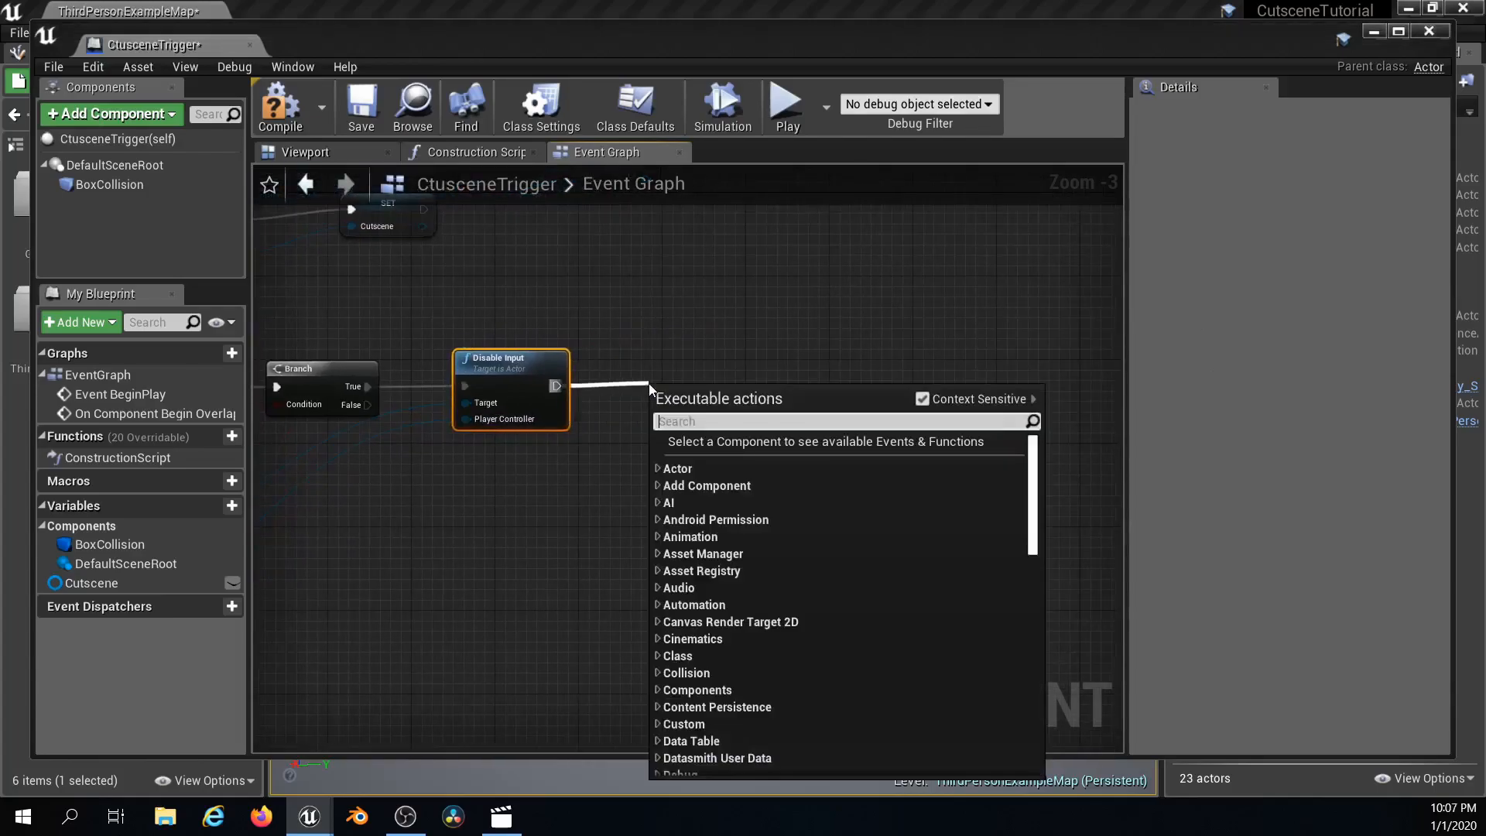
pyautogui.press('Escape')
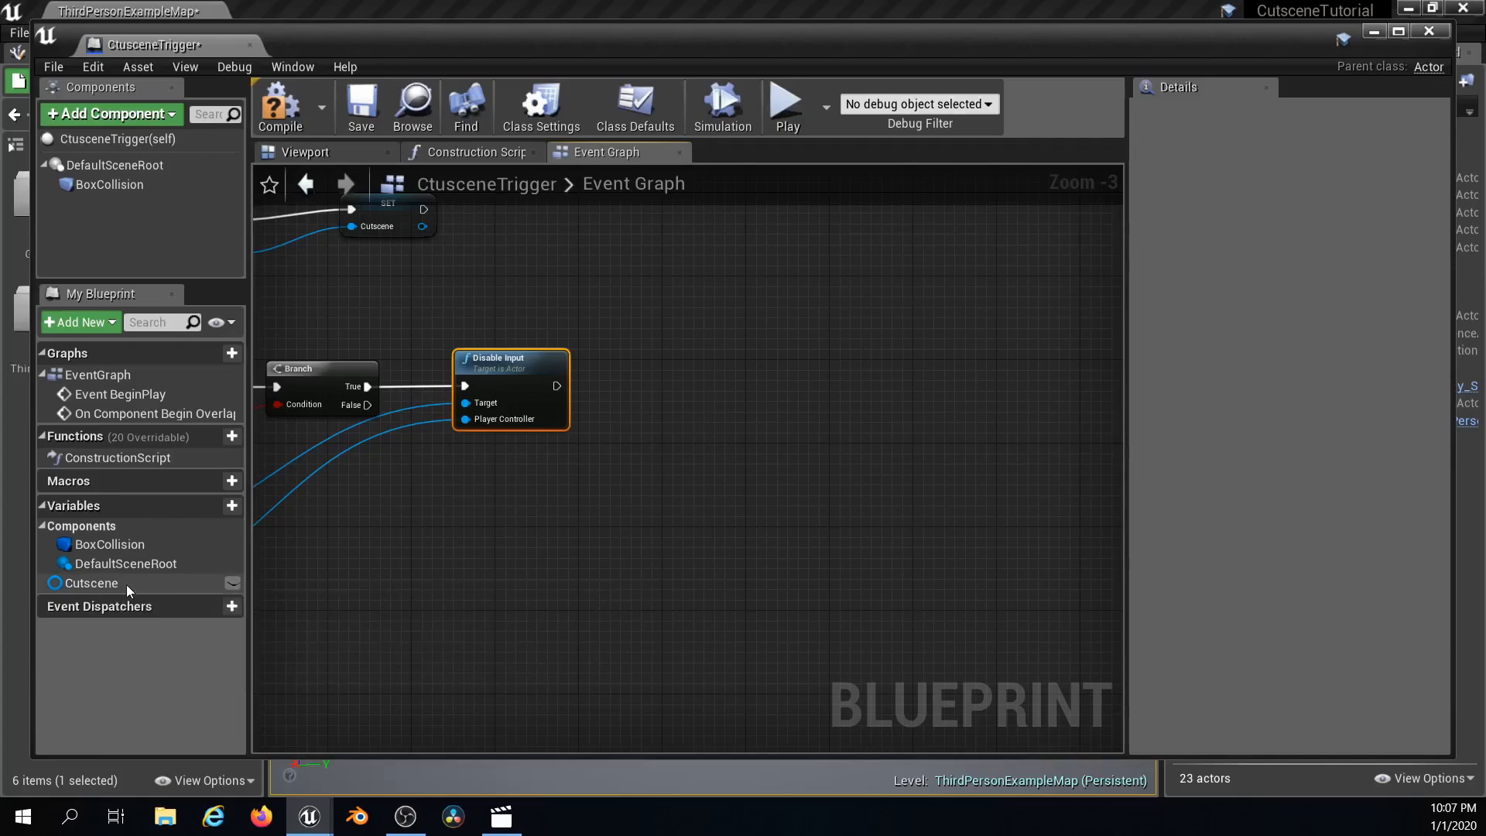
pyautogui.moveTo(123, 584); pyautogui.dragTo(452, 499)
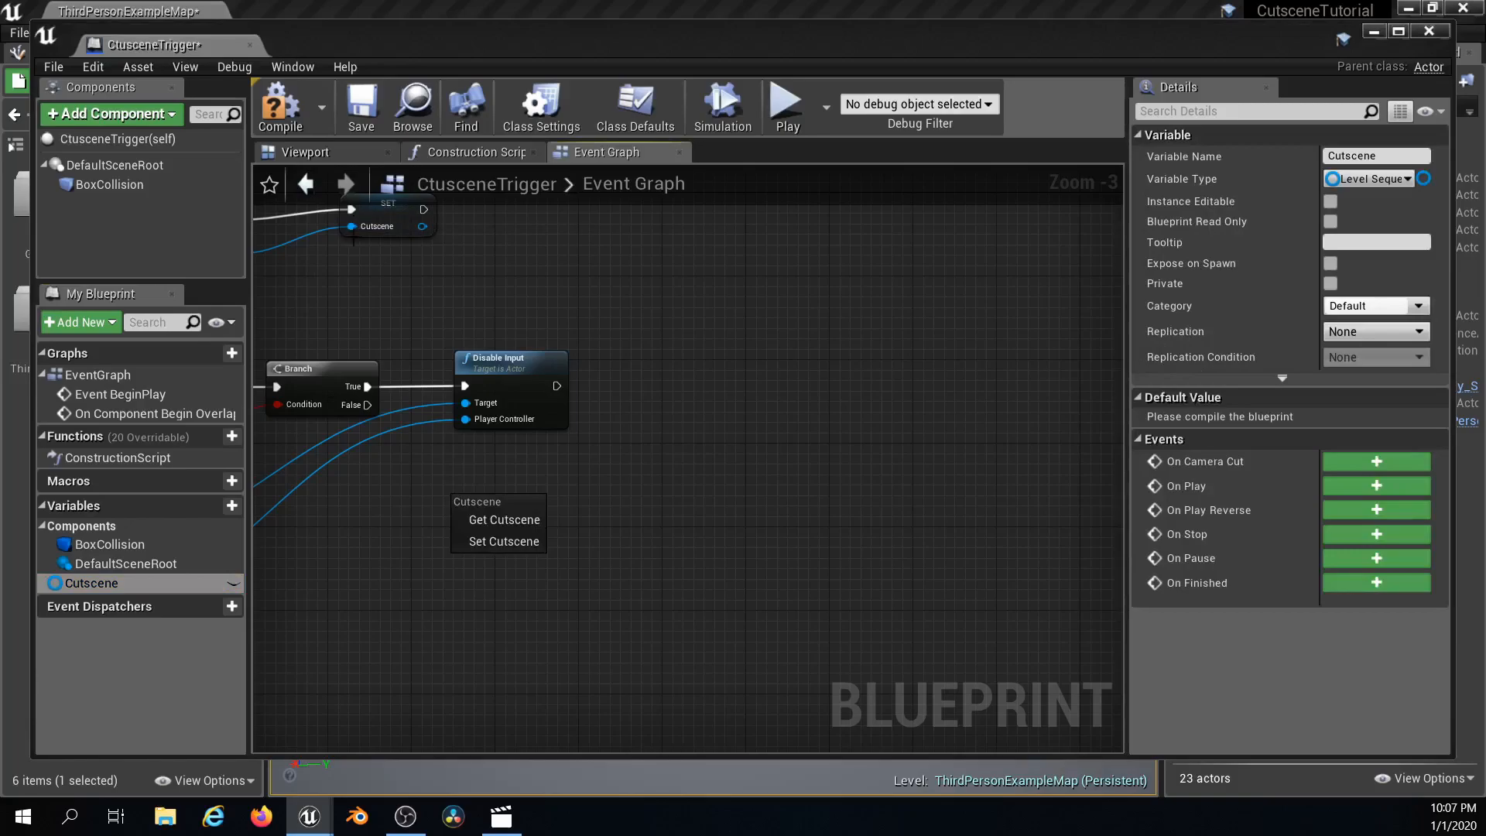
pyautogui.click(506, 520)
pyautogui.moveTo(462, 507); pyautogui.dragTo(648, 397)
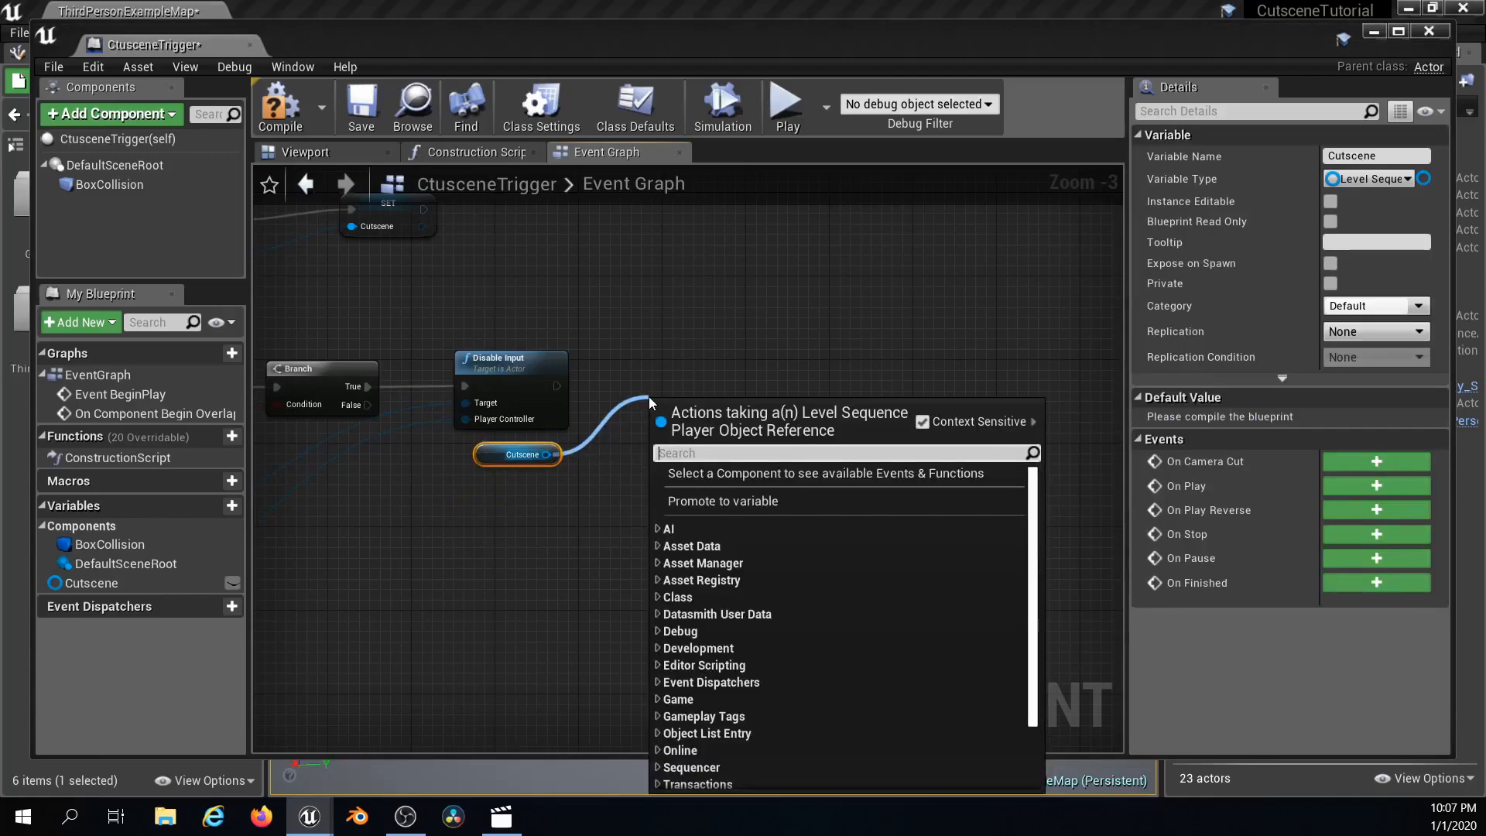
pyautogui.write('play')
pyautogui.press('Return')
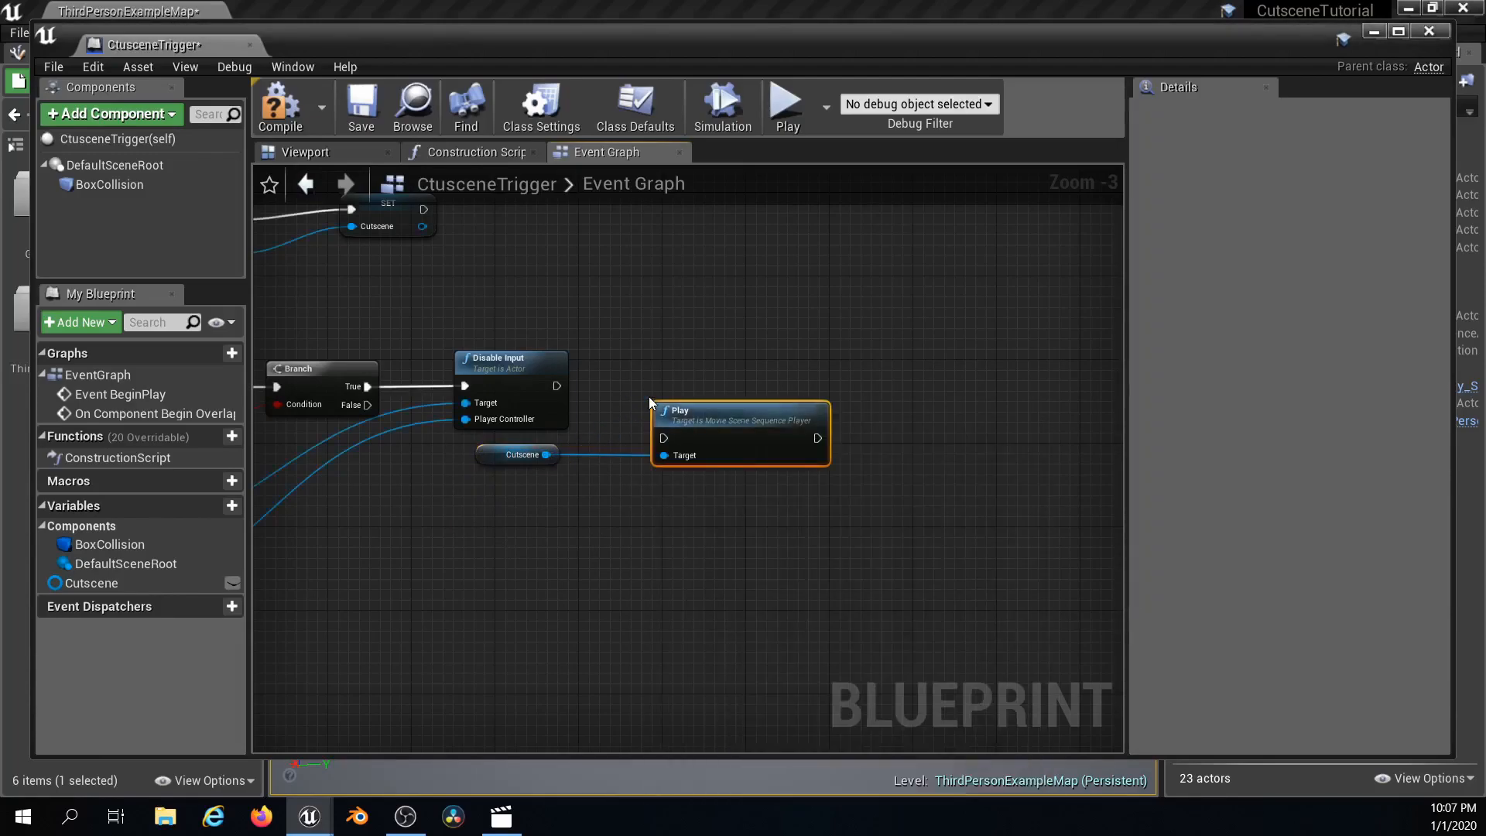
# - Connect Disable Input's execution output to the Play node and align Play level with it
pyautogui.moveTo(554, 384); pyautogui.dragTo(646, 396)
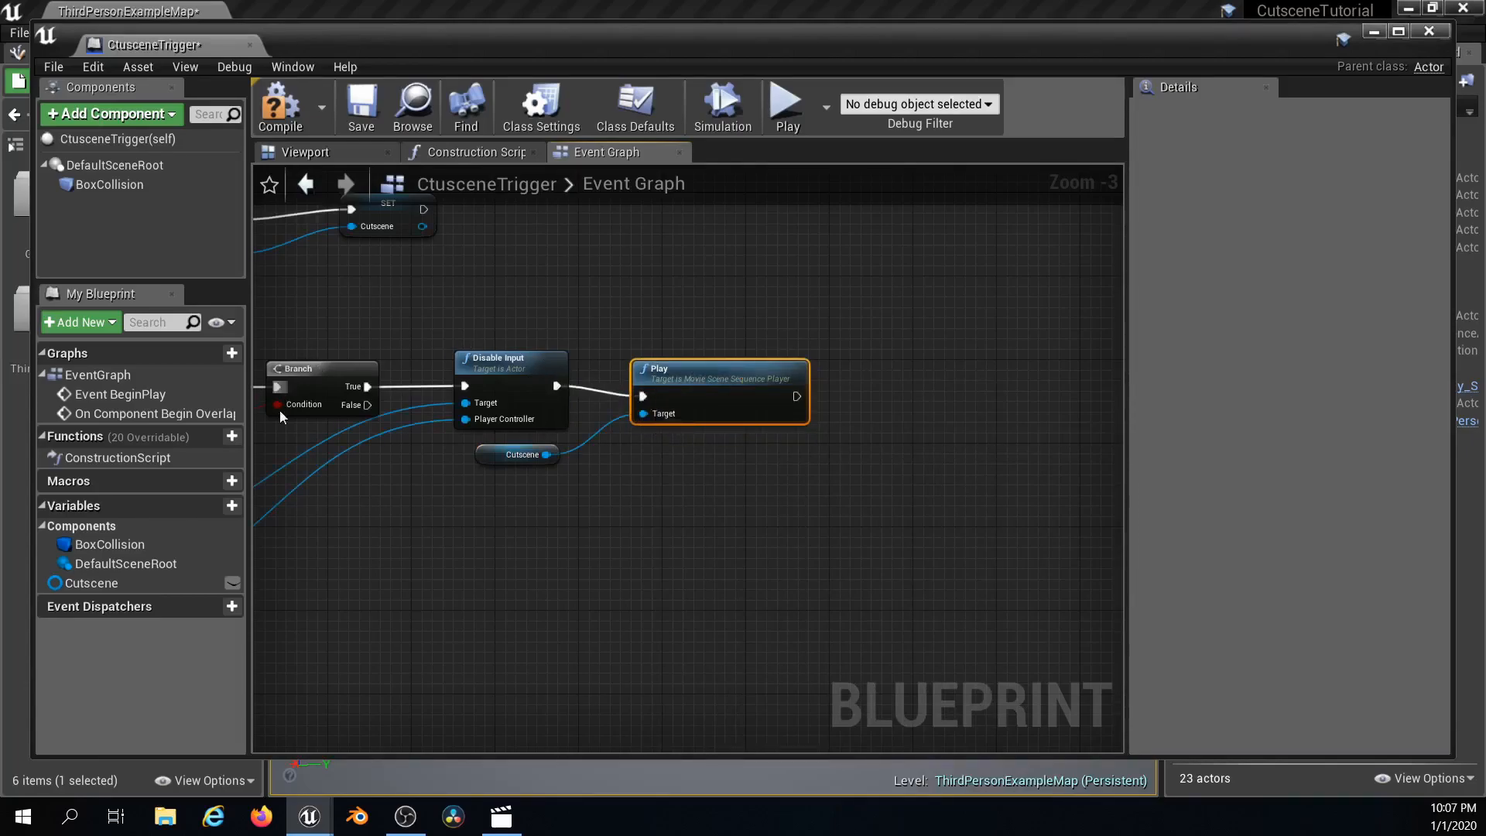
pyautogui.moveTo(765, 375); pyautogui.dragTo(759, 370)
pyautogui.scroll(-4, 666, 417)
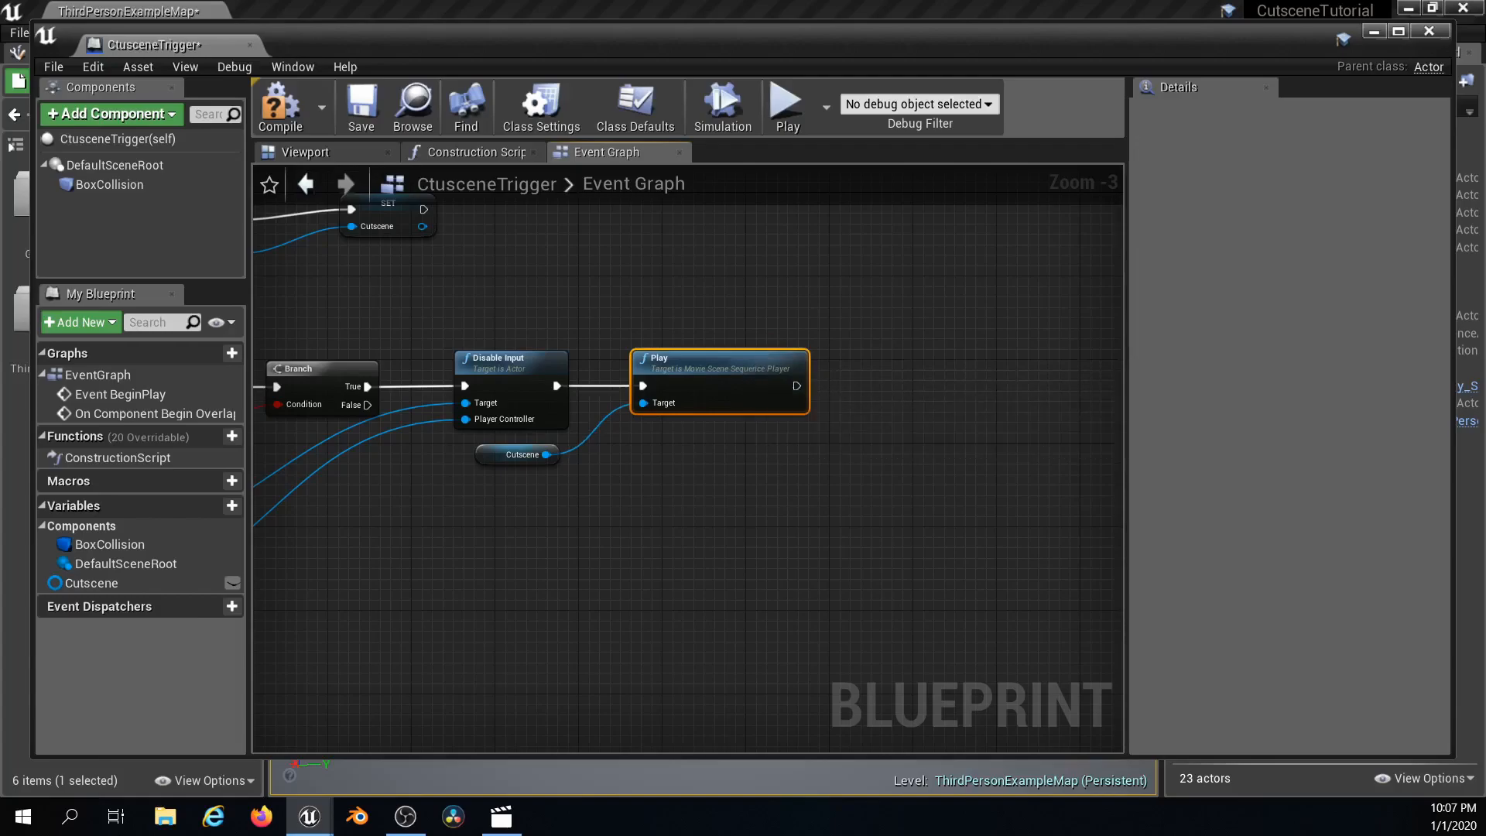
pyautogui.rightClick(625, 416)
pyautogui.click(630, 422)
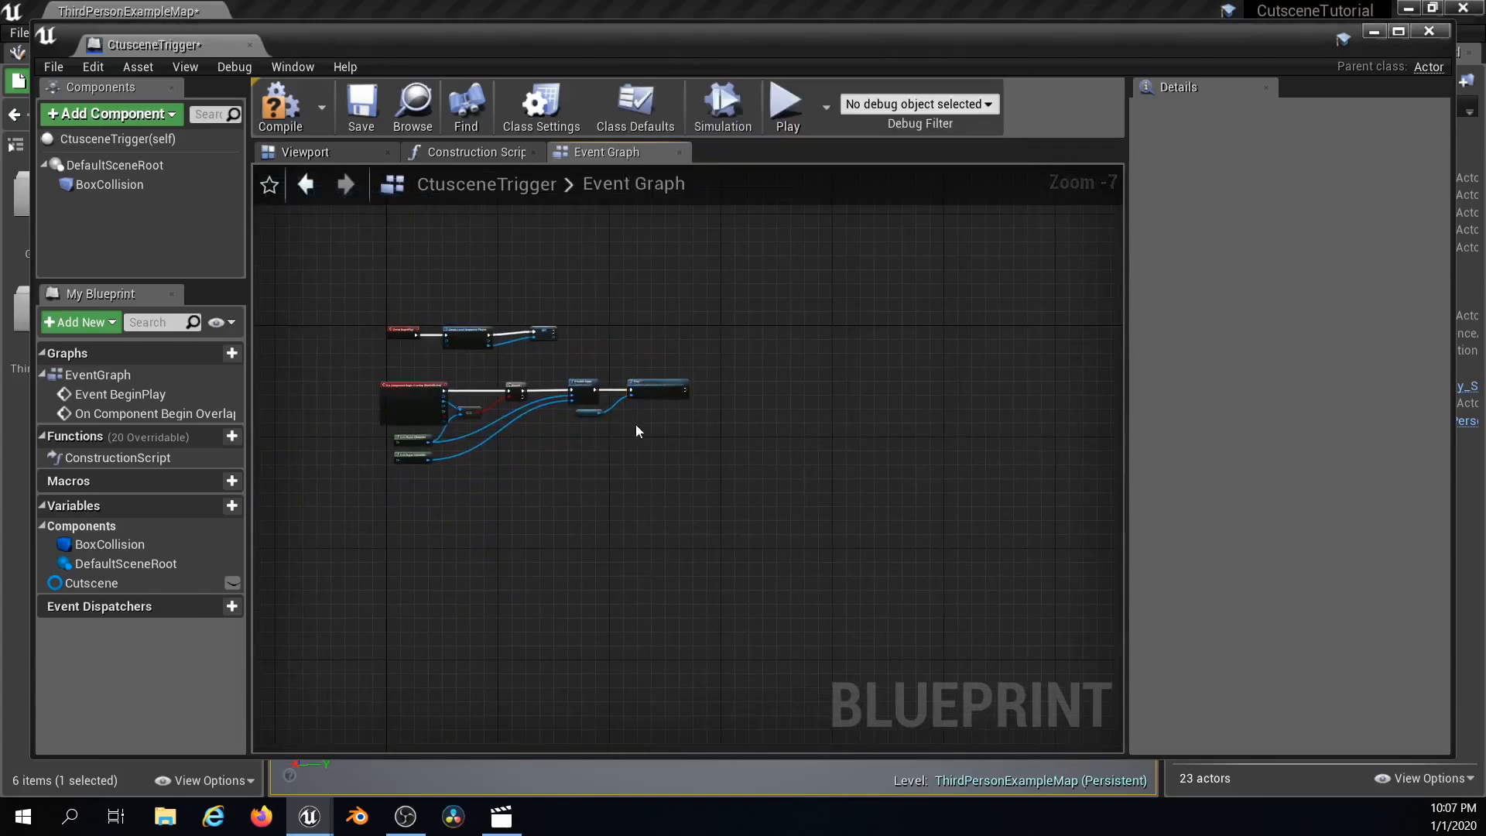
# - Add a Set Timer by Event node after Play and align it with the execution line
pyautogui.scroll(5, 658, 410)
pyautogui.moveTo(679, 398); pyautogui.dragTo(579, 478, button='right')
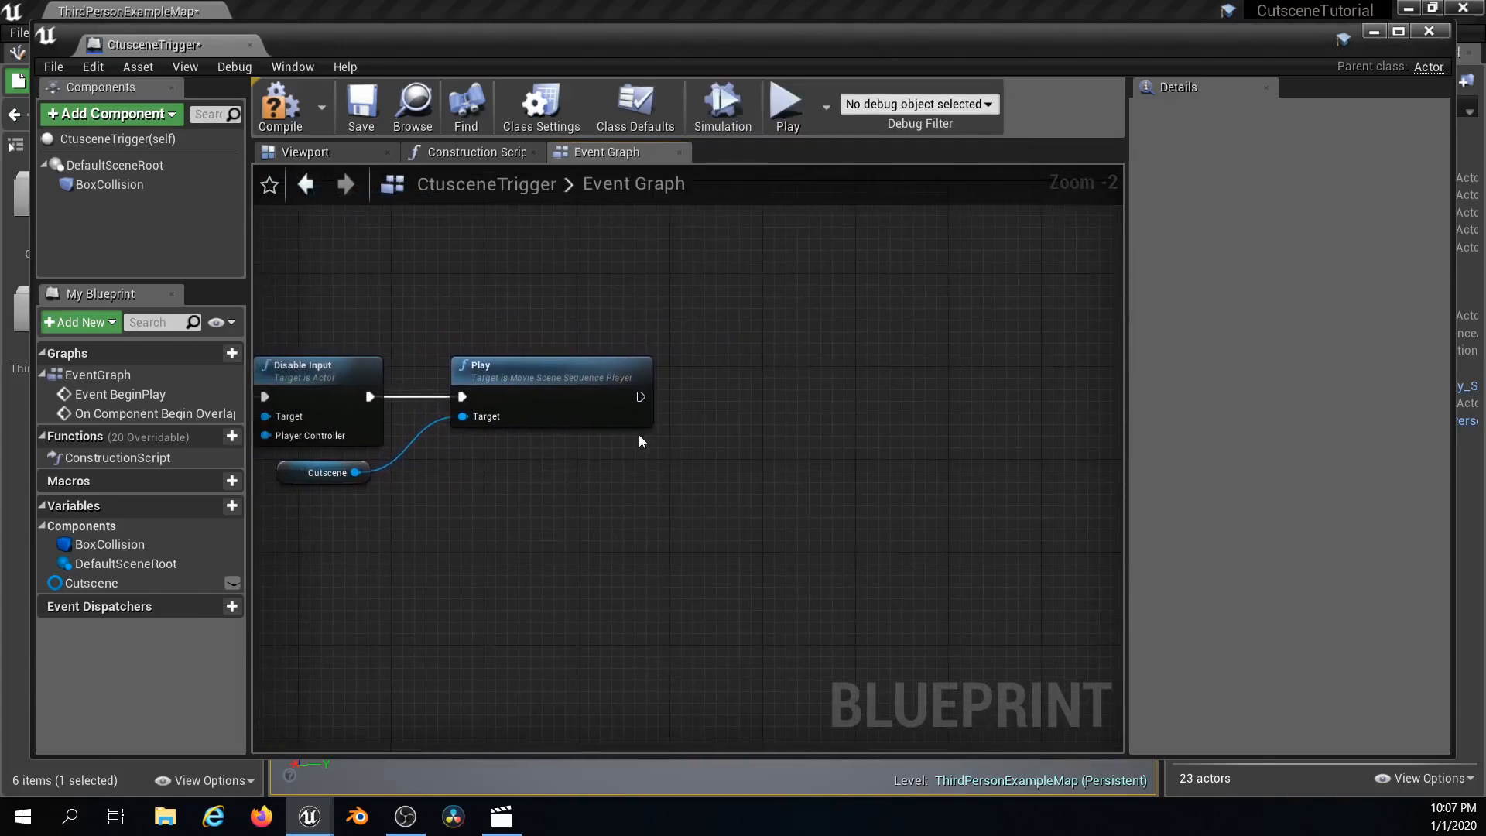
pyautogui.moveTo(639, 396); pyautogui.dragTo(828, 396)
pyautogui.write('set')
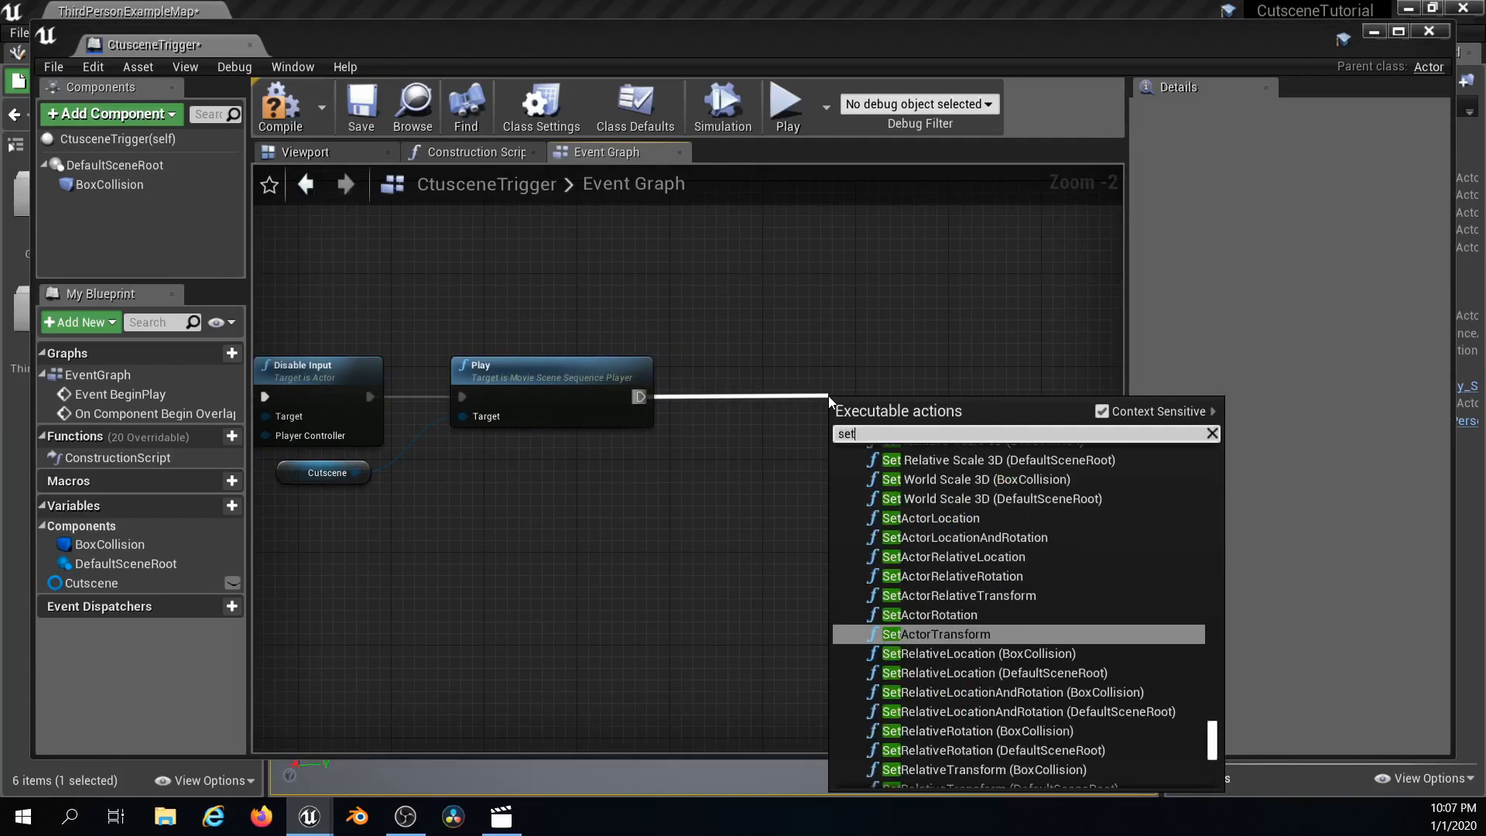
pyautogui.write(' timer')
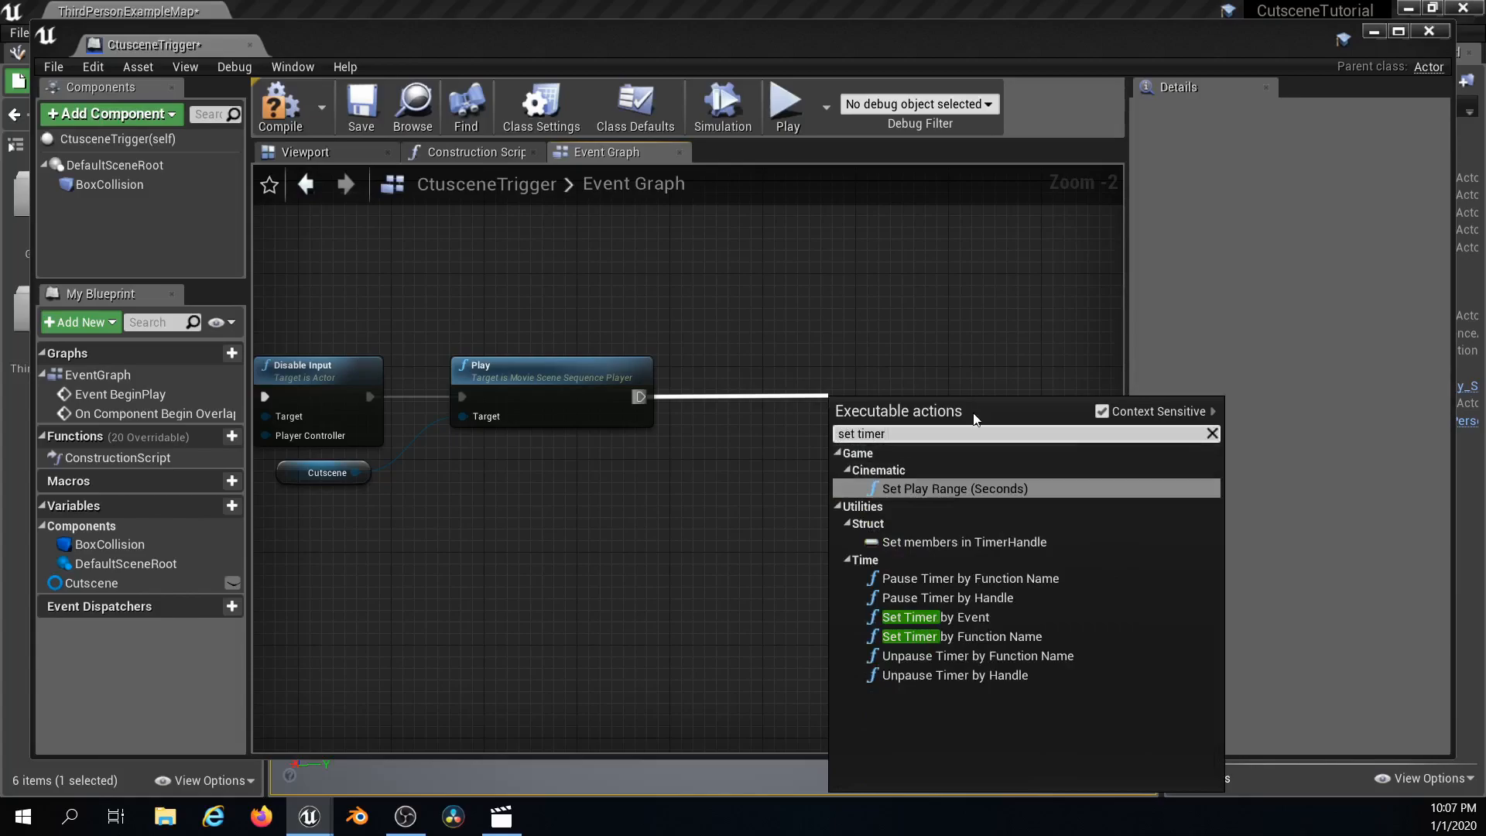
pyautogui.click(936, 616)
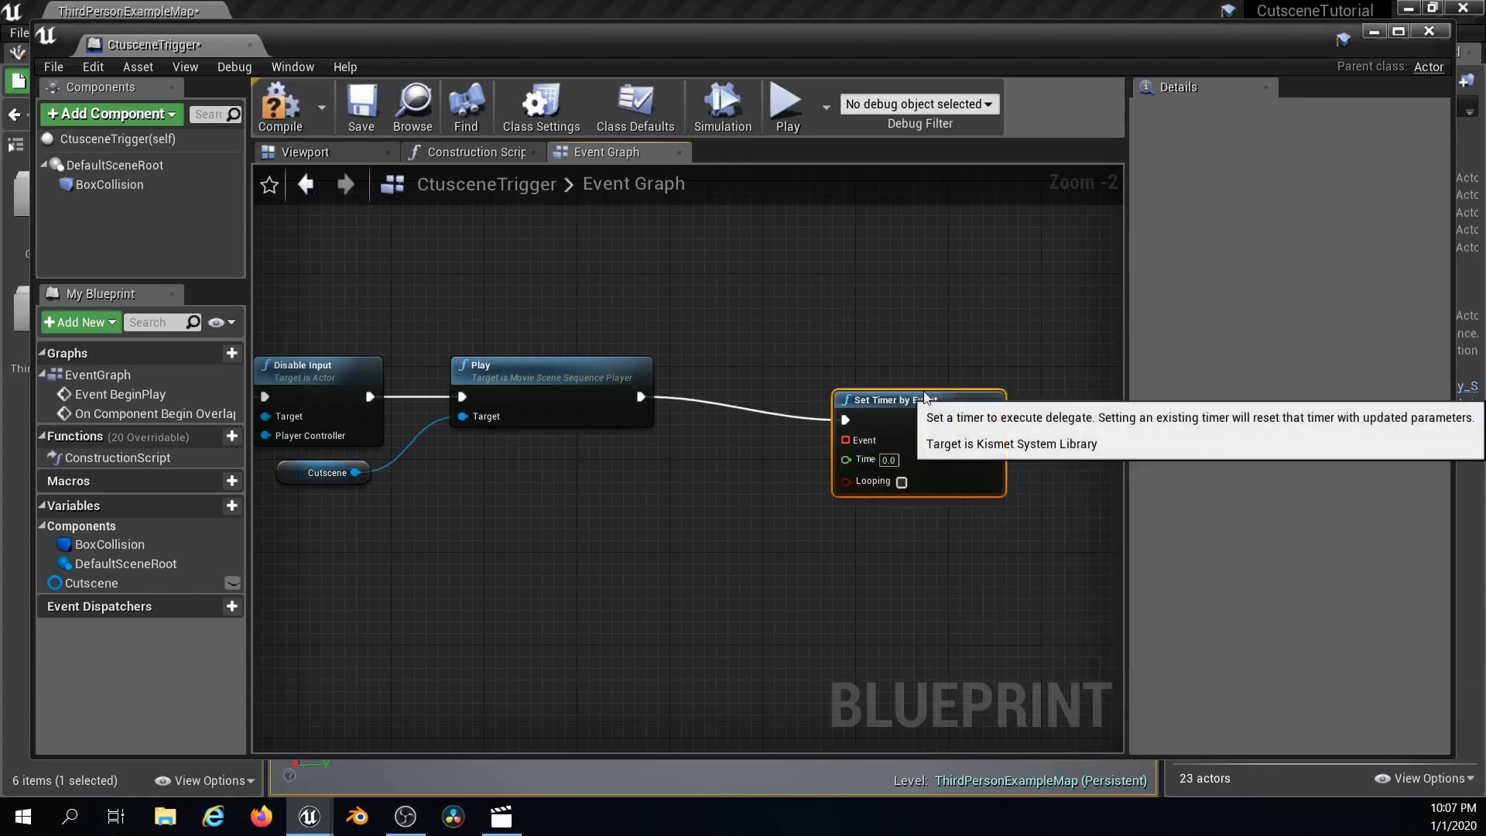
pyautogui.moveTo(927, 395); pyautogui.dragTo(926, 372)
# - Add a Get Length node from the Cutscene variable and feed its Return Value into the timer's Time input
pyautogui.moveTo(721, 486); pyautogui.dragTo(768, 455, button='right')
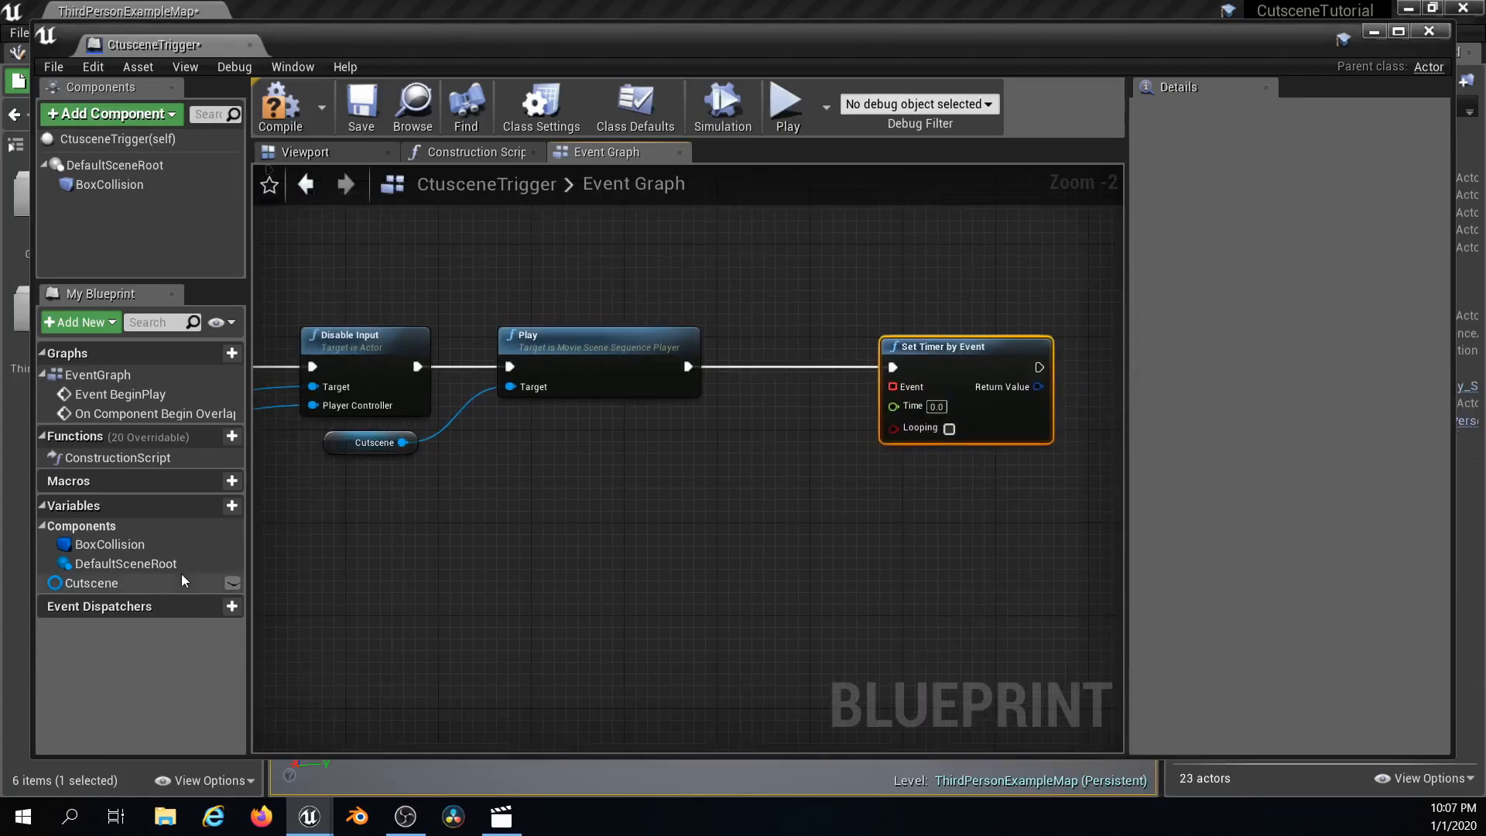
pyautogui.moveTo(141, 582)
pyautogui.mouseDown()
pyautogui.moveTo(296, 536)
pyautogui.moveTo(154, 582)
pyautogui.mouseUp()
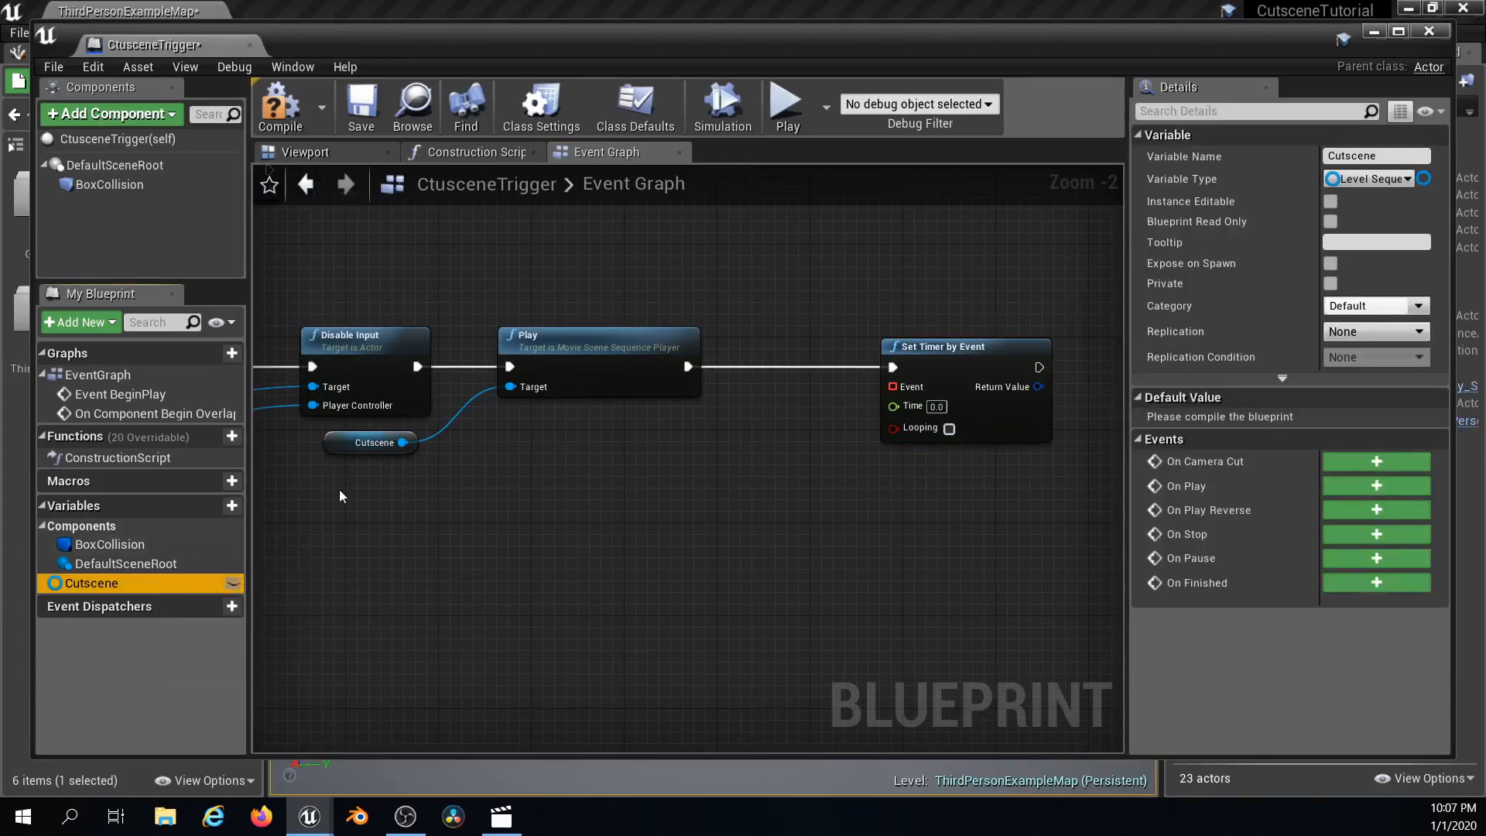
pyautogui.moveTo(403, 442); pyautogui.dragTo(500, 479)
pyautogui.write('get len')
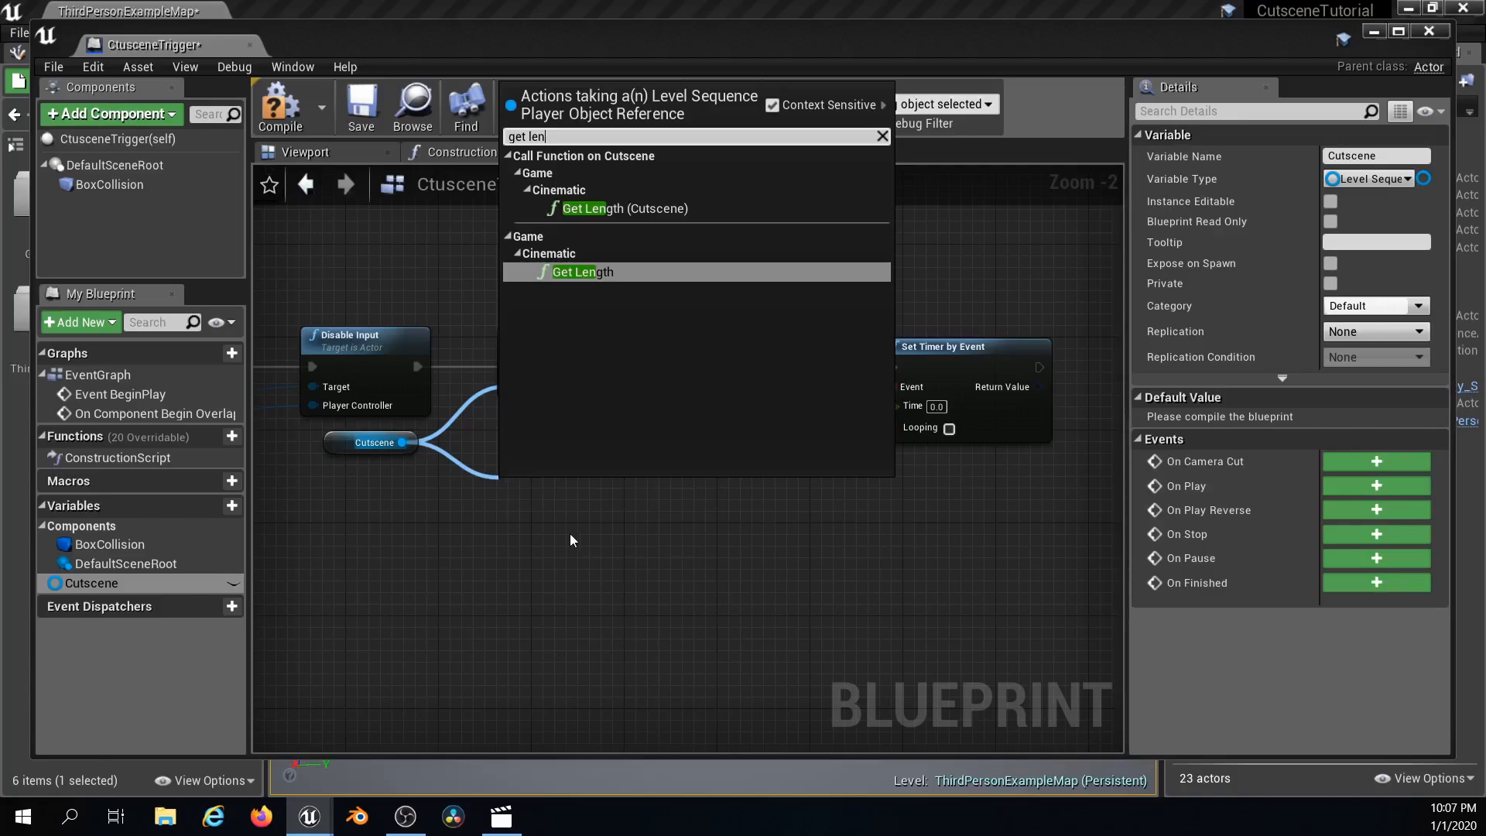
pyautogui.click(621, 209)
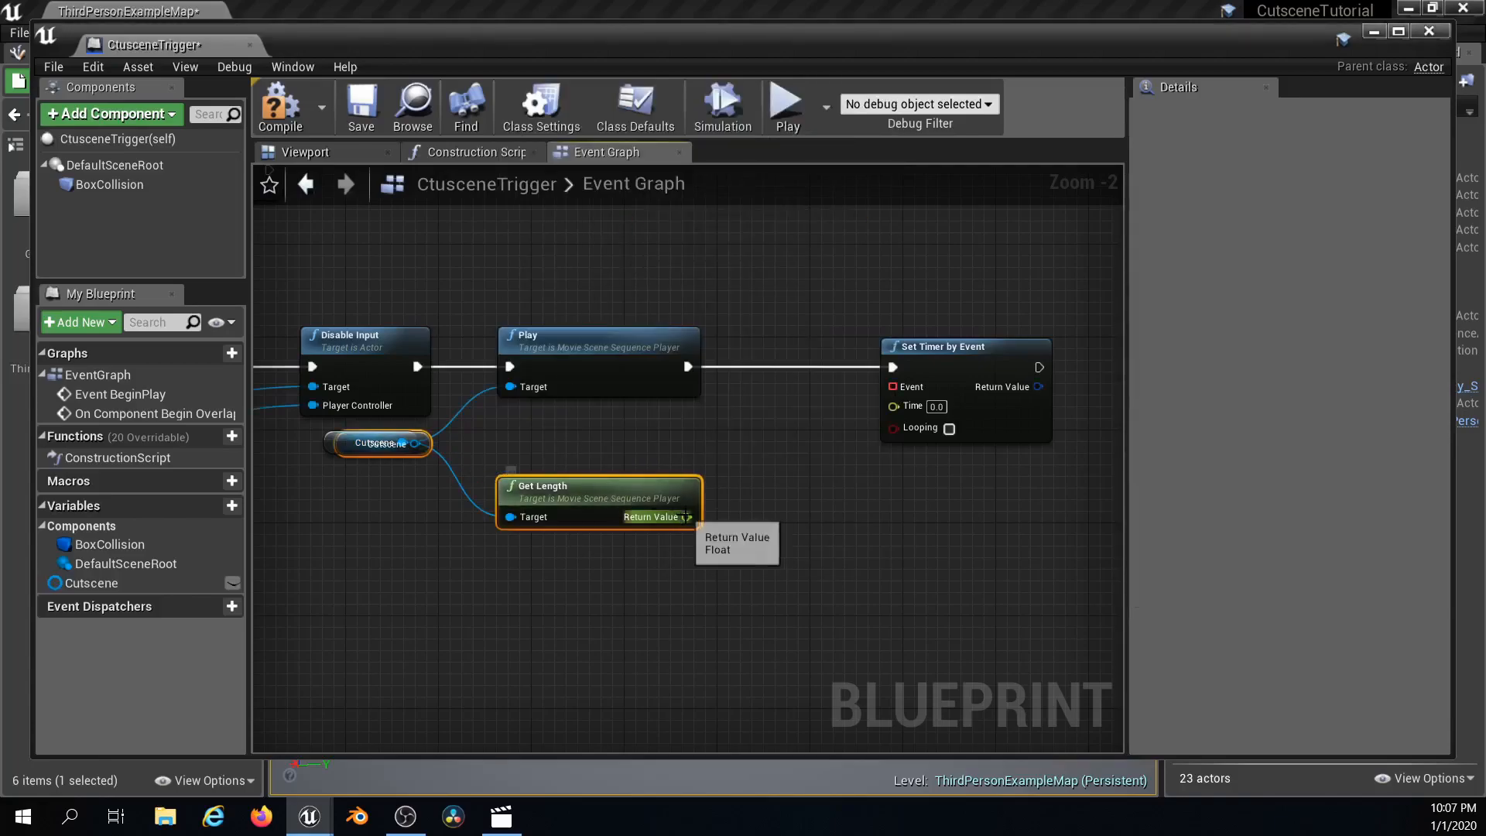
pyautogui.moveTo(686, 517); pyautogui.dragTo(899, 405)
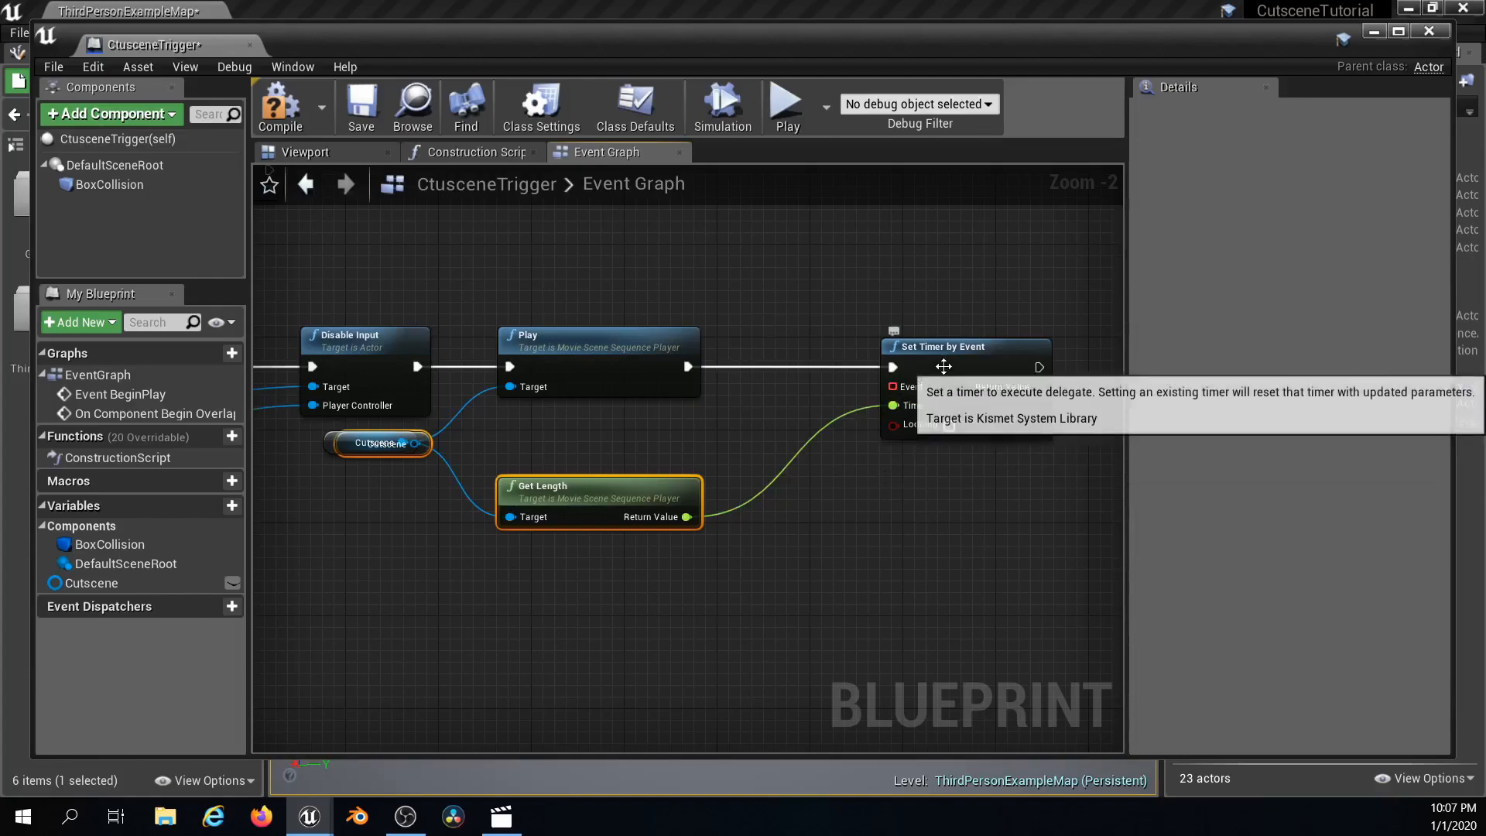
# - Add a custom event bound to the Event input of Set Timer by Event
pyautogui.moveTo(887, 460); pyautogui.dragTo(788, 441, button='right')
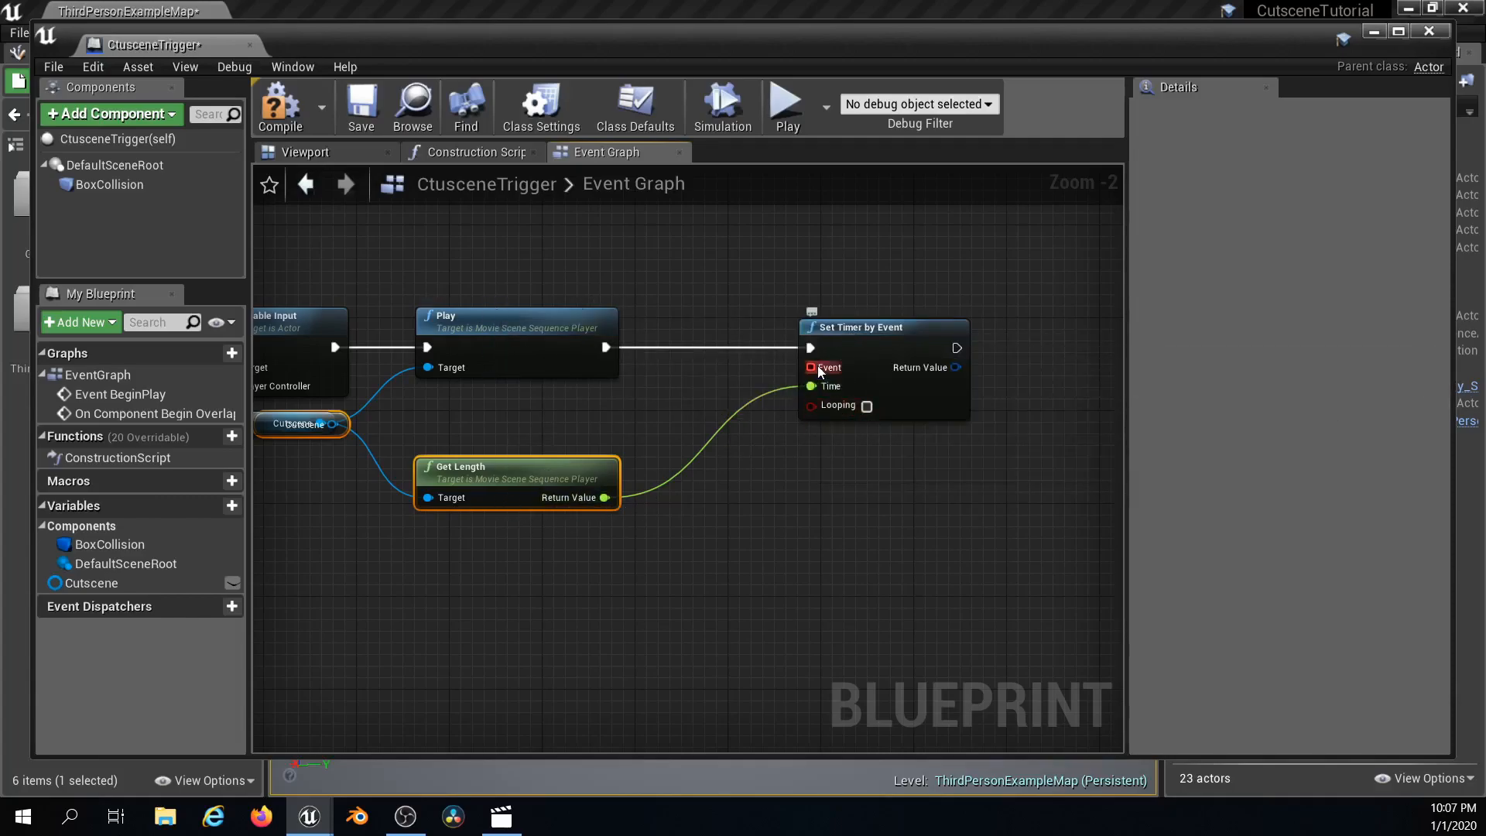
pyautogui.moveTo(817, 366); pyautogui.dragTo(783, 525)
pyautogui.write('custom')
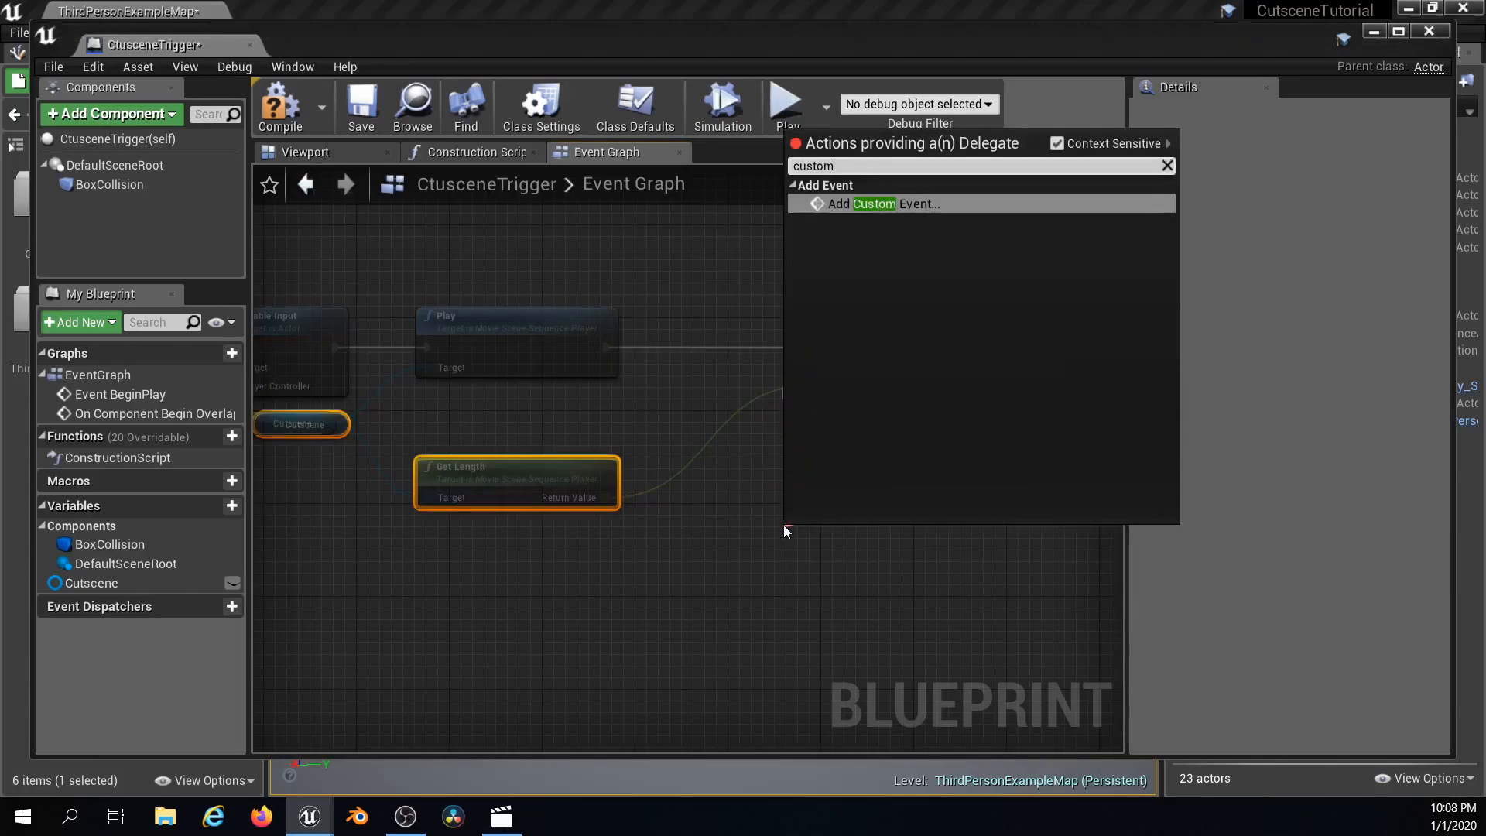
pyautogui.press('Return')
pyautogui.scroll(-1, 828, 522)
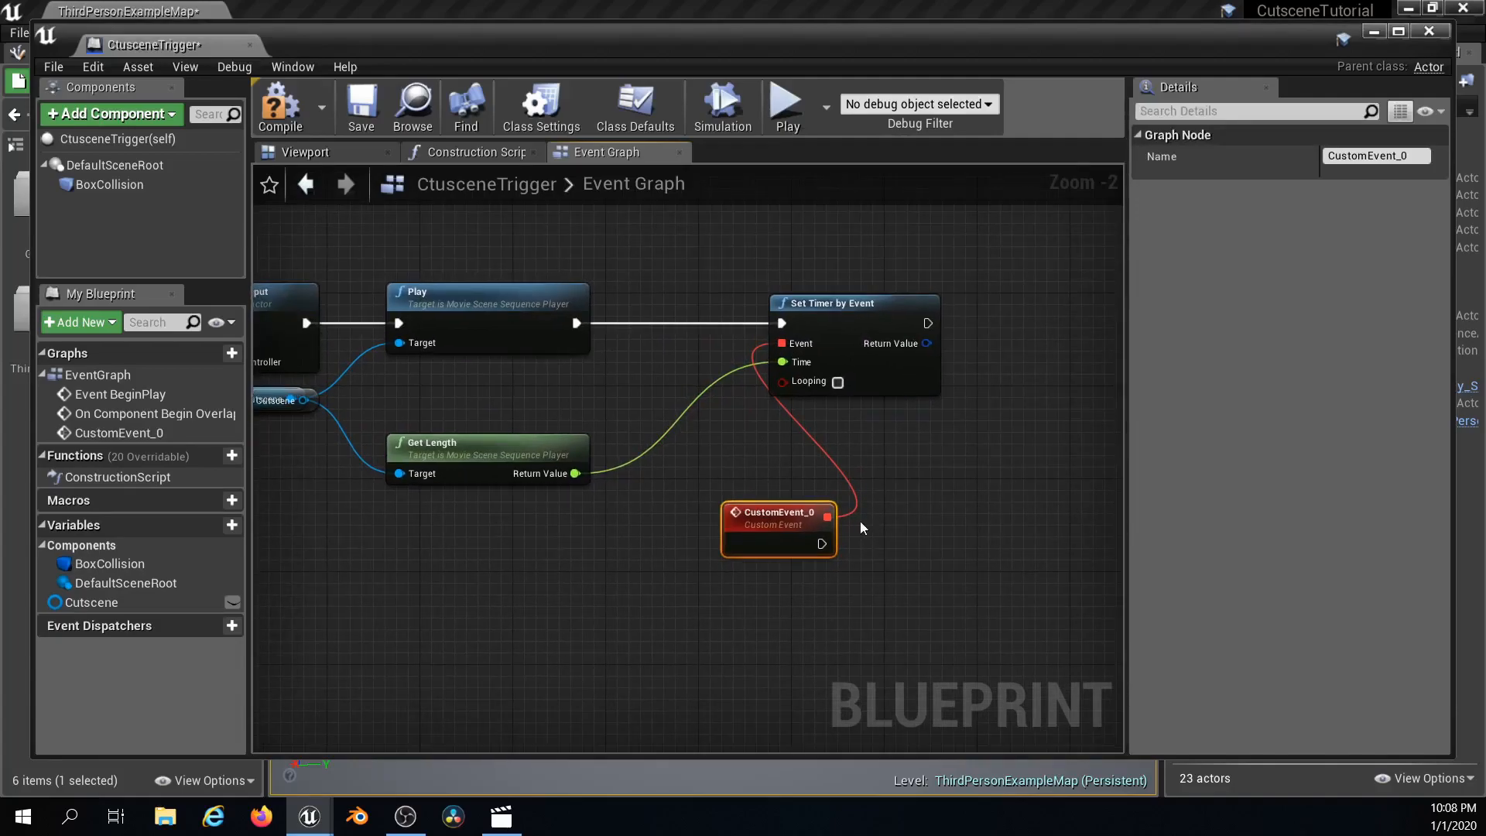
# - Name the custom event EnableMovement and move it just below and to the right of Get Length
pyautogui.doubleClick(774, 513)
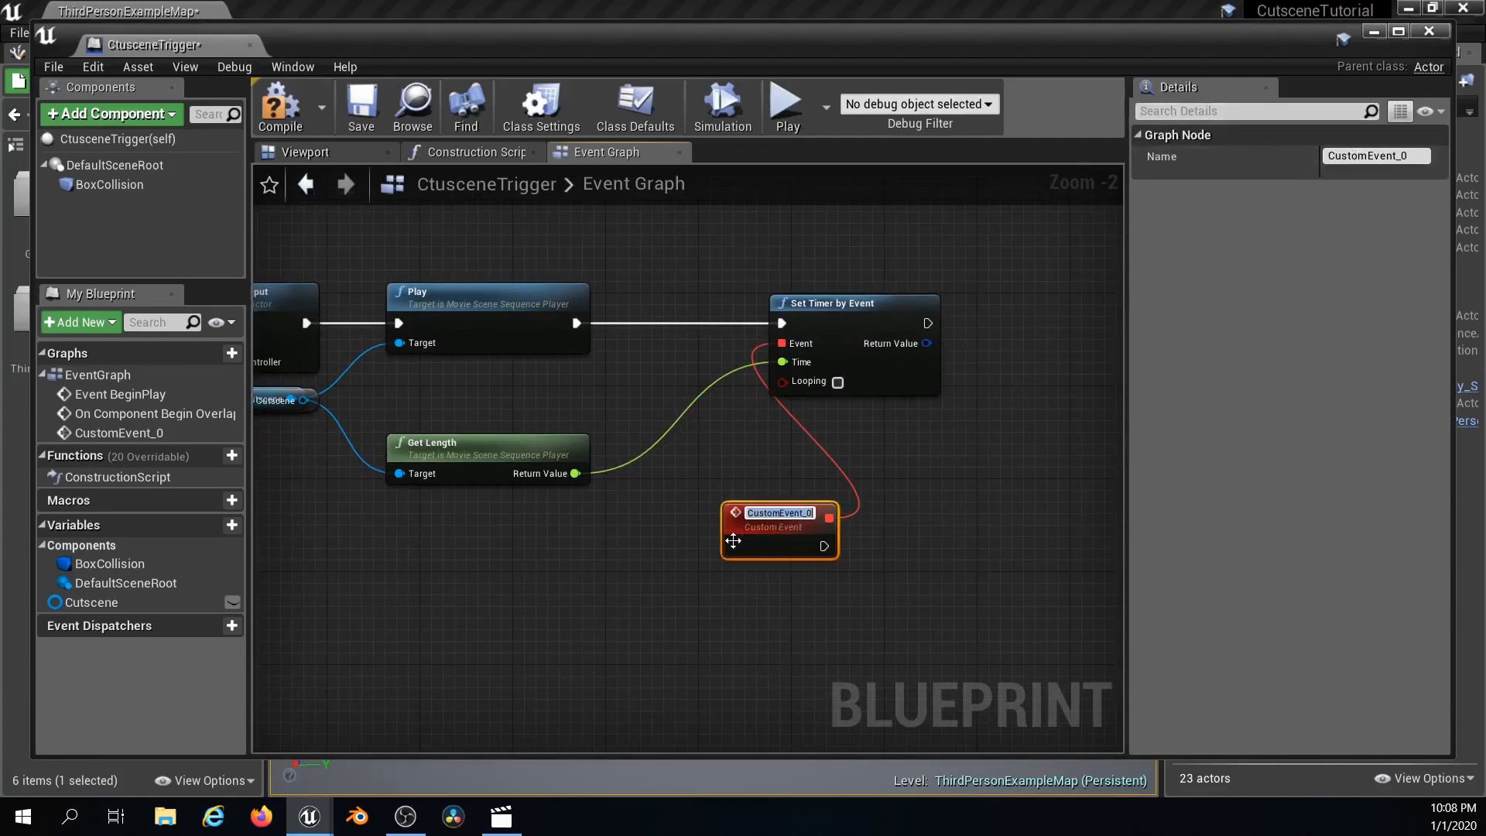
pyautogui.write('E')
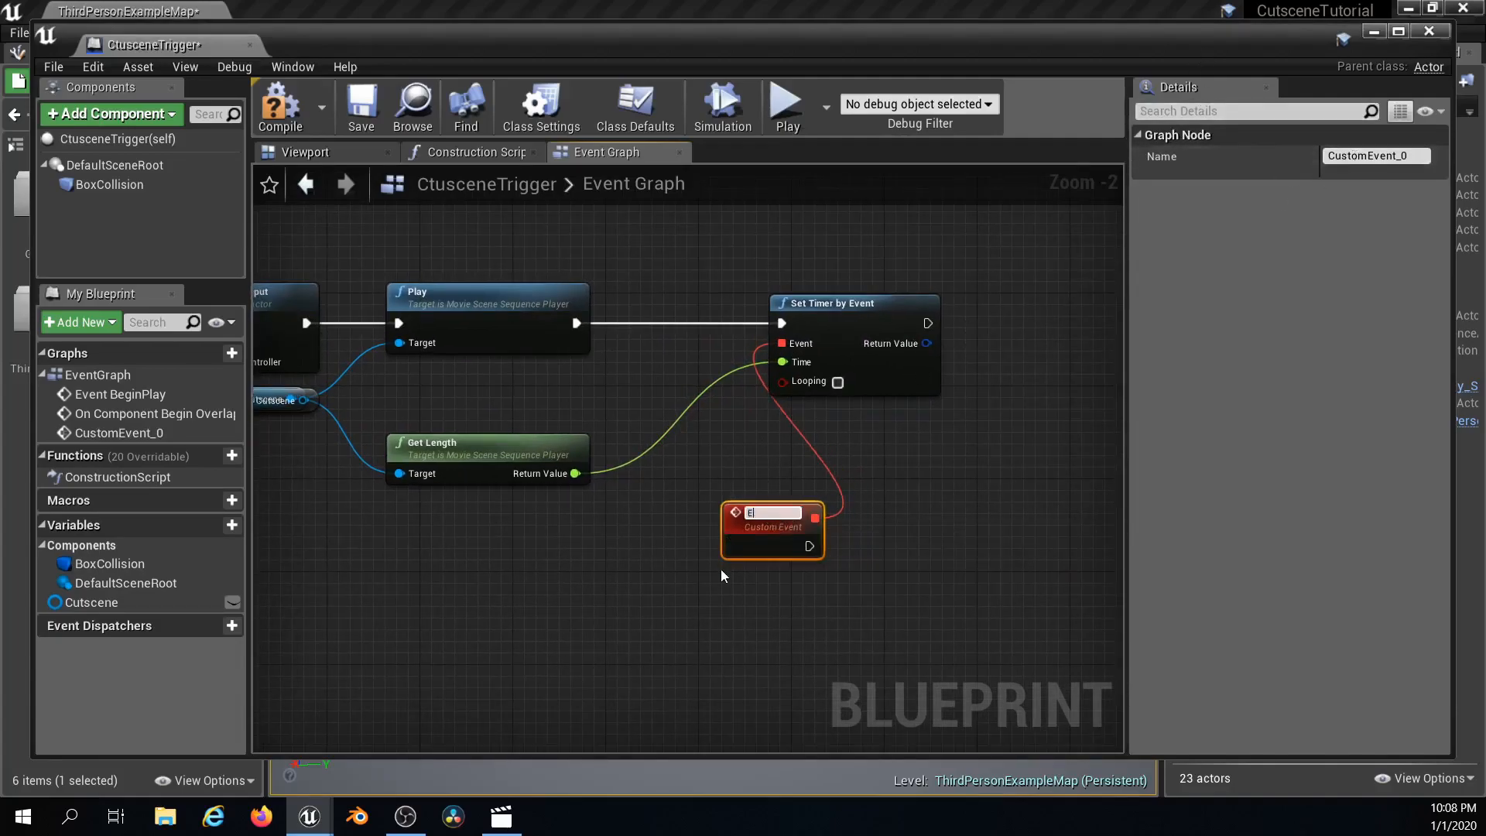
pyautogui.write('nableMovement')
pyautogui.press('Return')
pyautogui.moveTo(784, 547); pyautogui.dragTo(670, 530)
pyautogui.scroll(-3, 828, 500)
pyautogui.scroll(3, 837, 494)
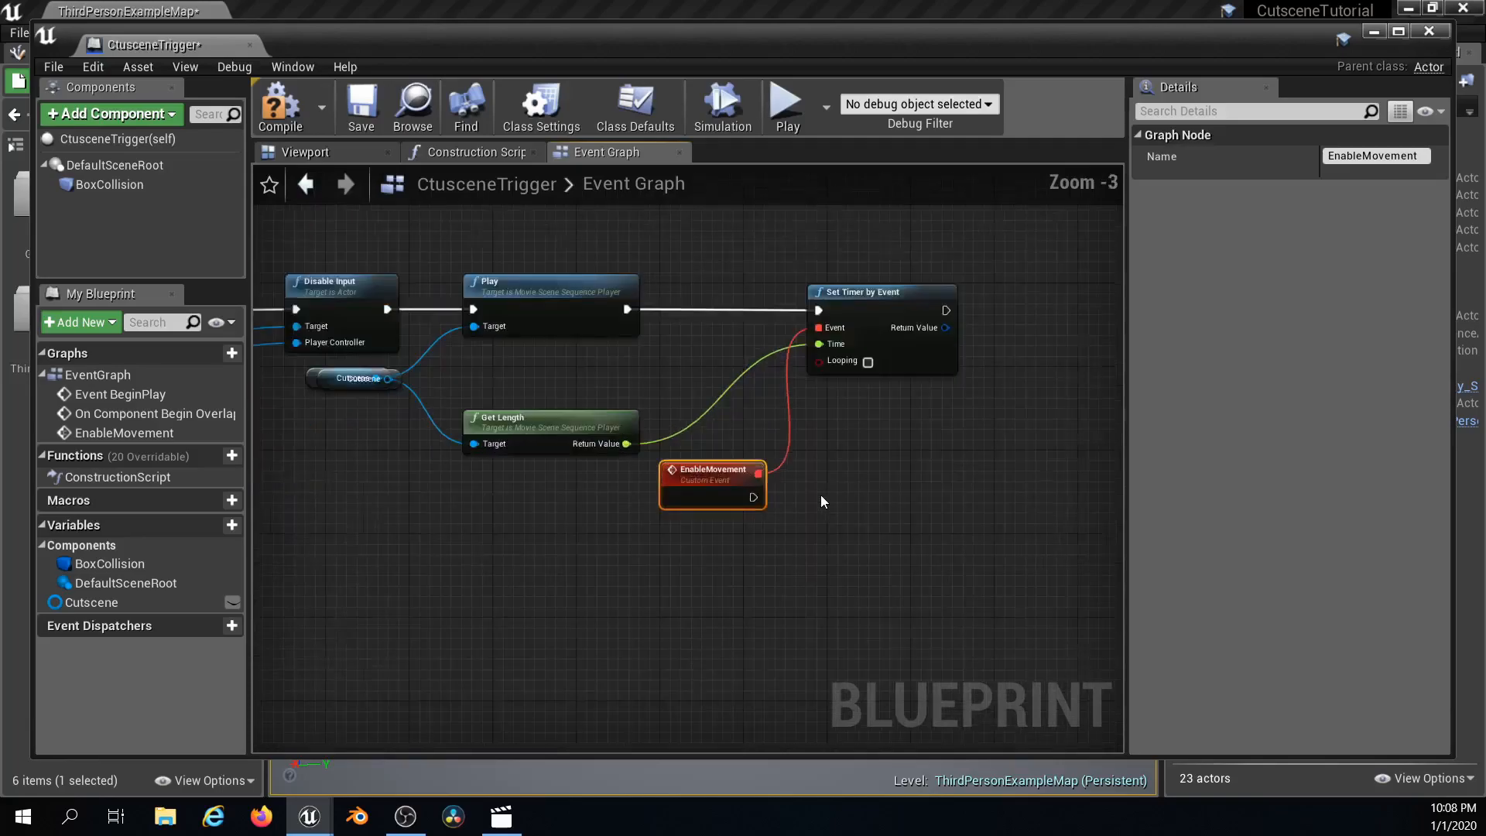
# - Add an Enable Input node executed by the EnableMovement event
pyautogui.moveTo(747, 498); pyautogui.dragTo(889, 500)
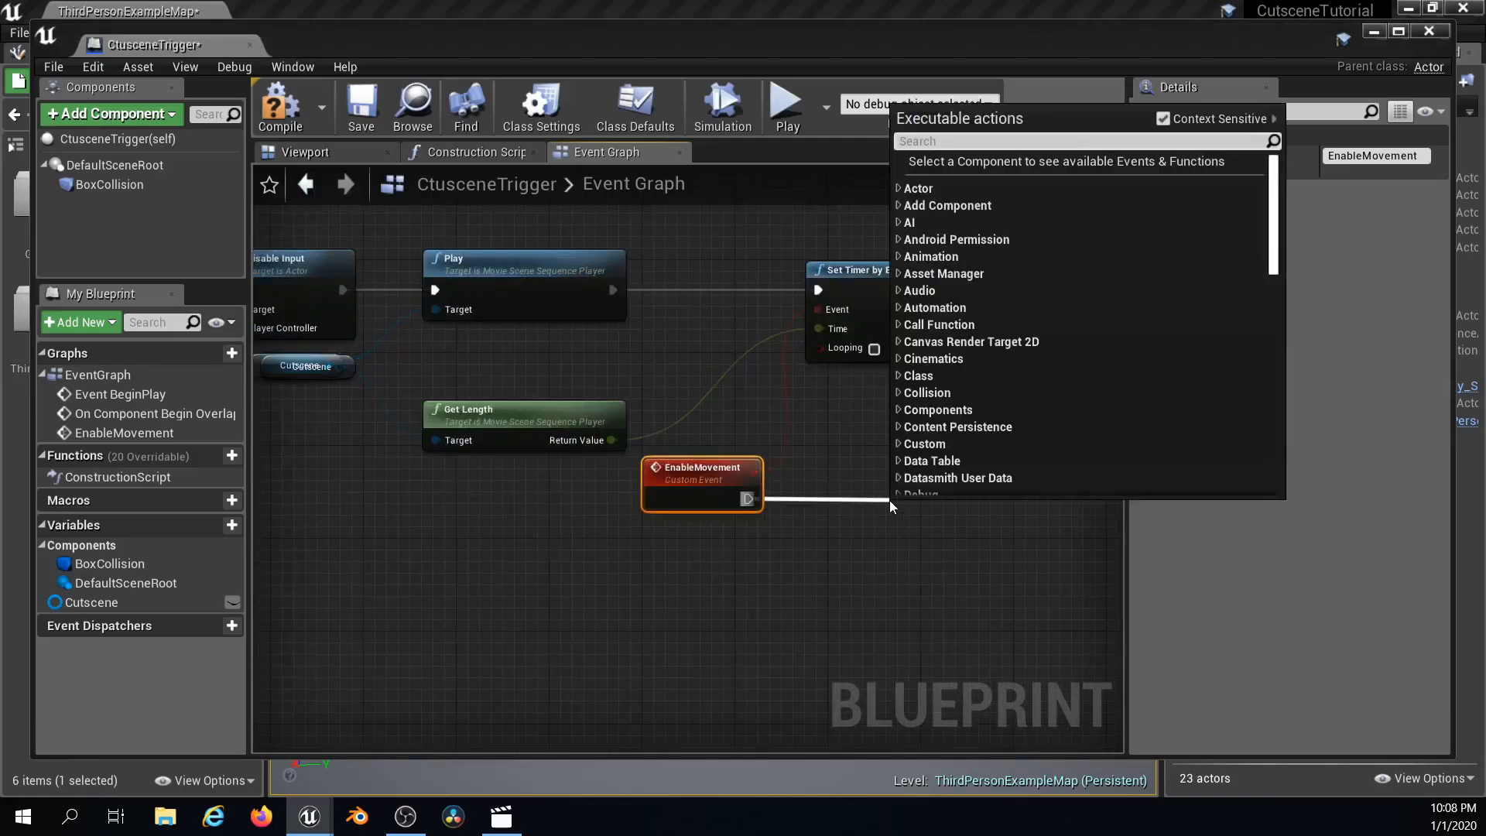
pyautogui.write('enable')
pyautogui.press('Return')
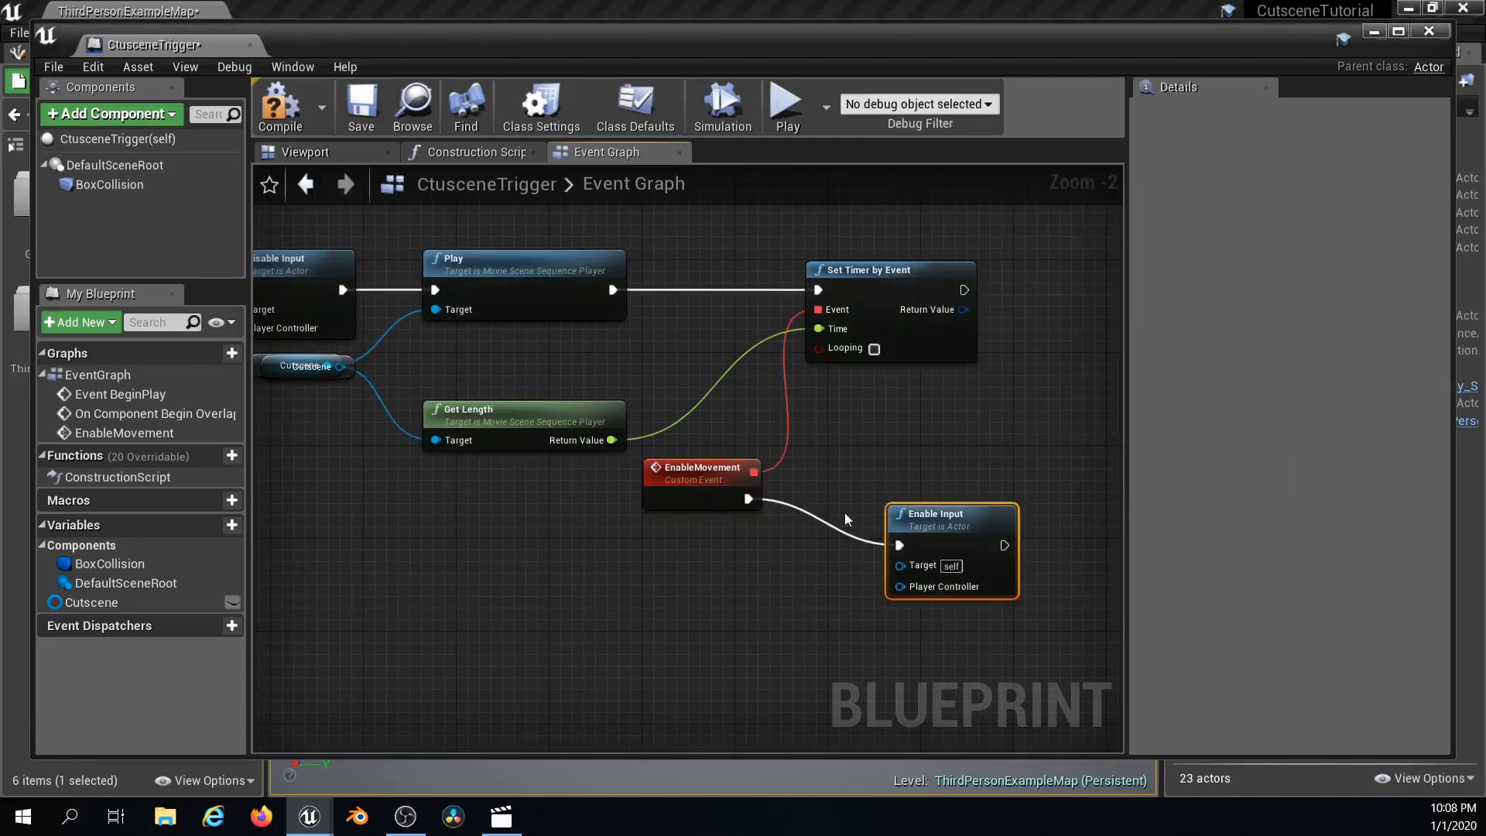
# - Duplicate Get Player Character and Get Player Controller beside Enable Input and connect them to its Target and Player Controller inputs
pyautogui.scroll(-5, 478, 524)
pyautogui.scroll(6, 507, 498)
pyautogui.moveTo(522, 532); pyautogui.dragTo(422, 379)
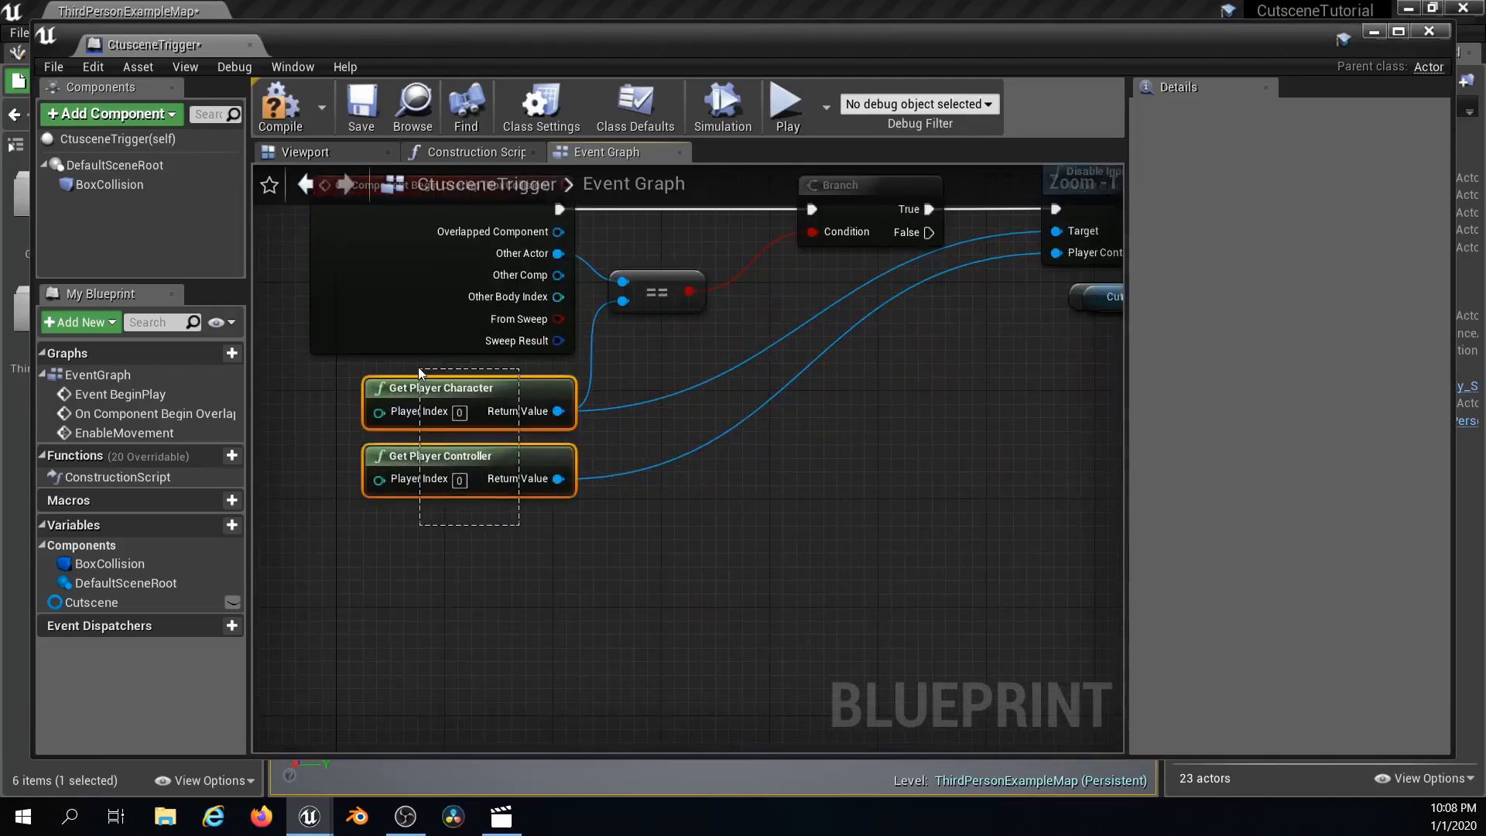
pyautogui.moveTo(1016, 522); pyautogui.dragTo(124, 464, button='right')
pyautogui.moveTo(904, 459); pyautogui.dragTo(808, 384, button='right')
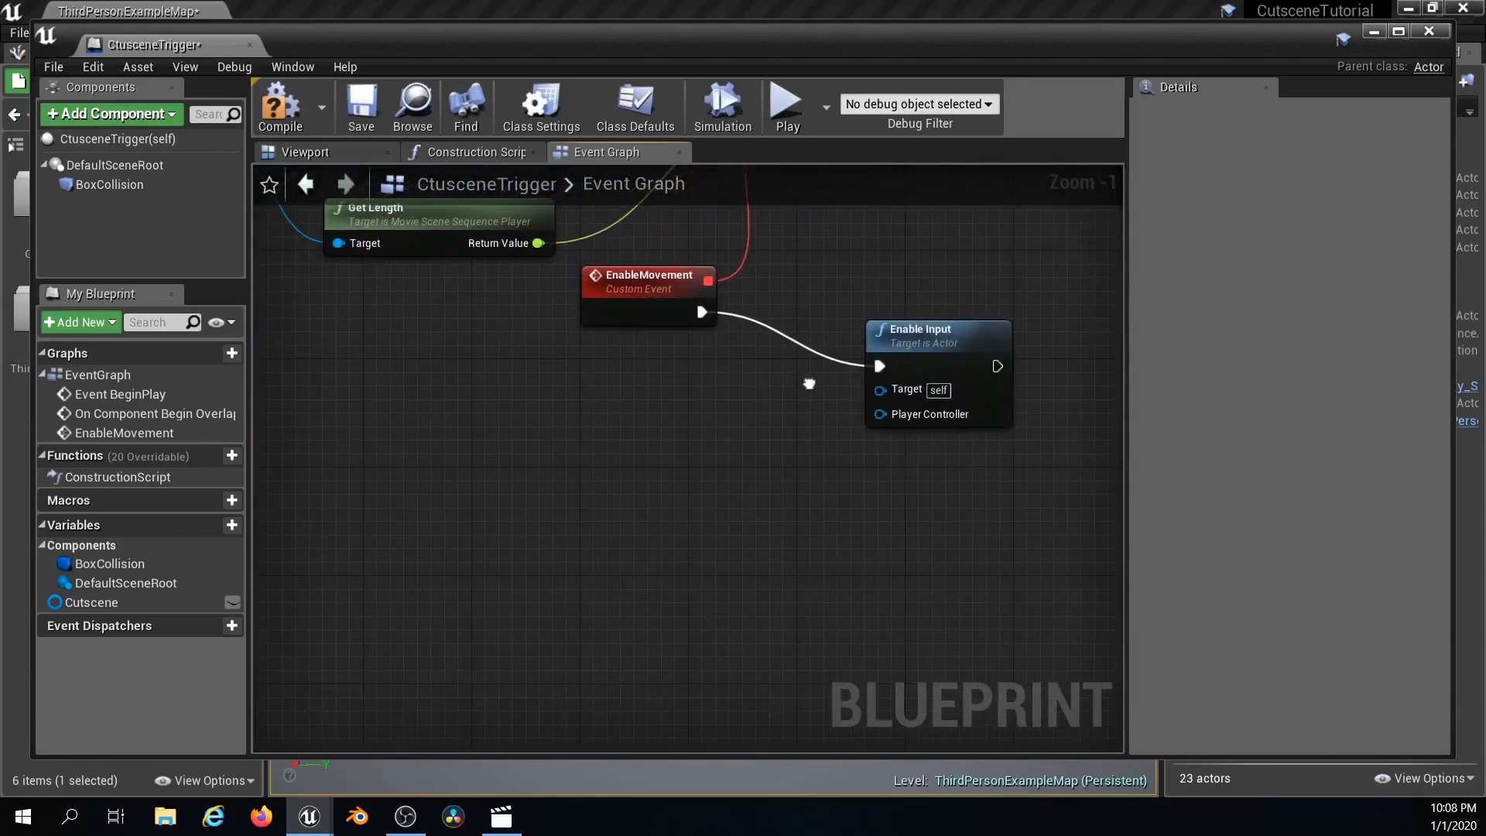
pyautogui.hotkey('ctrl', 'v')
pyautogui.moveTo(736, 374); pyautogui.dragTo(572, 387)
pyautogui.moveTo(693, 406); pyautogui.dragTo(880, 389)
pyautogui.moveTo(693, 473); pyautogui.dragTo(880, 410)
pyautogui.scroll(-2, 789, 430)
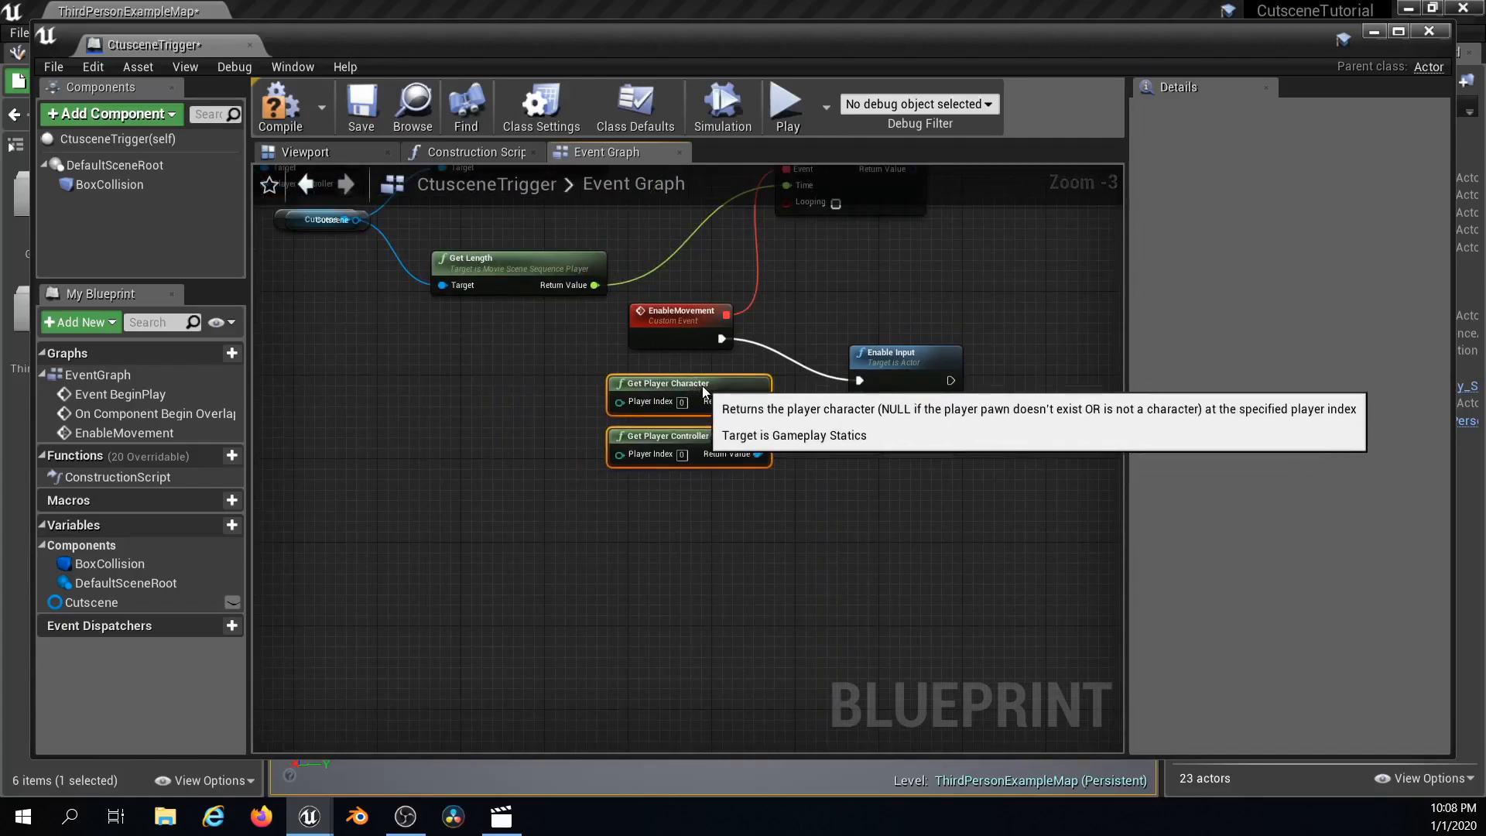
# - Enclose all the overlap and EnableMovement nodes in a comment box titled "Trigger Cutscene"
pyautogui.scroll(-3, 702, 386)
pyautogui.moveTo(466, 357); pyautogui.dragTo(663, 475, button='right')
pyautogui.scroll(2, 666, 476)
pyautogui.scroll(-1, 667, 480)
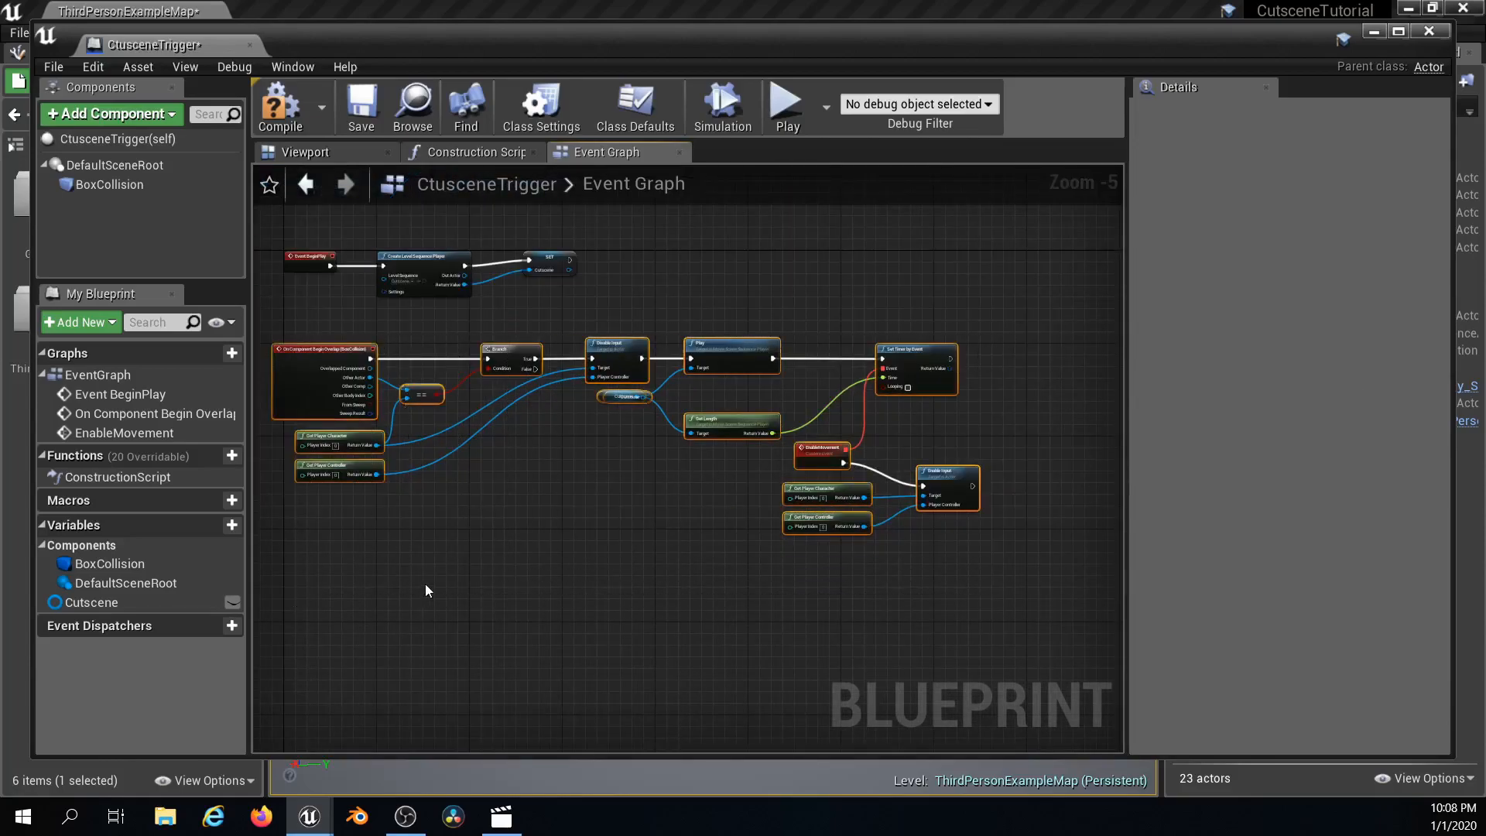
pyautogui.press('c')
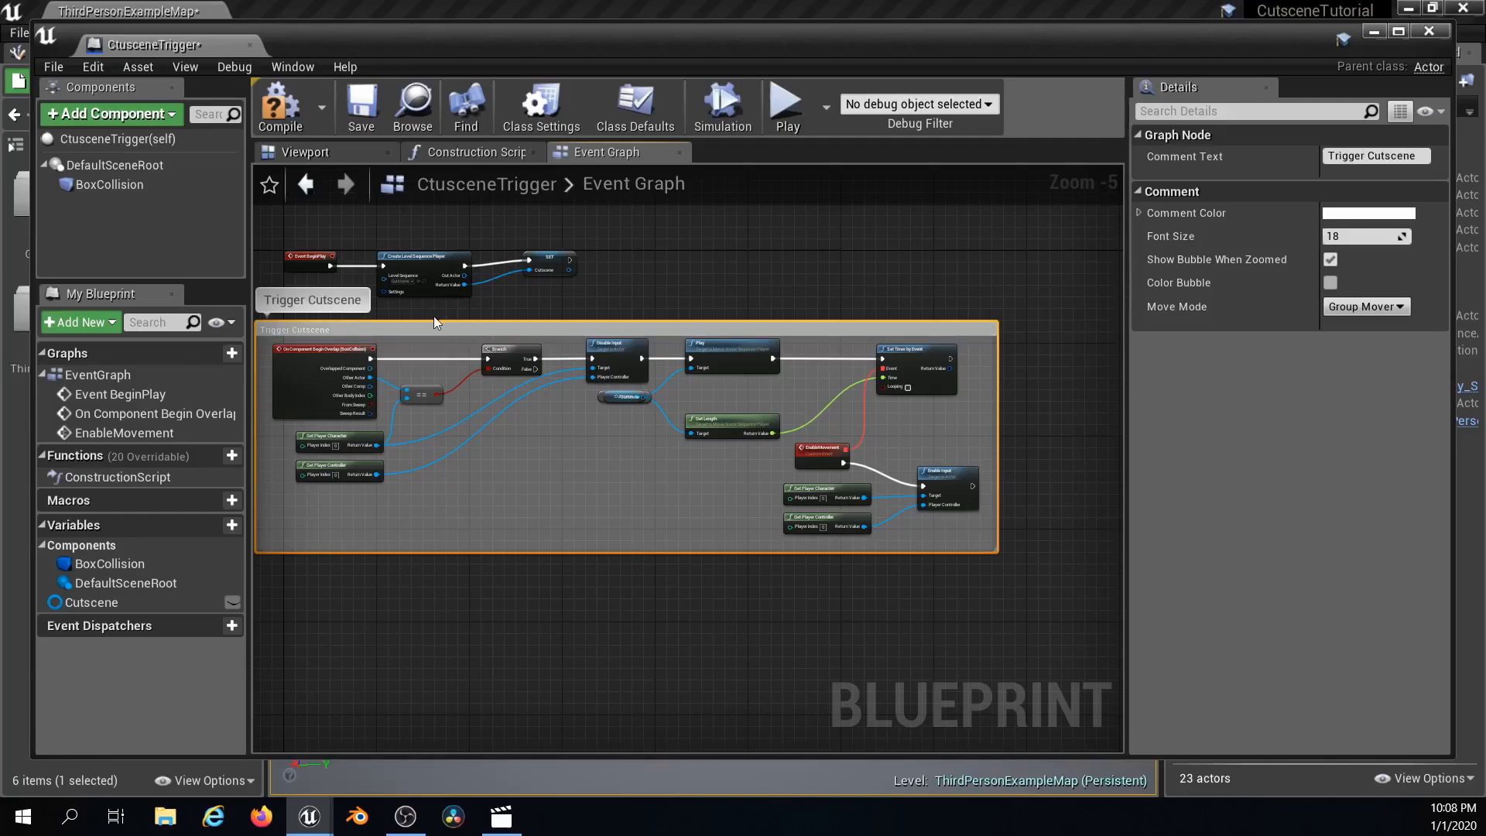
# - Enclose the Event BeginPlay, Create Level Sequence Player and SET nodes in a comment box titled "BeginPlay"
pyautogui.scroll(3, 435, 316)
pyautogui.moveTo(853, 264); pyautogui.dragTo(295, 364)
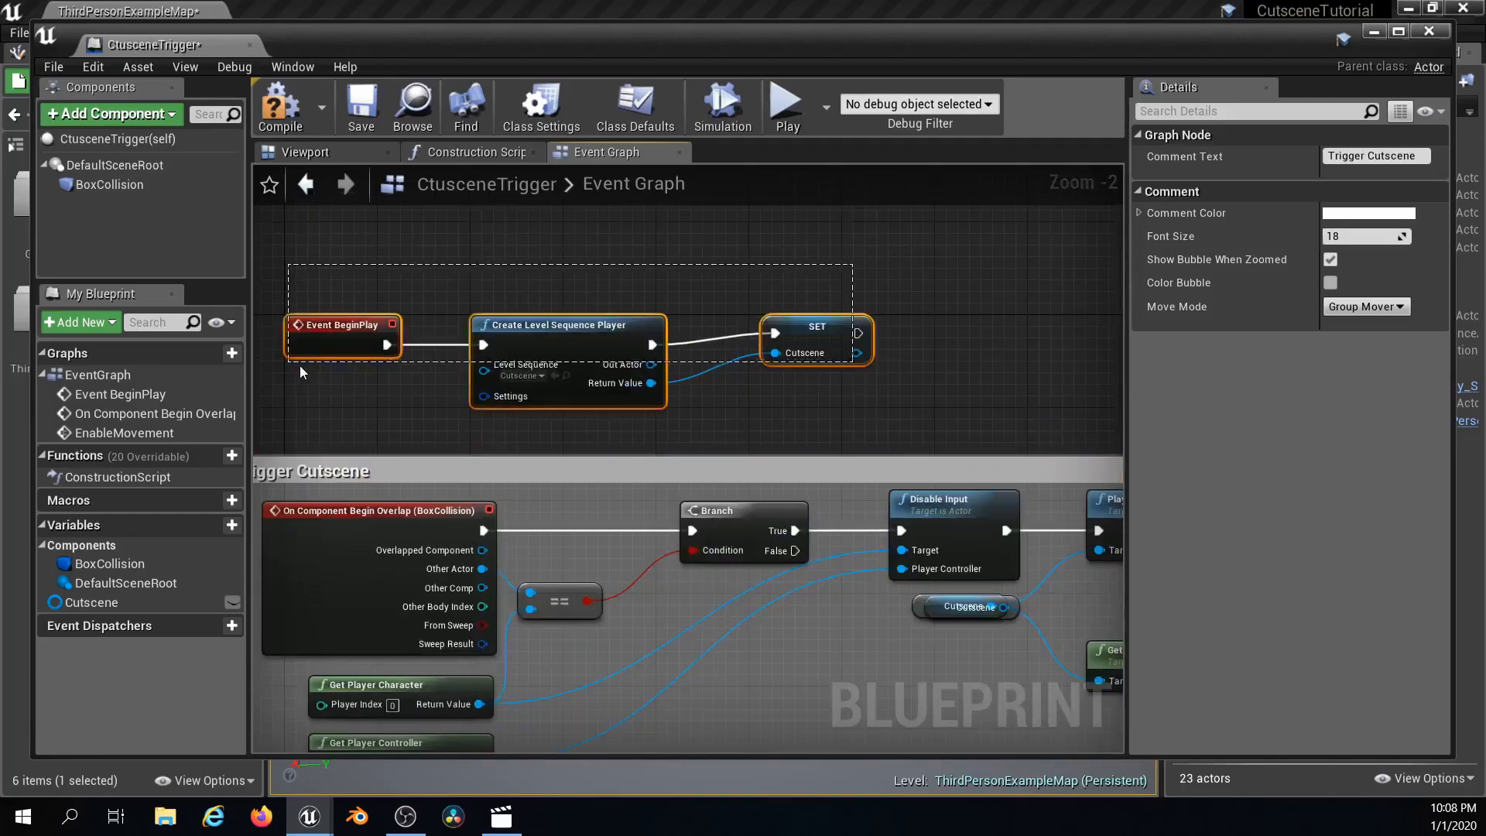
pyautogui.press('c')
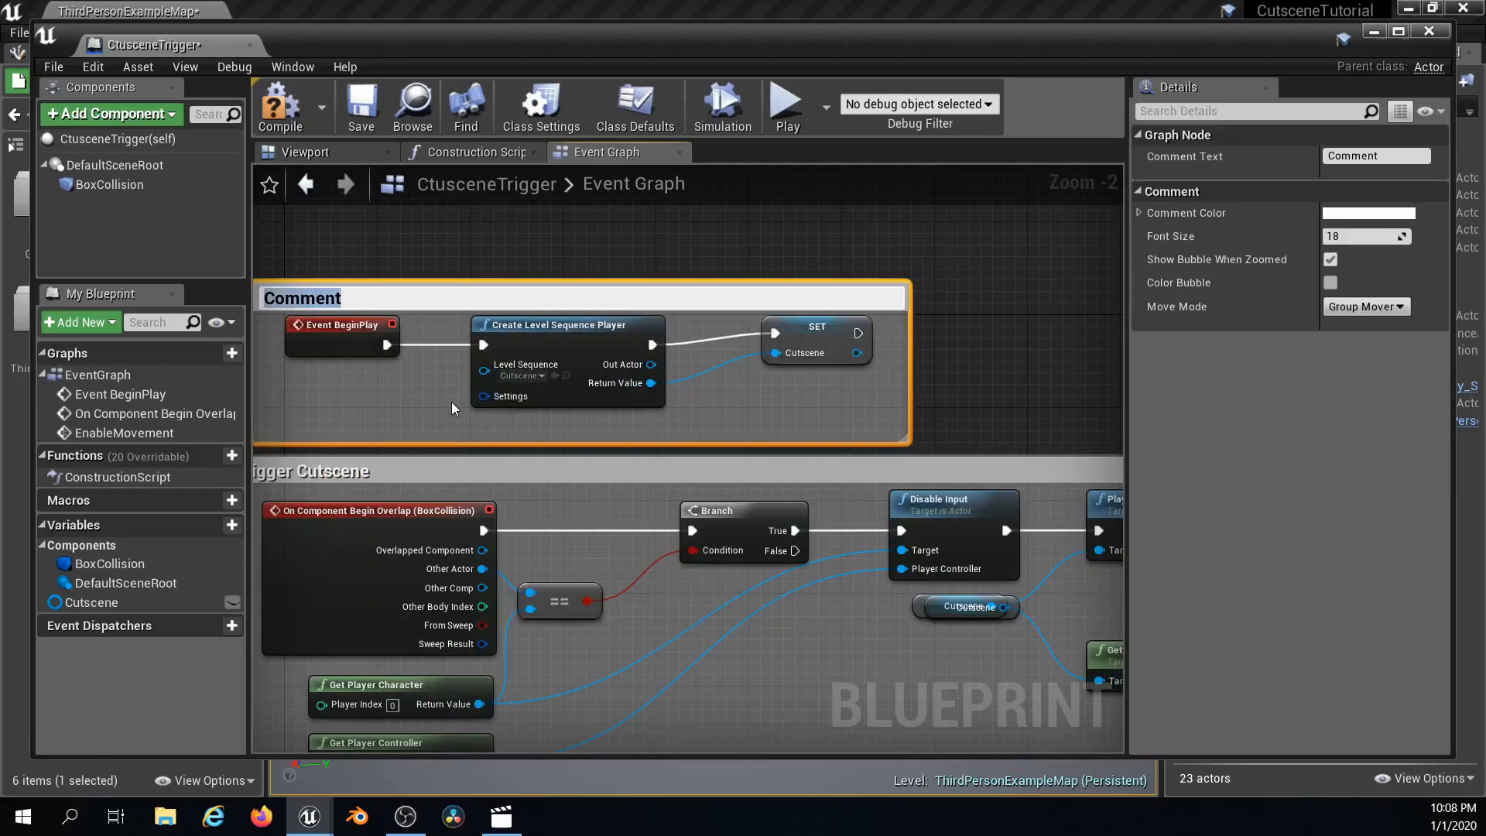
pyautogui.write('Beg')
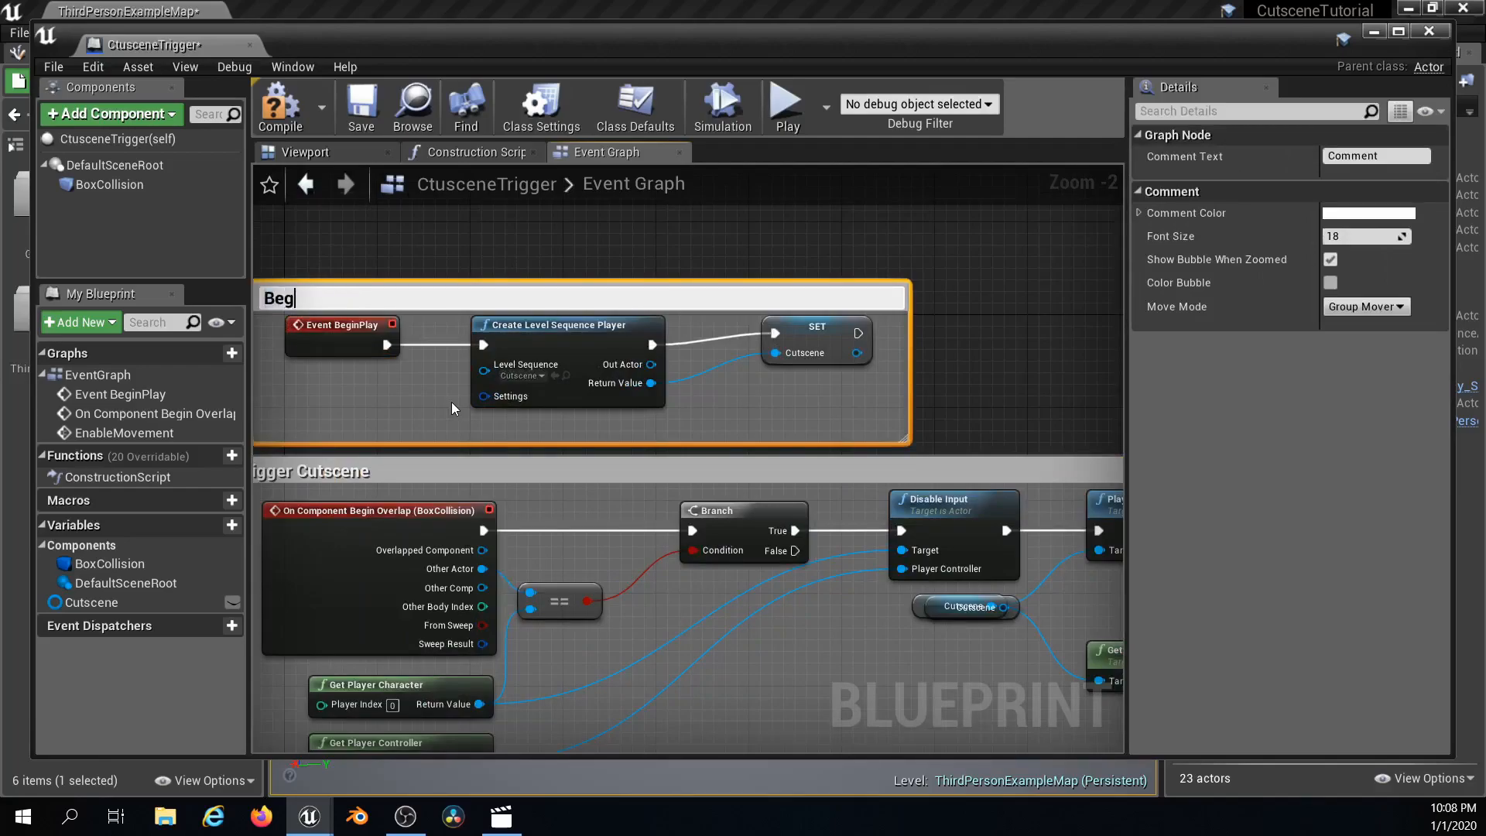
pyautogui.write('inPlay')
pyautogui.press('Return')
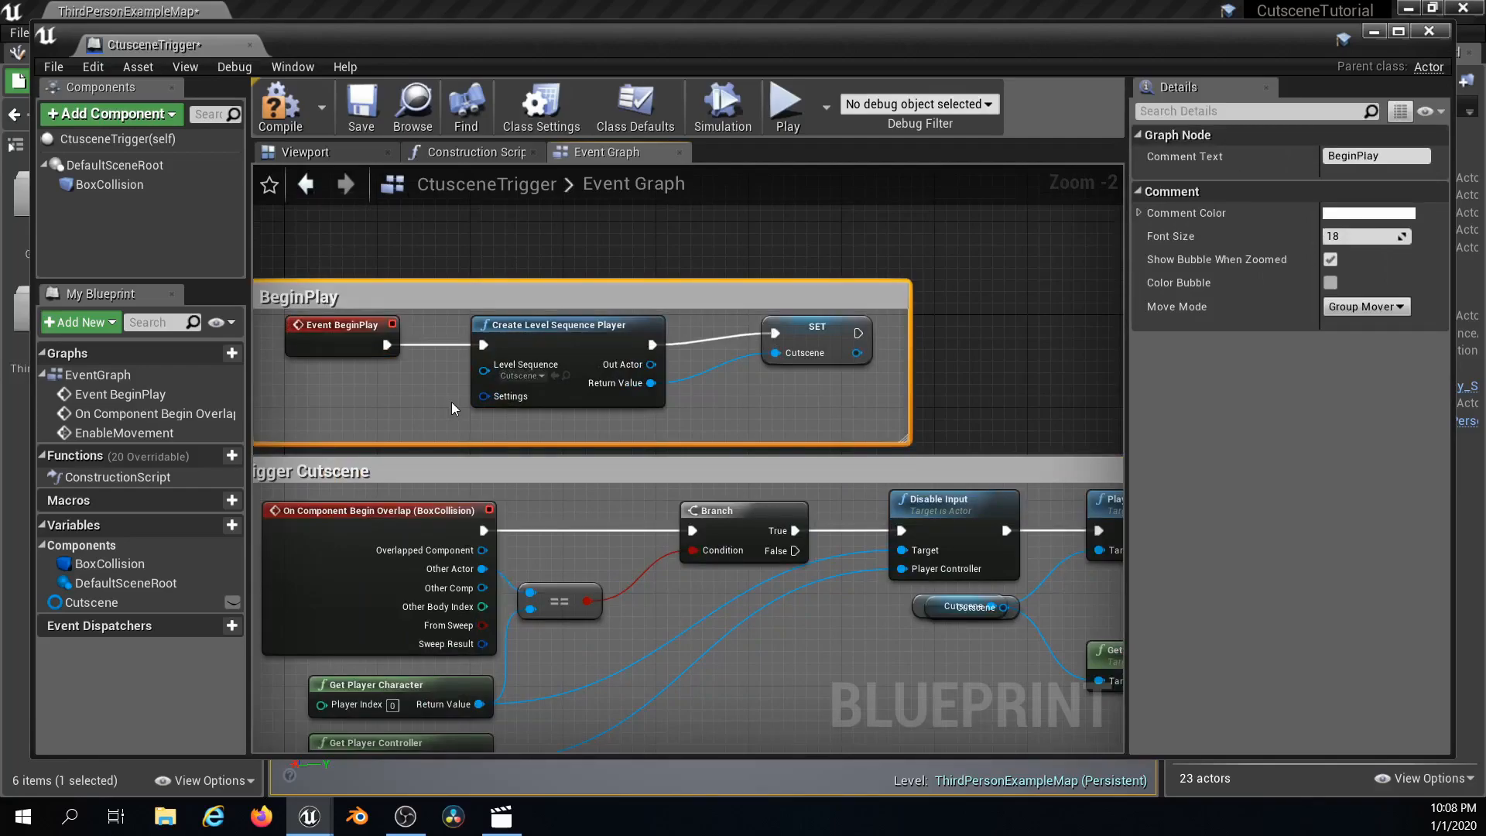
pyautogui.scroll(-4, 452, 402)
pyautogui.scroll(4, 620, 462)
pyautogui.scroll(-3, 601, 480)
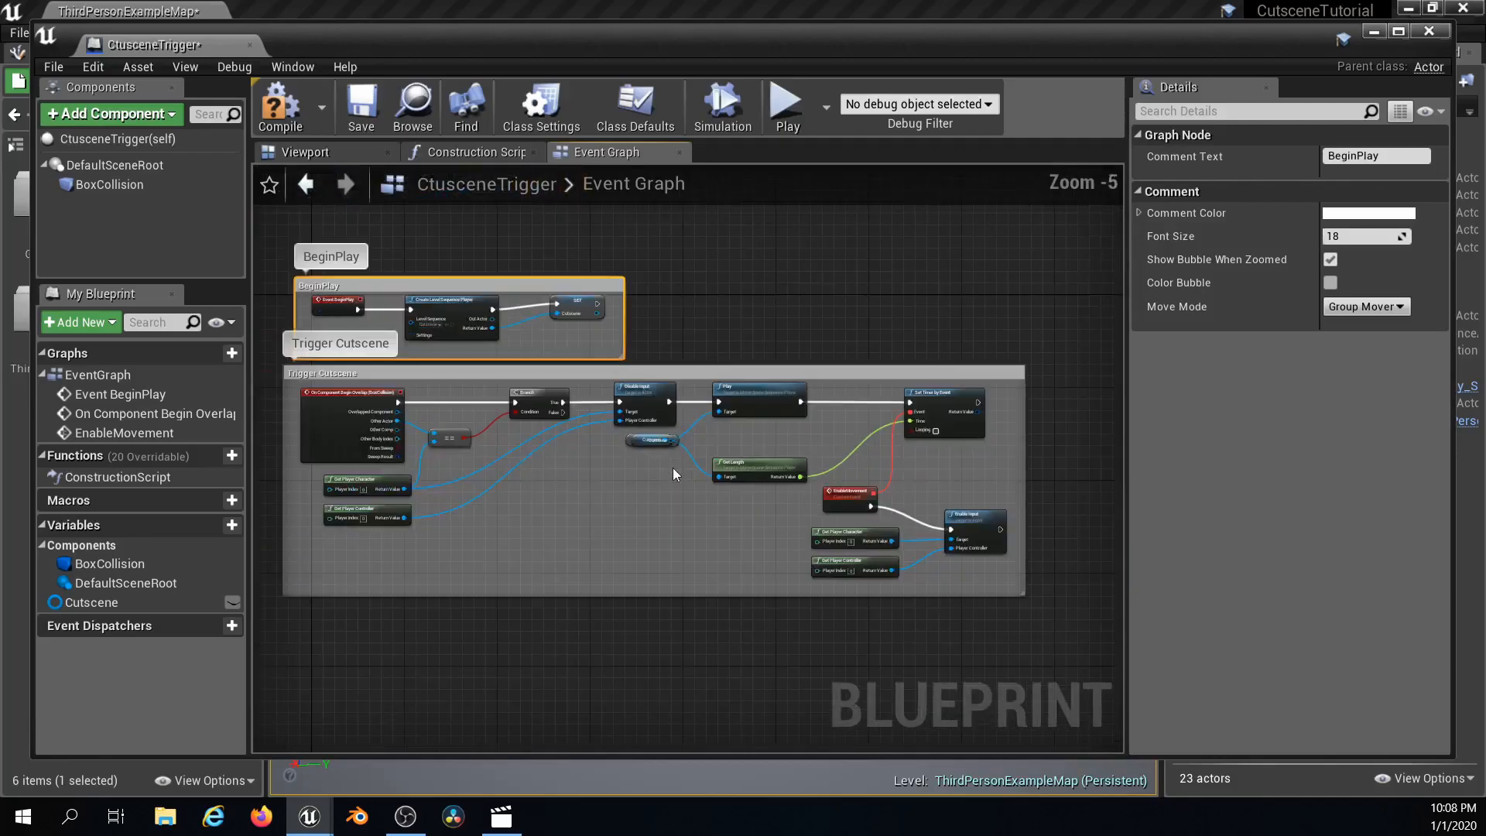
# - Compile and save the trigger Blueprint, and close its editor
pyautogui.click(323, 120)
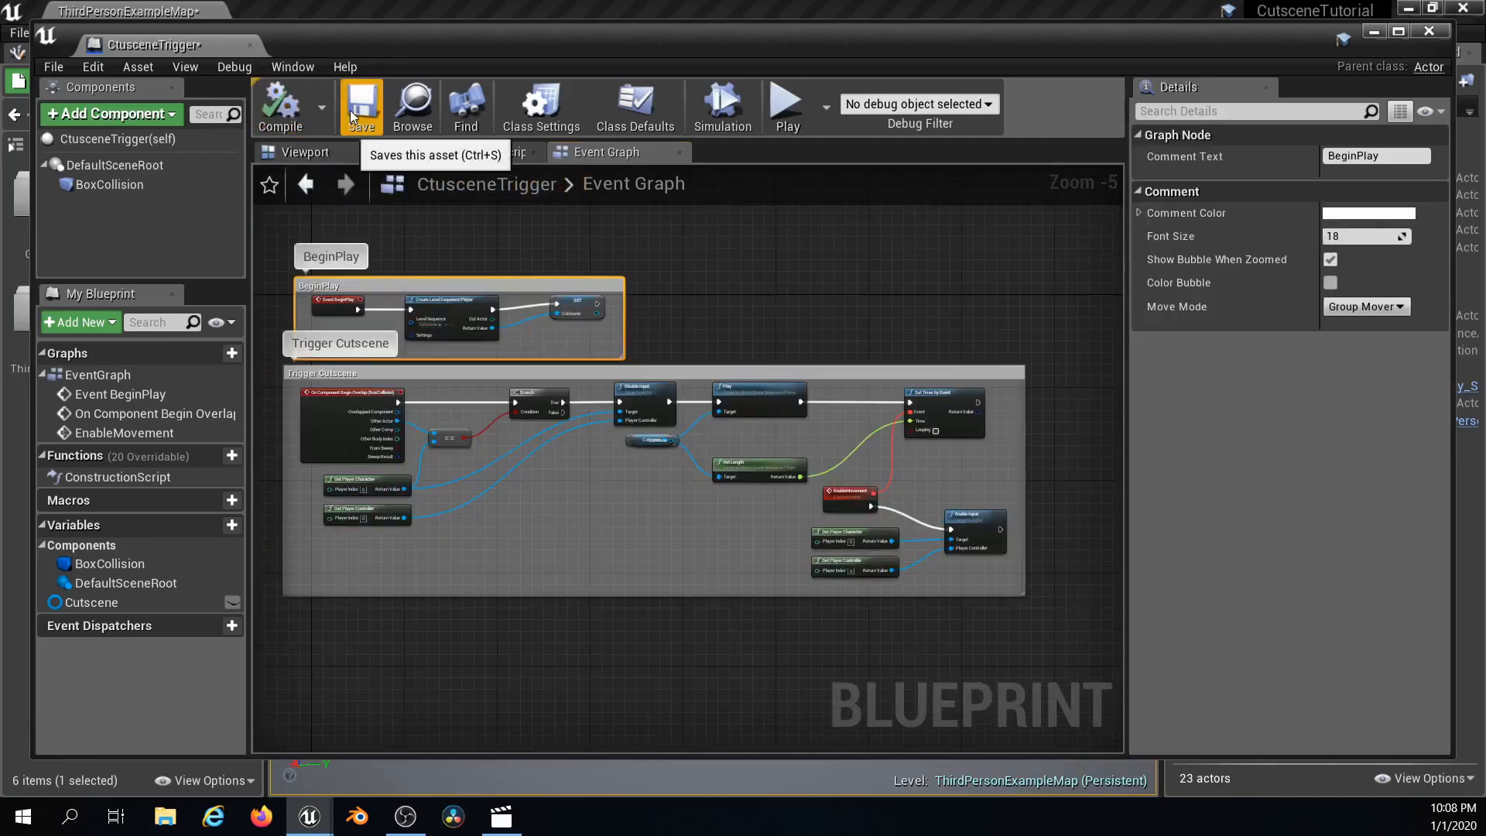
pyautogui.click(352, 110)
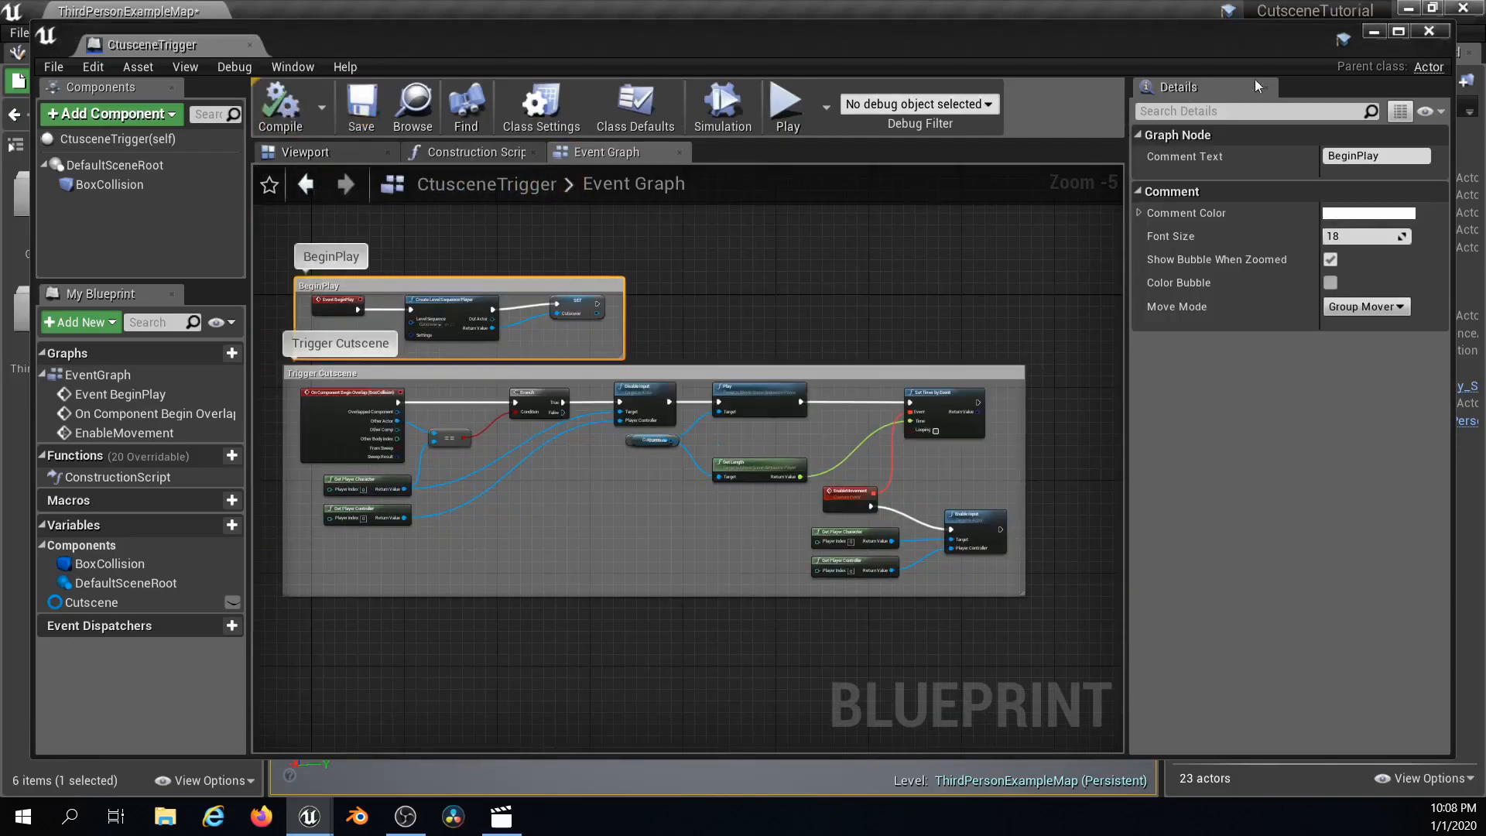
pyautogui.click(1429, 32)
# - Place the CtusceneTrigger Blueprint in the level on the floor in front of the stairs
pyautogui.moveTo(527, 473); pyautogui.dragTo(727, 538, button='right')
pyautogui.moveTo(135, 316); pyautogui.dragTo(709, 491)
pyautogui.moveTo(710, 491); pyautogui.dragTo(518, 437, button='right')
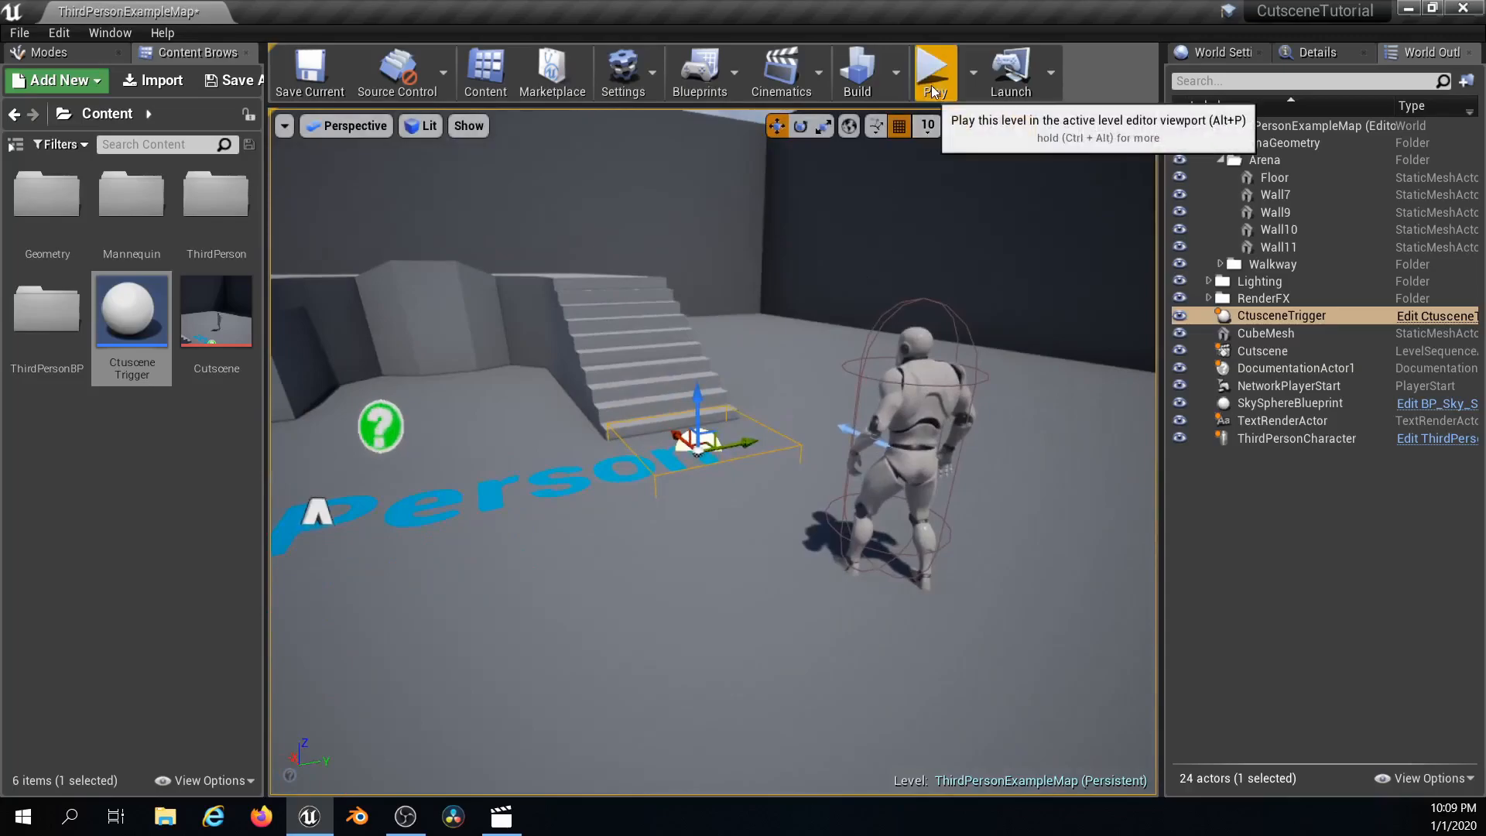
# - Play the level and run the character through the cutscene trigger, up the stairs and along the walkway
pyautogui.click(930, 83)
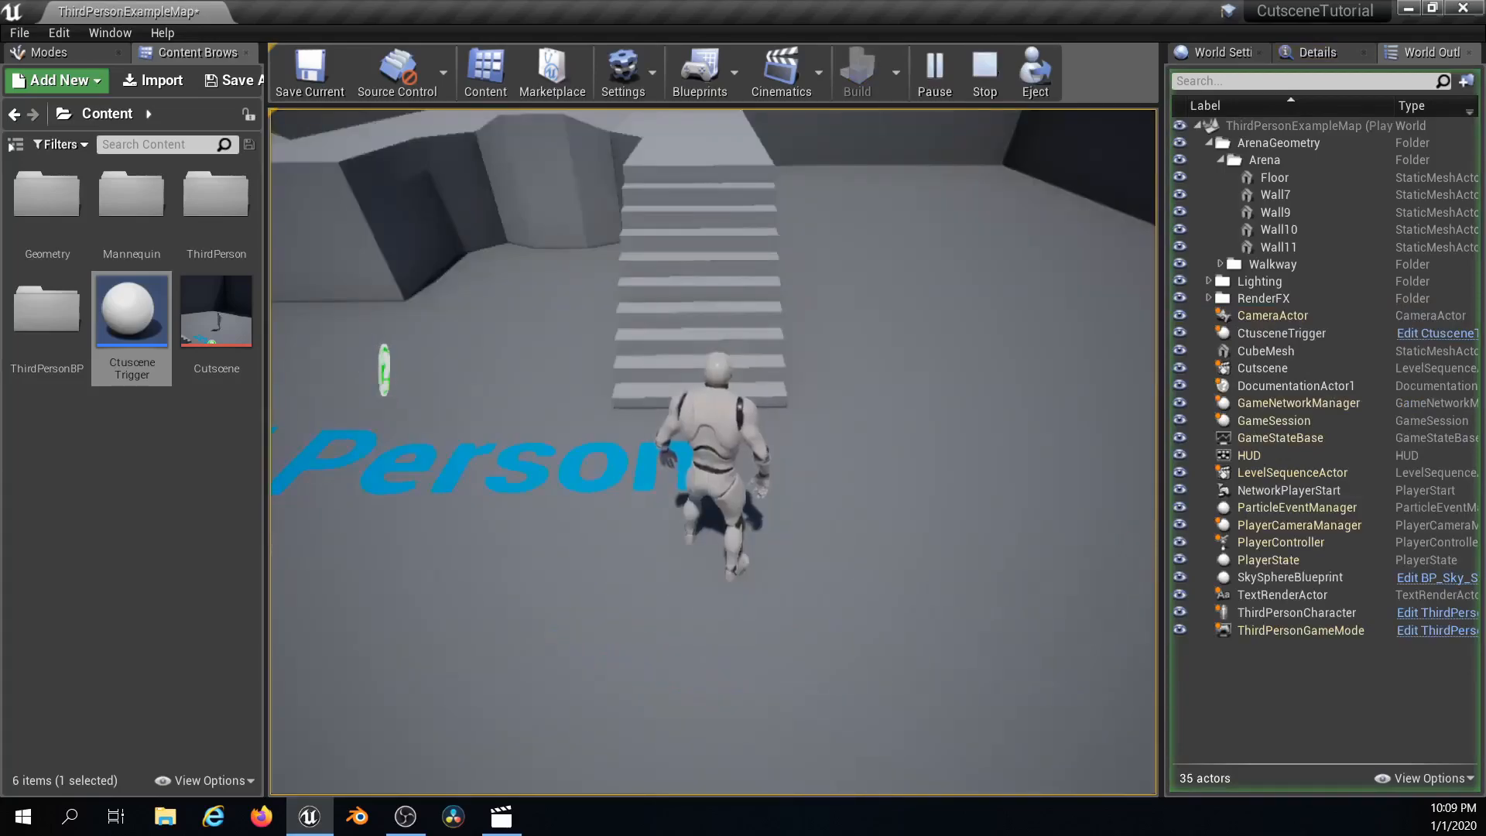
pyautogui.press('w')
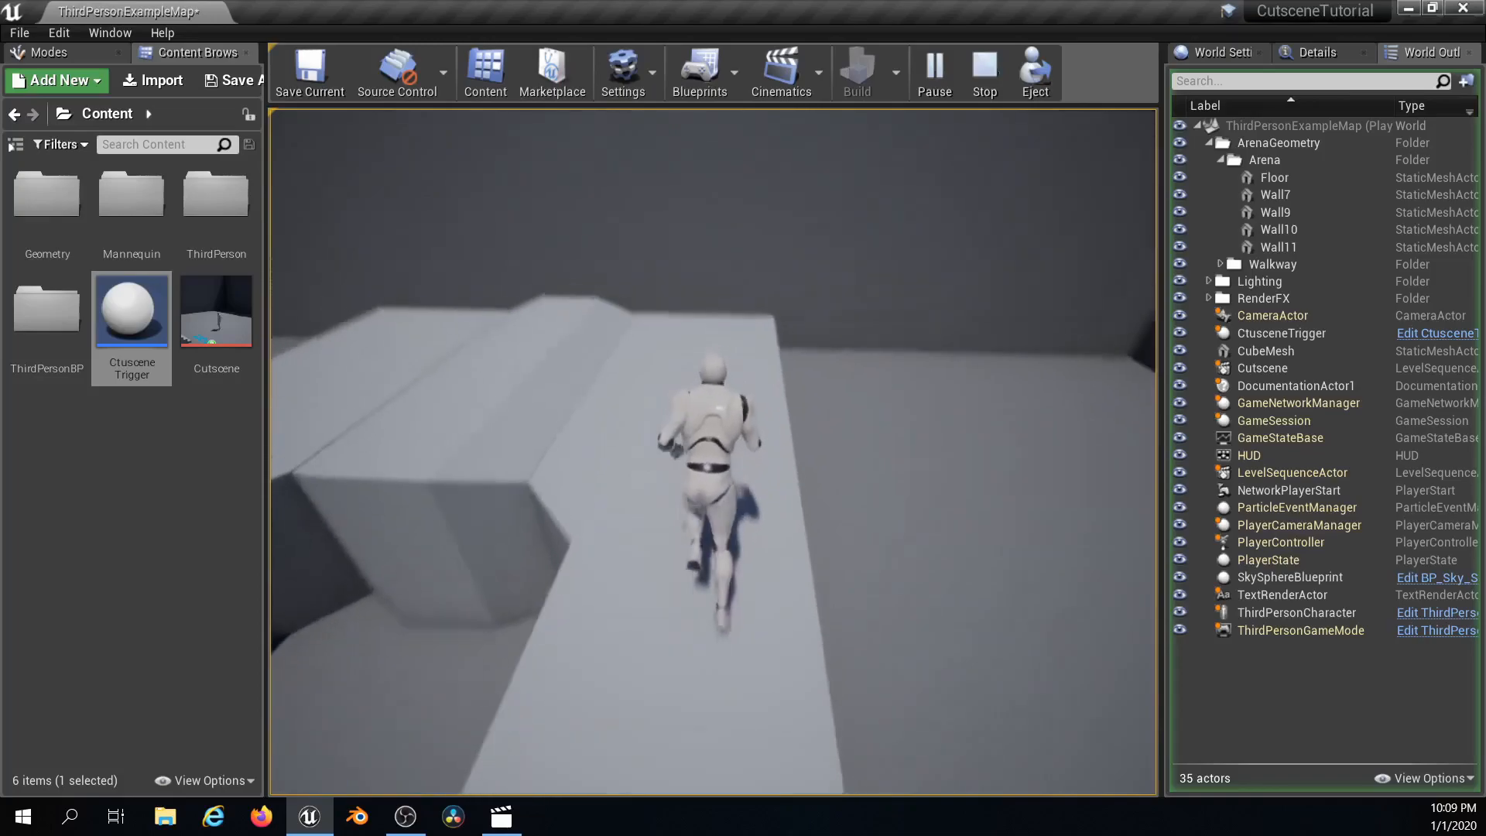
pyautogui.press('w')
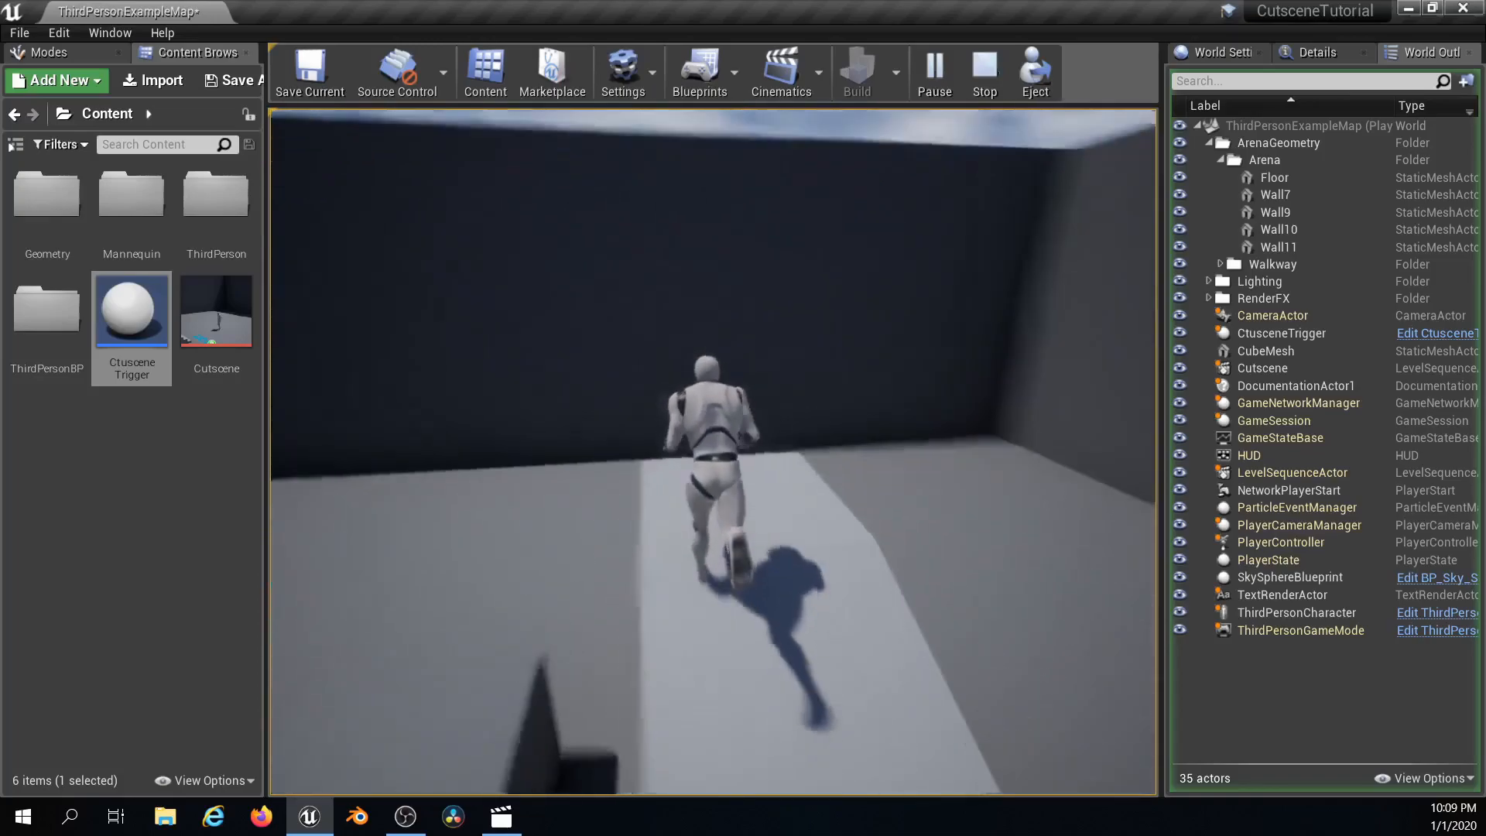
pyautogui.press('w')
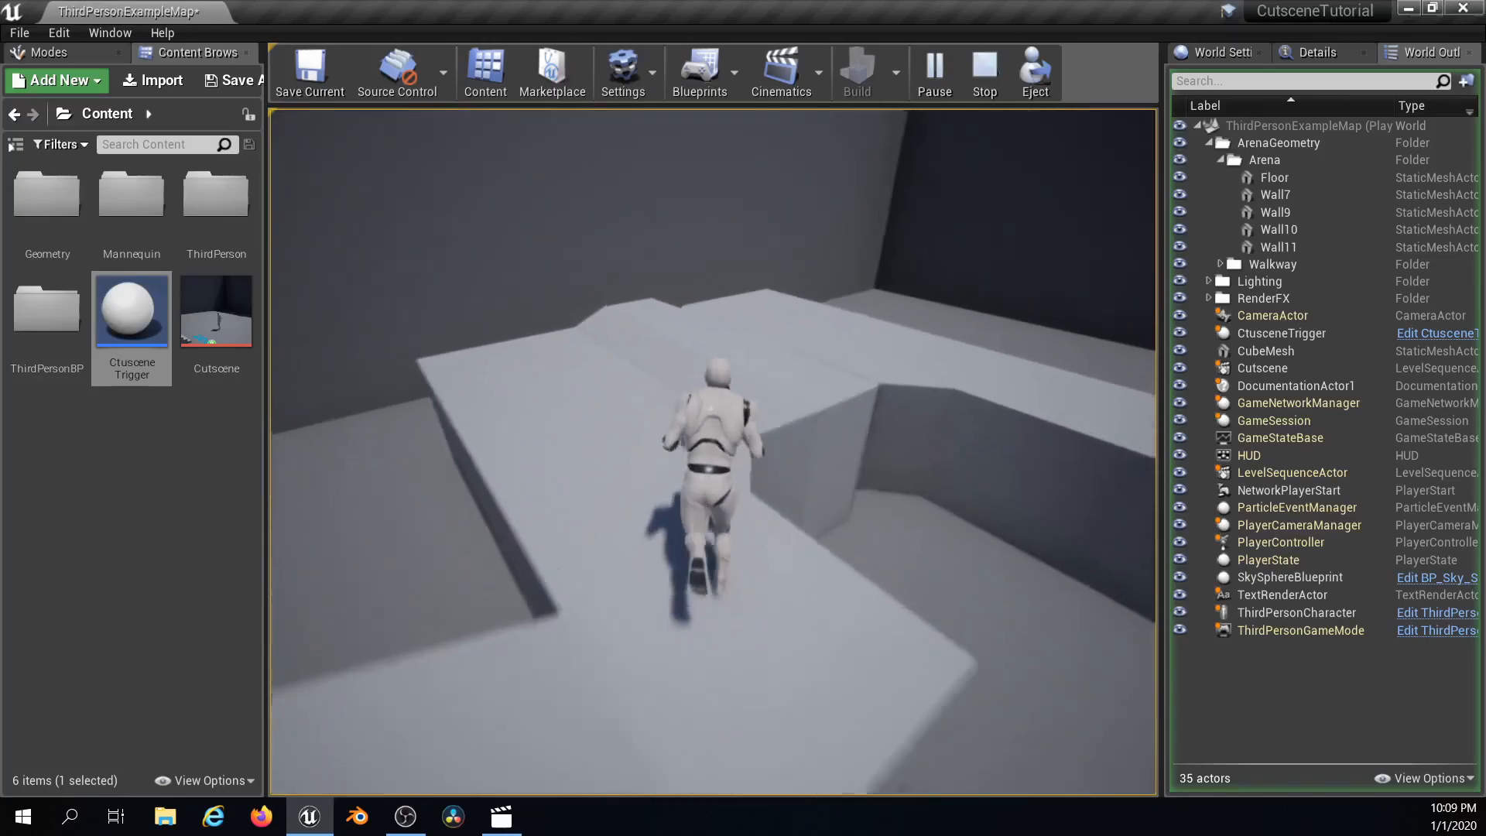
pyautogui.press('w')
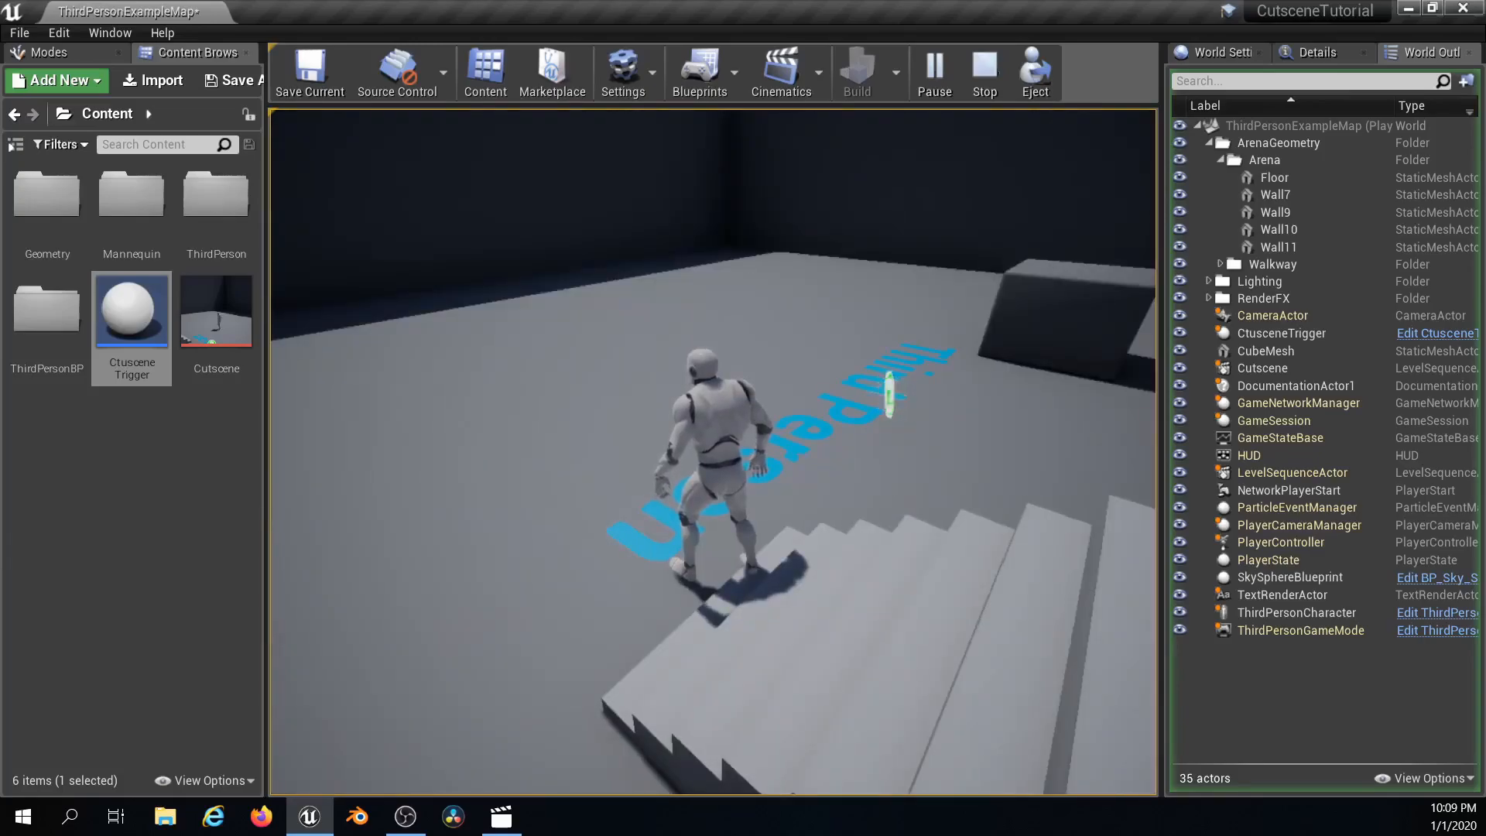
# - Run the character in and out of the trigger area repeatedly to check whether the cutscene replays, and stop the play session
pyautogui.press('s')
pyautogui.press('a')
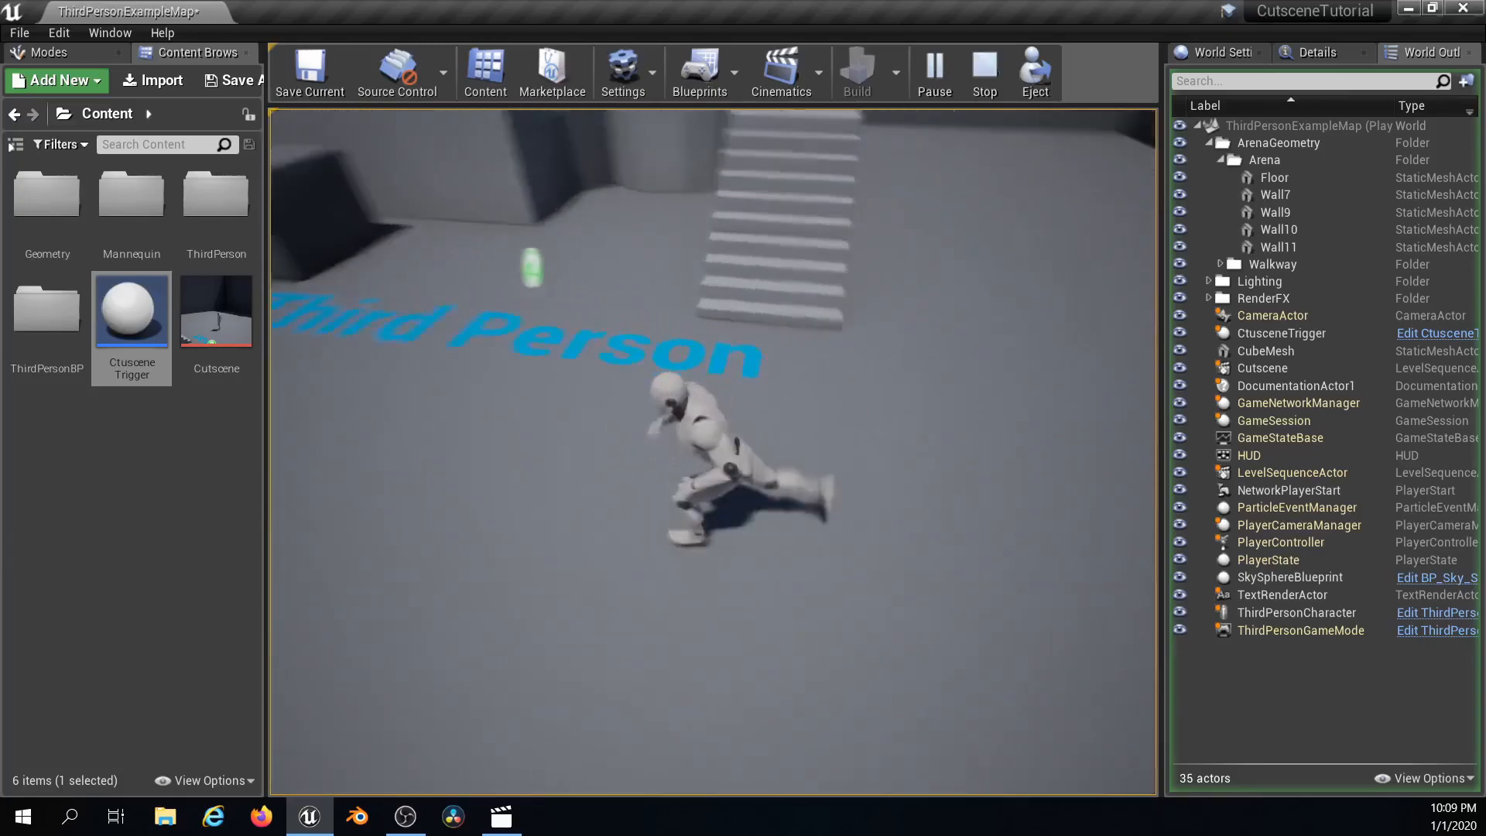
pyautogui.press('d')
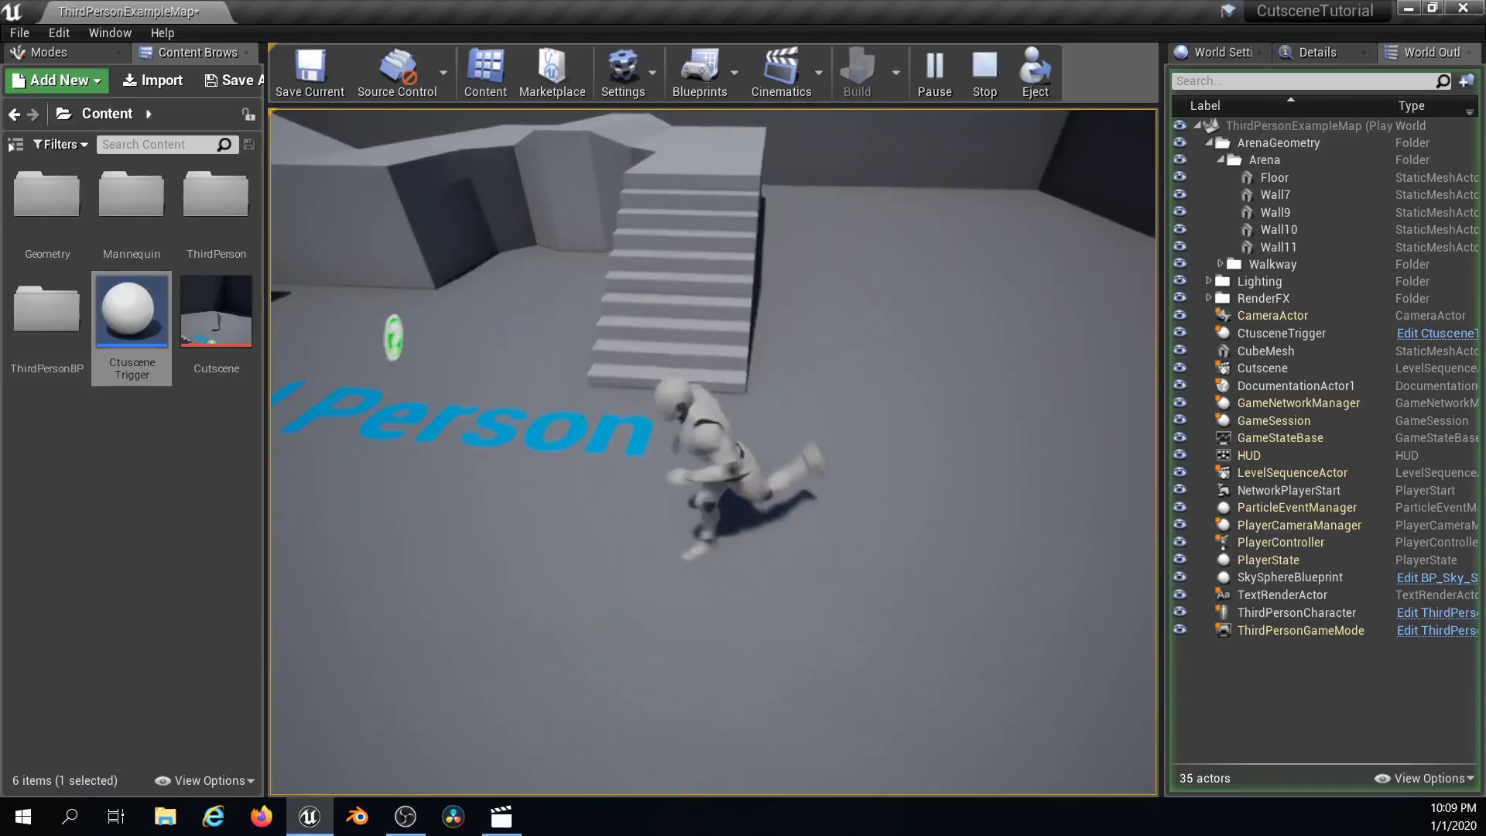
pyautogui.press('s')
pyautogui.press('w')
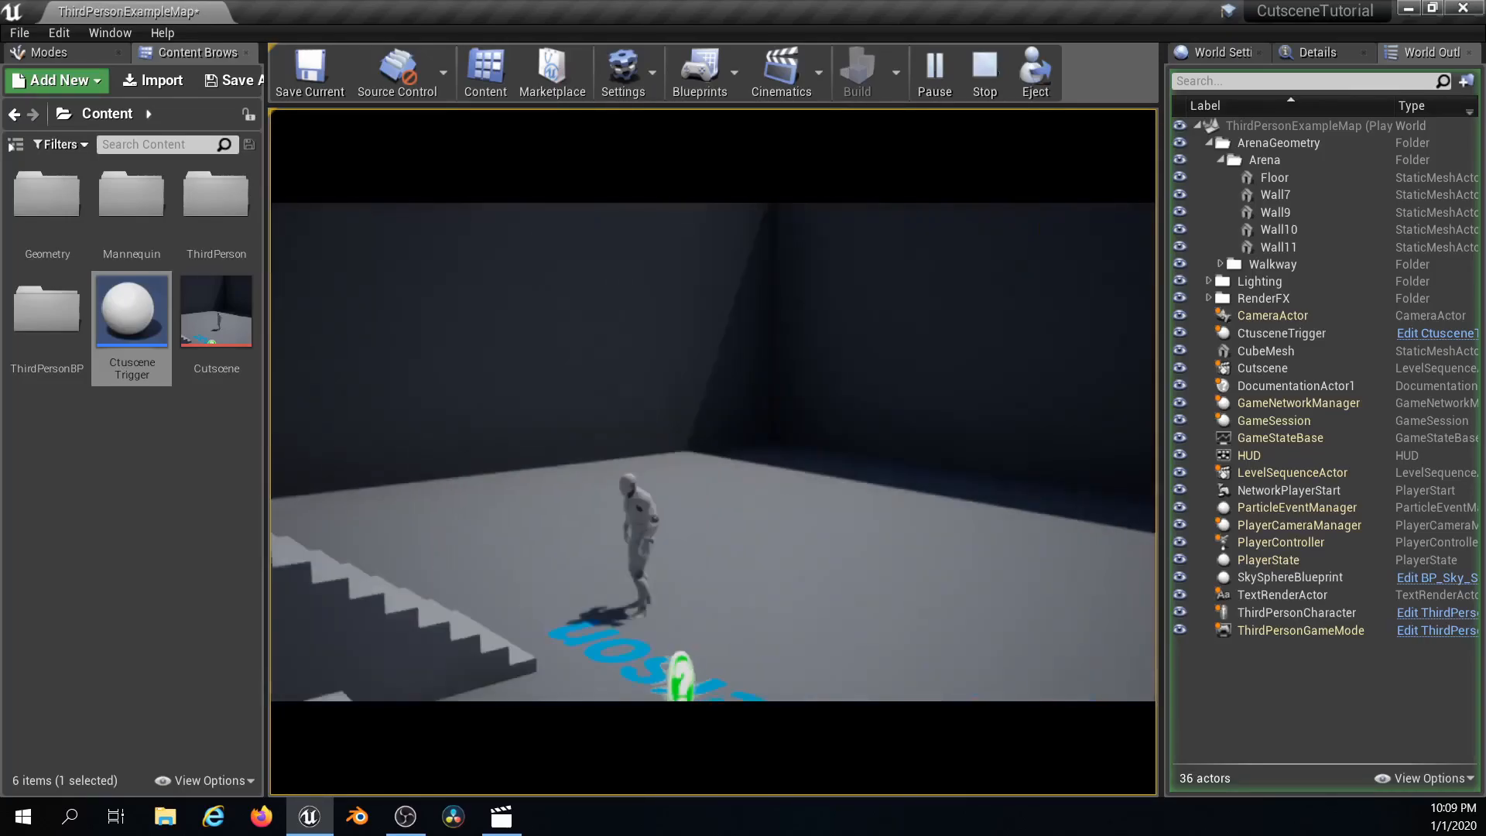
pyautogui.press('s')
pyautogui.press('d')
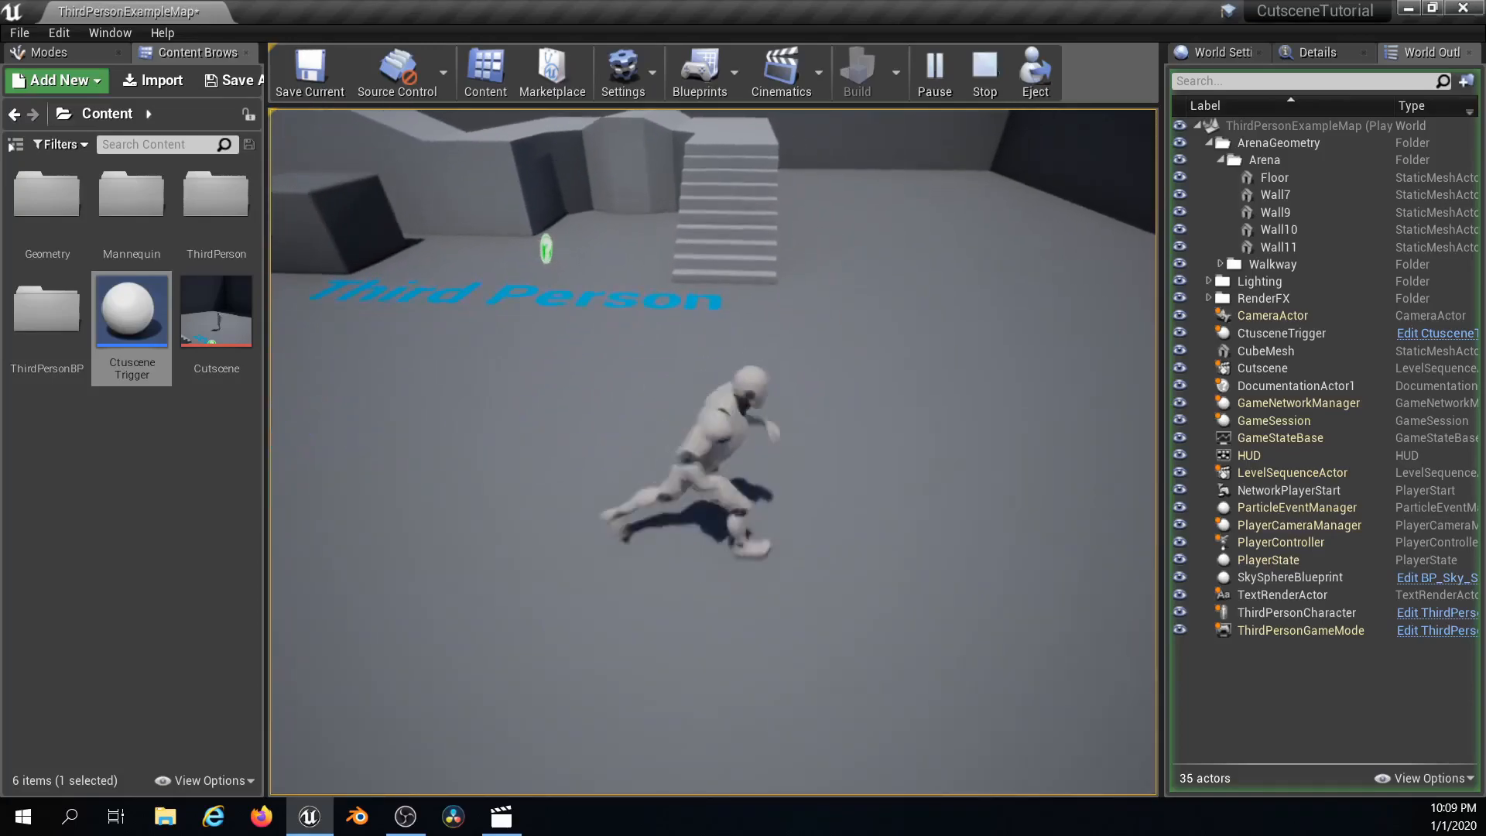
pyautogui.press('Escape')
# - Open the CtusceneTrigger Blueprint and widen the "Trigger Cutscene" comment box to make room after the Enable Input node
pyautogui.press('w')
pyautogui.moveTo(712, 452); pyautogui.dragTo(859, 496, button='right')
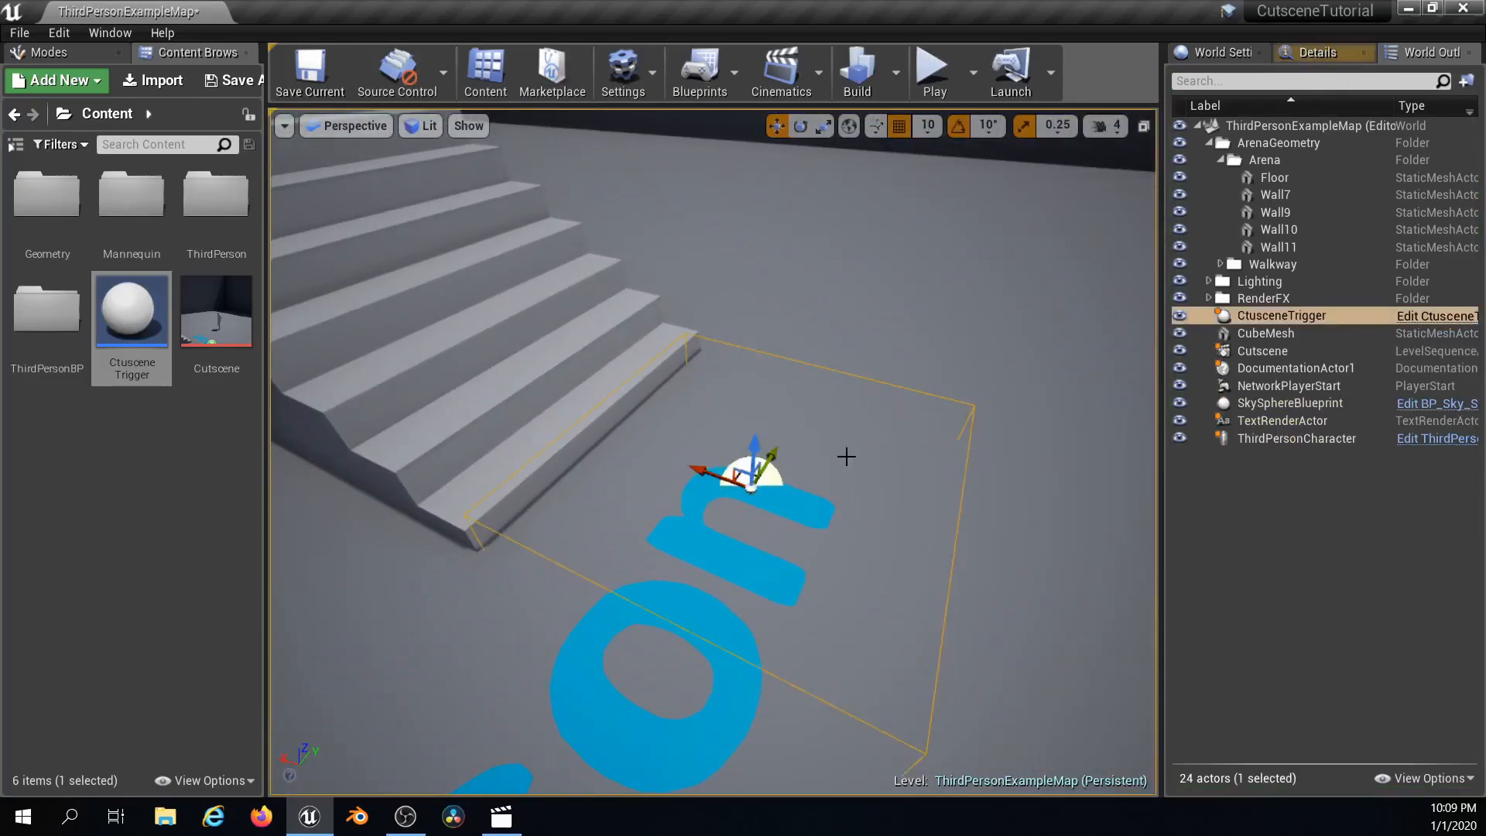
pyautogui.click(1420, 318)
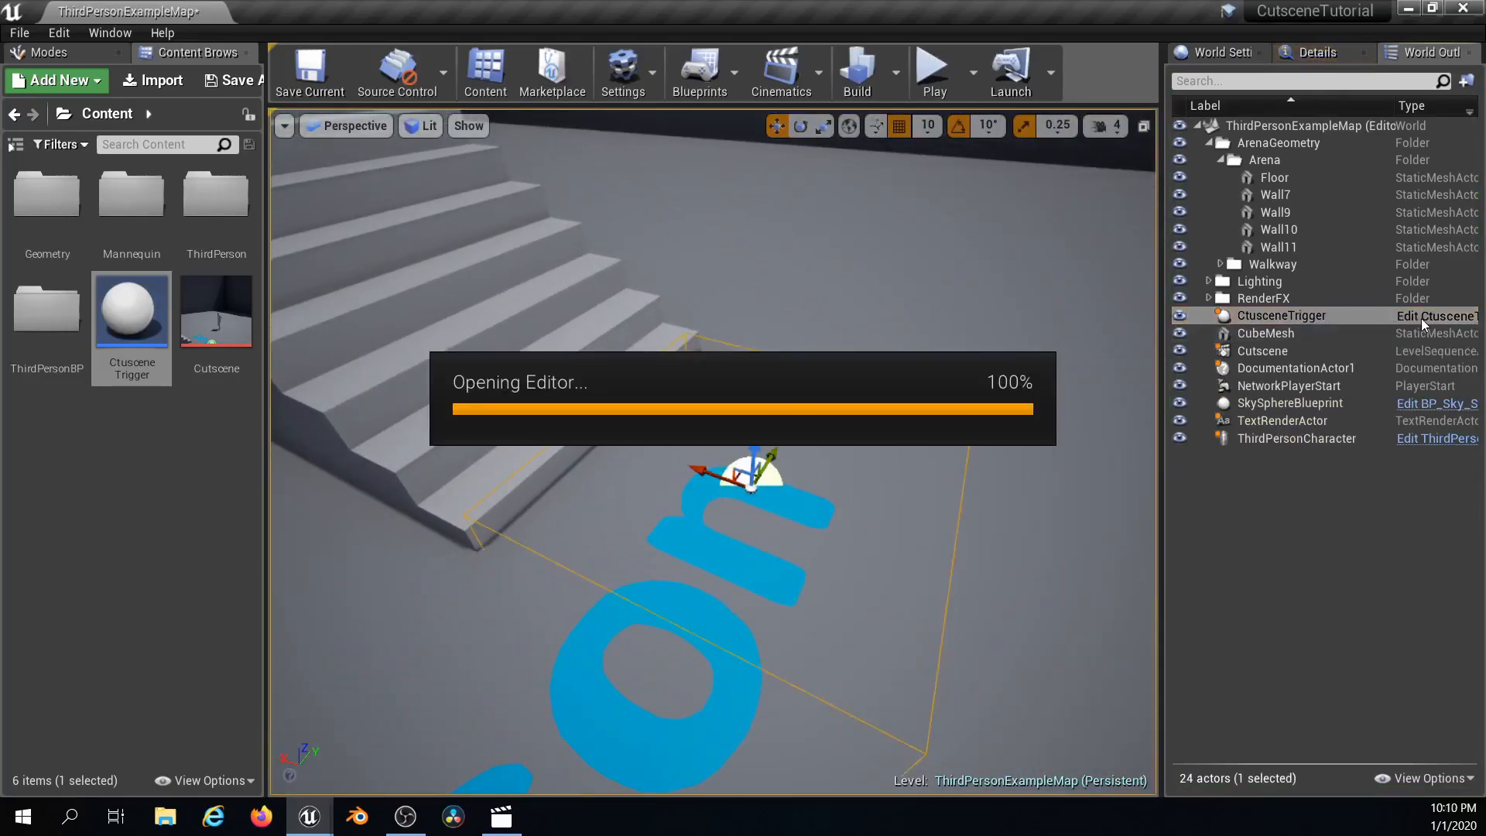
pyautogui.moveTo(941, 461); pyautogui.dragTo(517, 431, button='right')
pyautogui.scroll(1, 742, 391)
pyautogui.moveTo(743, 391); pyautogui.dragTo(623, 458, button='right')
pyautogui.moveTo(568, 381); pyautogui.dragTo(591, 381)
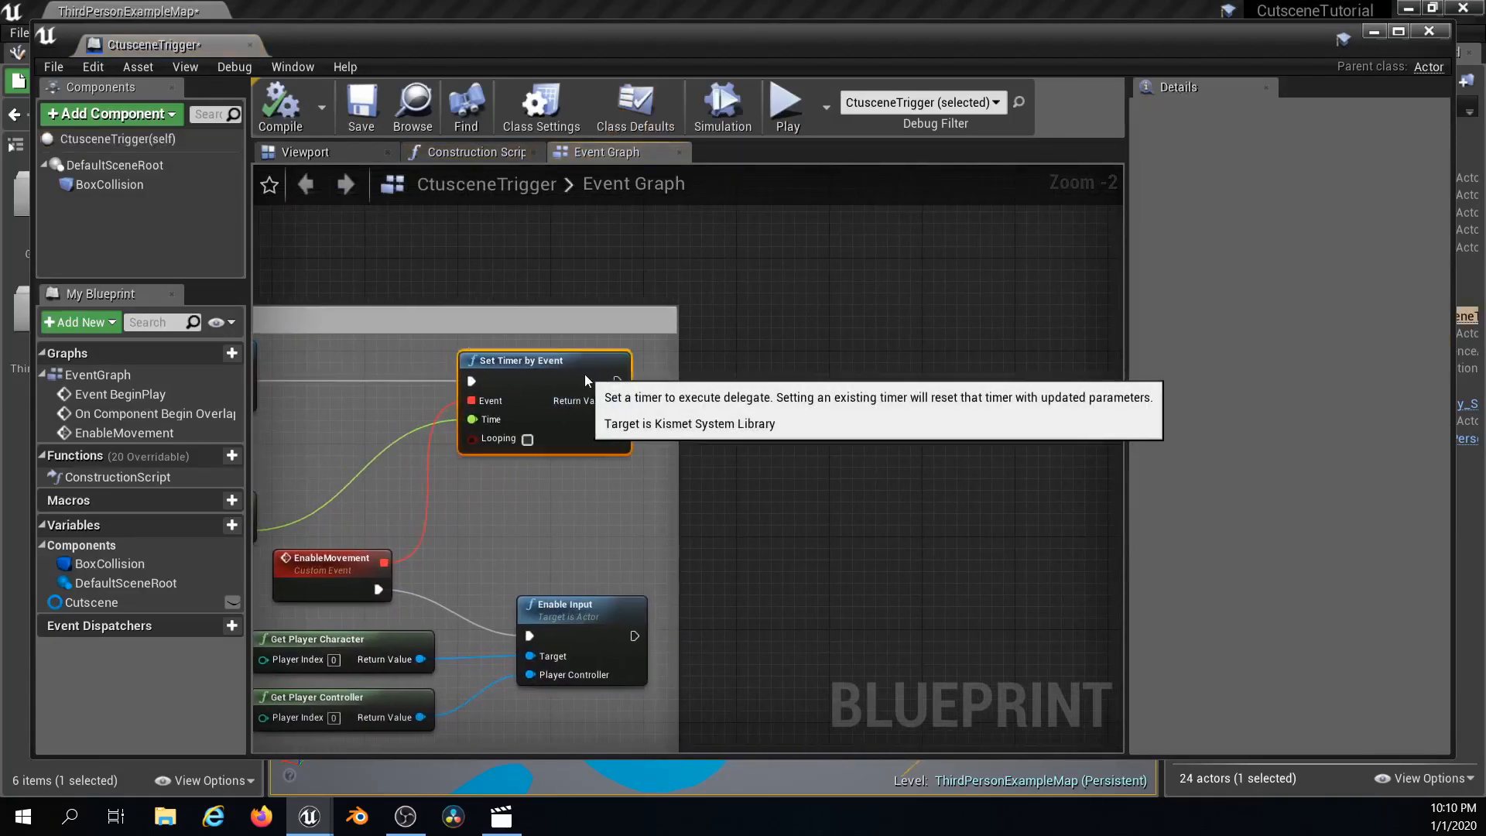
pyautogui.moveTo(651, 567); pyautogui.dragTo(685, 426, button='right')
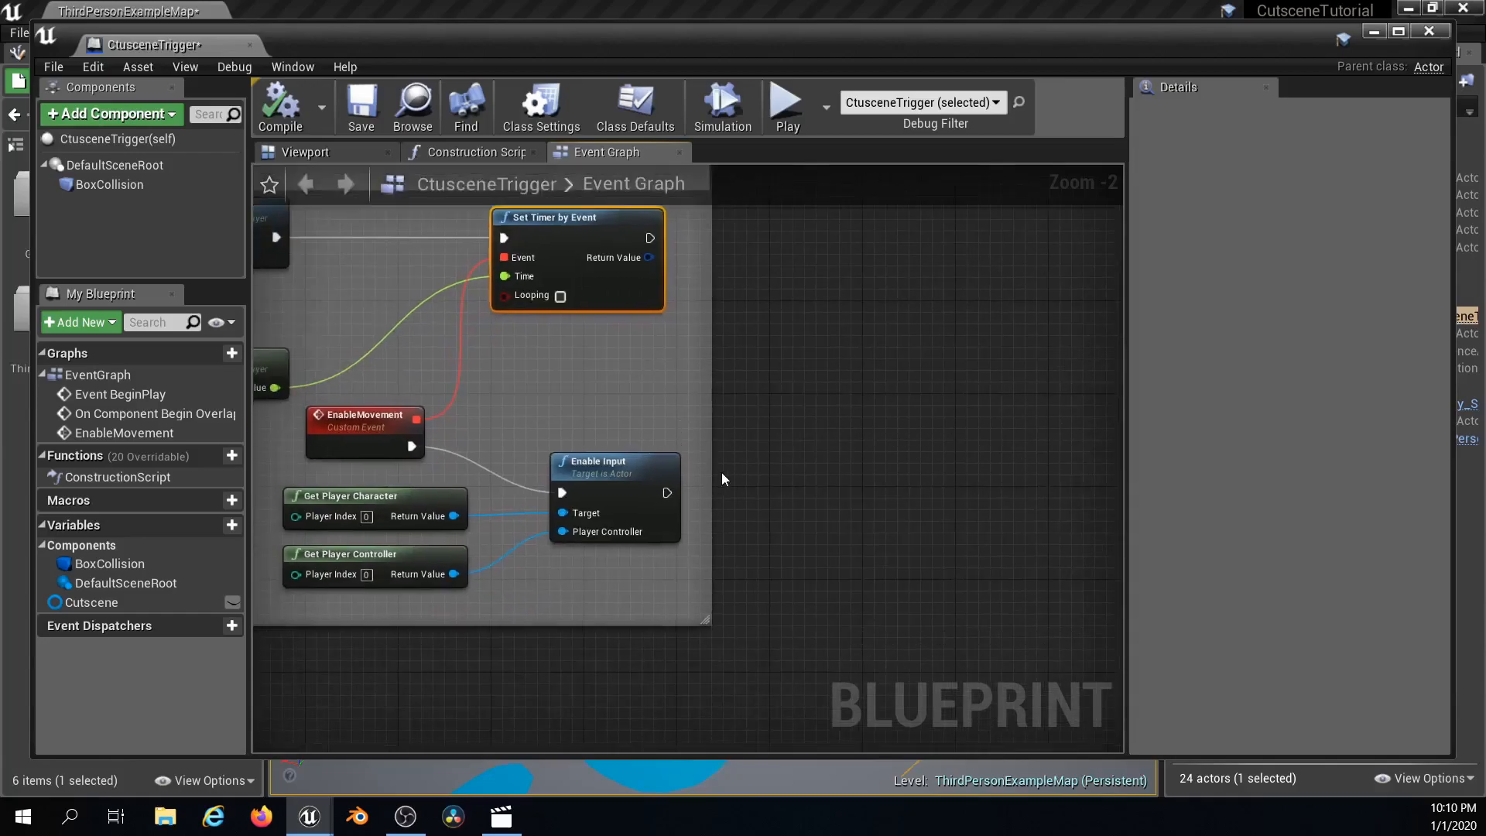
pyautogui.moveTo(708, 471); pyautogui.dragTo(919, 471)
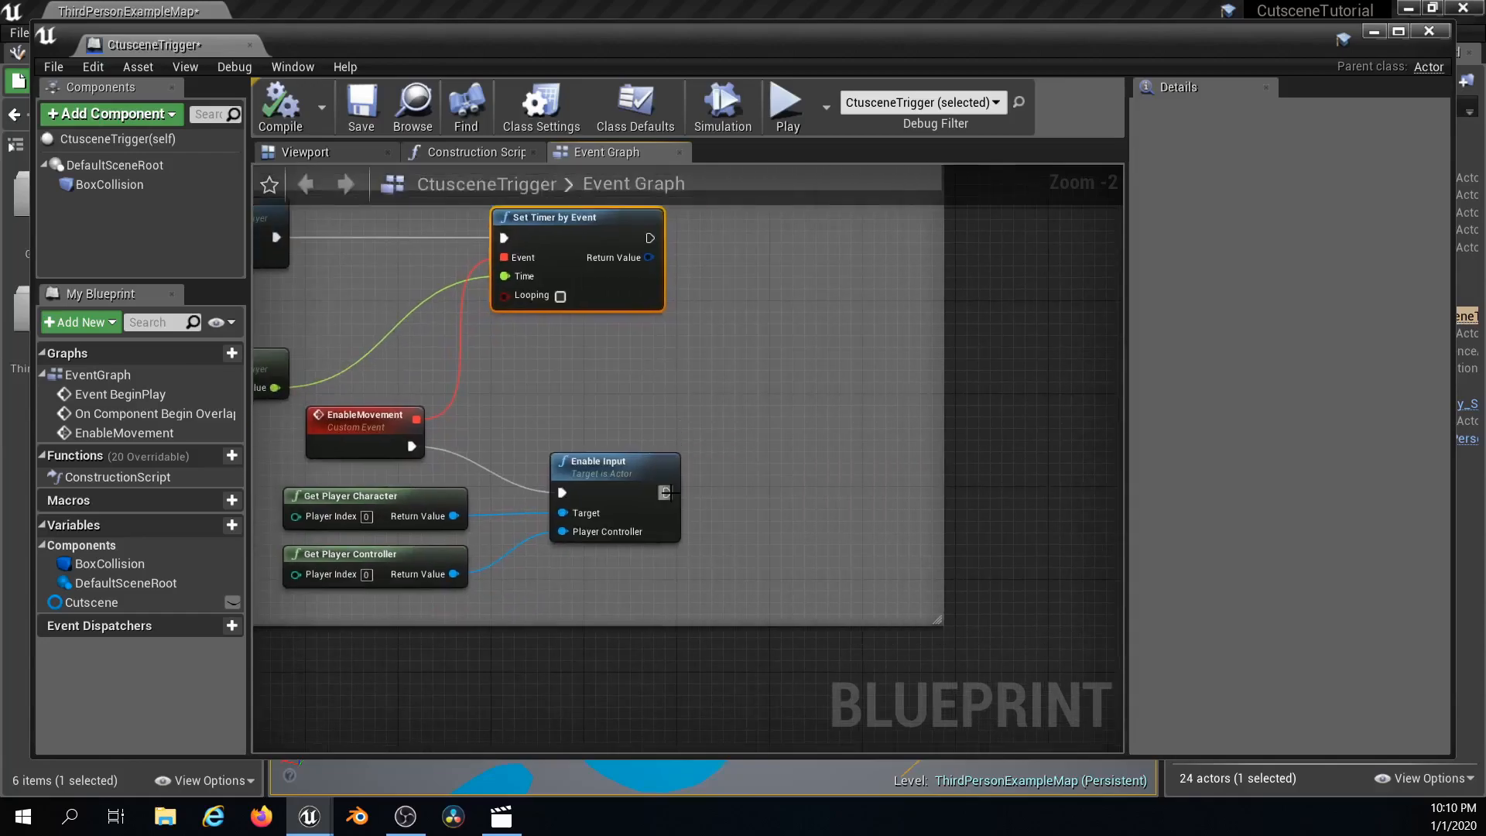
# - Add a DestroyActor node targeting self, executed after the Enable Input node
pyautogui.moveTo(742, 492); pyautogui.dragTo(746, 492)
pyautogui.write('destroy')
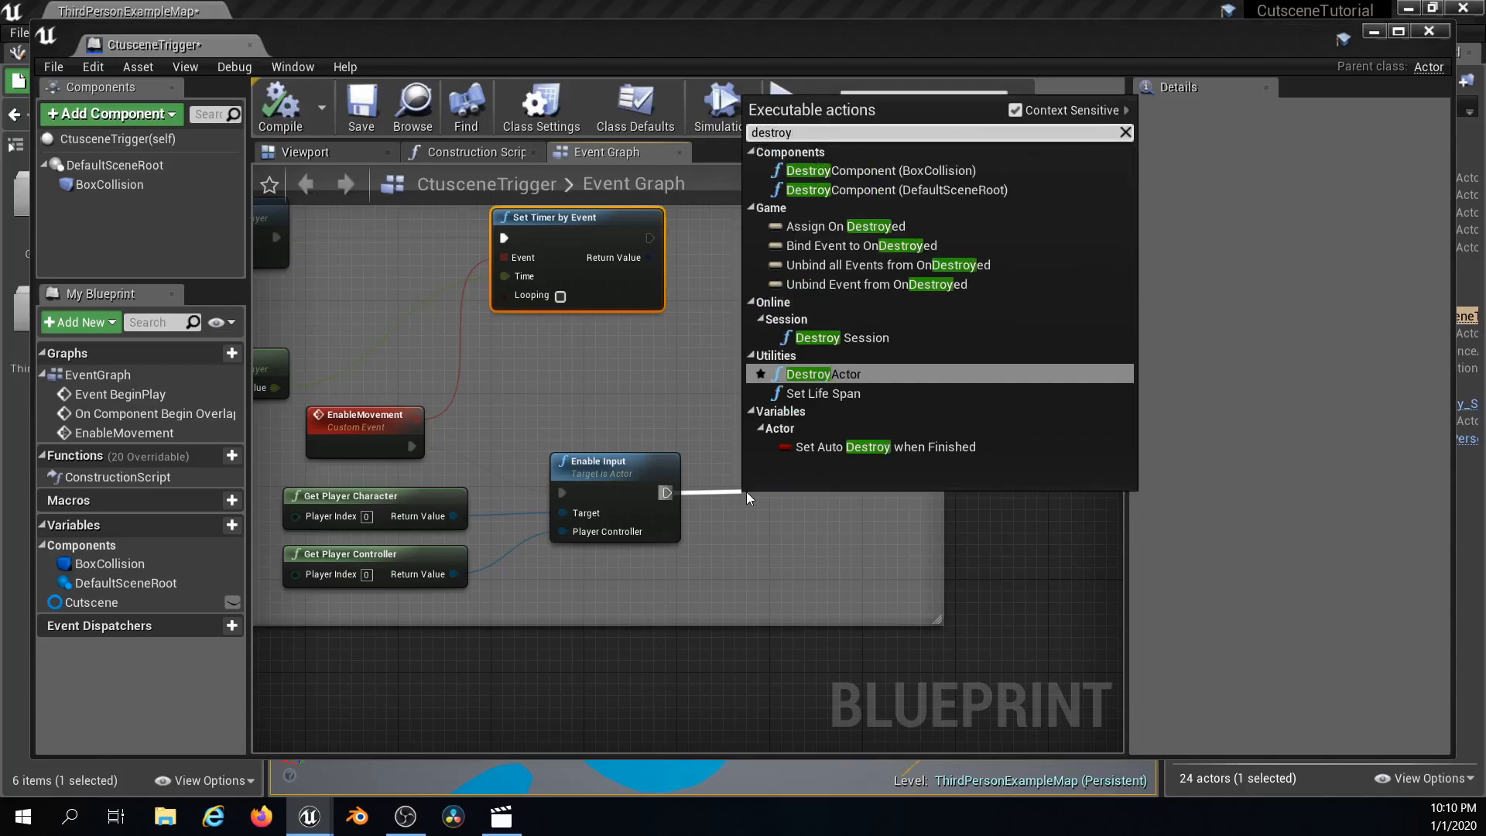
pyautogui.press('Return')
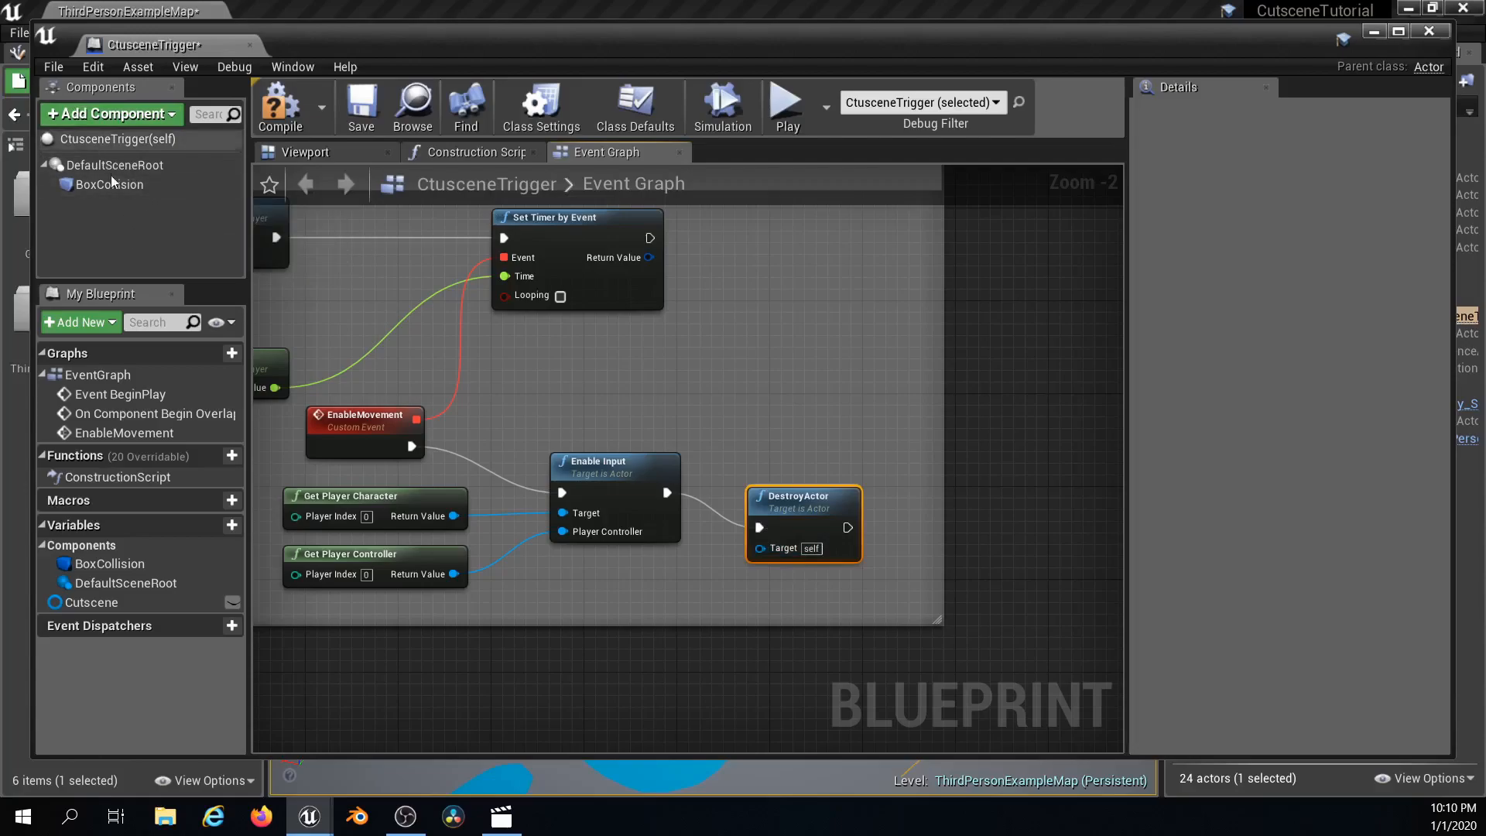
# - Compile and save the CtusceneTrigger Blueprint with its DestroyActor node, and close its editor
pyautogui.click(277, 94)
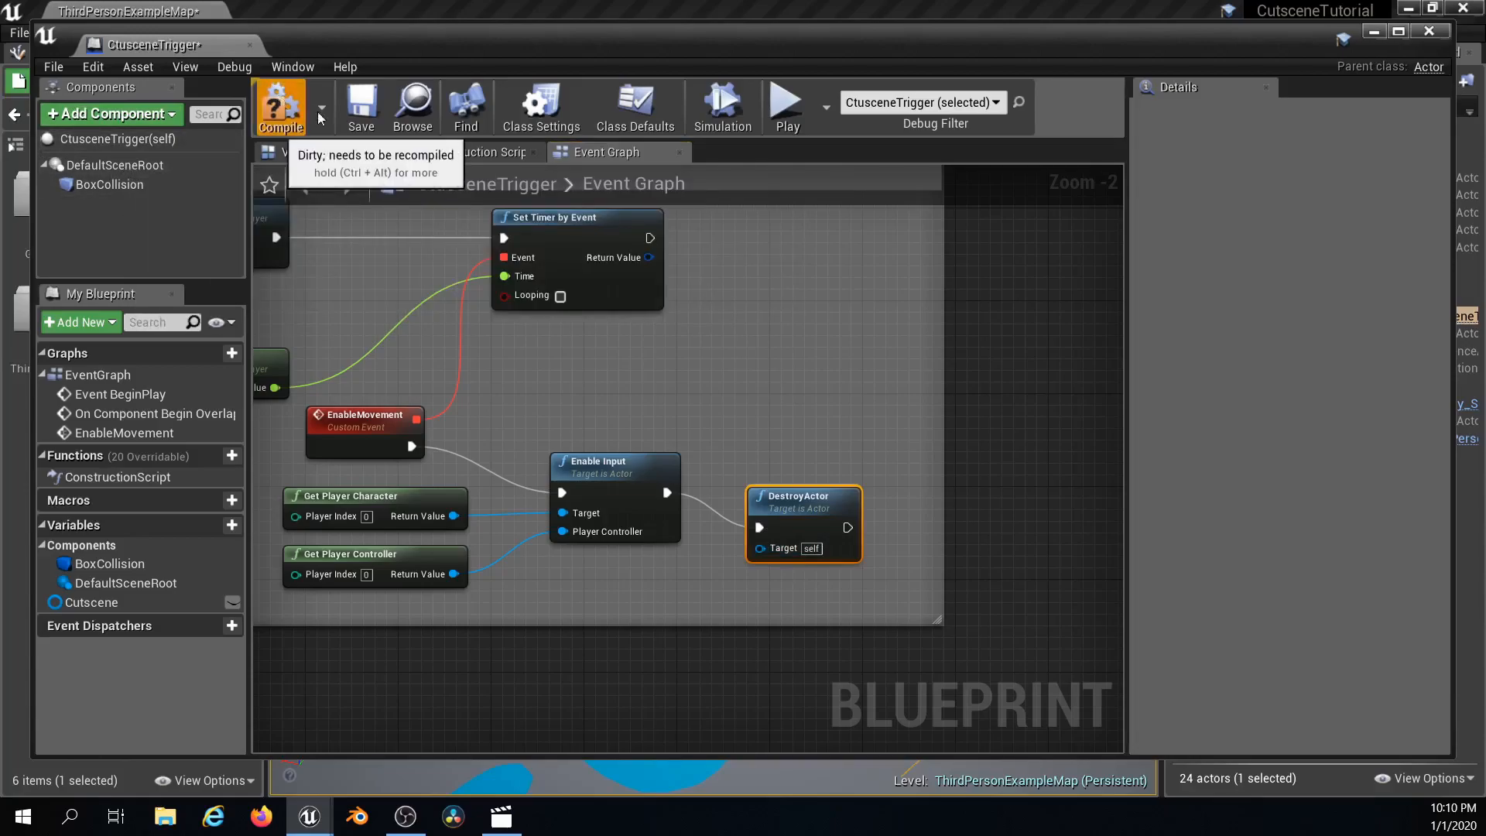
pyautogui.click(362, 109)
pyautogui.click(1428, 31)
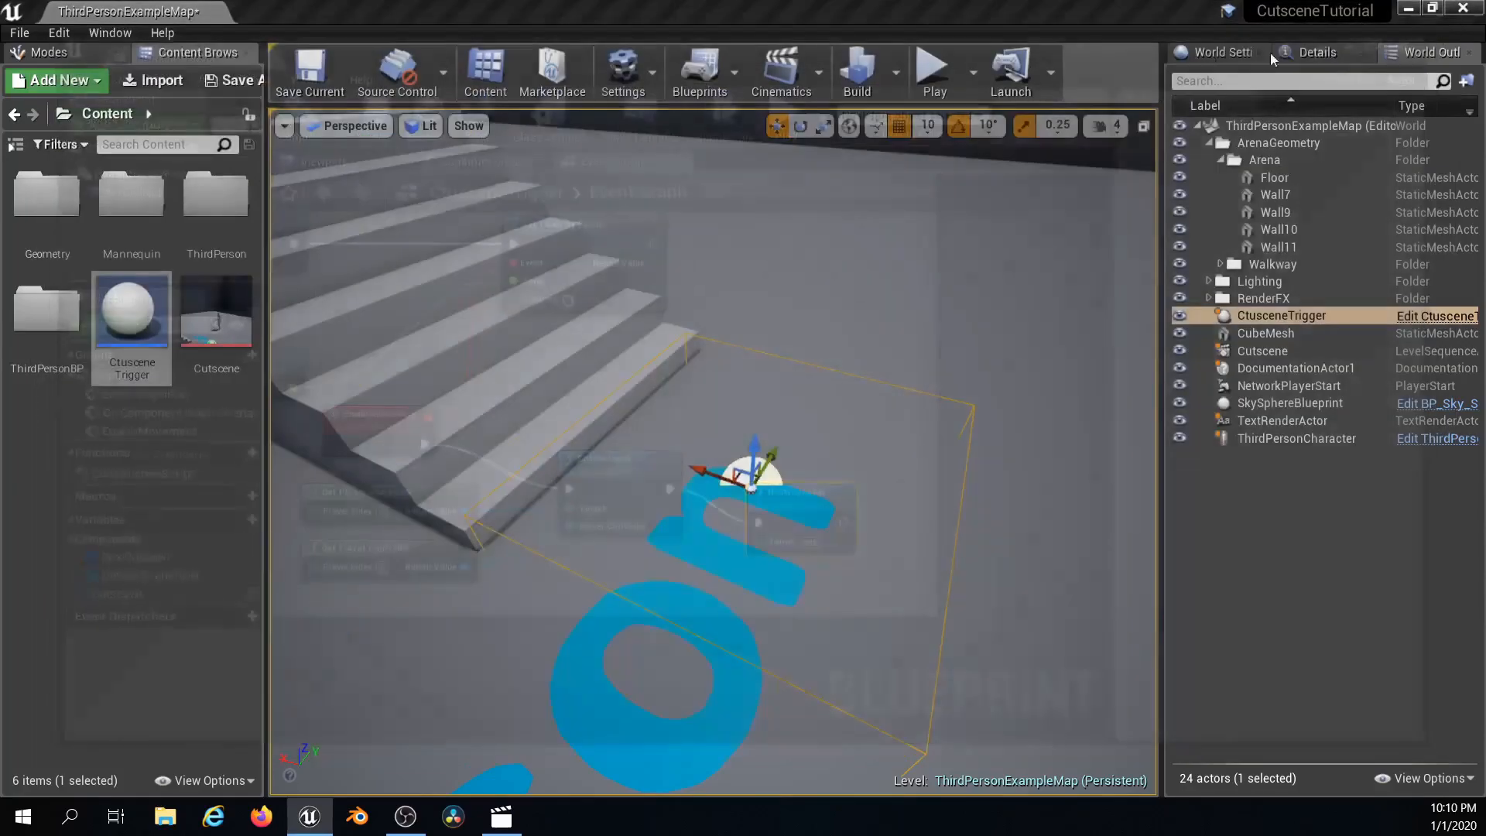
# - Play the level again, run the character through the trigger, and continue up the stairs and off the walkway
pyautogui.click(950, 83)
pyautogui.press('w')
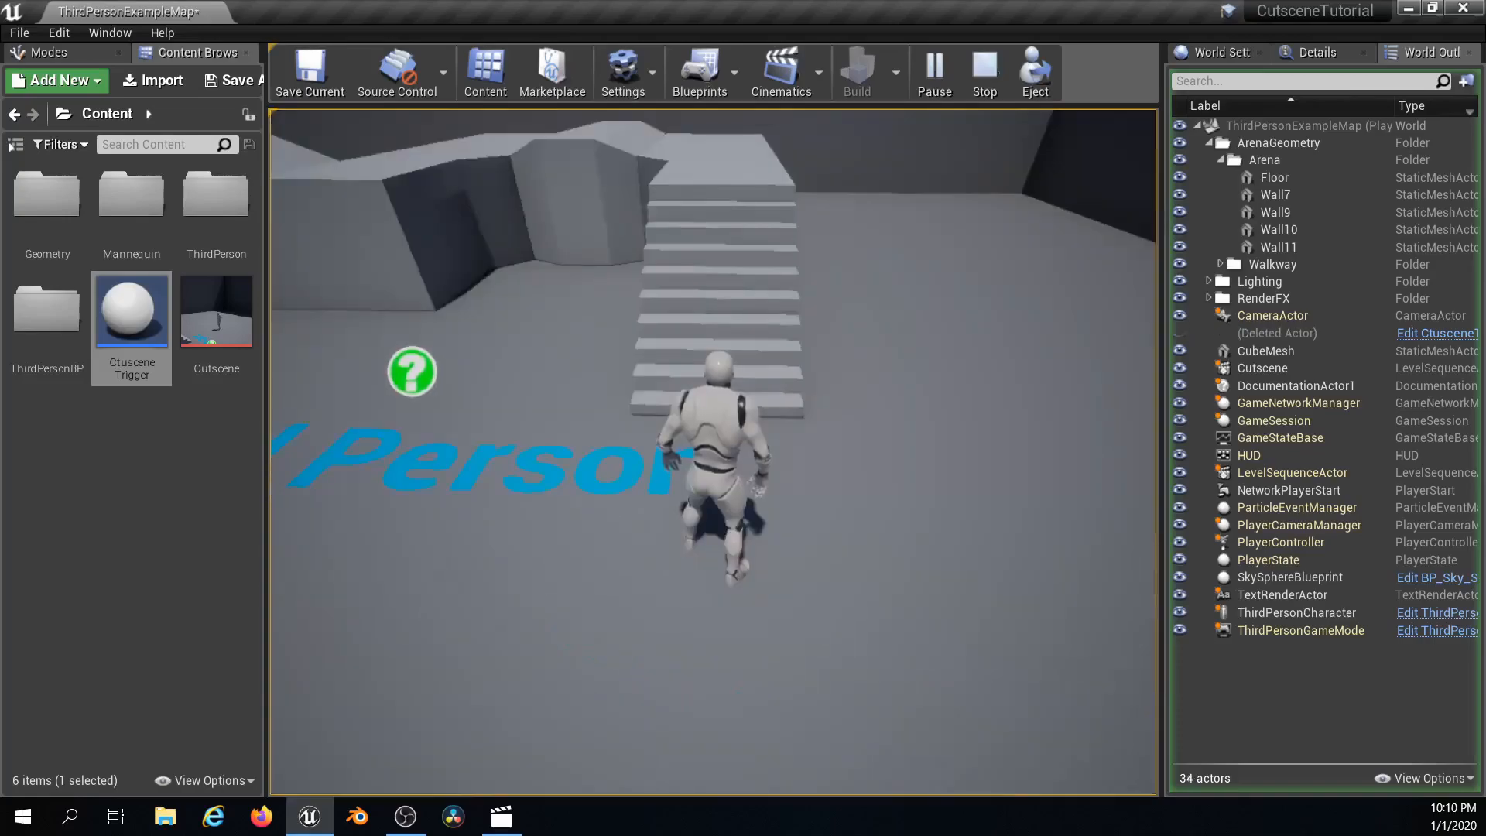
pyautogui.press('s')
pyautogui.press('w')
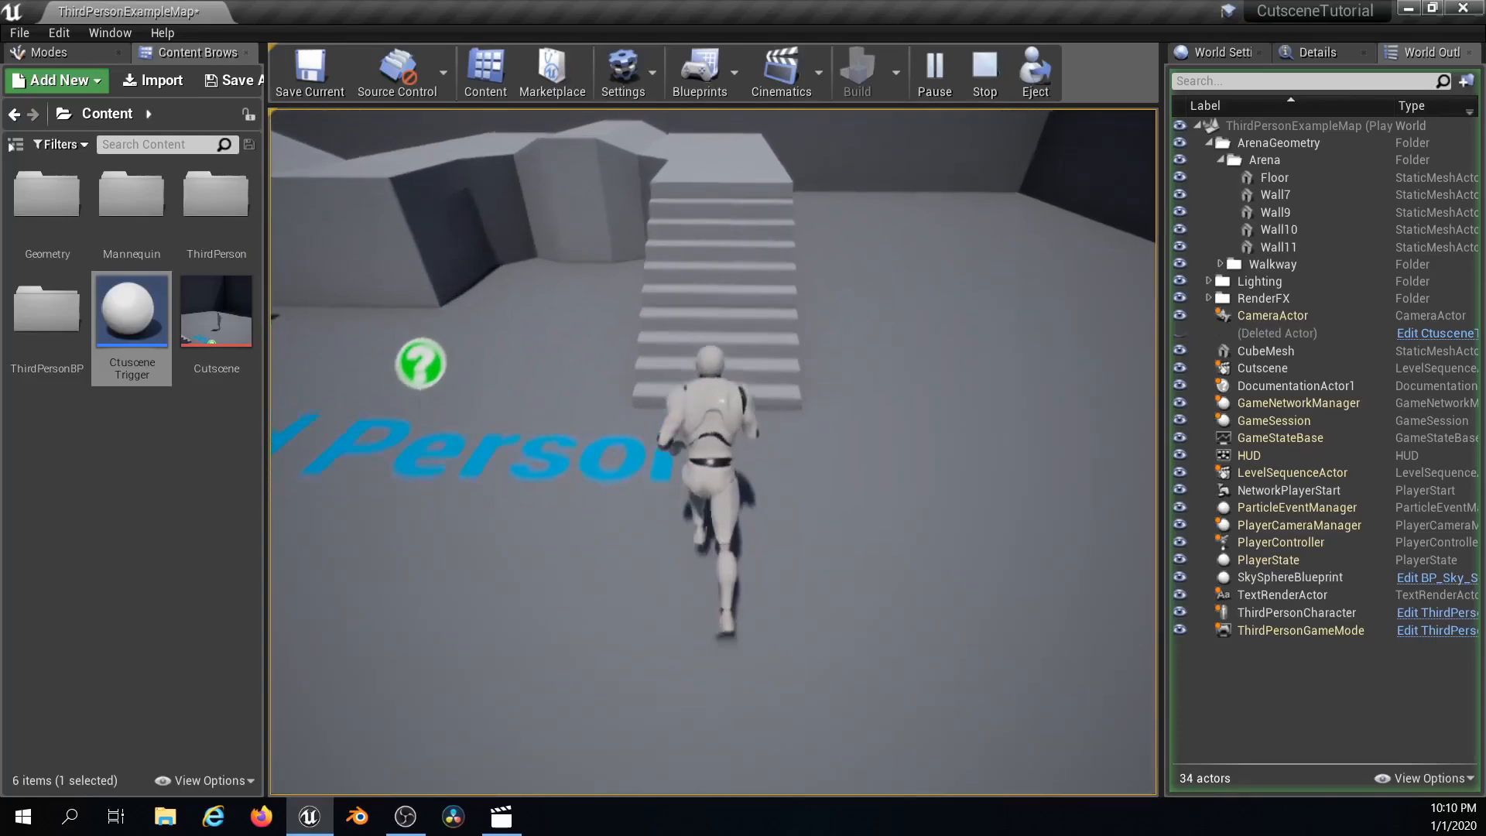
pyautogui.press('w')
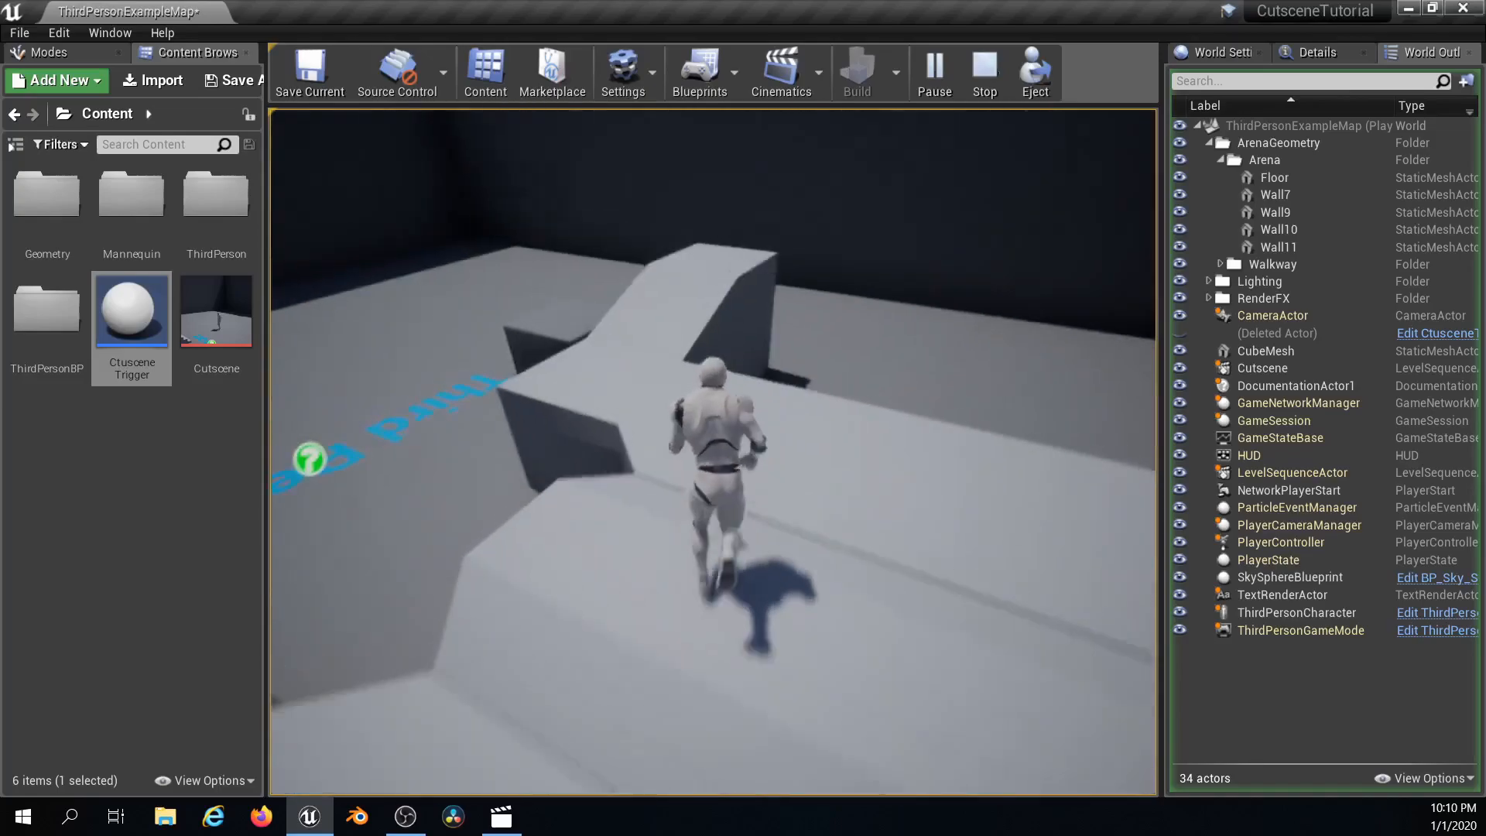
pyautogui.press('w')
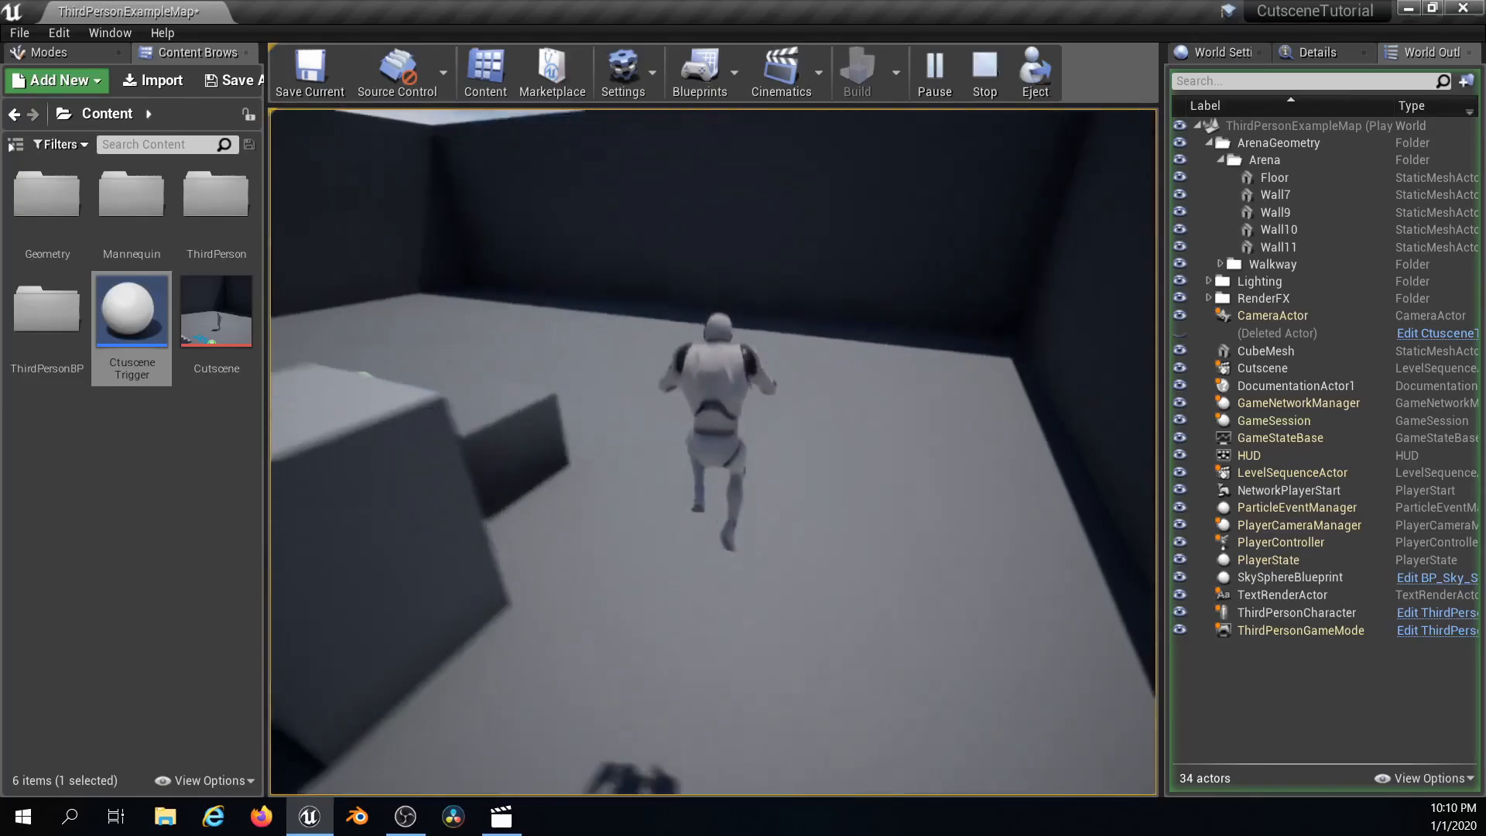
pyautogui.press('w')
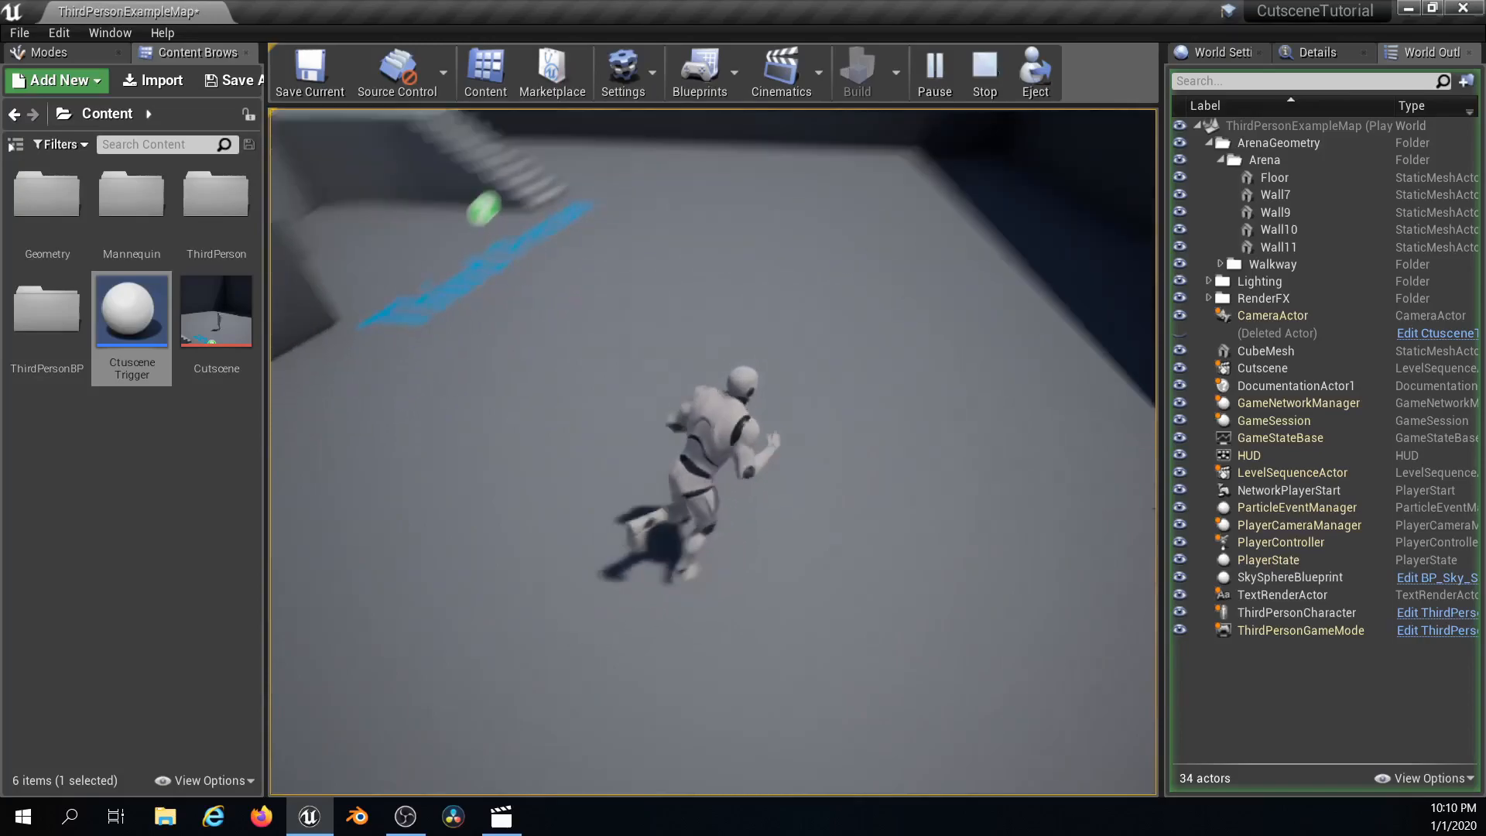
# - Run the character back across the trigger spot, up the stairs and around the level to check whether the cutscene replays
pyautogui.press('w')
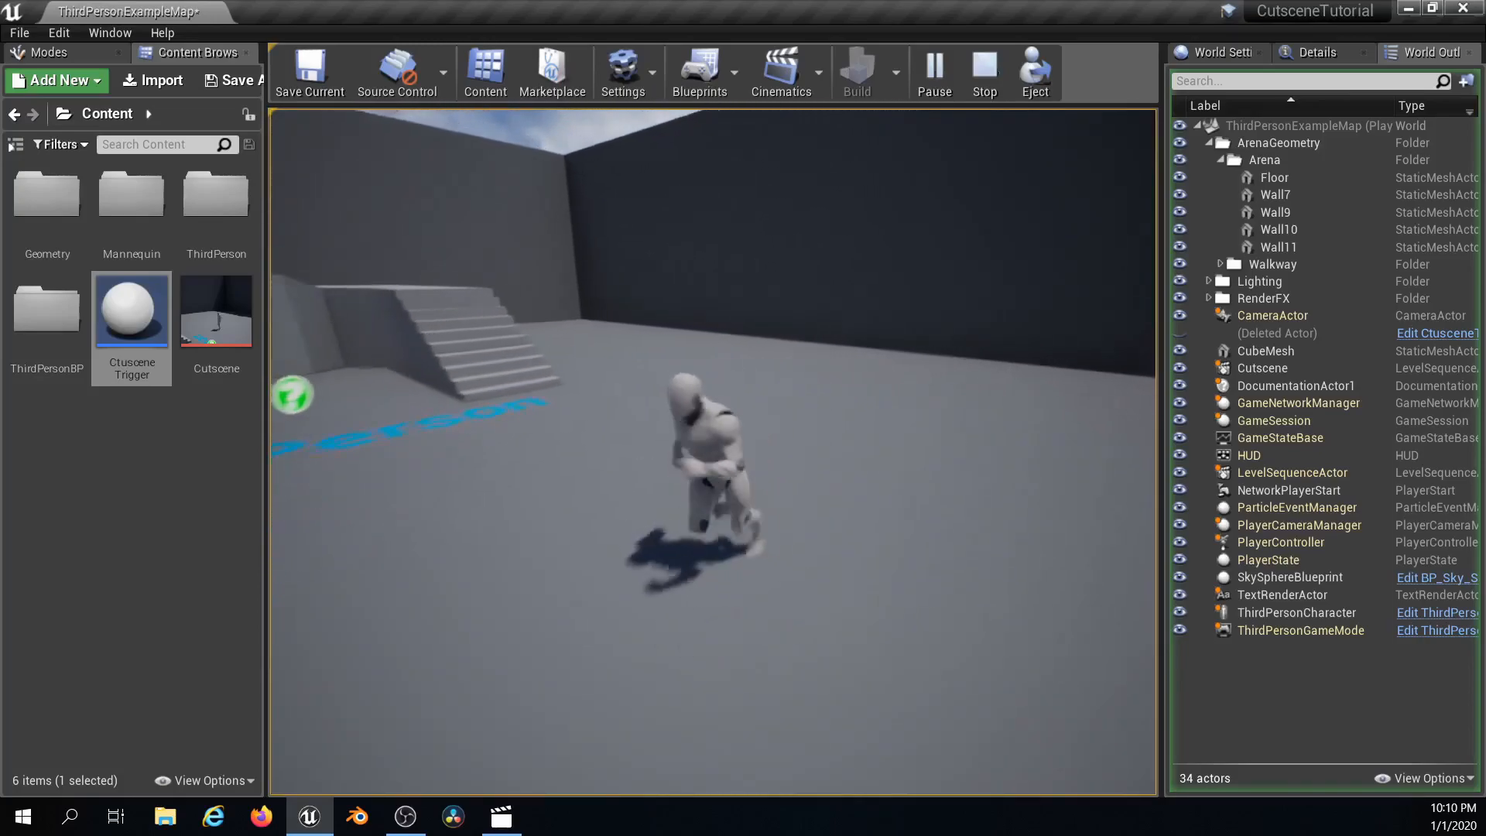
pyautogui.press('w')
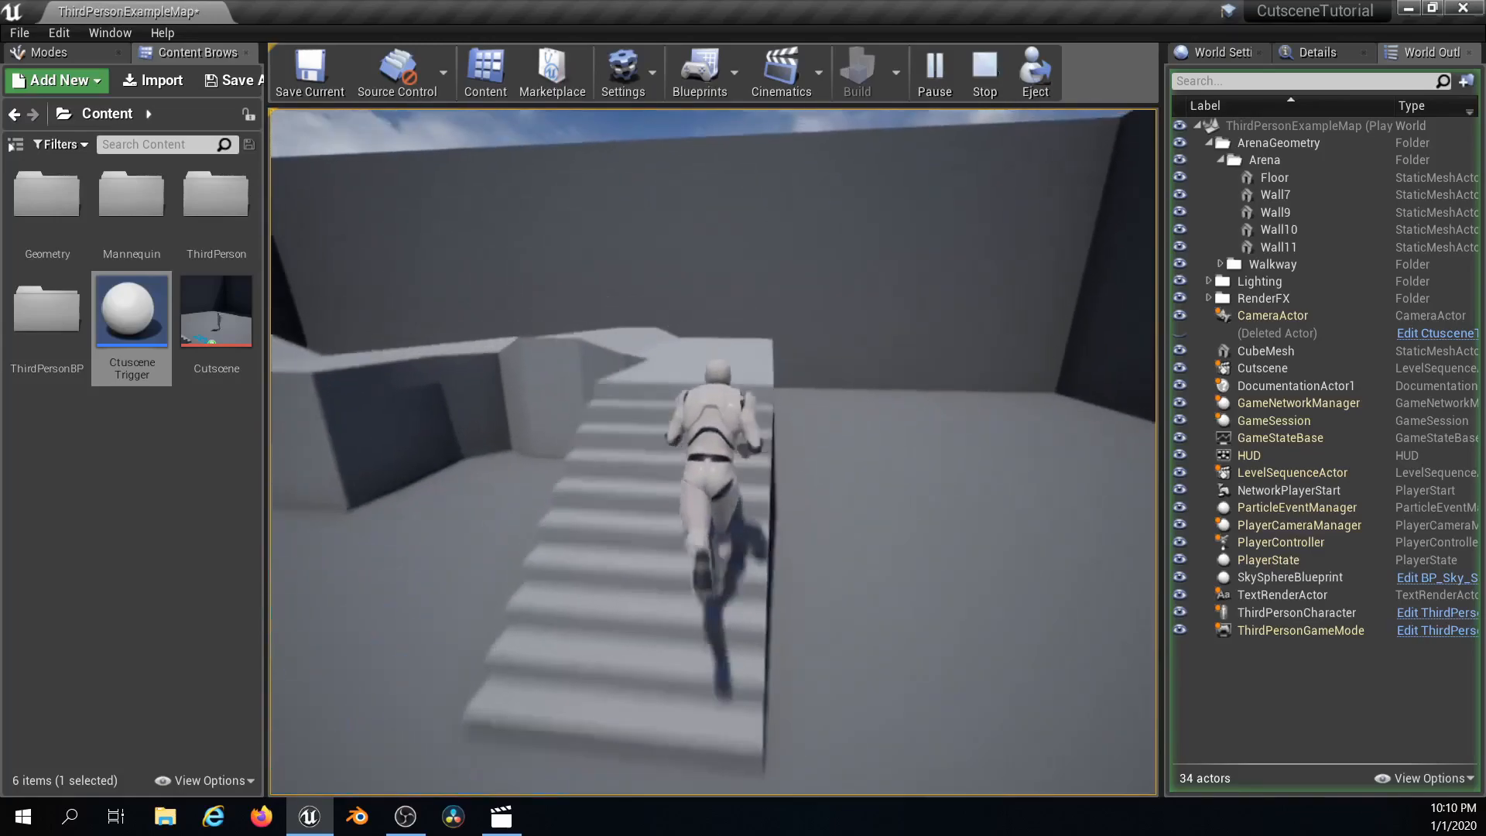
pyautogui.press('w')
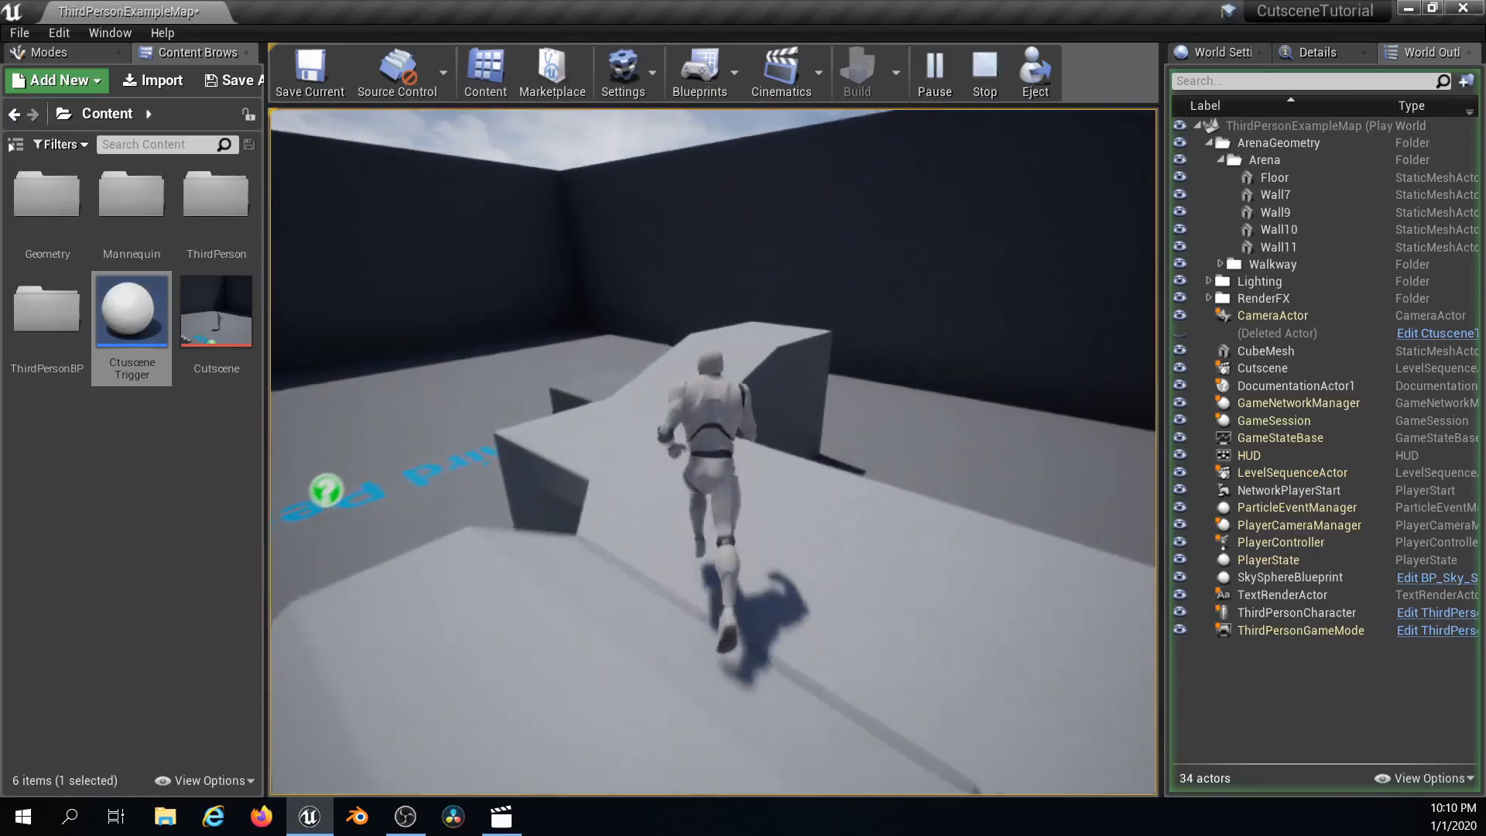
pyautogui.press('w')
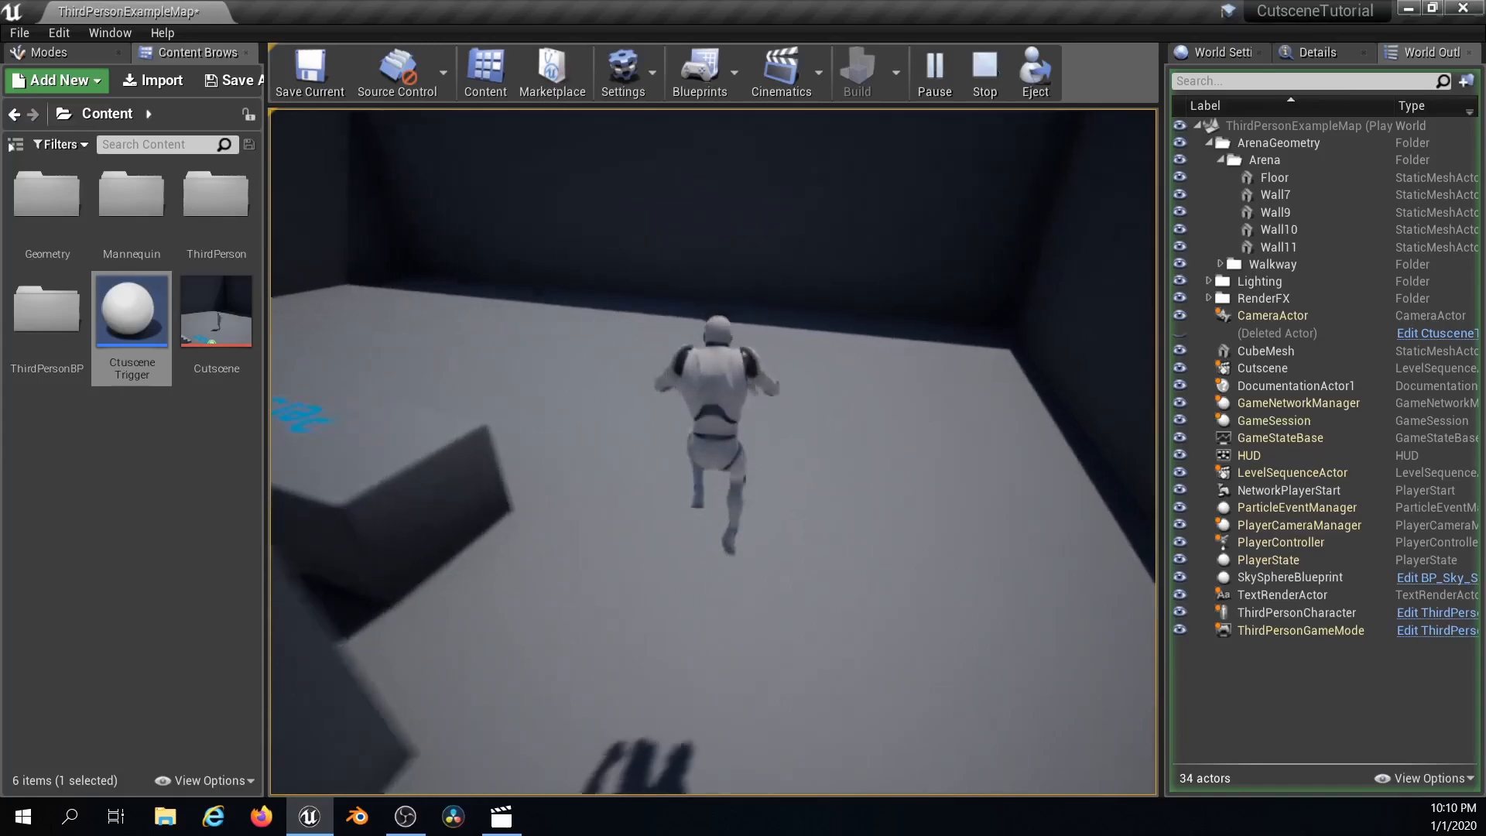
pyautogui.press('w')
pyautogui.press('w')
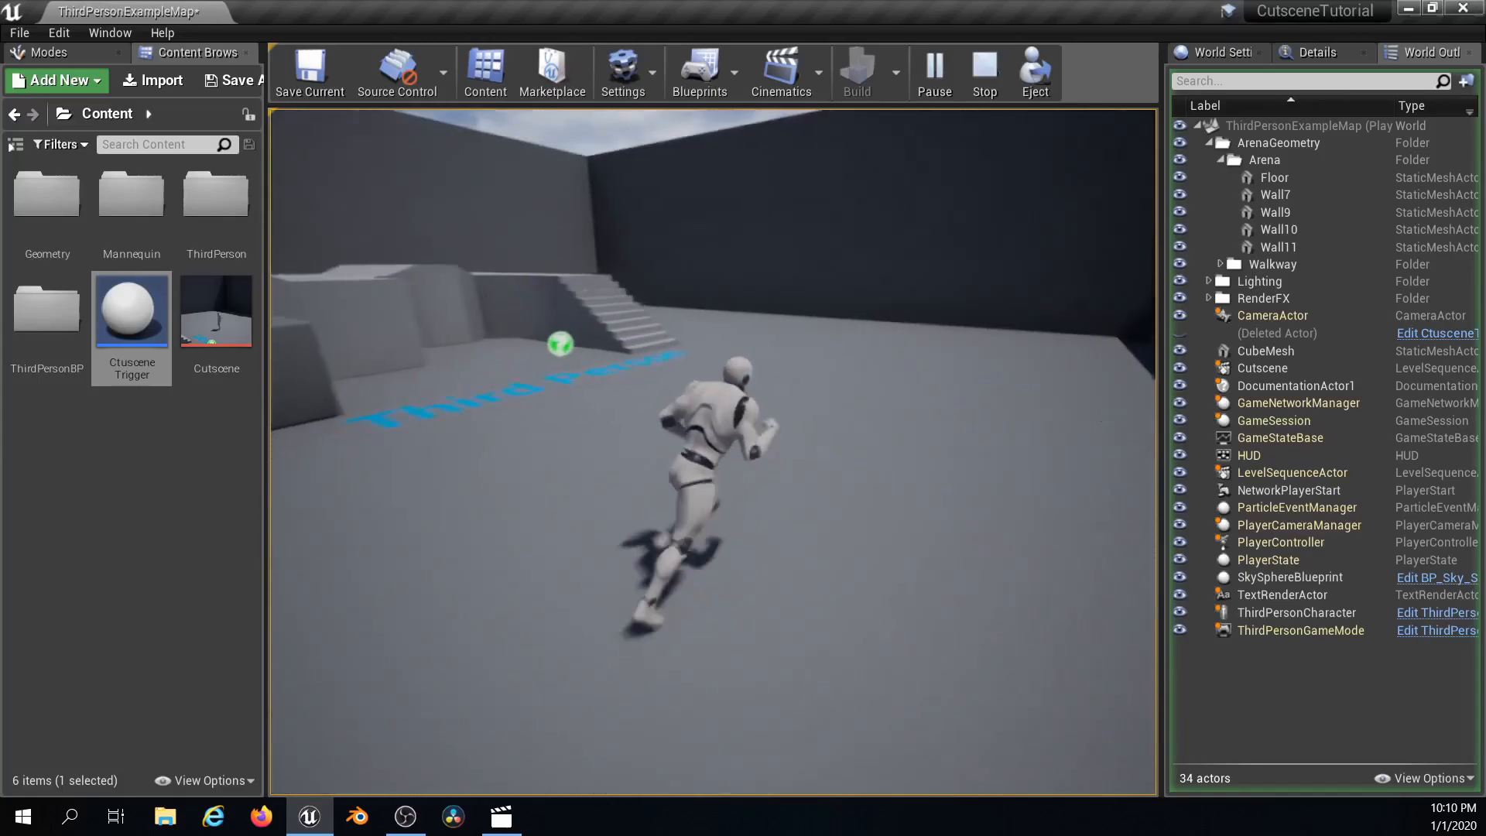
pyautogui.press('w')
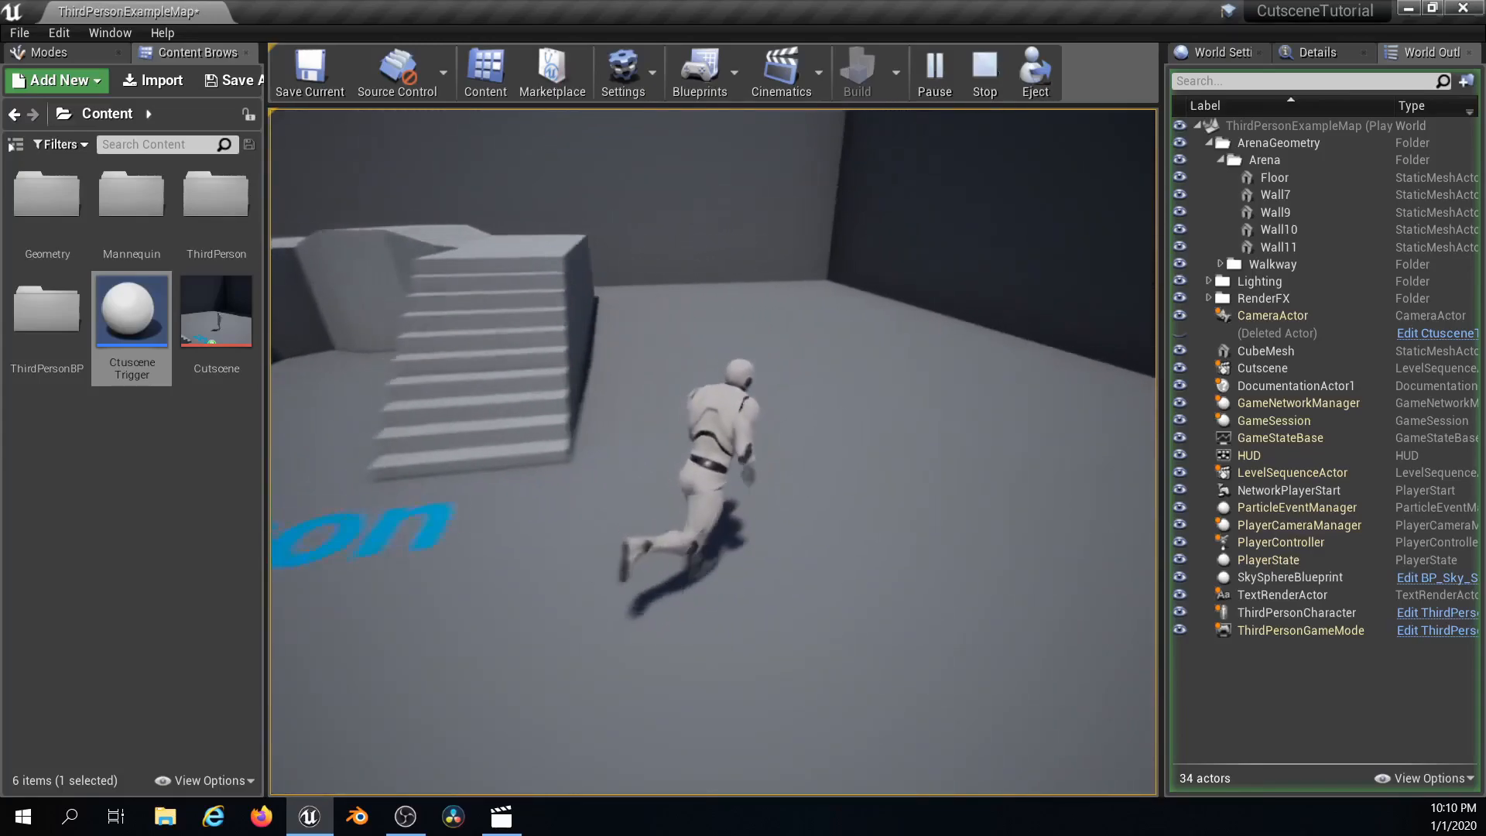
pyautogui.press('w')
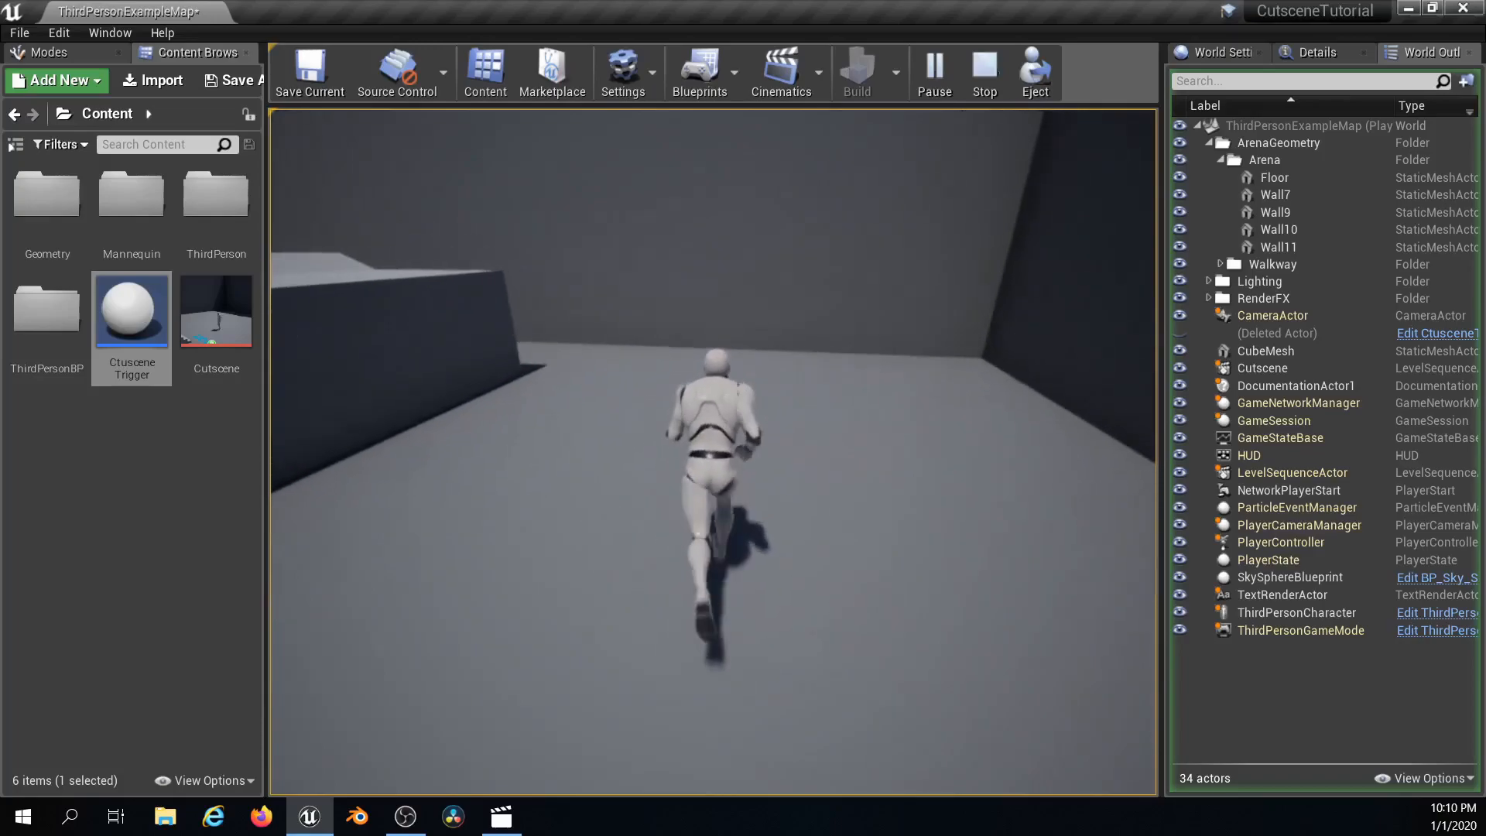